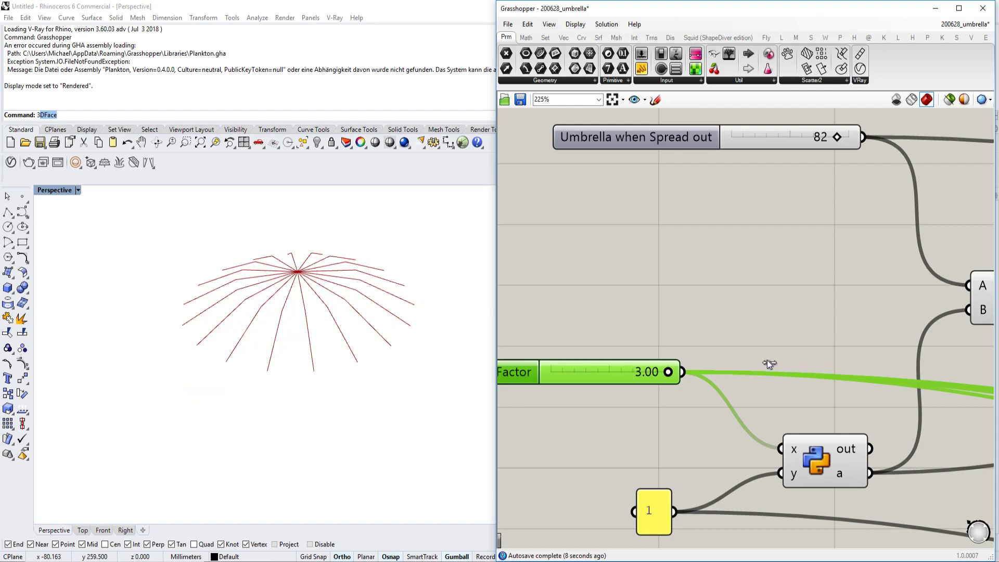
# Examine the finished umbrella model in the viewport and the sliders and wiring of its Grasshopper definition.
pyautogui.scroll(2, 323, 340)
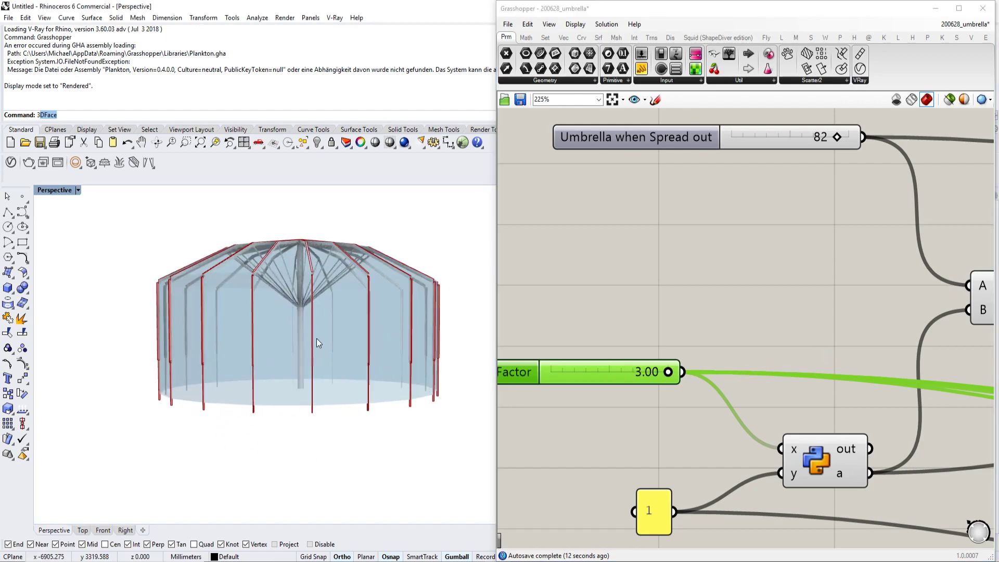
pyautogui.moveTo(348, 388)
pyautogui.mouseDown(button='right')
pyautogui.moveTo(339, 382)
pyautogui.moveTo(347, 395)
pyautogui.mouseUp(button='right')
pyautogui.scroll(-7, 686, 354)
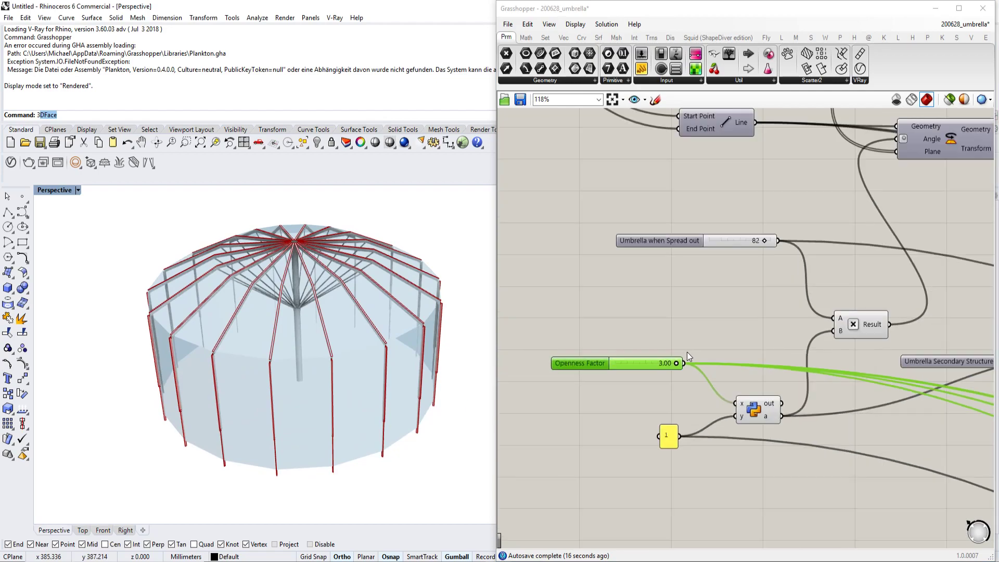
pyautogui.moveTo(642, 297); pyautogui.dragTo(681, 324, button='right')
pyautogui.scroll(-4, 682, 323)
pyautogui.scroll(4, 750, 357)
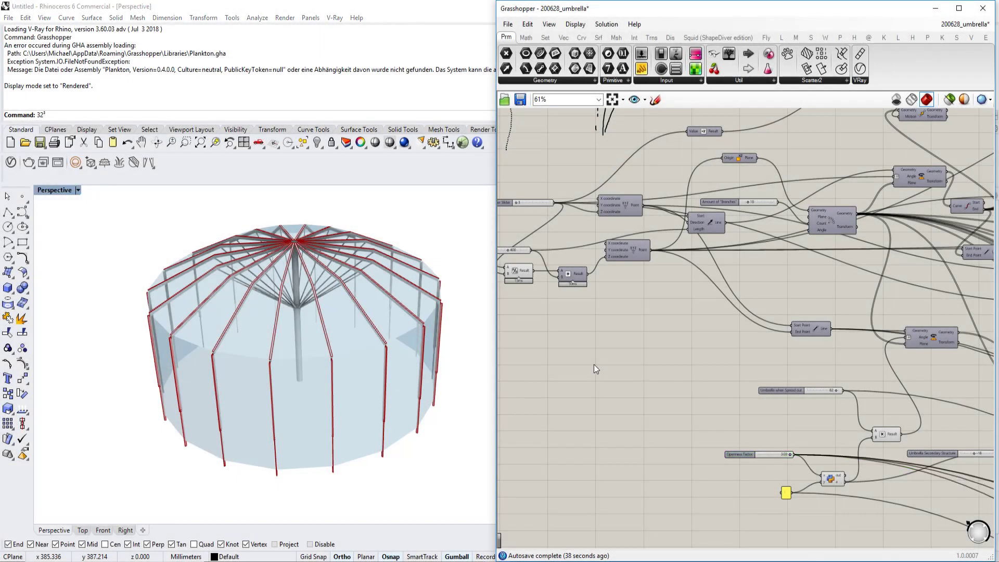
# Create a new empty Grasshopper definition and maximize its window.
pyautogui.click(556, 560)
pyautogui.click(541, 561)
pyautogui.click(508, 24)
pyautogui.click(515, 36)
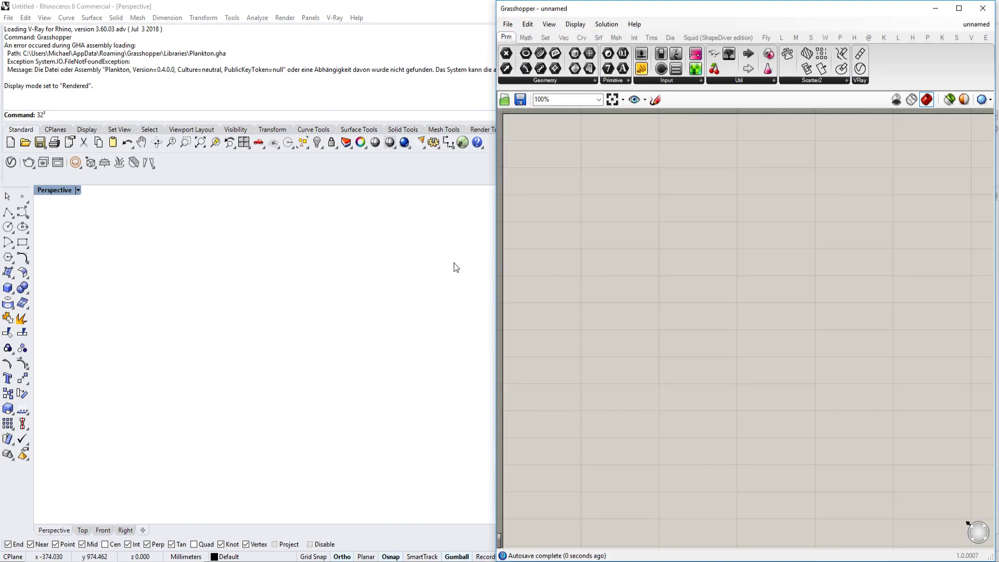
pyautogui.doubleClick(664, 10)
pyautogui.moveTo(185, 196); pyautogui.dragTo(345, 191, button='right')
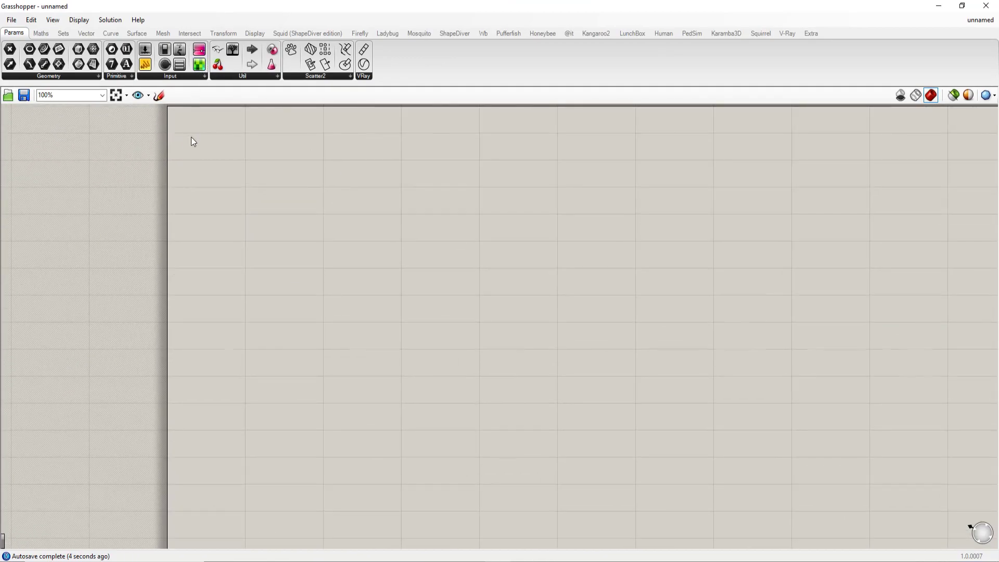
pyautogui.scroll(1, 192, 137)
pyautogui.click(159, 95)
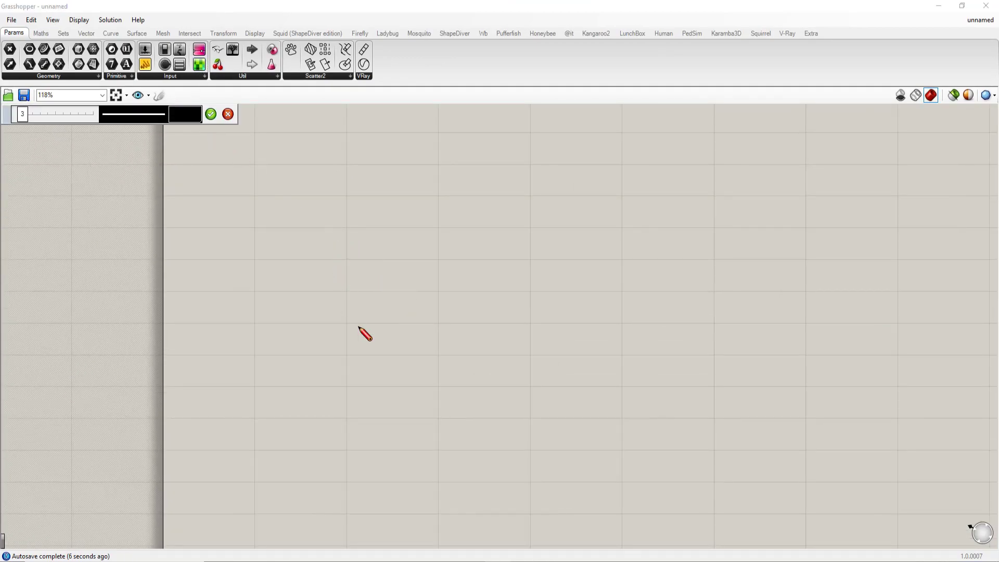
# Switch to the browser, enlarge the Vibgyor rainbow umbrella image, and examine its ribs, struts and central shaft.
pyautogui.hotkey('alt', 'Tab')
pyautogui.click(177, 12)
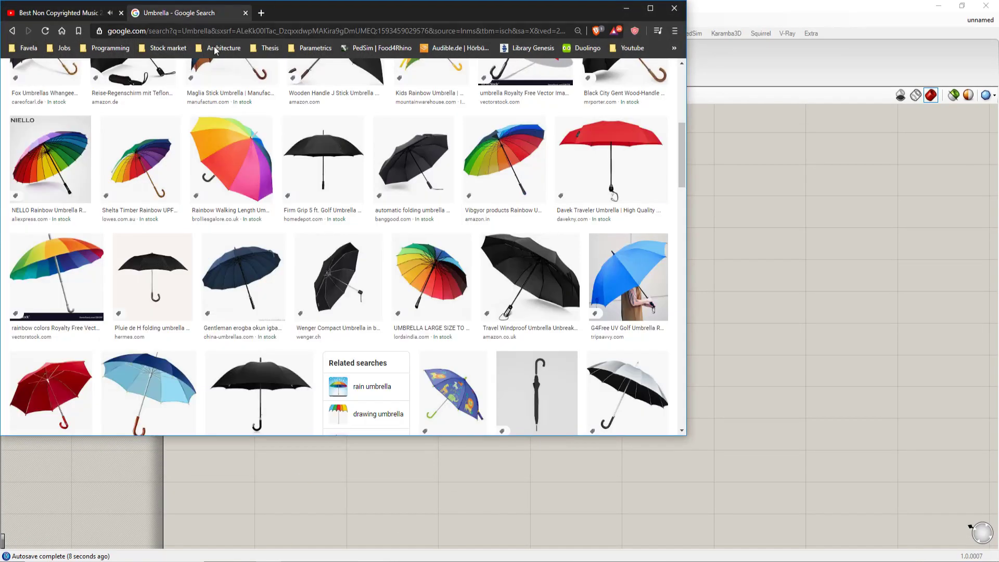
pyautogui.press('super+Up')
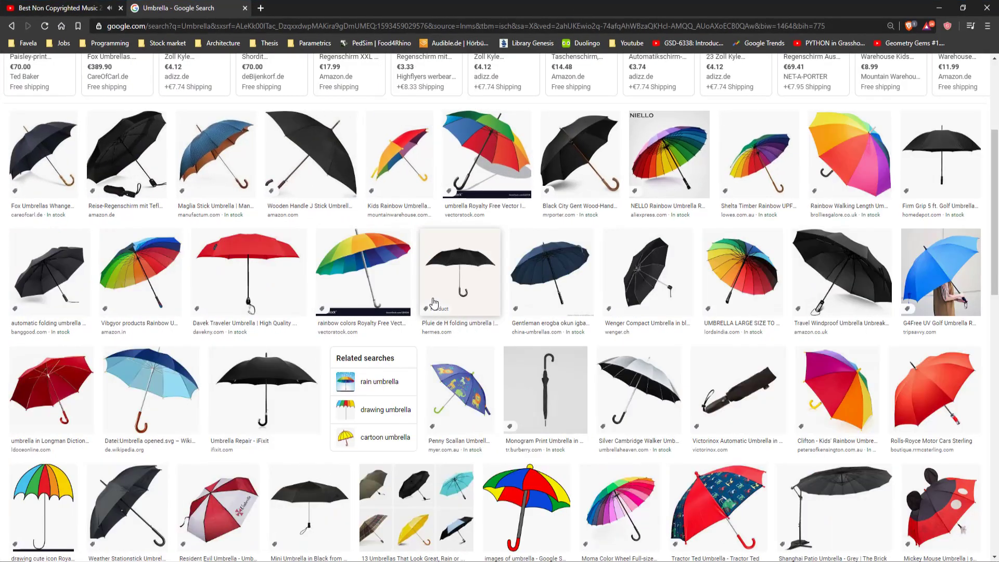
pyautogui.click(151, 281)
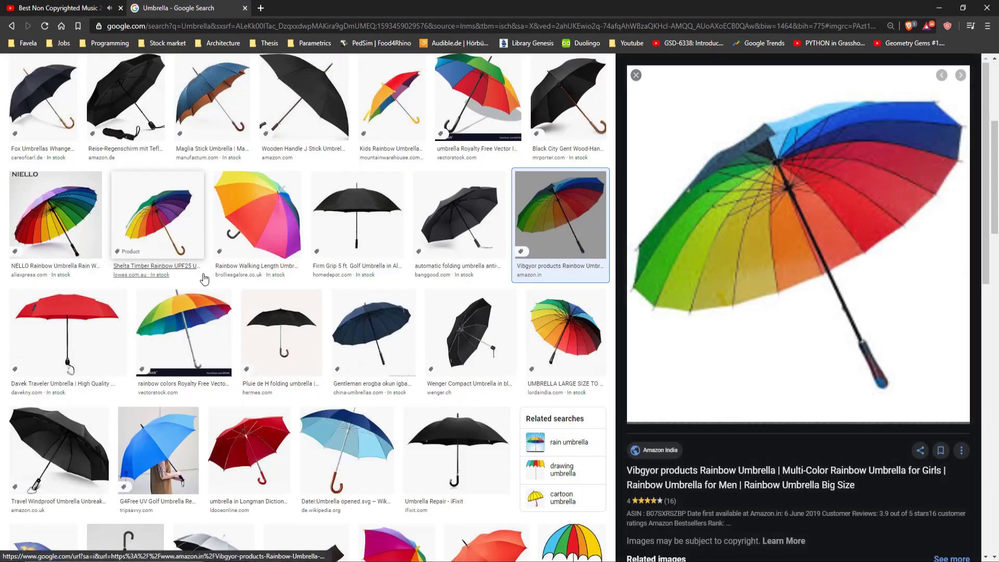
pyautogui.keyDown('ctrl'); pyautogui.scroll(5, 910, 236); pyautogui.keyUp('ctrl')
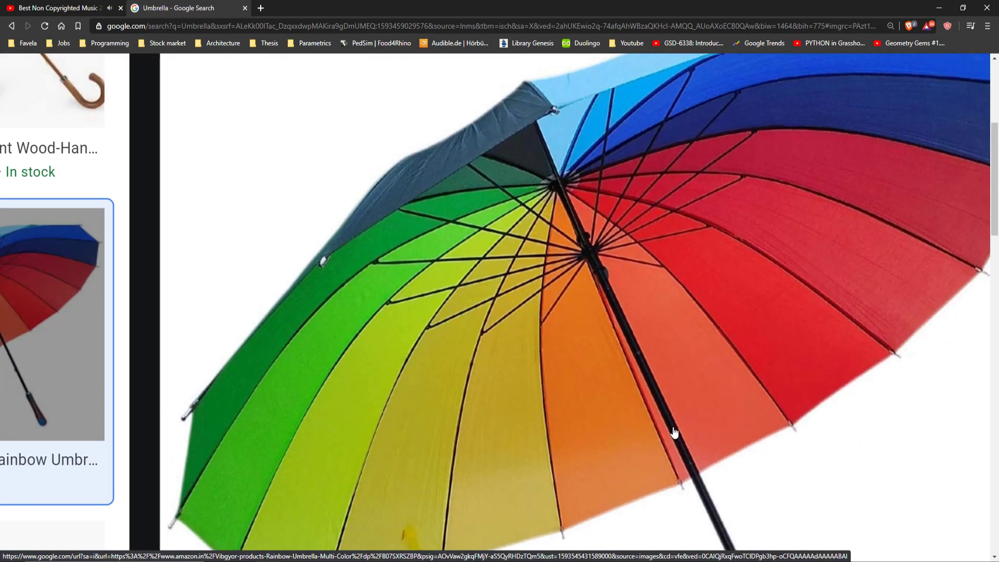
pyautogui.scroll(-4, 671, 431)
pyautogui.scroll(4, 680, 256)
pyautogui.scroll(-1, 710, 484)
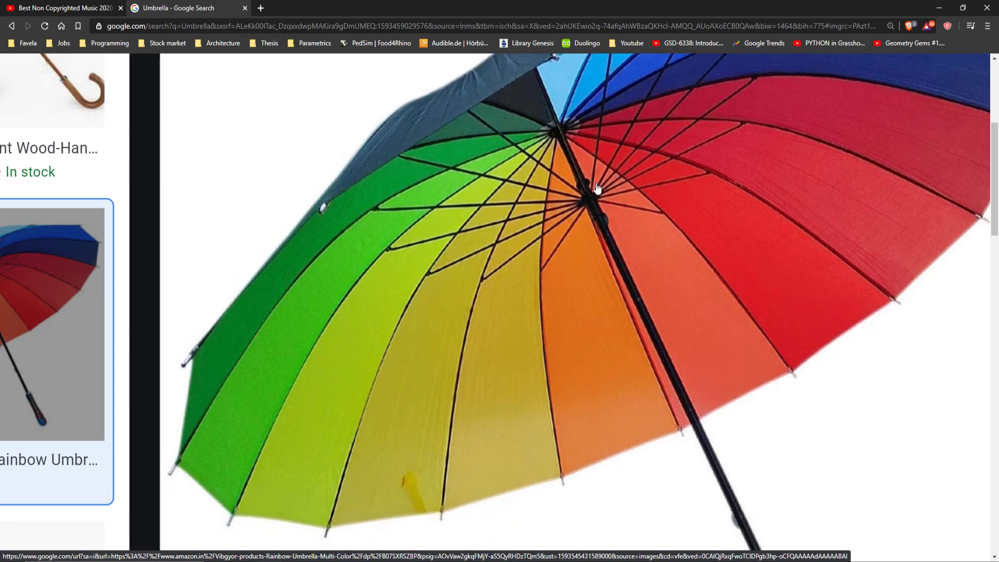
pyautogui.click(938, 11)
# Sketch the umbrella's vertical shaft with a rectangular handle at its lower end on the Grasshopper canvas.
pyautogui.rightClick(375, 365)
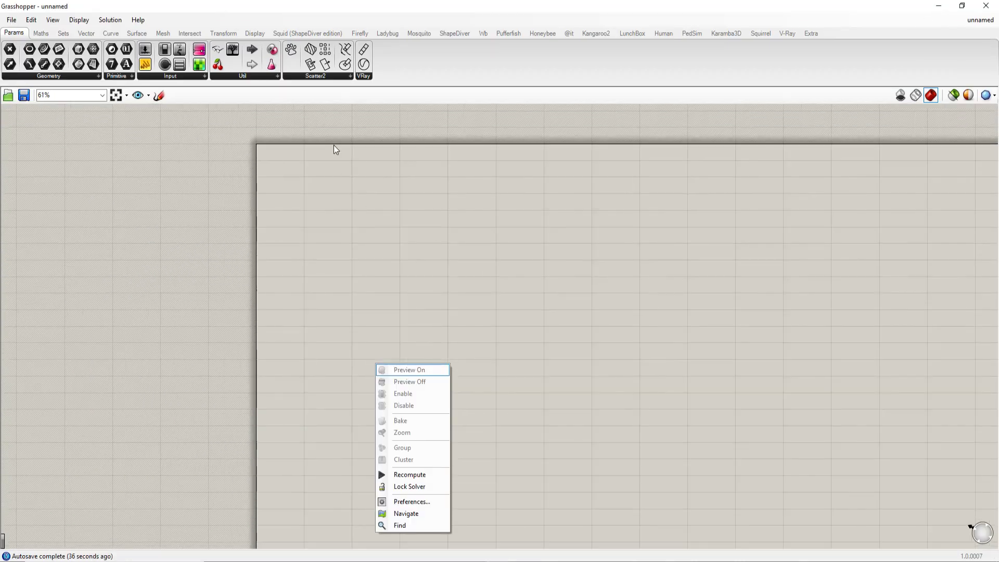
pyautogui.click(159, 96)
pyautogui.scroll(2, 470, 251)
pyautogui.scroll(-1, 442, 276)
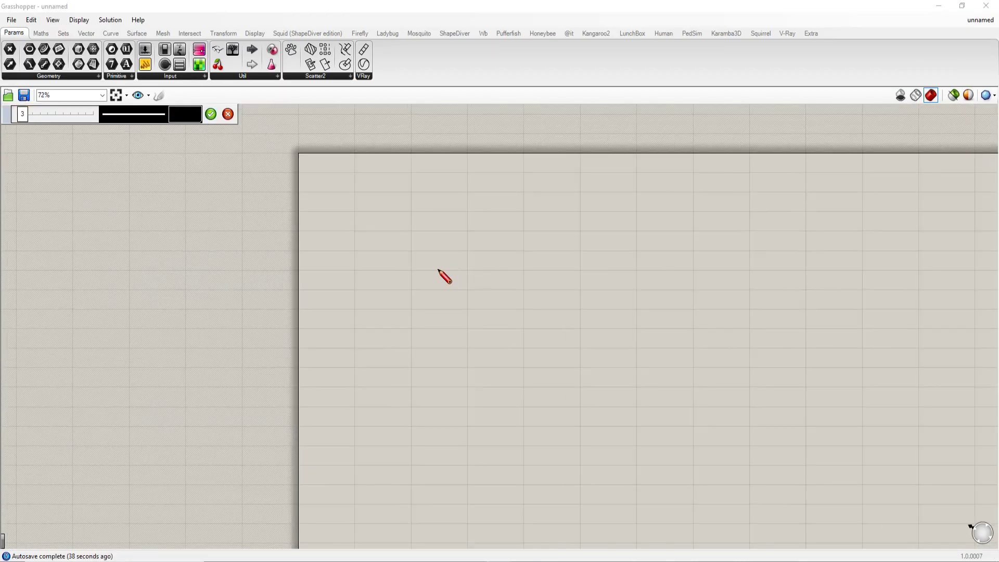
pyautogui.scroll(3, 393, 231)
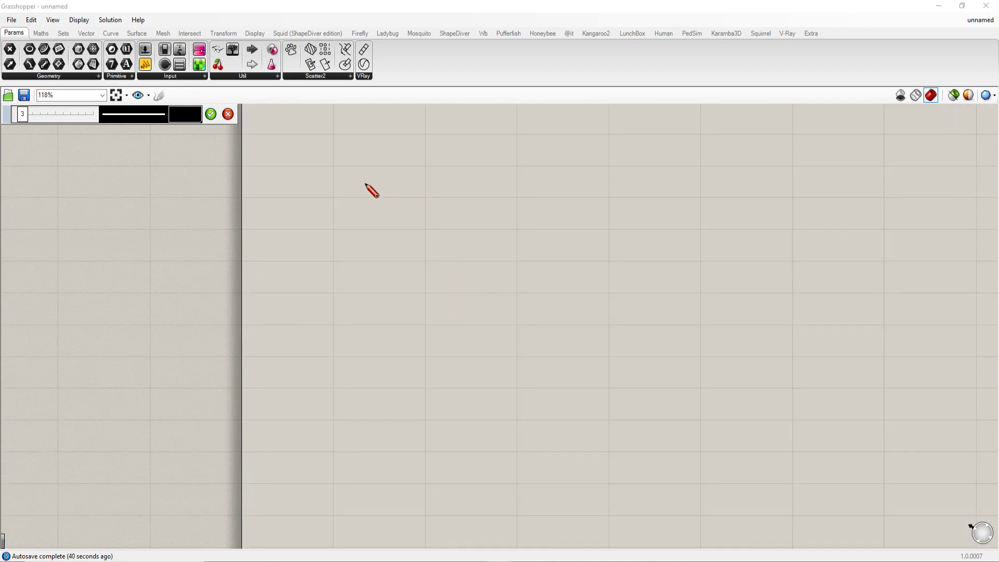
pyautogui.moveTo(476, 345)
pyautogui.mouseDown()
pyautogui.moveTo(498, 311)
pyautogui.moveTo(476, 348)
pyautogui.moveTo(478, 206)
pyautogui.mouseUp()
pyautogui.scroll(-3, 490, 293)
pyautogui.scroll(2, 489, 304)
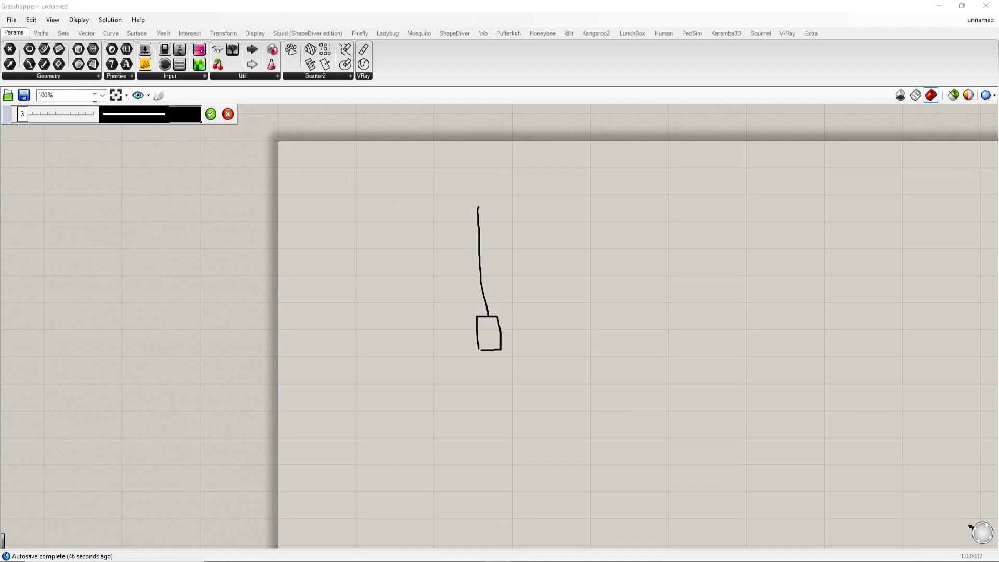
# Sketch three thinner diagonal struts fanning up and outward from the middle of the shaft.
pyautogui.moveTo(23, 115); pyautogui.dragTo(23, 118)
pyautogui.moveTo(474, 248); pyautogui.dragTo(411, 210)
pyautogui.moveTo(474, 252); pyautogui.dragTo(432, 202)
pyautogui.moveTo(478, 251); pyautogui.dragTo(431, 191)
pyautogui.click(211, 114)
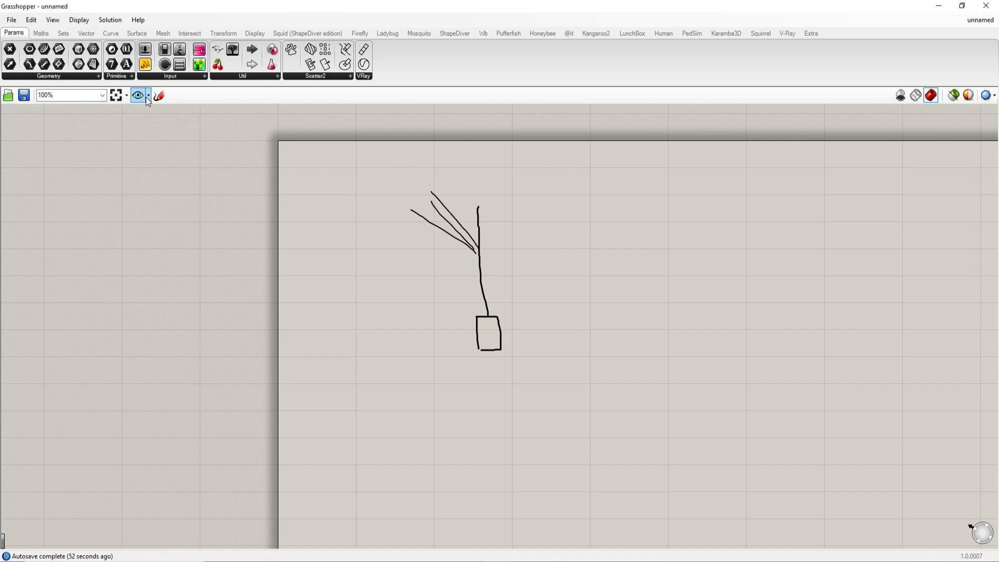
# Sketch a bent canopy rib from the top of the shaft and a box around the shaft where the struts meet.
pyautogui.click(158, 95)
pyautogui.moveTo(479, 208)
pyautogui.mouseDown()
pyautogui.moveTo(479, 183)
pyautogui.moveTo(376, 212)
pyautogui.moveTo(330, 250)
pyautogui.mouseUp()
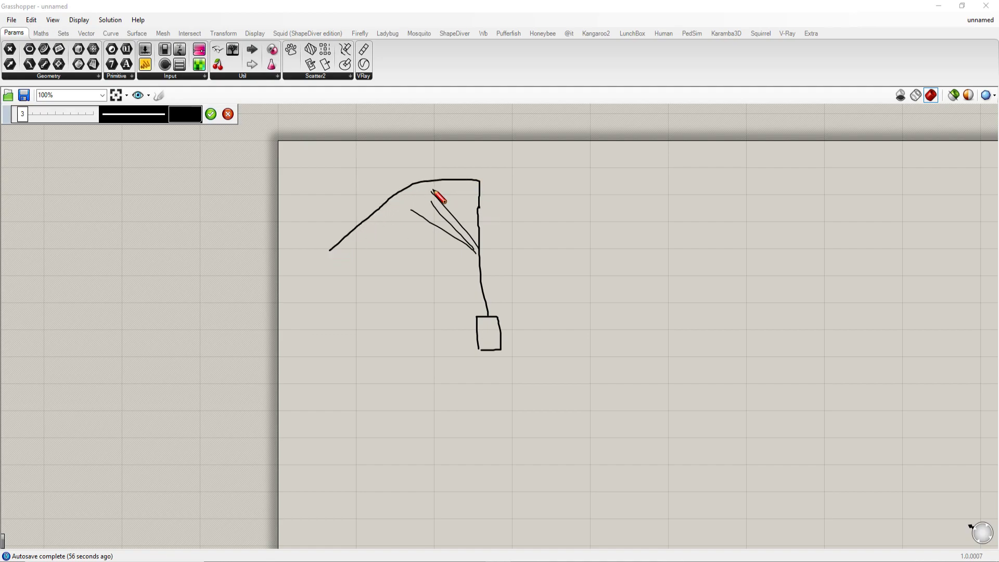
pyautogui.scroll(2, 481, 249)
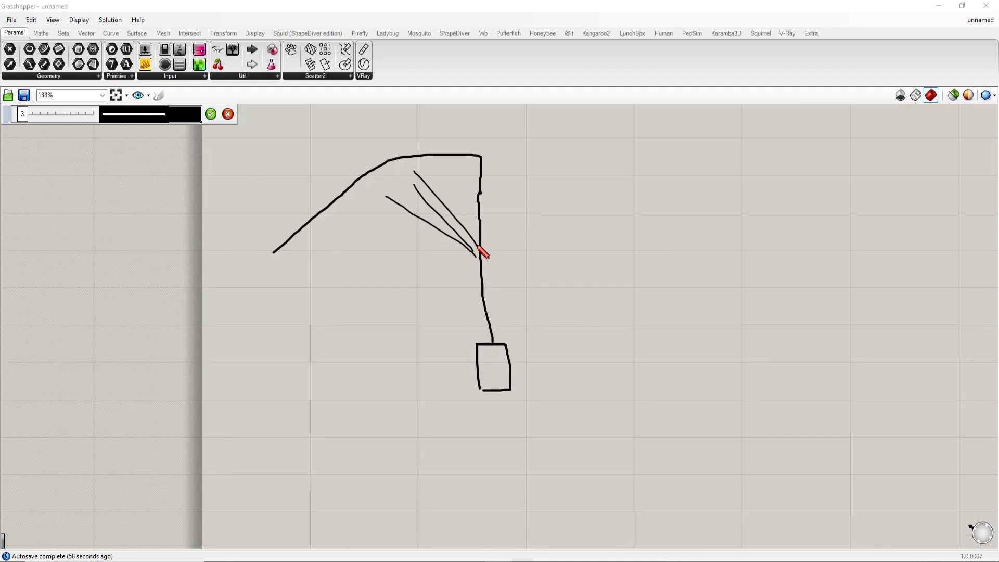
pyautogui.scroll(-1, 484, 256)
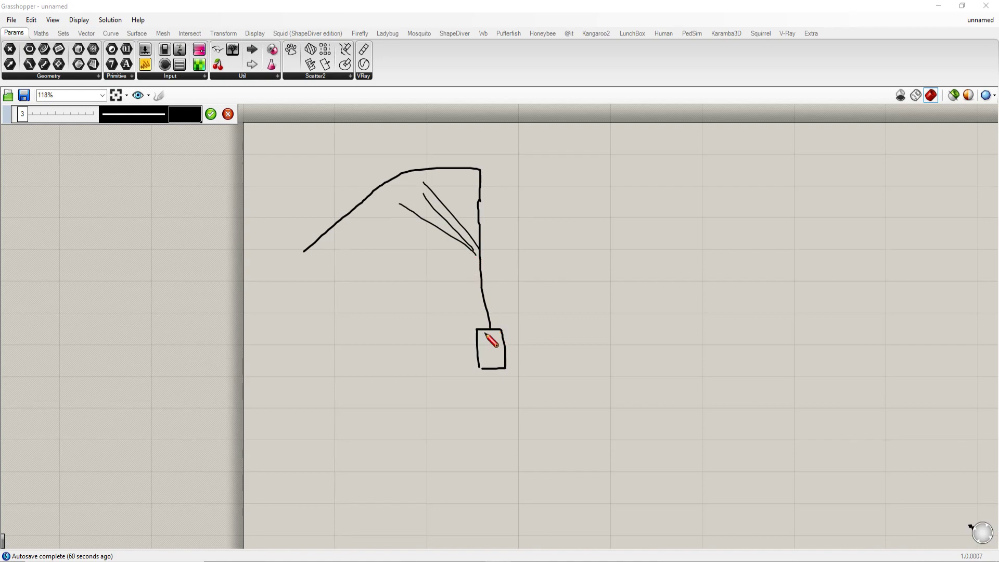
pyautogui.moveTo(481, 252)
pyautogui.mouseDown()
pyautogui.moveTo(458, 262)
pyautogui.moveTo(492, 256)
pyautogui.mouseUp()
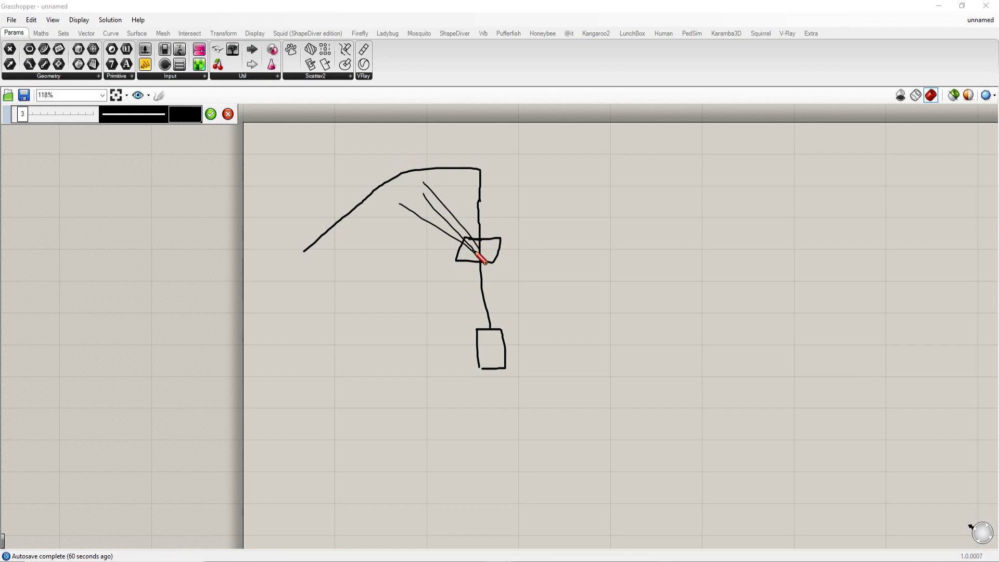
pyautogui.click(210, 114)
# Arrange the Grasshopper window beside the Rhino viewport.
pyautogui.scroll(-2, 502, 213)
pyautogui.scroll(-3, 494, 128)
pyautogui.moveTo(505, 221)
pyautogui.mouseDown(button='right')
pyautogui.moveTo(494, 128)
pyautogui.moveTo(425, 277)
pyautogui.mouseUp(button='right')
pyautogui.scroll(4, 425, 276)
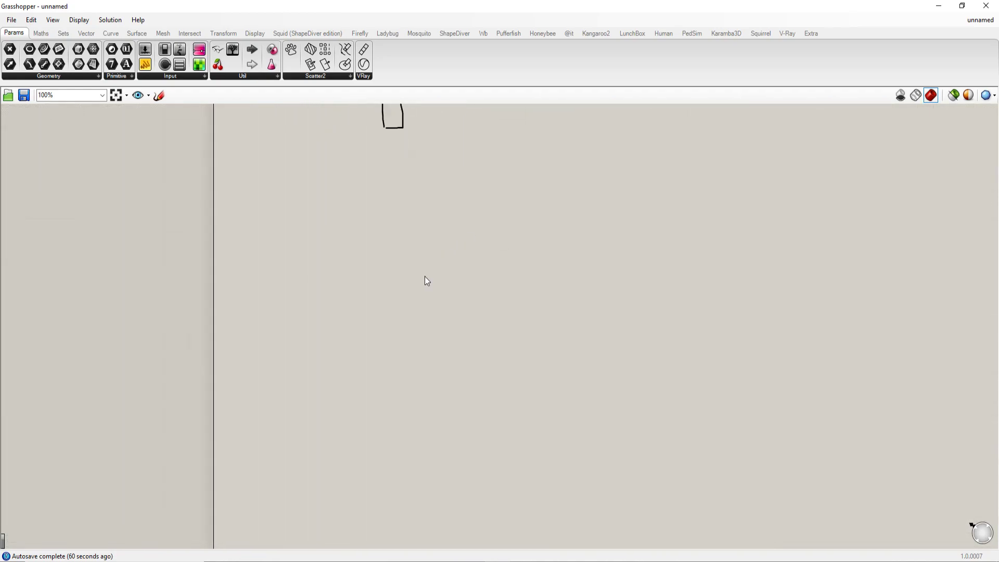
pyautogui.moveTo(351, 135); pyautogui.dragTo(411, 265, button='right')
pyautogui.moveTo(422, 5); pyautogui.dragTo(994, 60)
# Sketch a star of lines crossing at a common centre beside the side-view sketch, showing the ribs in plan.
pyautogui.scroll(-4, 775, 264)
pyautogui.moveTo(775, 264)
pyautogui.mouseDown(button='right')
pyautogui.moveTo(654, 258)
pyautogui.moveTo(671, 210)
pyautogui.moveTo(604, 210)
pyautogui.mouseUp(button='right')
pyautogui.scroll(4, 653, 259)
pyautogui.scroll(-1, 660, 351)
pyautogui.moveTo(639, 317)
pyautogui.mouseDown(button='right')
pyautogui.moveTo(661, 351)
pyautogui.moveTo(635, 309)
pyautogui.mouseUp(button='right')
pyautogui.scroll(-2, 653, 343)
pyautogui.scroll(3, 654, 342)
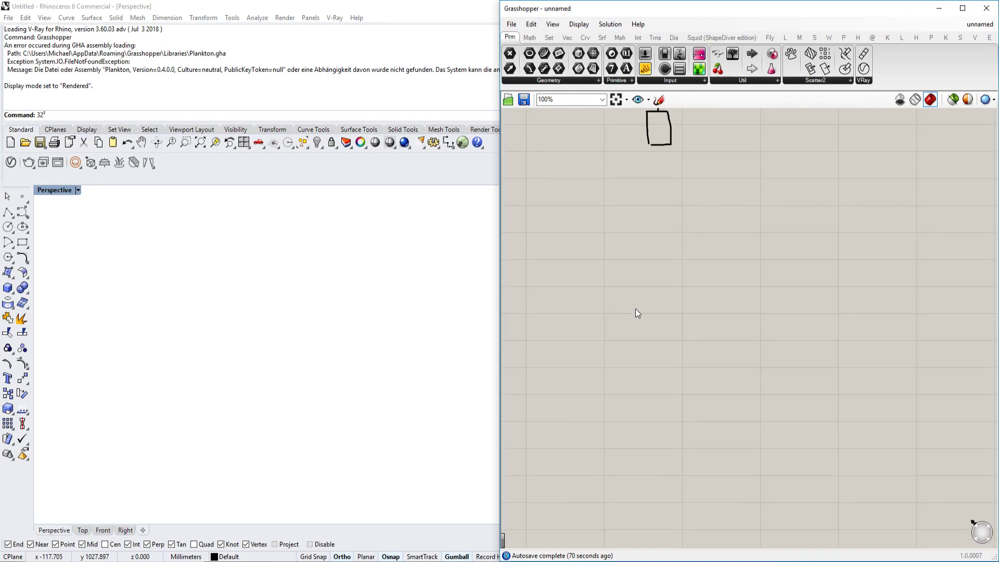
pyautogui.scroll(-2, 635, 308)
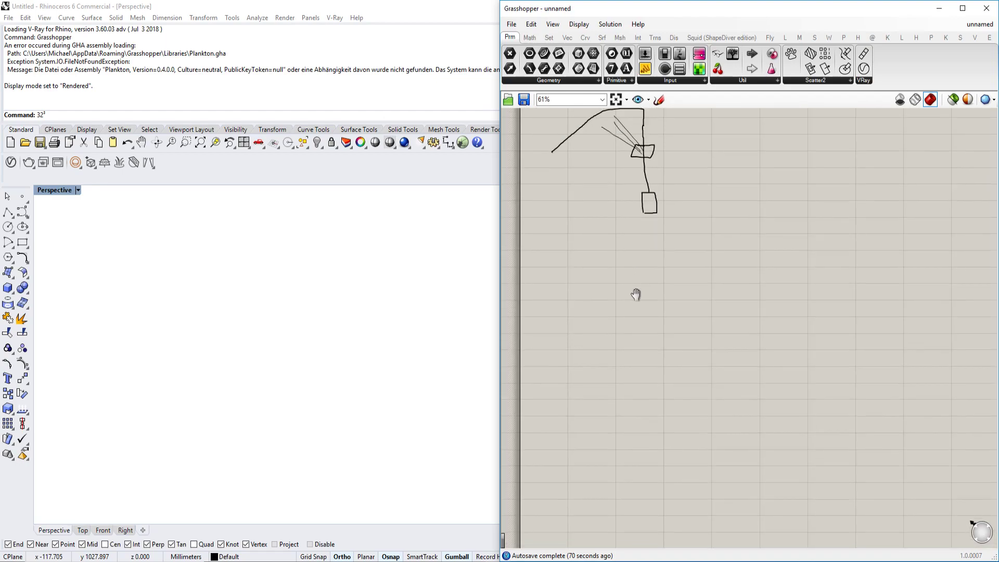
pyautogui.click(658, 99)
pyautogui.scroll(3, 676, 217)
pyautogui.moveTo(630, 202); pyautogui.dragTo(800, 184)
pyautogui.moveTo(706, 139); pyautogui.dragTo(723, 266)
pyautogui.moveTo(665, 270); pyautogui.dragTo(761, 129)
pyautogui.moveTo(674, 157); pyautogui.dragTo(759, 217)
pyautogui.moveTo(653, 233)
pyautogui.mouseDown()
pyautogui.moveTo(770, 156)
pyautogui.moveTo(693, 236)
pyautogui.mouseUp()
pyautogui.moveTo(656, 167); pyautogui.dragTo(763, 233)
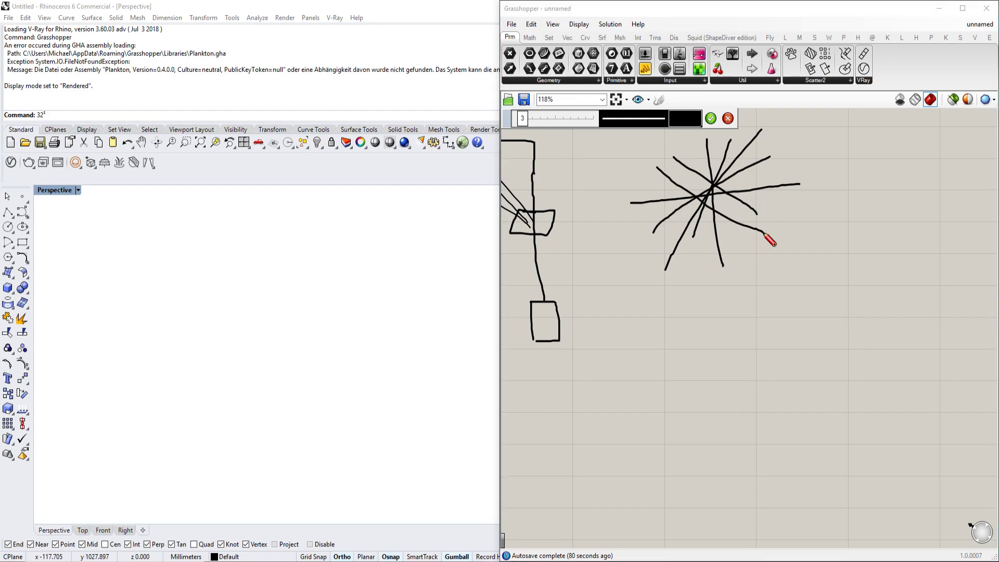
pyautogui.click(710, 118)
pyautogui.scroll(-5, 709, 123)
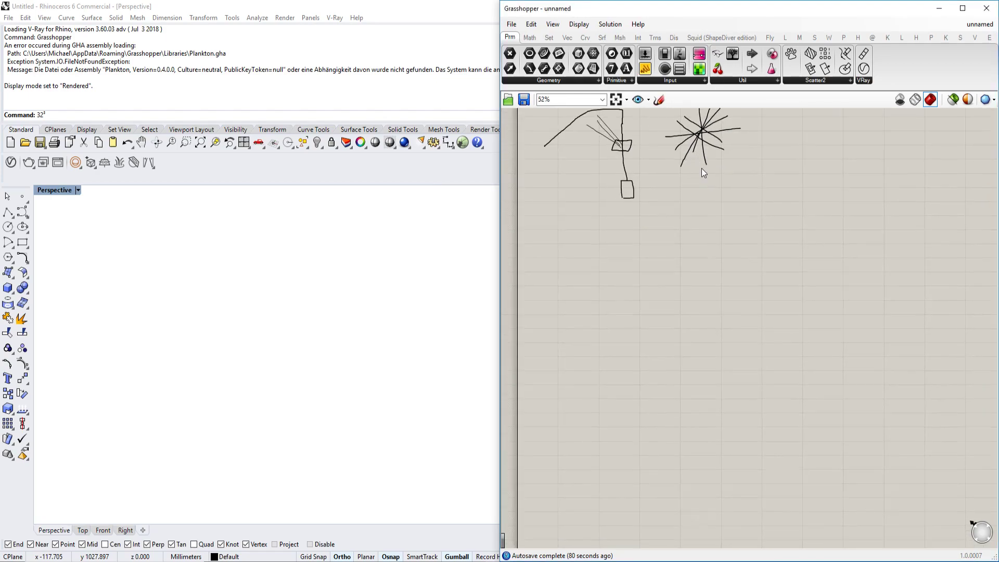
# Add a Point parameter on the empty canvas below the sketches.
pyautogui.scroll(3, 681, 276)
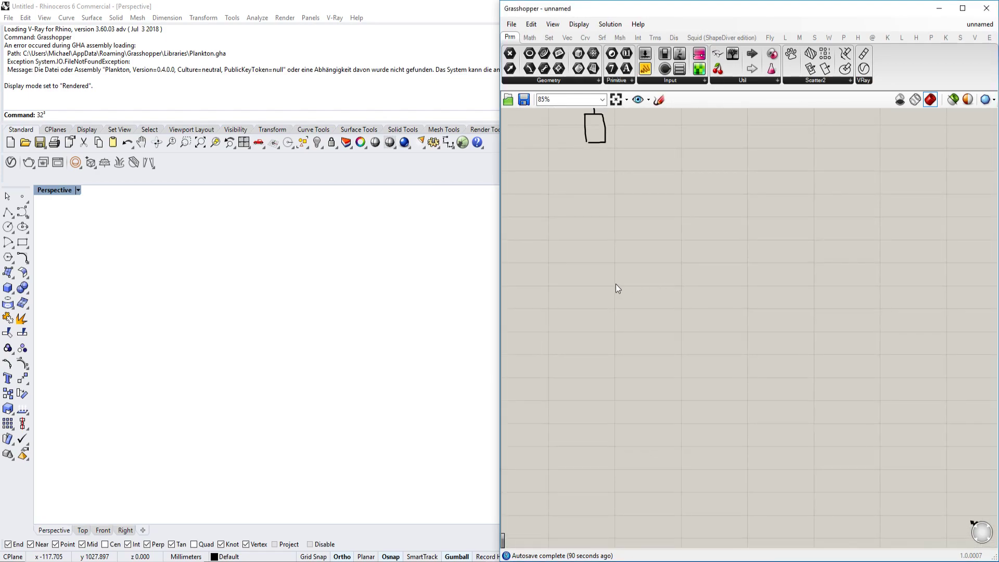
pyautogui.doubleClick(616, 281)
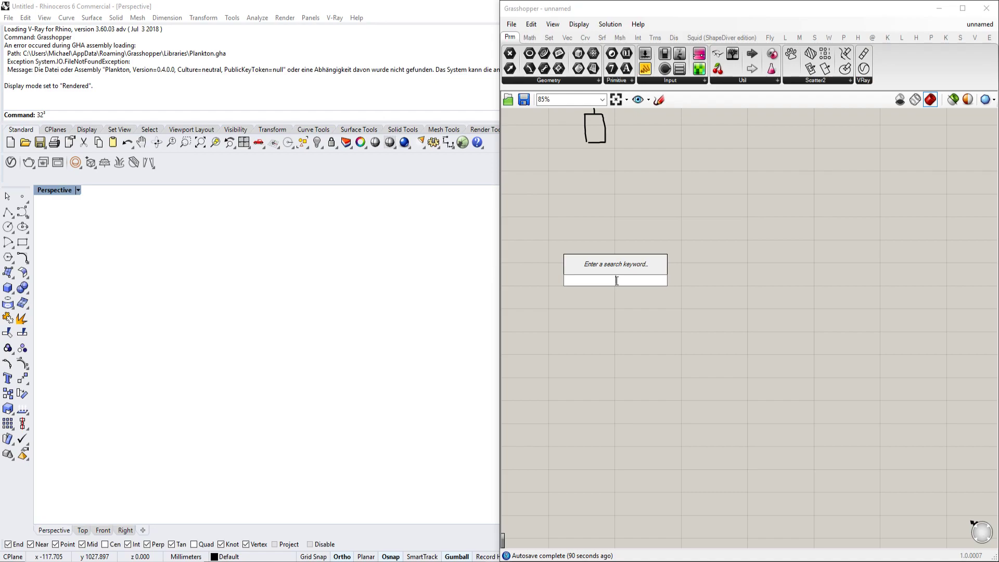
pyautogui.write('point')
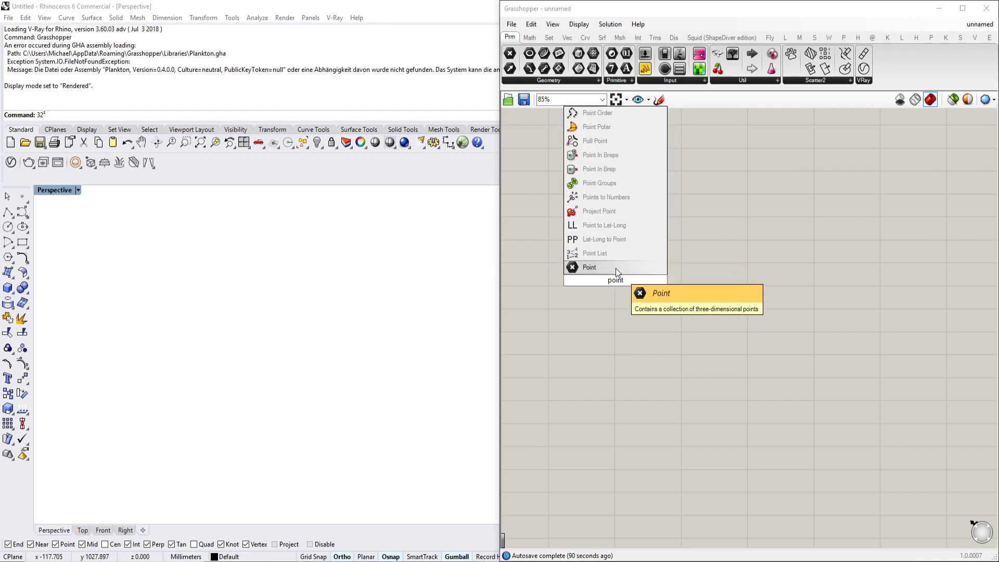
pyautogui.click(614, 267)
# Add a Construct Point component to the canvas.
pyautogui.doubleClick(657, 284)
pyautogui.write('cons')
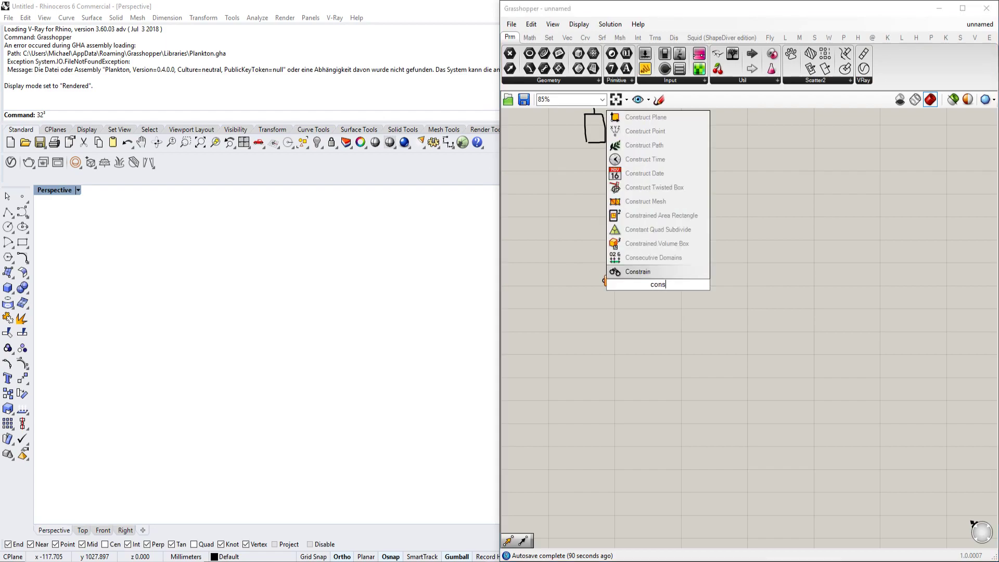
pyautogui.write('truct point')
pyautogui.press('Return')
# Delete the separate Point parameter, keeping only the Construct Point component.
pyautogui.click(618, 278)
pyautogui.moveTo(618, 278); pyautogui.dragTo(557, 276)
pyautogui.scroll(2, 628, 298)
pyautogui.press('Delete')
# Add a number slider set to 100 and connect it to the Z coordinate of Construct Point.
pyautogui.keyDown('shift'); pyautogui.moveTo(322, 342); pyautogui.dragTo(308, 320, button='right'); pyautogui.keyUp('shift')
pyautogui.doubleClick(557, 309)
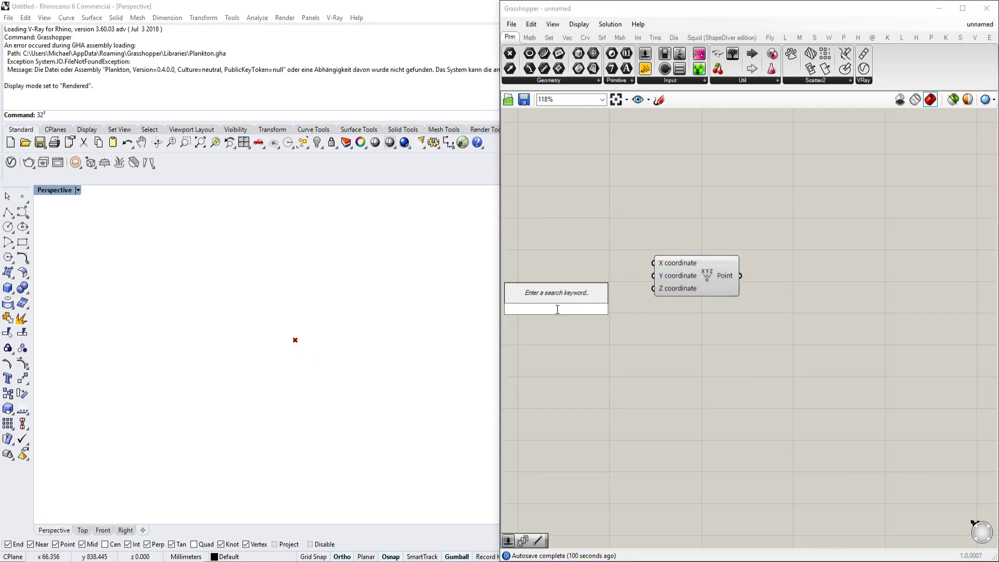
pyautogui.write('100')
pyautogui.press('Return')
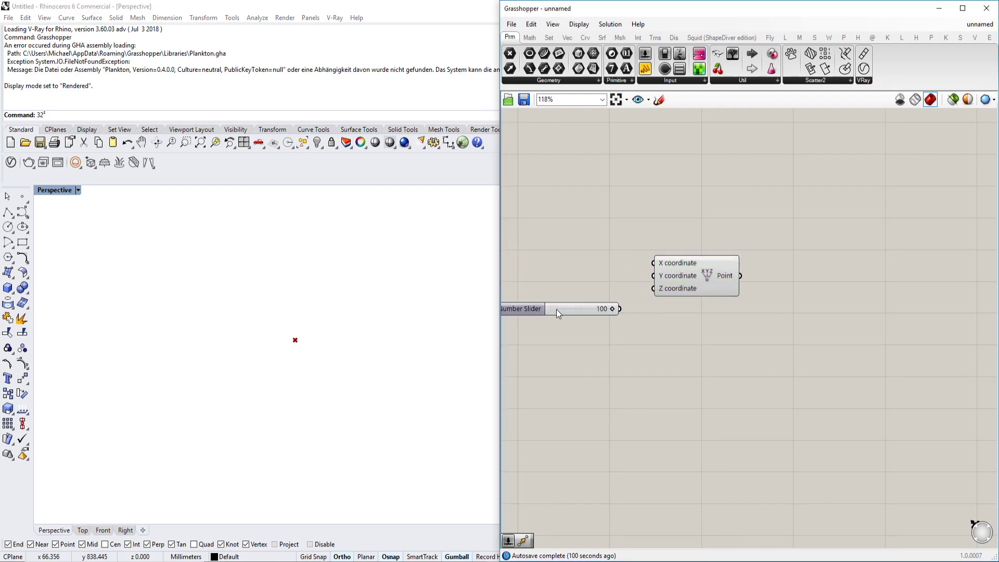
pyautogui.moveTo(619, 308); pyautogui.dragTo(653, 288)
pyautogui.scroll(2, 609, 305)
pyautogui.moveTo(506, 319); pyautogui.dragTo(618, 314)
pyautogui.moveTo(581, 308); pyautogui.dragTo(694, 296, button='right')
# Review the number slider's settings and align the Construct Point component with the slider.
pyautogui.doubleClick(589, 297)
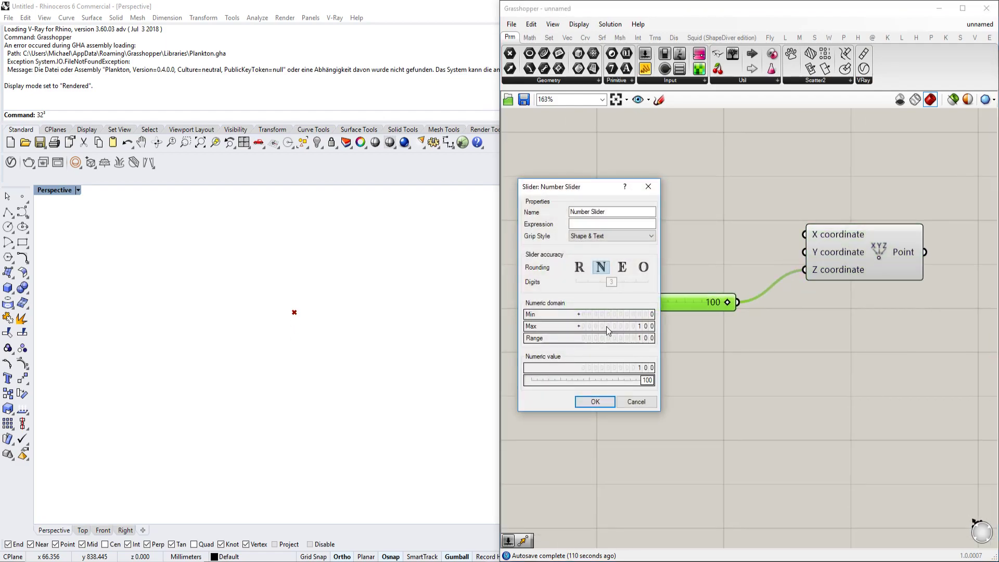
pyautogui.click(594, 401)
pyautogui.moveTo(874, 247); pyautogui.dragTo(689, 255, button='right')
pyautogui.moveTo(689, 255); pyautogui.dragTo(709, 292)
pyautogui.click(844, 314)
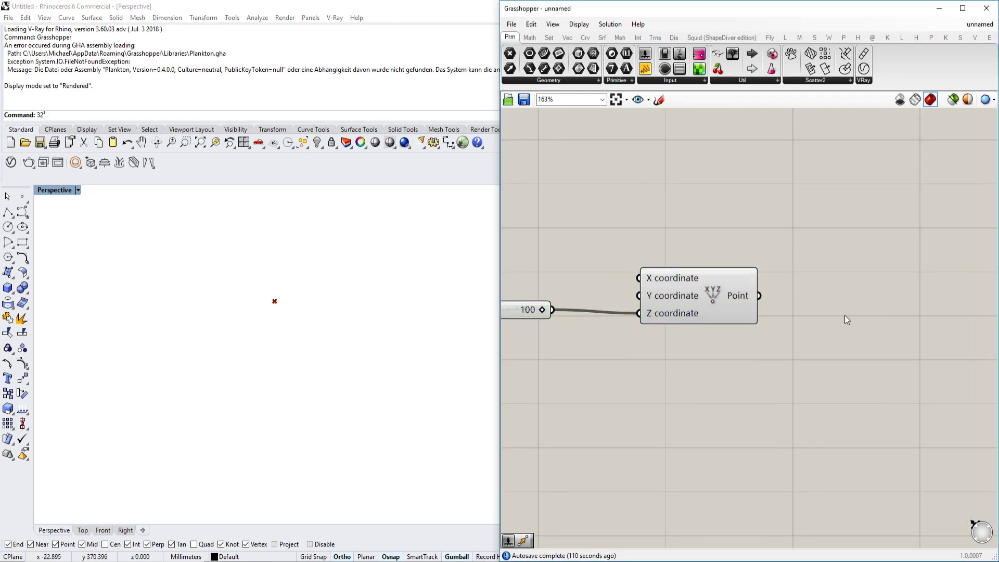
# Add an XZ Plane component and use the constructed point as its origin.
pyautogui.doubleClick(845, 316)
pyautogui.write('xyxz')
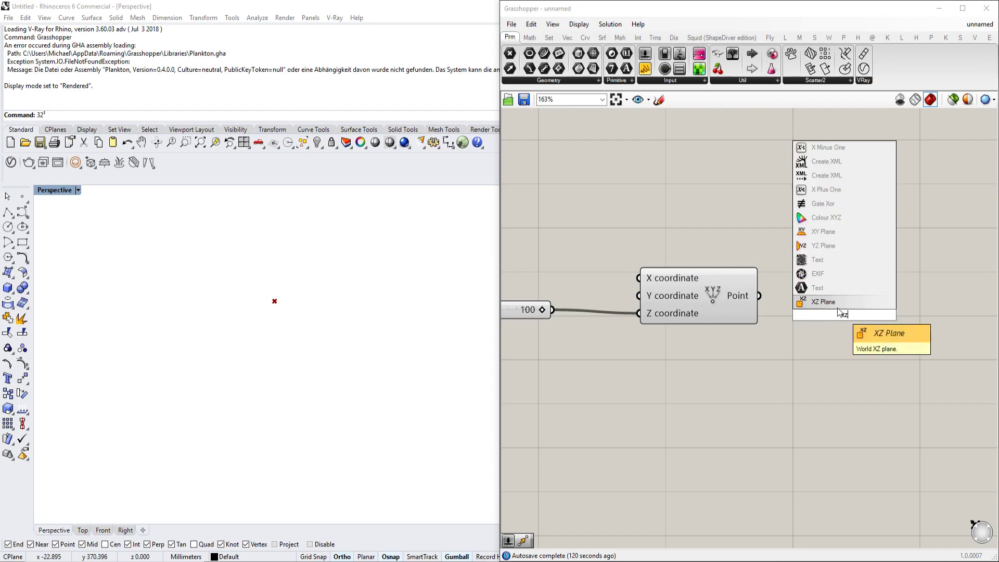
pyautogui.press('Return')
pyautogui.moveTo(760, 295); pyautogui.dragTo(798, 315)
pyautogui.moveTo(819, 318); pyautogui.dragTo(835, 299)
pyautogui.scroll(10, 271, 299)
pyautogui.moveTo(300, 304); pyautogui.dragTo(331, 307, button='right')
pyautogui.scroll(1, 329, 303)
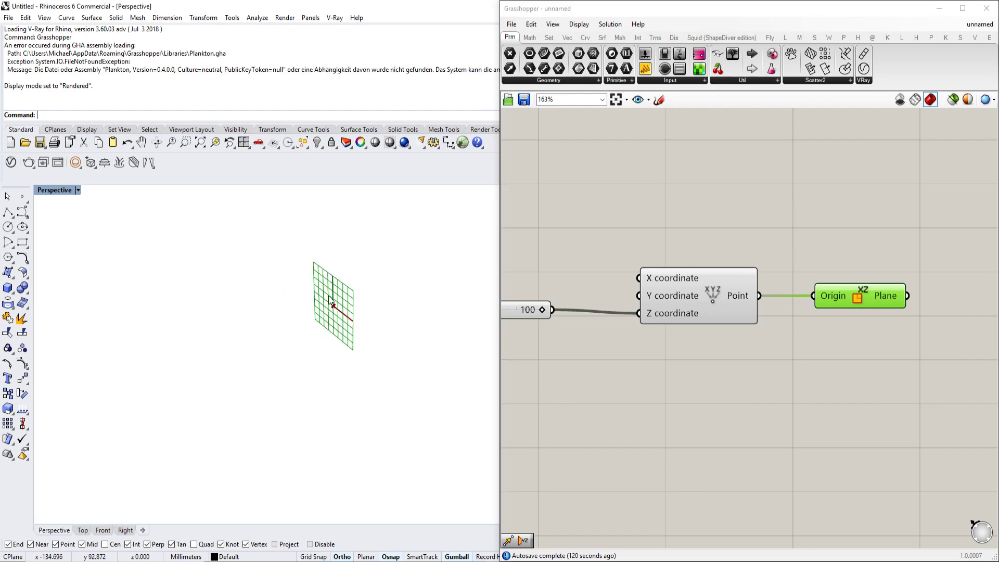
# Review the hand-drawn umbrella sketches on the canvas and the XZ plane preview in the viewport.
pyautogui.scroll(-5, 604, 256)
pyautogui.scroll(3, 649, 227)
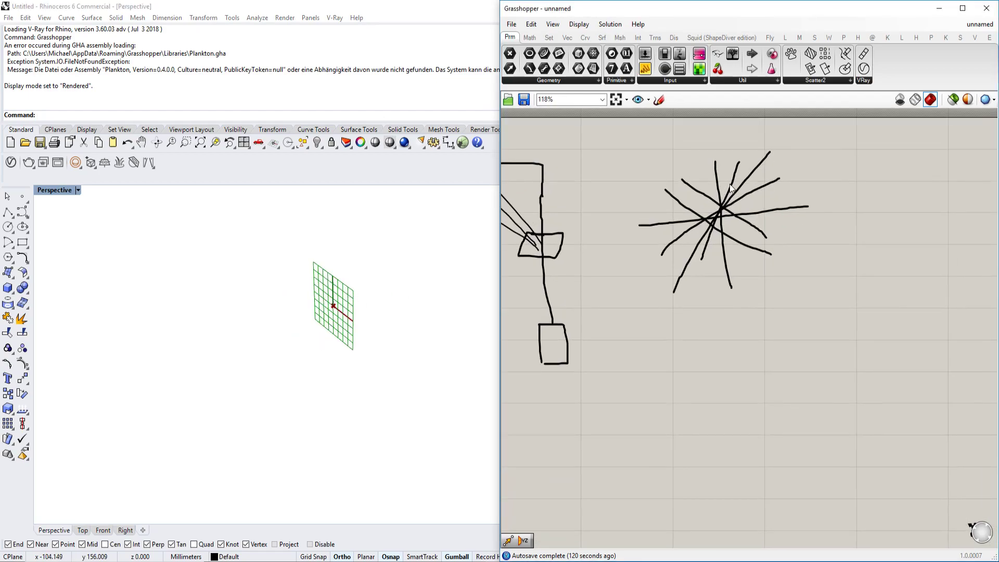
pyautogui.scroll(-4, 390, 318)
pyautogui.keyDown('shift'); pyautogui.moveTo(425, 351); pyautogui.dragTo(386, 304, button='right'); pyautogui.keyUp('shift')
pyautogui.scroll(-5, 458, 324)
pyautogui.moveTo(624, 458)
pyautogui.mouseDown(button='right')
pyautogui.moveTo(634, 229)
pyautogui.moveTo(578, 156)
pyautogui.mouseUp(button='right')
pyautogui.scroll(2, 660, 285)
pyautogui.scroll(3, 682, 291)
pyautogui.doubleClick(730, 293)
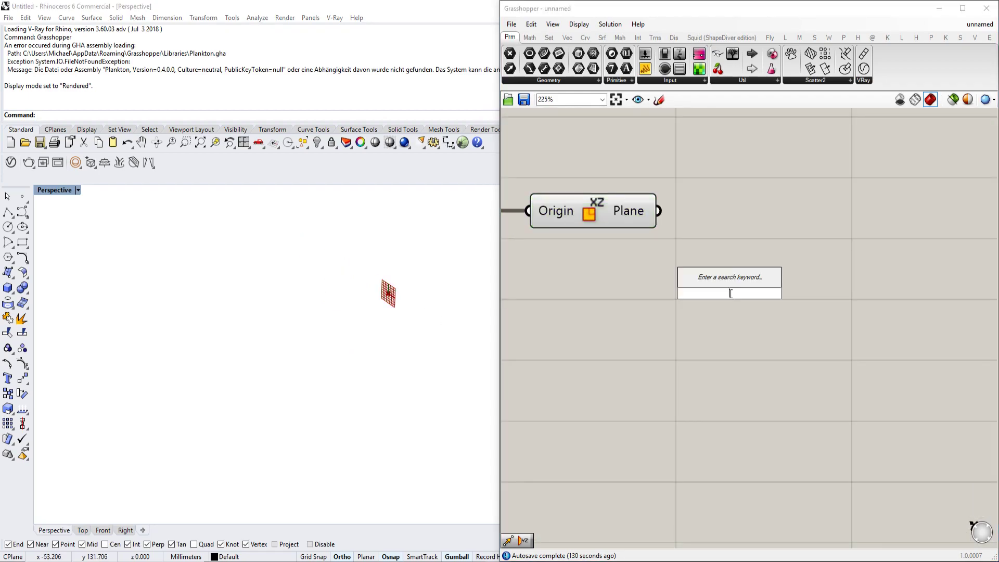
pyautogui.write('con')
pyautogui.press('BackSpace')
pyautogui.press('BackSpace')
pyautogui.press('BackSpace')
pyautogui.press('Escape')
pyautogui.click(568, 37)
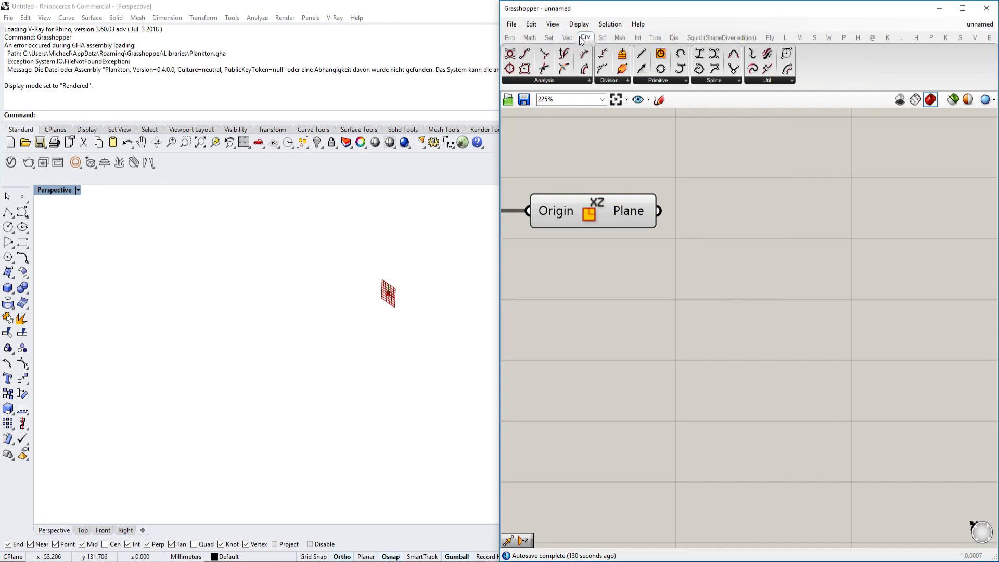
pyautogui.click(570, 83)
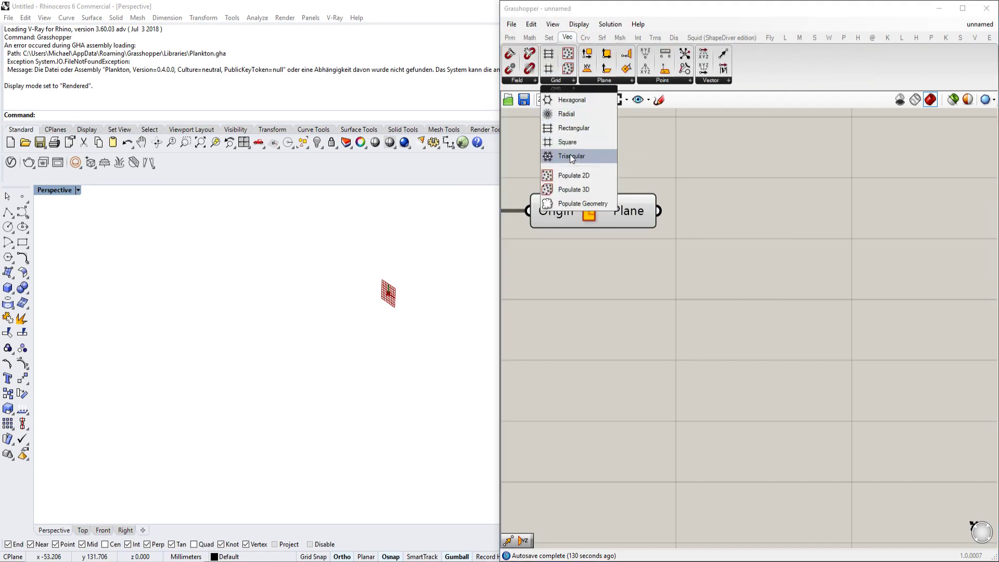
pyautogui.moveTo(566, 114); pyautogui.dragTo(782, 239)
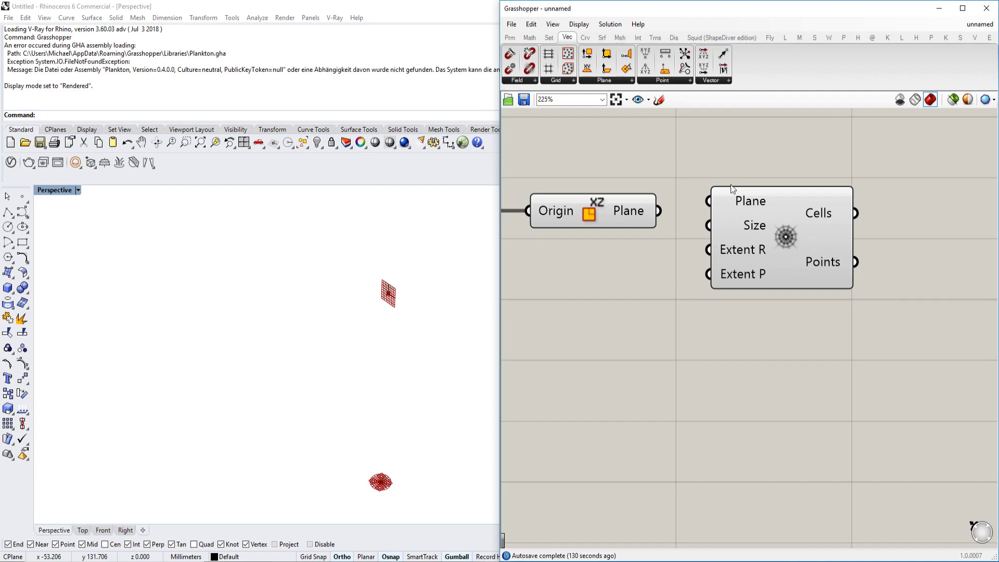
pyautogui.press('Delete')
pyautogui.click(585, 37)
pyautogui.click(524, 38)
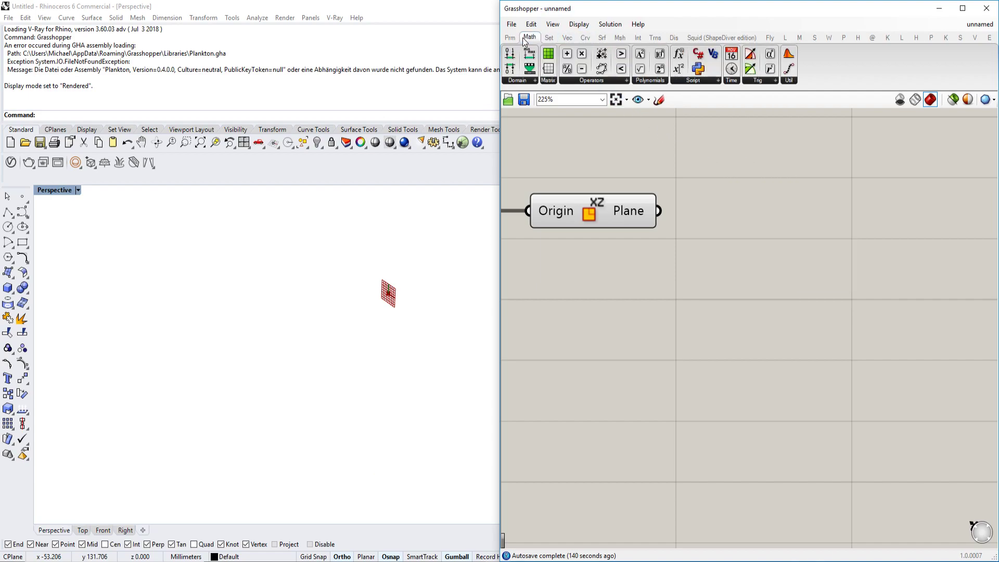
# Add a Polar Array component and feed the XZ plane into its Geometry input.
pyautogui.doubleClick(735, 270)
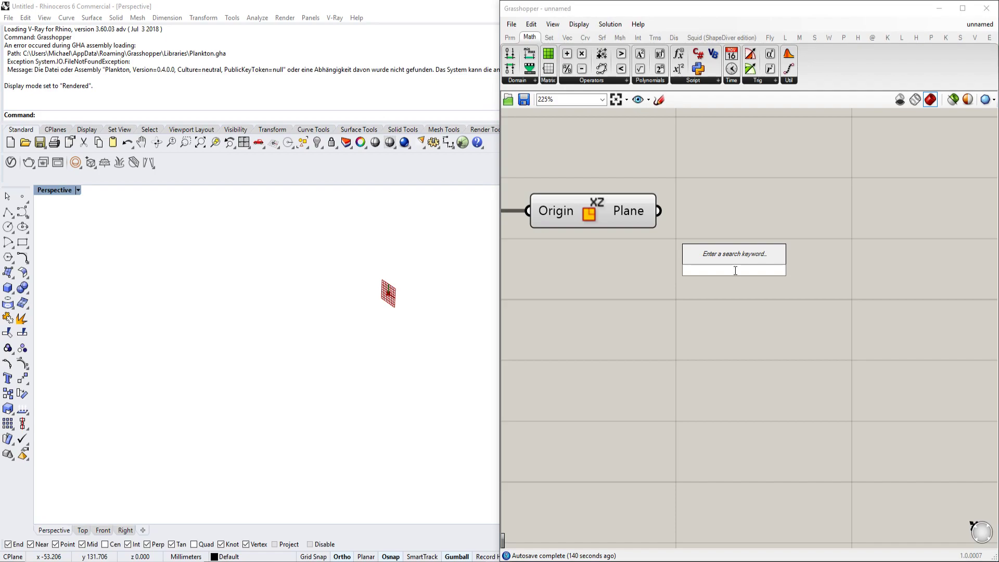
pyautogui.write('arra')
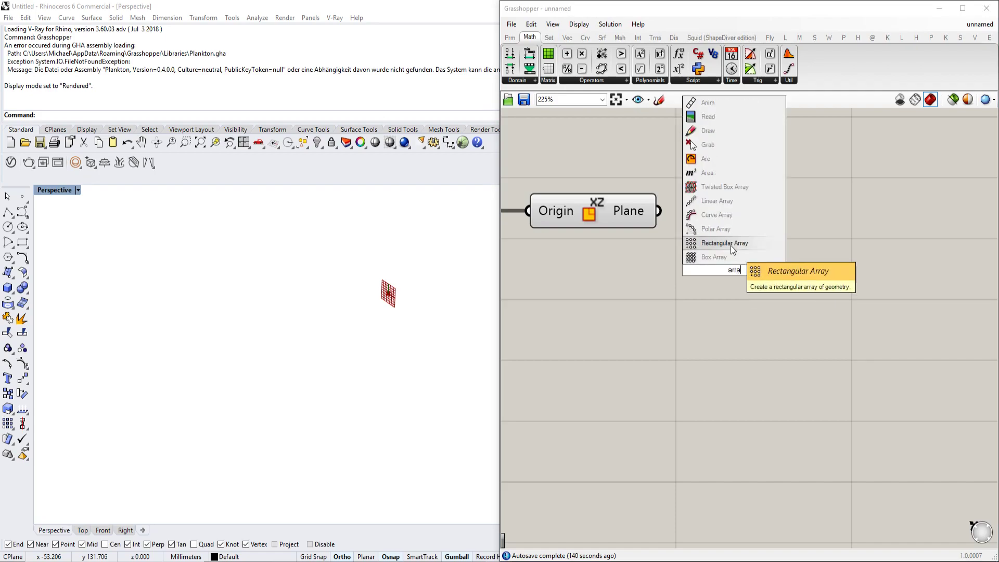
pyautogui.click(722, 230)
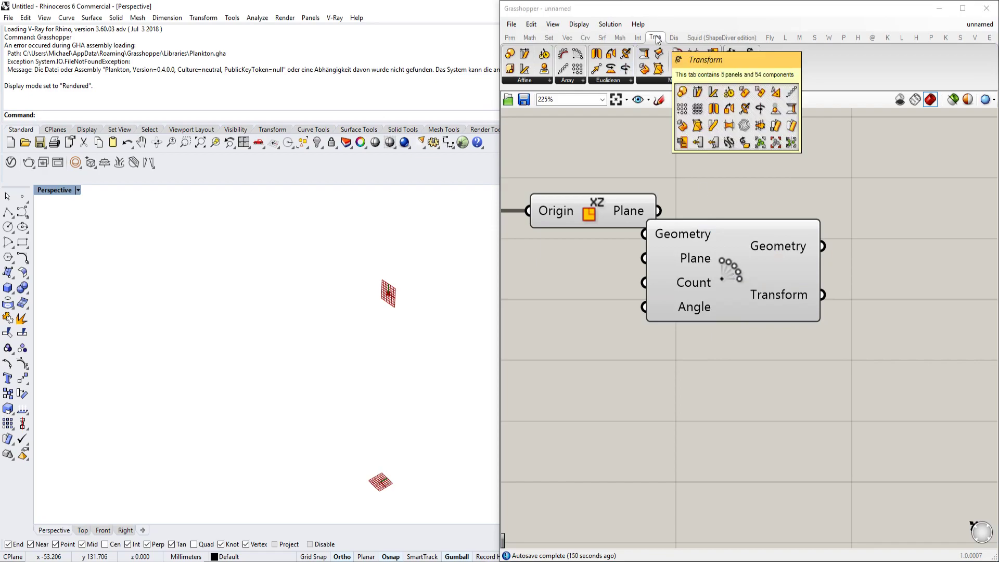
pyautogui.click(569, 80)
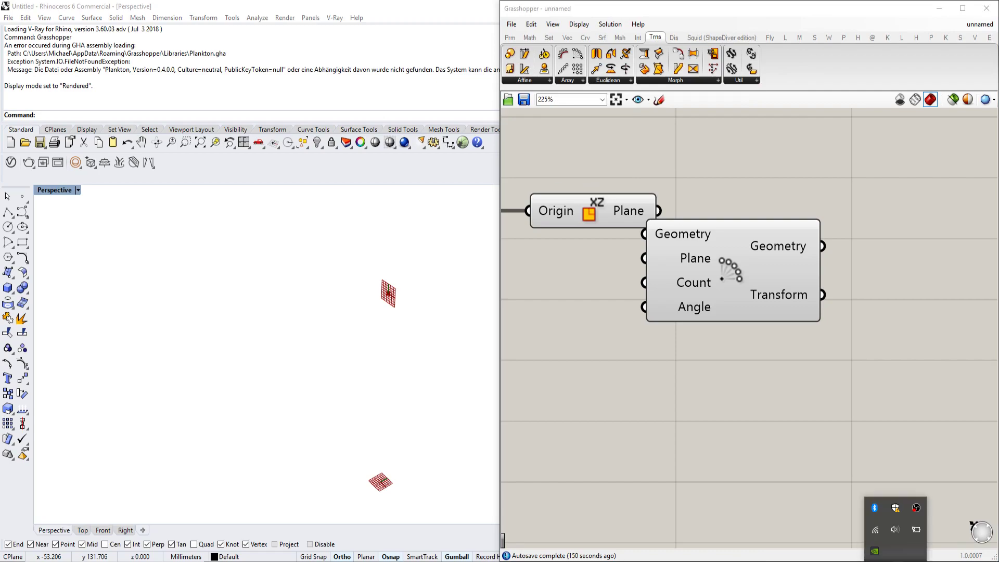
pyautogui.moveTo(712, 355); pyautogui.dragTo(592, 394, button='right')
pyautogui.moveTo(635, 307); pyautogui.dragTo(794, 292)
pyautogui.scroll(-1, 628, 286)
pyautogui.moveTo(624, 285); pyautogui.dragTo(711, 258, button='right')
pyautogui.moveTo(730, 223); pyautogui.dragTo(762, 232)
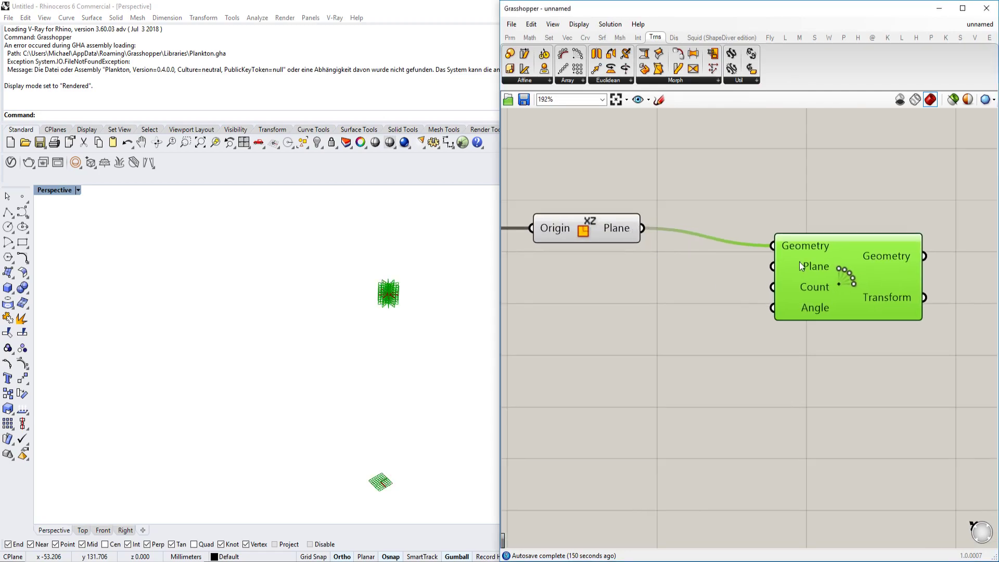
# Add a number slider set to 11 and connect it to the Polar Array's Count input.
pyautogui.scroll(3, 799, 261)
pyautogui.moveTo(804, 265); pyautogui.dragTo(807, 242)
pyautogui.doubleClick(642, 294)
pyautogui.write('10')
pyautogui.press('Return')
pyautogui.moveTo(642, 295); pyautogui.dragTo(610, 302)
pyautogui.doubleClick(610, 333)
pyautogui.write('11')
pyautogui.press('Return')
pyautogui.press('Delete')
pyautogui.moveTo(753, 331); pyautogui.dragTo(763, 270)
pyautogui.click(366, 326)
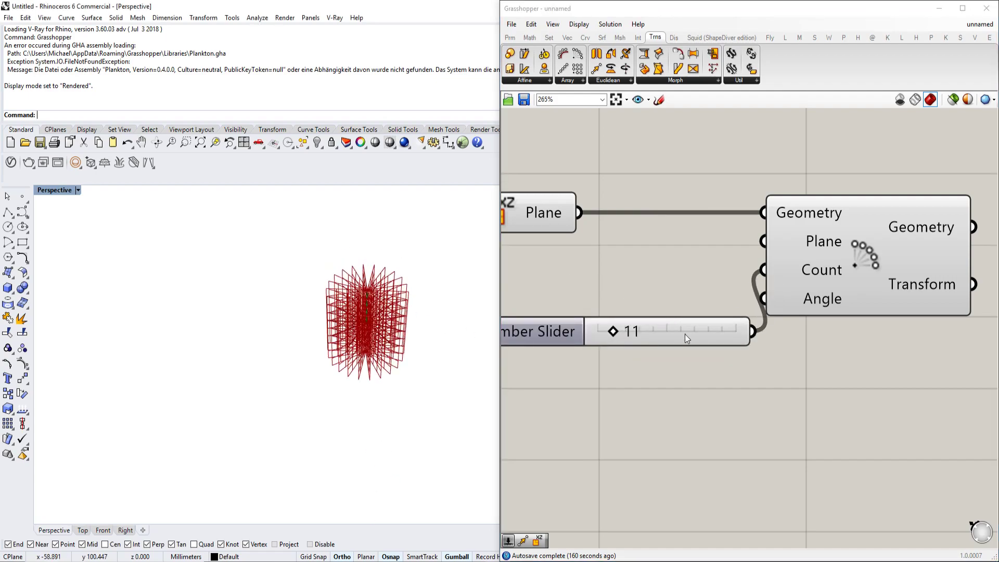
# Set the Count slider to 12 and place it directly below the XZ Plane component.
pyautogui.moveTo(616, 333); pyautogui.dragTo(664, 299)
pyautogui.scroll(-2, 631, 333)
pyautogui.scroll(-1, 645, 326)
pyautogui.scroll(-2, 722, 314)
pyautogui.click(668, 319)
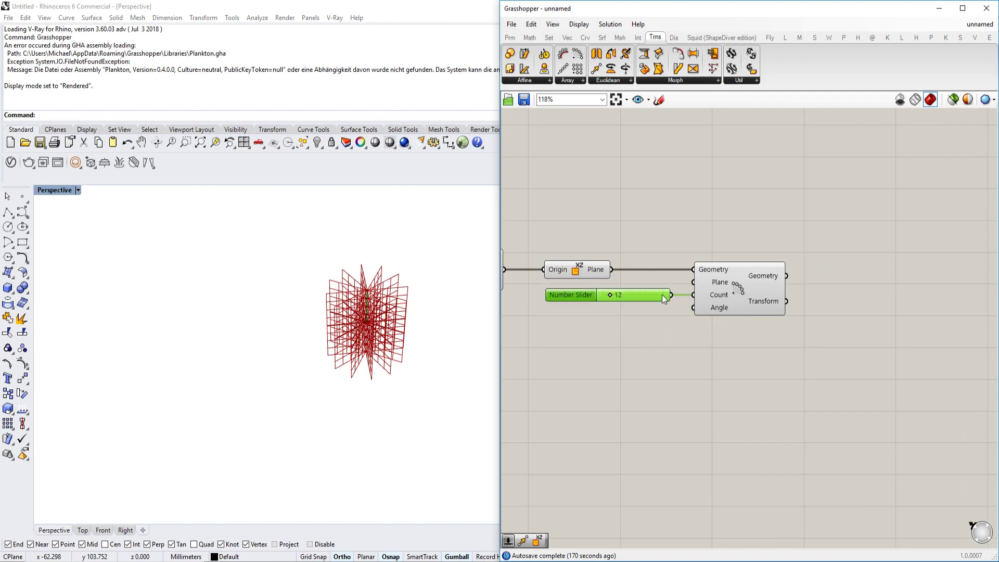
# Examine how the polar-arrayed planes are distributed around the raised point in the viewport.
pyautogui.scroll(-1, 675, 300)
pyautogui.scroll(-2, 385, 326)
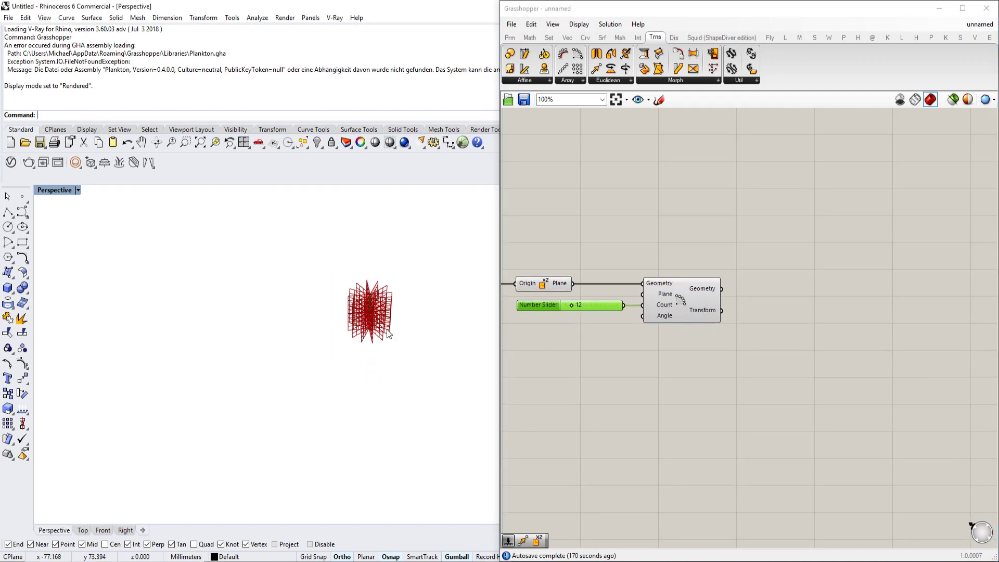
pyautogui.moveTo(737, 346); pyautogui.dragTo(677, 303, button='right')
pyautogui.scroll(-3, 365, 334)
pyautogui.moveTo(366, 335); pyautogui.dragTo(373, 319, button='right')
pyautogui.scroll(-2, 372, 319)
pyautogui.scroll(4, 376, 320)
pyautogui.scroll(-2, 376, 324)
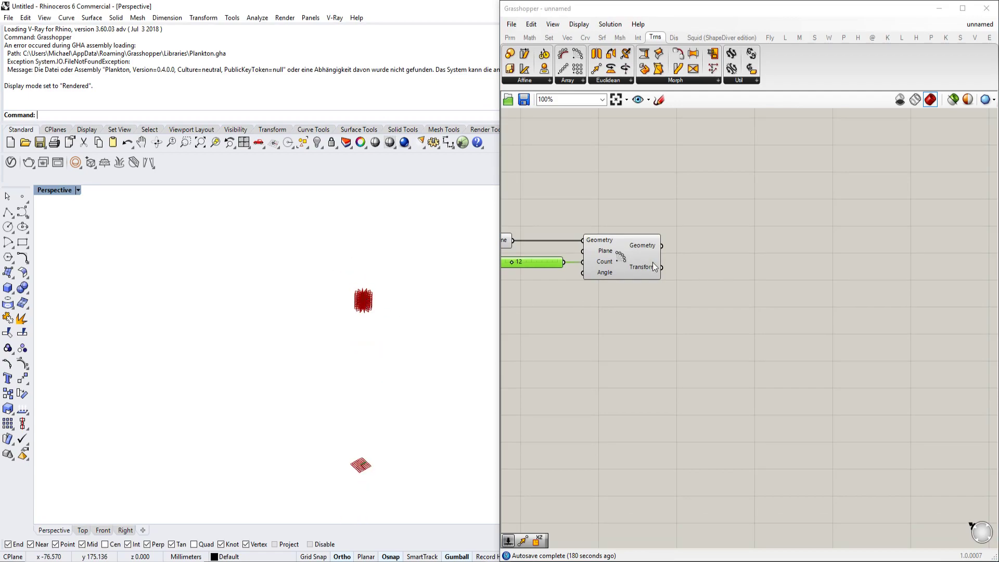
# Move the Polar Array away from its inputs and add a two-point Line component below it.
pyautogui.moveTo(664, 268); pyautogui.dragTo(718, 264)
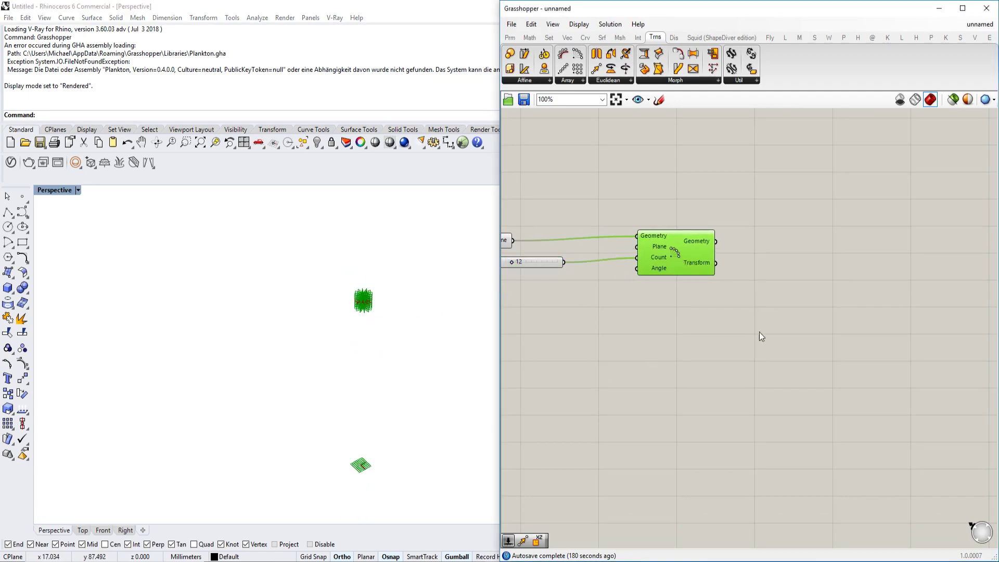
pyautogui.doubleClick(785, 323)
pyautogui.write('line')
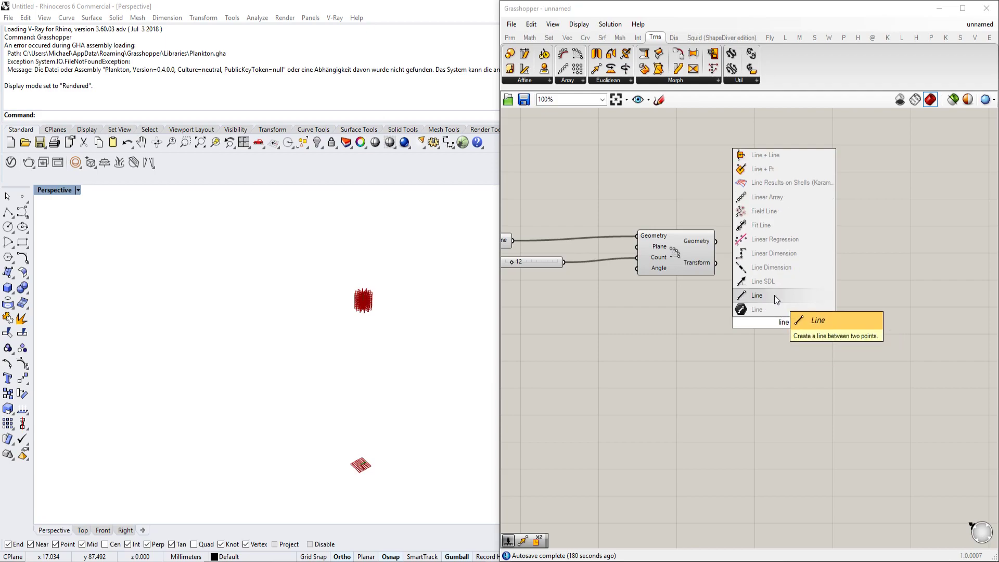
pyautogui.click(774, 295)
pyautogui.moveTo(754, 318); pyautogui.dragTo(815, 301, button='right')
pyautogui.moveTo(832, 308); pyautogui.dragTo(779, 317)
# Connect the existing constructed point to the Line component's Start Point.
pyautogui.moveTo(552, 302); pyautogui.dragTo(748, 276, button='right')
pyautogui.moveTo(740, 221); pyautogui.dragTo(720, 245, button='right')
pyautogui.click(661, 224)
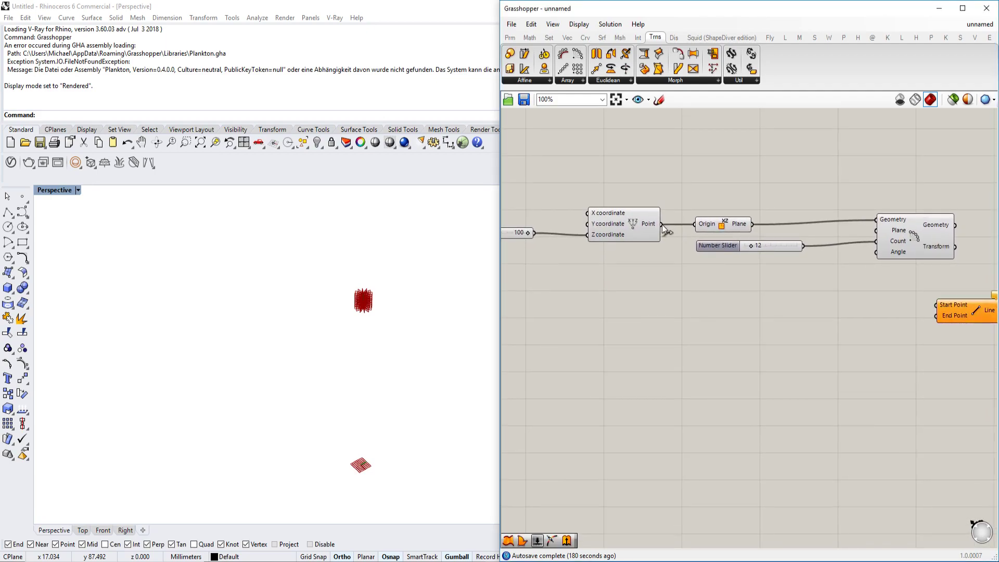
pyautogui.moveTo(729, 303); pyautogui.dragTo(635, 292, button='right')
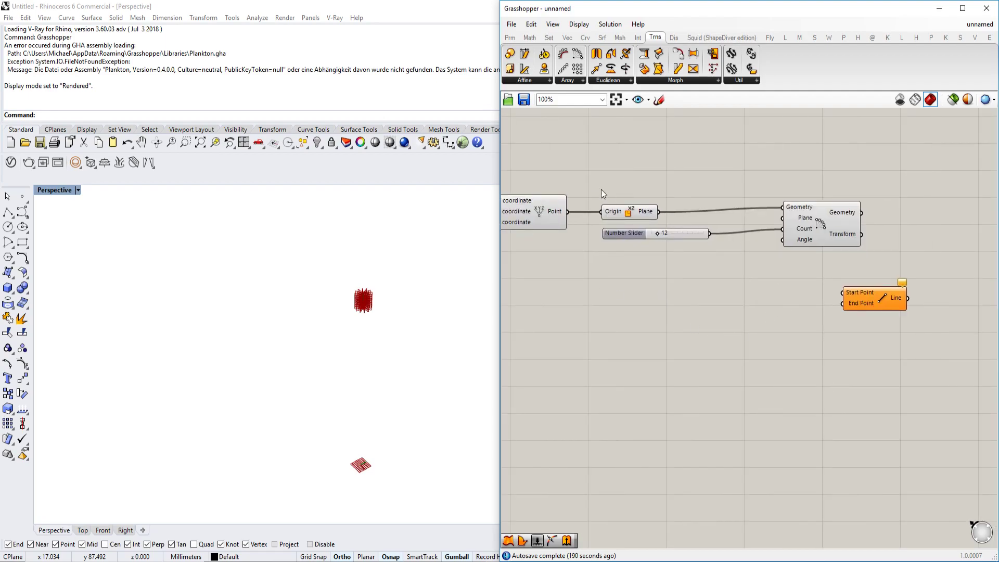
pyautogui.moveTo(658, 212); pyautogui.dragTo(832, 276)
pyautogui.moveTo(568, 212); pyautogui.dragTo(843, 292)
# Add a second Construct Point at the origin, connect it to the Line's End Point, and highlight the line.
pyautogui.doubleClick(782, 325)
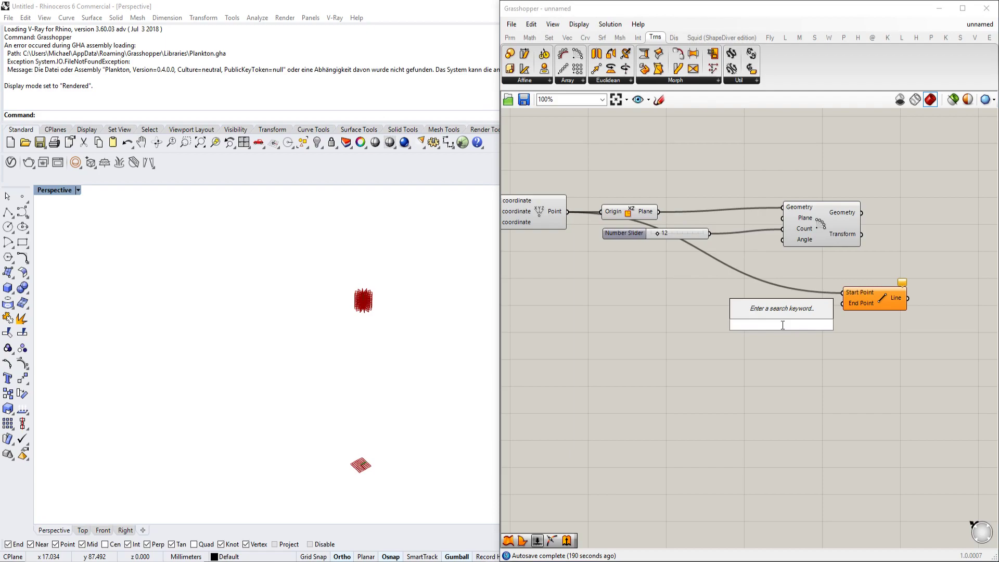
pyautogui.write('construct')
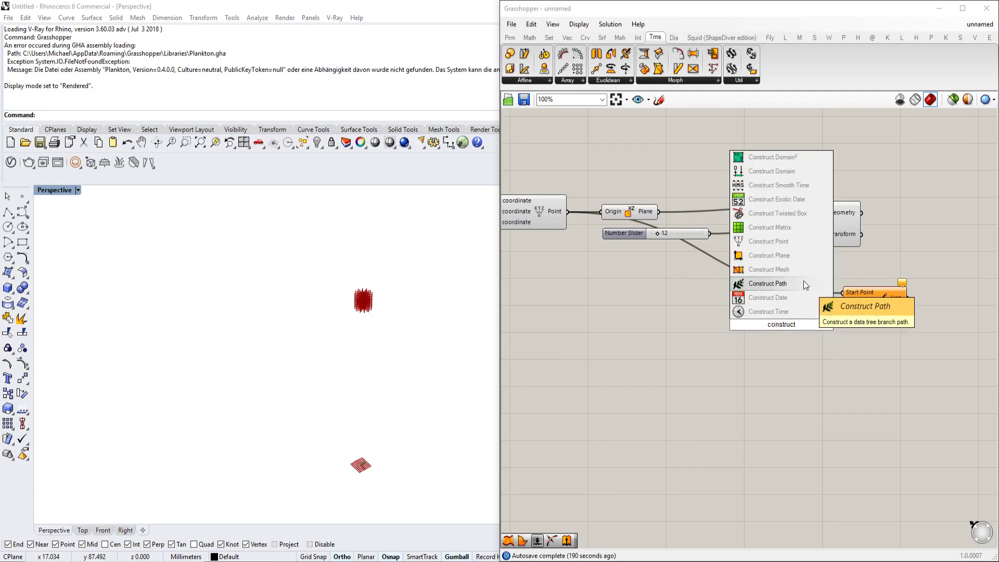
pyautogui.click(780, 241)
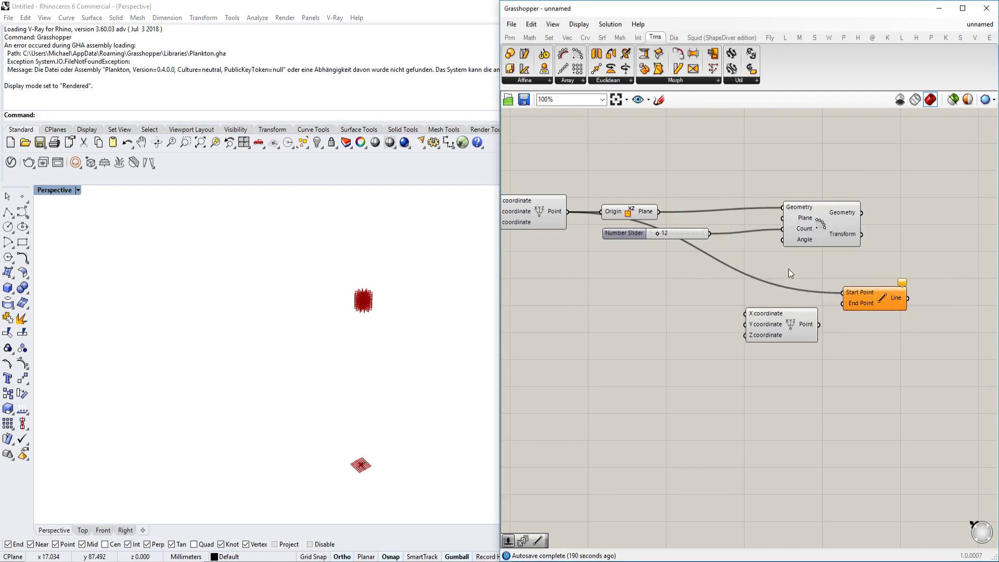
pyautogui.moveTo(819, 325); pyautogui.dragTo(842, 303)
pyautogui.click(853, 301)
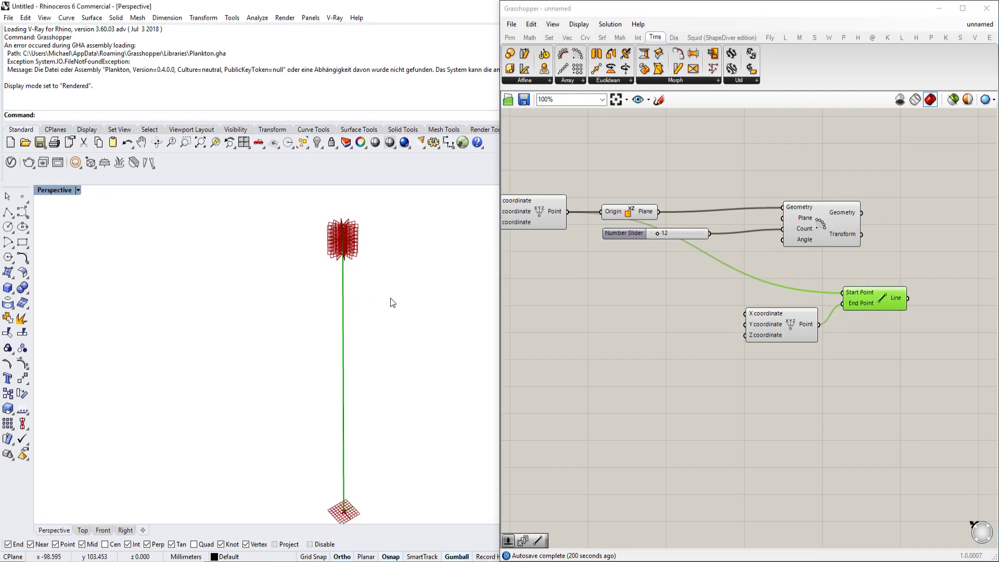
# Inspect the Polar Array's output planes and their position at the upper end of the vertical line.
pyautogui.scroll(2, 739, 233)
pyautogui.click(739, 233)
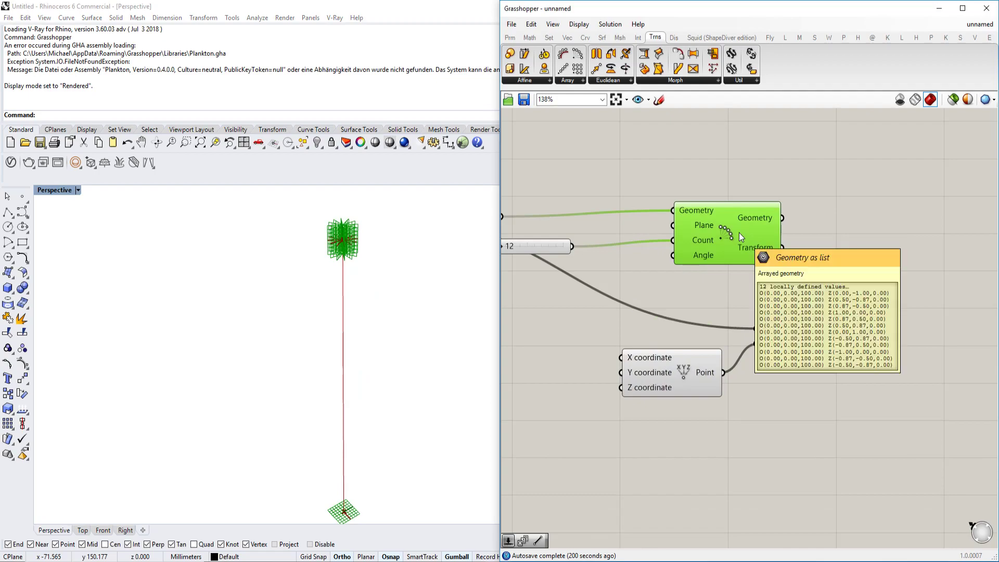
pyautogui.scroll(4, 342, 248)
pyautogui.scroll(-3, 348, 280)
pyautogui.scroll(-1, 348, 279)
pyautogui.scroll(6, 349, 259)
pyautogui.scroll(-10, 330, 279)
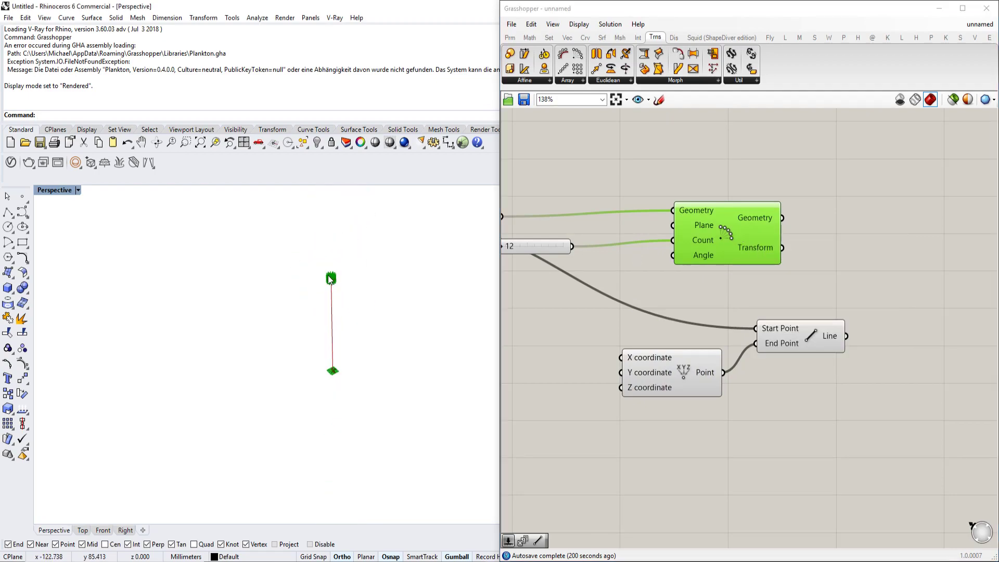
pyautogui.scroll(9, 336, 281)
pyautogui.scroll(-3, 389, 307)
pyautogui.scroll(-4, 654, 289)
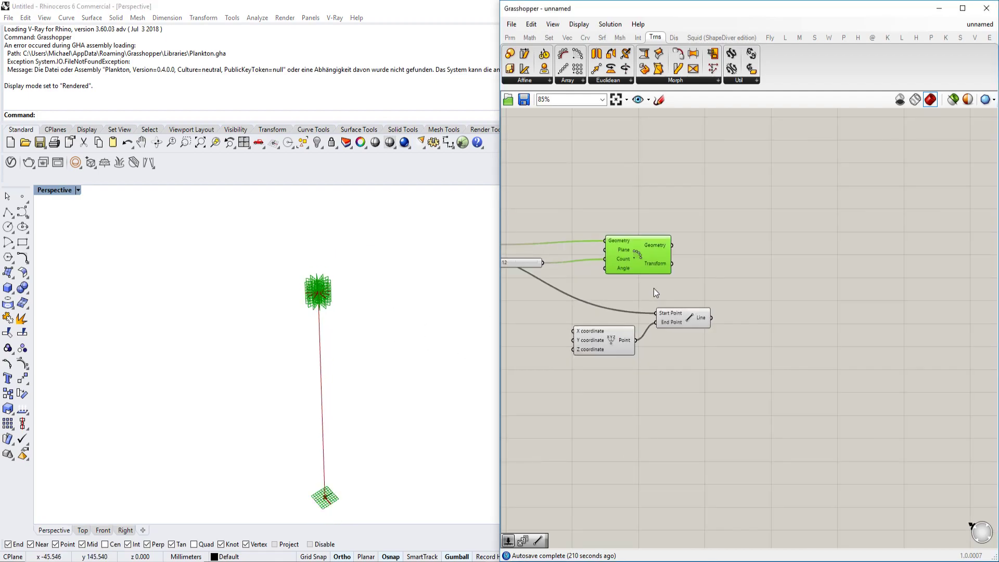
# Add a Line SDL component beside the Polar Array.
pyautogui.click(788, 263)
pyautogui.doubleClick(789, 264)
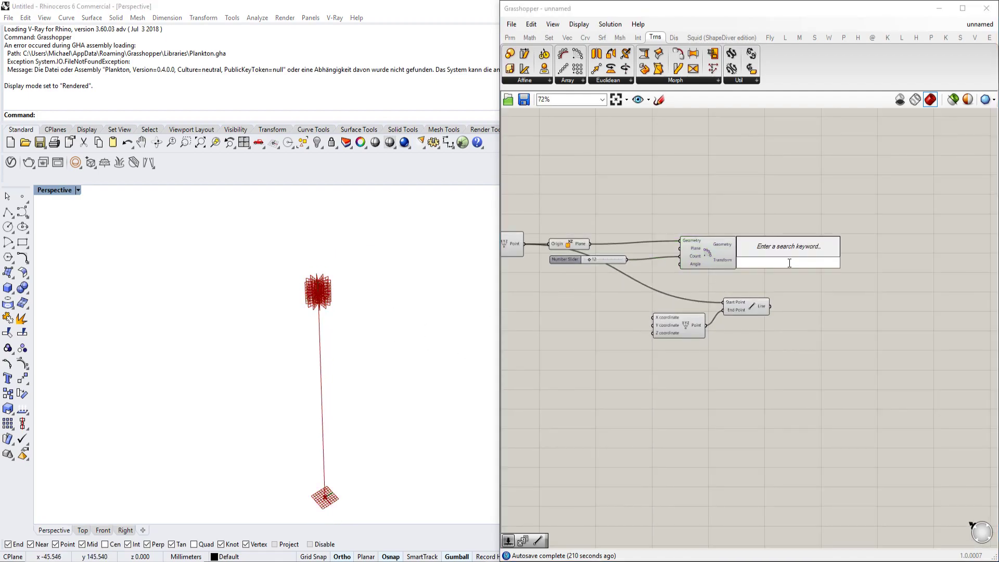
pyautogui.write('constra')
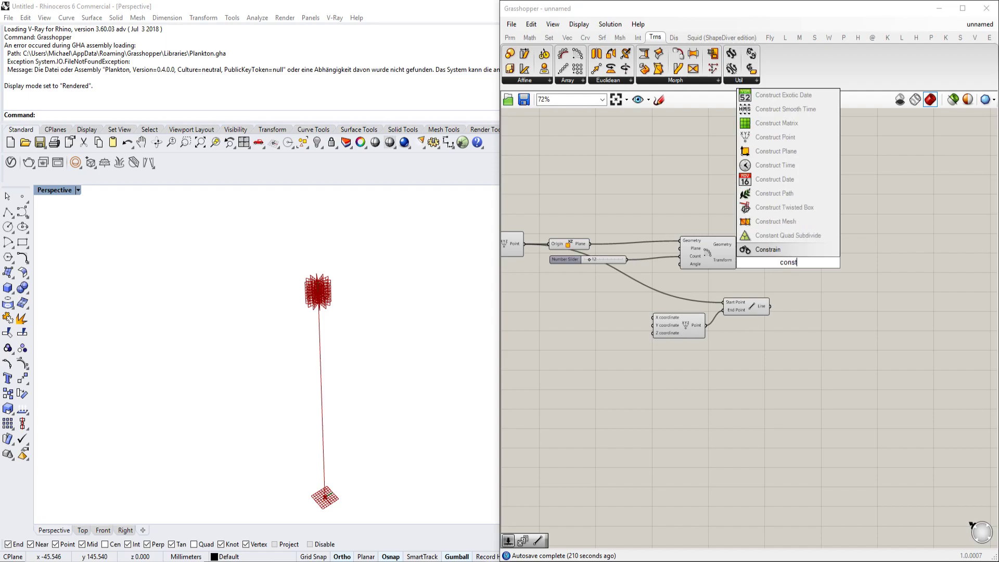
pyautogui.press('BackSpace')
pyautogui.press('BackSpace')
pyautogui.press('BackSpace')
pyautogui.press('BackSpace')
pyautogui.press('BackSpace')
pyautogui.press('BackSpace')
pyautogui.press('BackSpace')
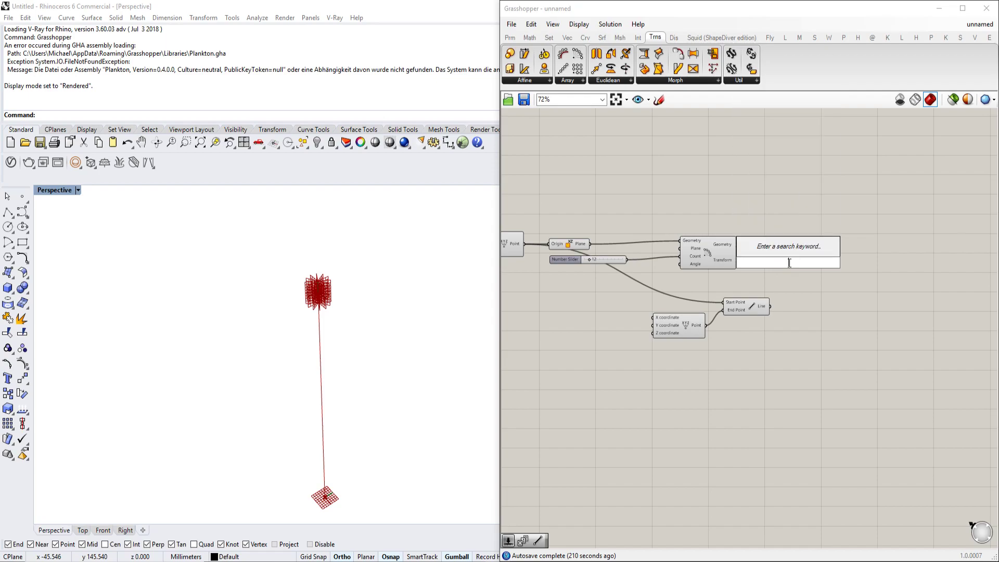
pyautogui.write('line sdl')
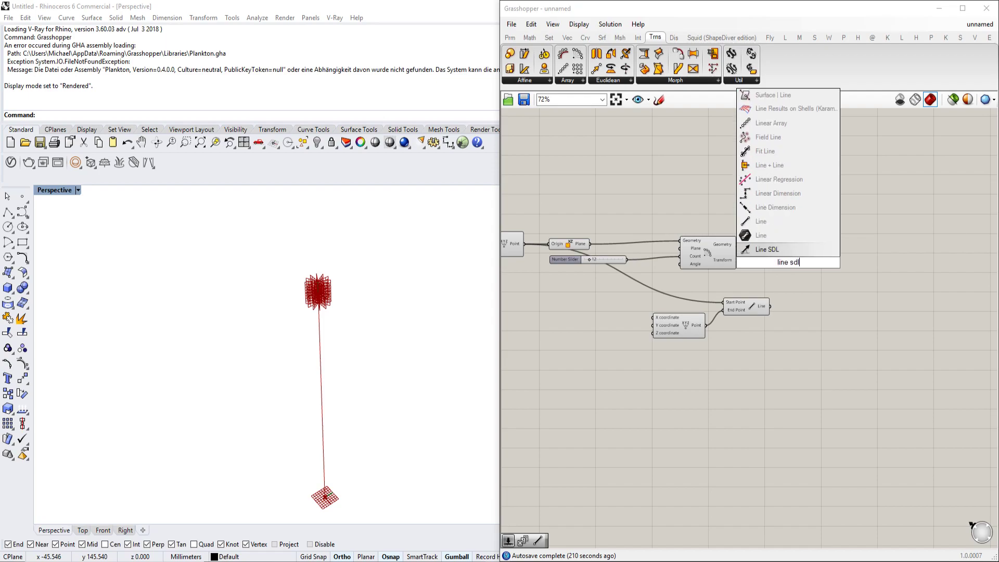
pyautogui.press('Return')
pyautogui.scroll(4, 783, 253)
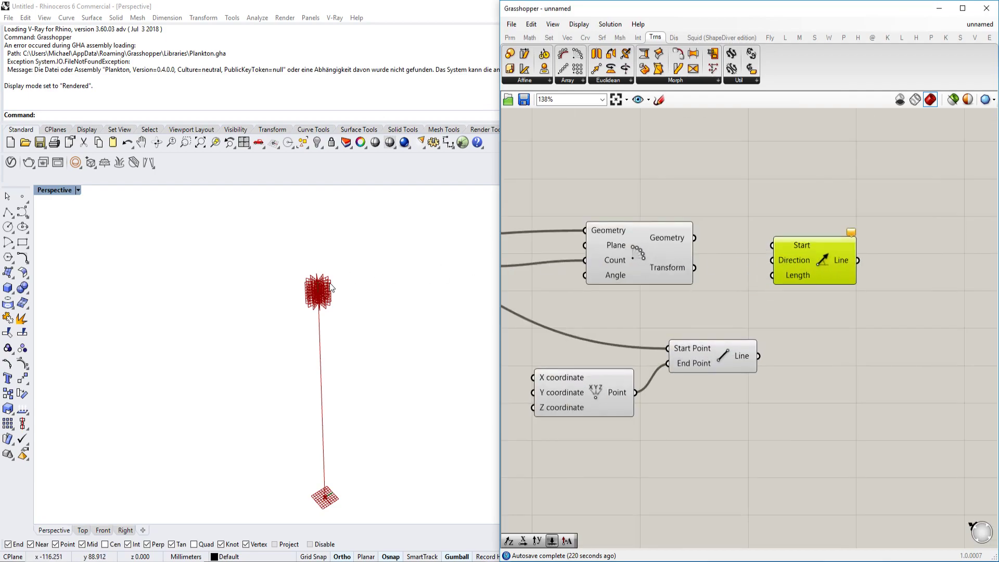
# Connect the Polar Array's Geometry output to the Line SDL's Start input and space the two components apart.
pyautogui.scroll(3, 329, 282)
pyautogui.moveTo(684, 250); pyautogui.dragTo(773, 245)
pyautogui.moveTo(795, 260); pyautogui.dragTo(856, 258)
pyautogui.scroll(-4, 297, 318)
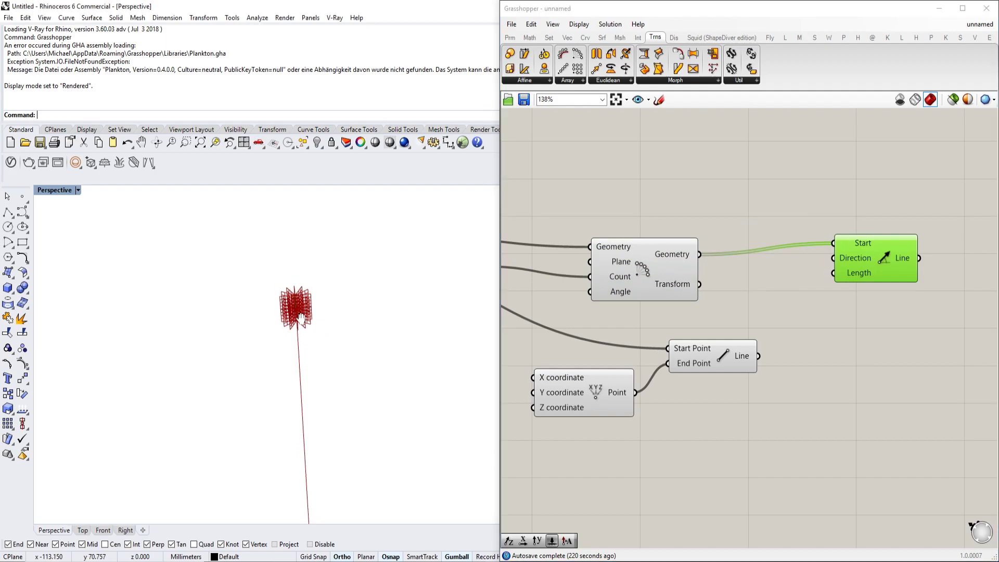
pyautogui.scroll(1, 753, 272)
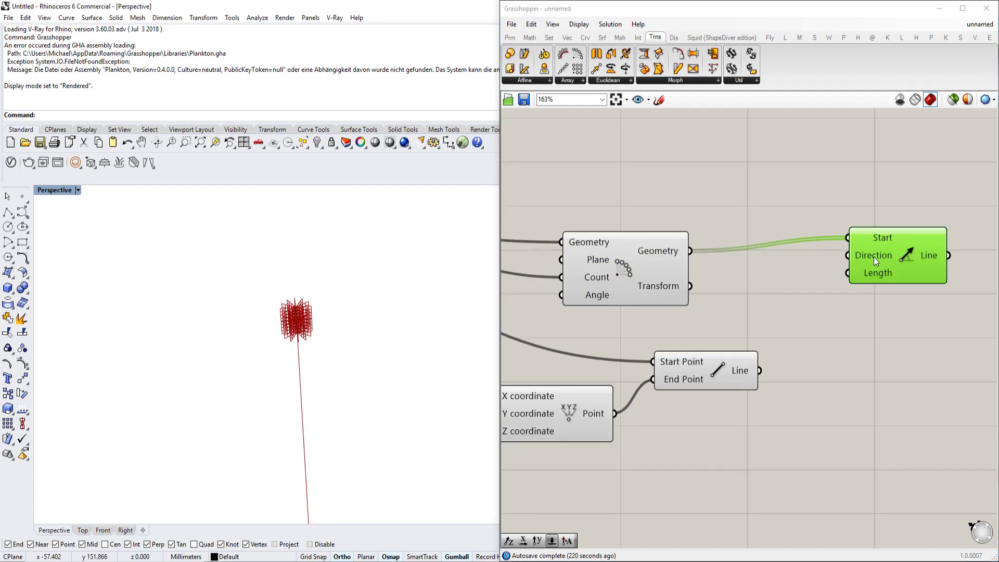
pyautogui.moveTo(870, 258); pyautogui.dragTo(922, 261)
pyautogui.doubleClick(792, 173)
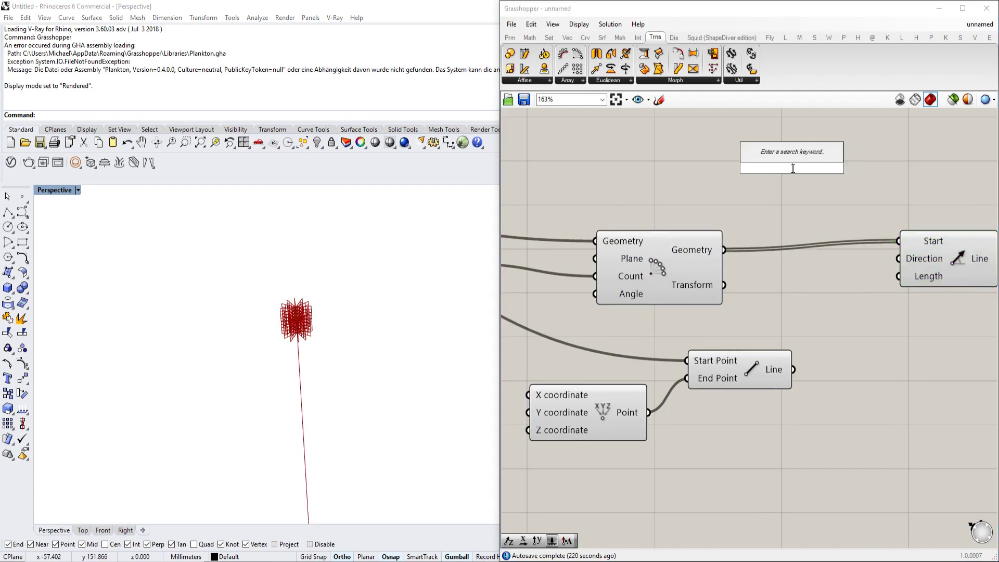
pyautogui.scroll(1, 306, 323)
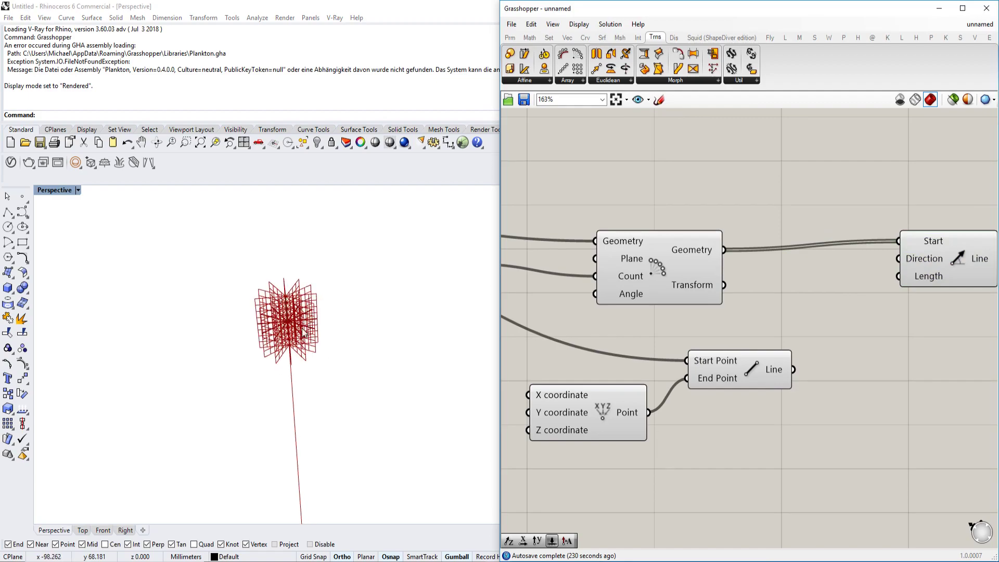
# Add a Deconstruct Plane component and feed its Plane input from the Polar Array's Geometry output.
pyautogui.scroll(-1, 291, 317)
pyautogui.moveTo(697, 136); pyautogui.dragTo(618, 150, button='right')
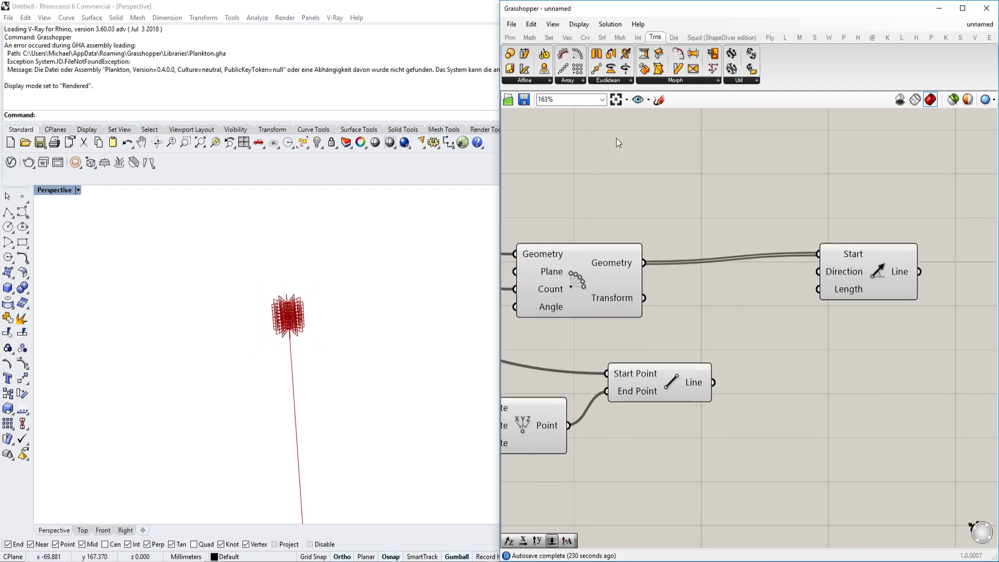
pyautogui.click(637, 37)
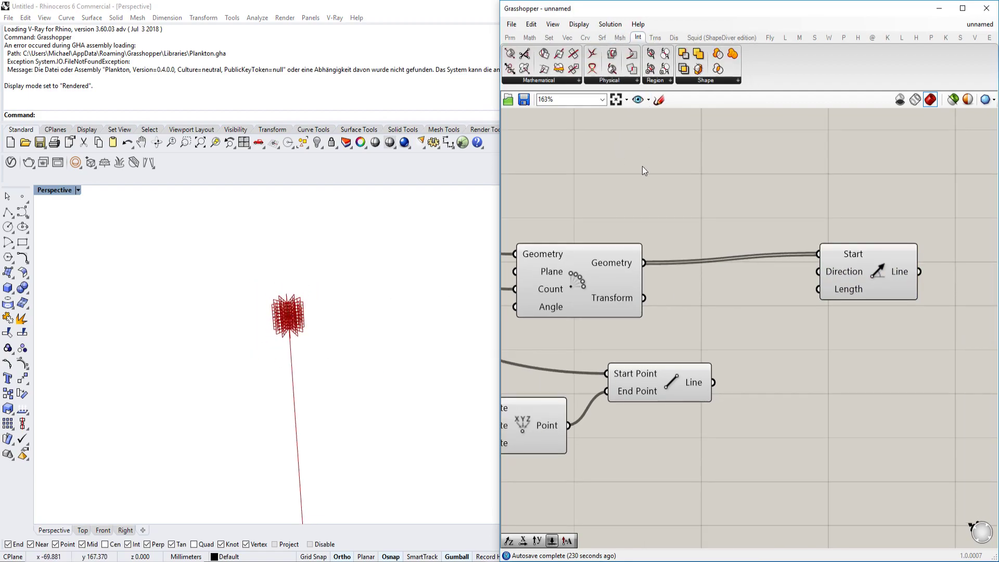
pyautogui.doubleClick(643, 176)
pyautogui.write('deconstruct')
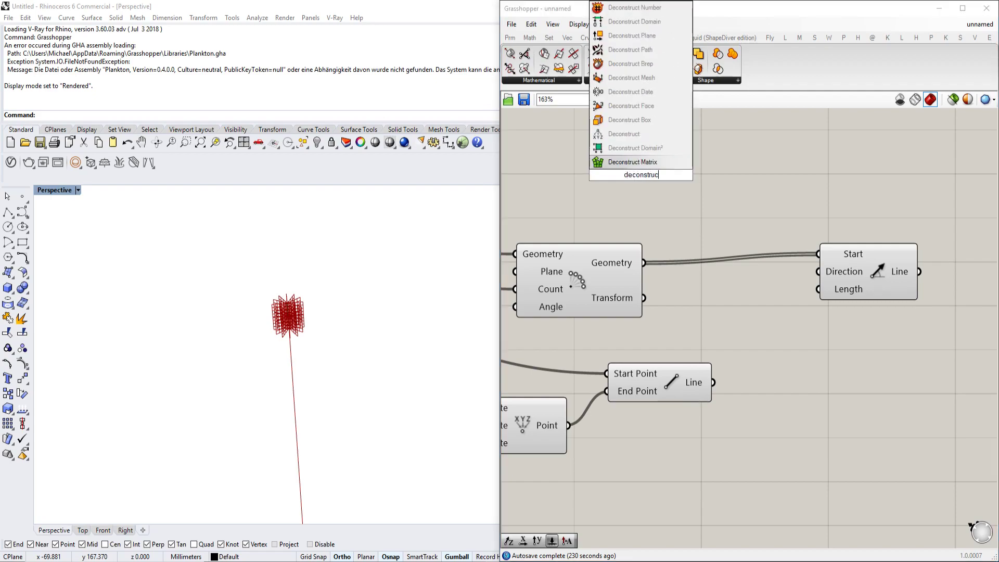
pyautogui.press('Up')
pyautogui.press('Up')
pyautogui.press('Up')
pyautogui.press('Up')
pyautogui.press('Up')
pyautogui.press('Up')
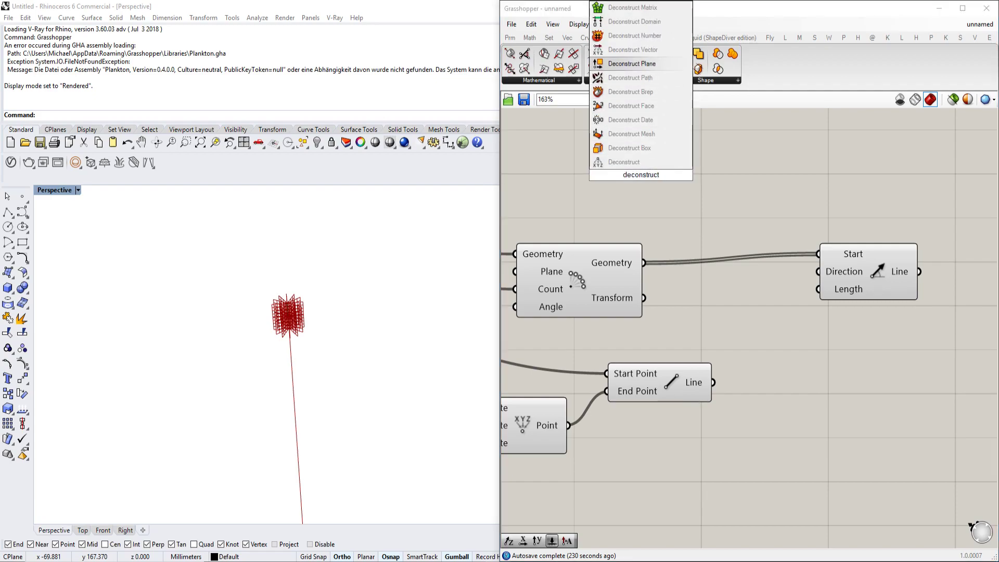
pyautogui.press('Return')
pyautogui.moveTo(646, 265); pyautogui.dragTo(599, 185)
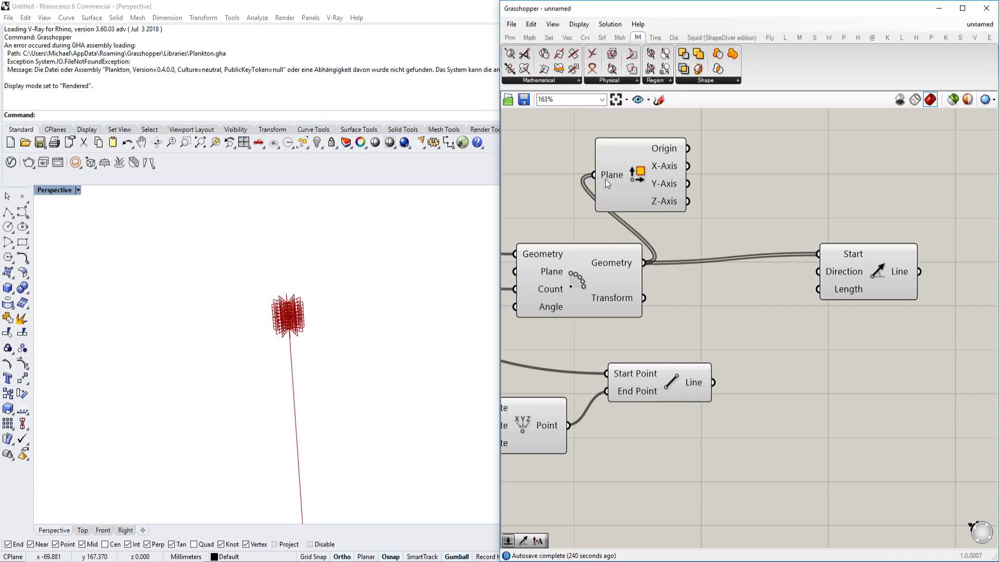
# Connect Deconstruct Plane's X-Axis to the Line SDL's Direction and its Origin to Start, placing it between the Polar Array and Line SDL.
pyautogui.moveTo(675, 194); pyautogui.dragTo(848, 290)
pyautogui.scroll(1, 698, 174)
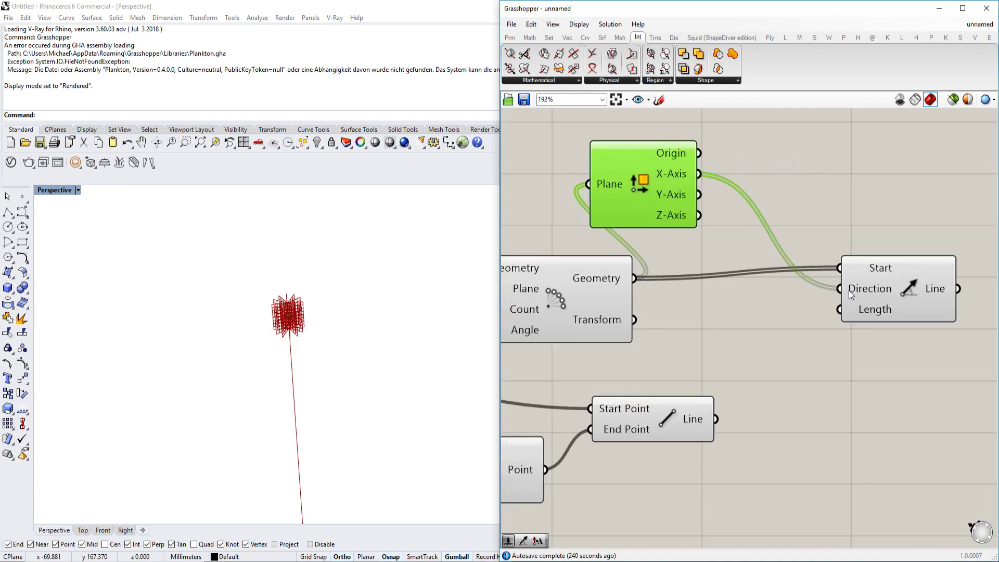
pyautogui.moveTo(637, 177); pyautogui.dragTo(739, 292)
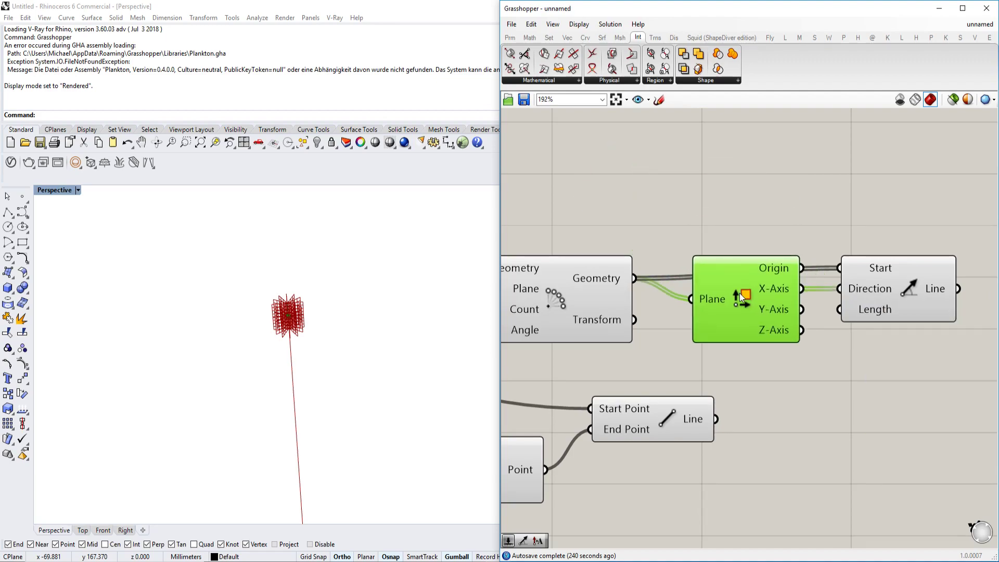
pyautogui.moveTo(813, 285); pyautogui.dragTo(702, 231, button='right')
pyautogui.moveTo(777, 233); pyautogui.dragTo(878, 233)
pyautogui.scroll(-1, 801, 321)
pyautogui.moveTo(802, 321); pyautogui.dragTo(686, 298, button='right')
# Add a number slider with value 100 and connect it to the Line SDL's Length input.
pyautogui.doubleClick(639, 340)
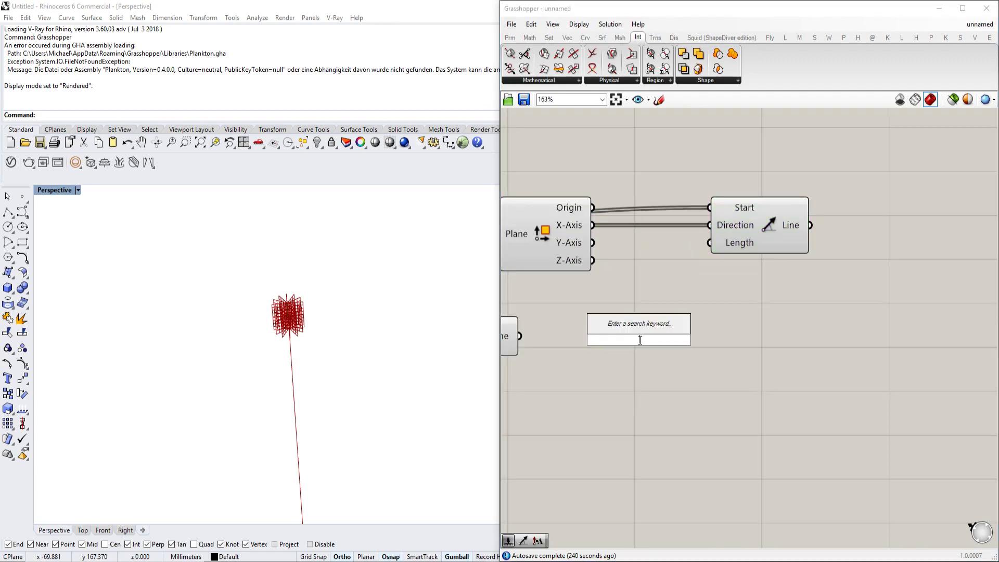
pyautogui.scroll(-5, 681, 215)
pyautogui.scroll(-2, 689, 221)
pyautogui.moveTo(689, 221); pyautogui.dragTo(883, 322, button='right')
pyautogui.moveTo(582, 164); pyautogui.dragTo(663, 209, button='right')
pyautogui.scroll(4, 663, 210)
pyautogui.scroll(-4, 688, 184)
pyautogui.moveTo(950, 328); pyautogui.dragTo(781, 270, button='right')
pyautogui.scroll(3, 780, 270)
pyautogui.moveTo(862, 317); pyautogui.dragTo(647, 251, button='right')
pyautogui.scroll(3, 649, 254)
pyautogui.doubleClick(657, 310)
pyautogui.write('100')
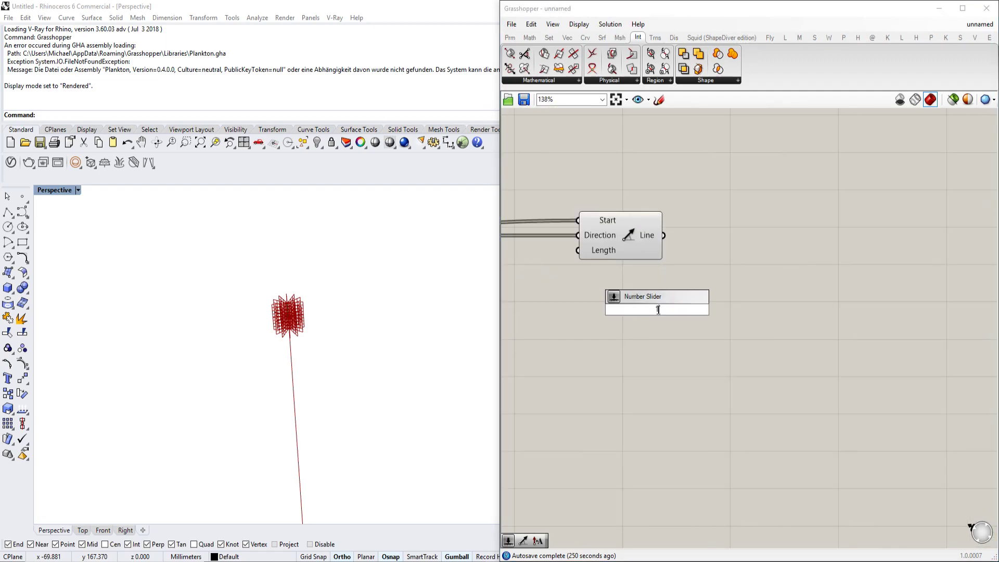
pyautogui.press('Return')
pyautogui.moveTo(662, 307); pyautogui.dragTo(578, 309)
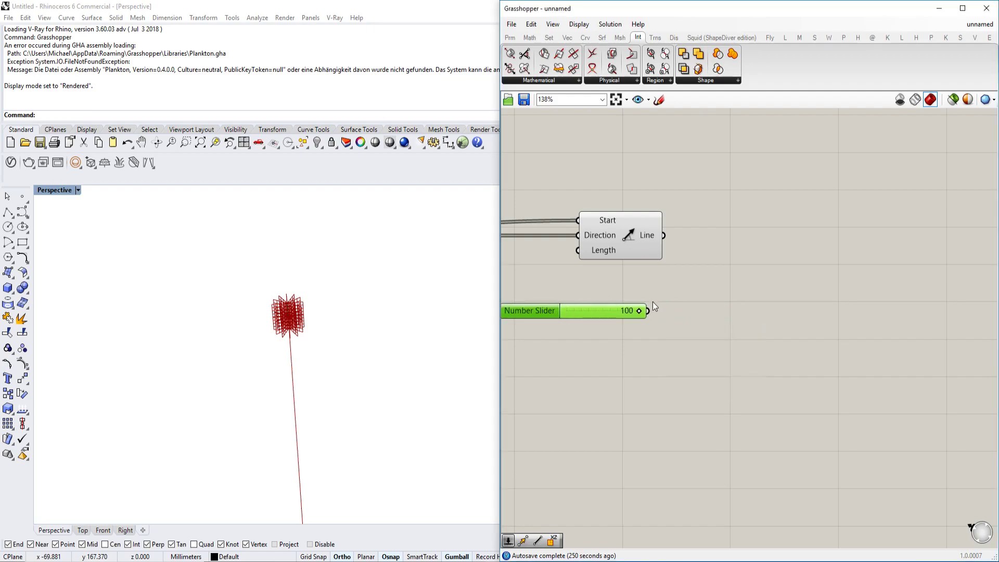
pyautogui.moveTo(618, 269); pyautogui.dragTo(693, 253)
pyautogui.scroll(-3, 326, 281)
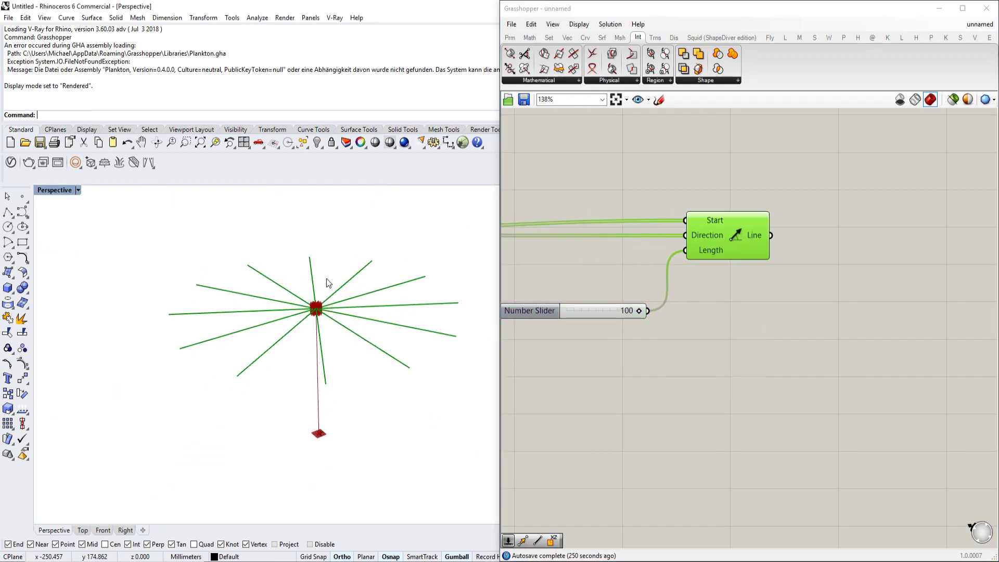
# Hide the preview of the Polar Array and Deconstruct Plane components.
pyautogui.scroll(7, 329, 309)
pyautogui.moveTo(327, 328)
pyautogui.mouseDown(button='right')
pyautogui.moveTo(319, 307)
pyautogui.moveTo(299, 299)
pyautogui.moveTo(331, 326)
pyautogui.mouseUp(button='right')
pyautogui.moveTo(578, 279); pyautogui.dragTo(659, 279, button='right')
pyautogui.scroll(-4, 608, 346)
pyautogui.moveTo(607, 345); pyautogui.dragTo(785, 289, button='right')
pyautogui.moveTo(772, 202); pyautogui.dragTo(673, 254)
pyautogui.middleClick(682, 243)
# Rename the slider feeding the Polar Array's Count as "Amount of Wires".
pyautogui.scroll(6, 677, 221)
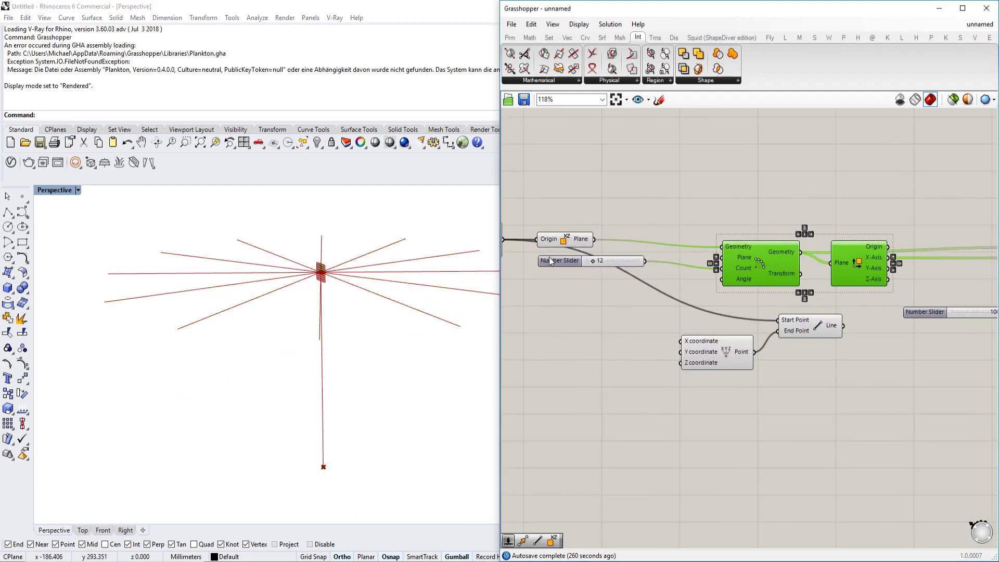
pyautogui.doubleClick(557, 264)
pyautogui.click(582, 179)
pyautogui.write('Amount of Wie')
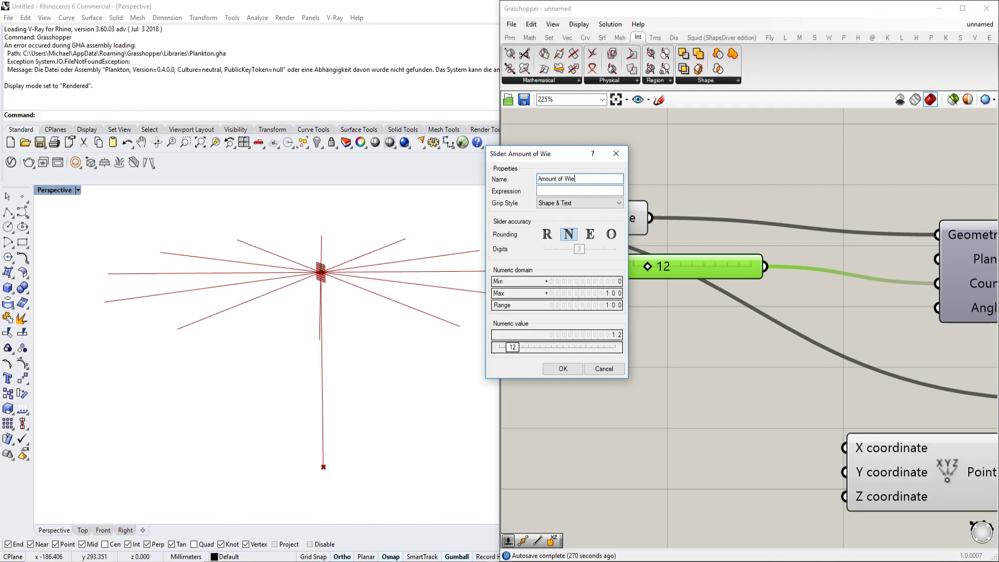
pyautogui.click(563, 367)
# Highlight the Line SDL's radial lines in the viewport and compare them with the umbrella reference photo in the browser.
pyautogui.scroll(-5, 624, 326)
pyautogui.moveTo(987, 275); pyautogui.dragTo(625, 270, button='right')
pyautogui.scroll(4, 742, 288)
pyautogui.click(748, 294)
pyautogui.moveTo(298, 290); pyautogui.dragTo(295, 262, button='right')
pyautogui.scroll(-5, 250, 321)
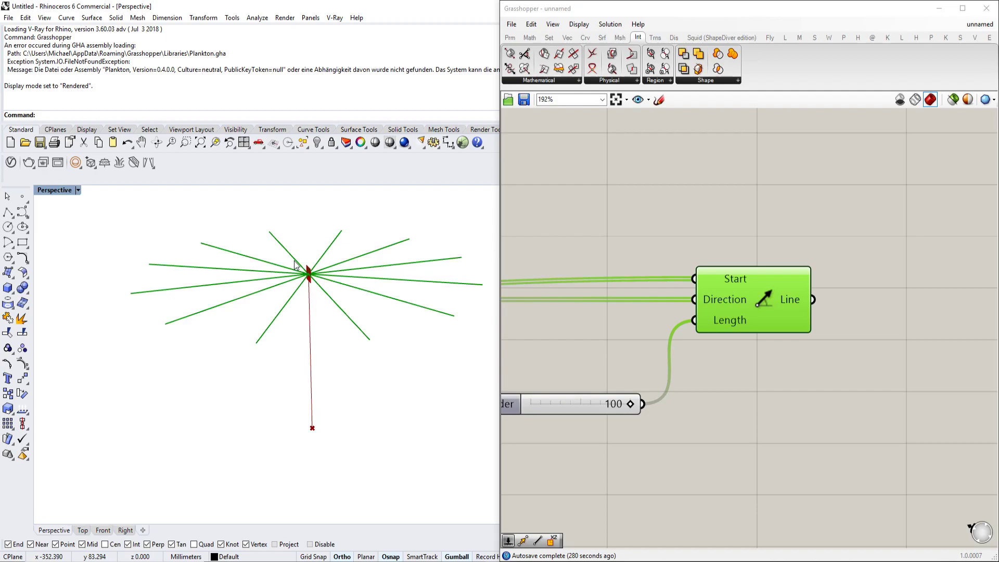
pyautogui.scroll(3, 286, 307)
pyautogui.moveTo(287, 310); pyautogui.dragTo(266, 292, button='right')
pyautogui.click(269, 526)
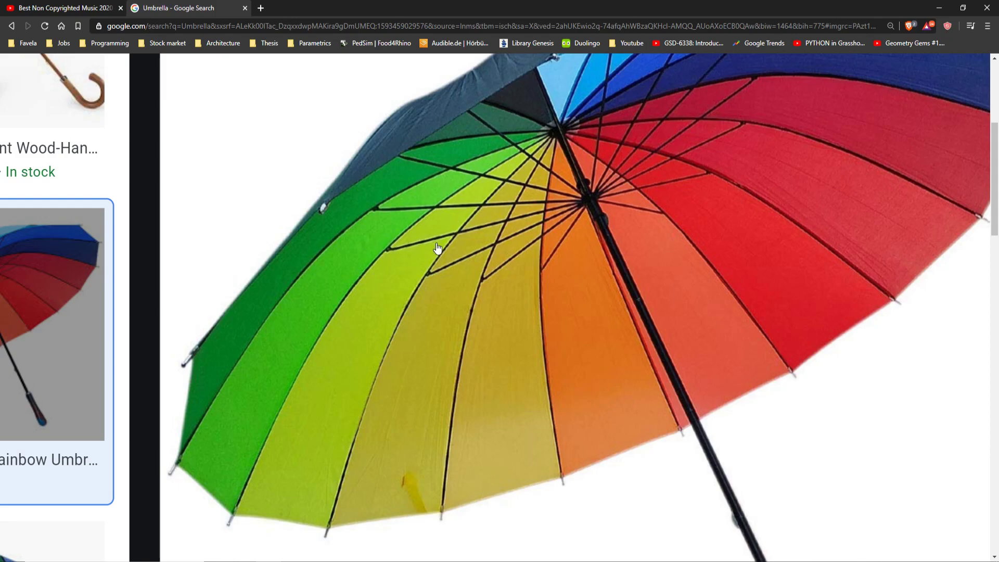
pyautogui.click(939, 8)
# Add an Evaluate Curve component and connect the Line SDL's Line output to its Curve input.
pyautogui.scroll(-1, 692, 291)
pyautogui.moveTo(750, 313); pyautogui.dragTo(720, 322, button='right')
pyautogui.click(739, 272)
pyautogui.doubleClick(732, 307)
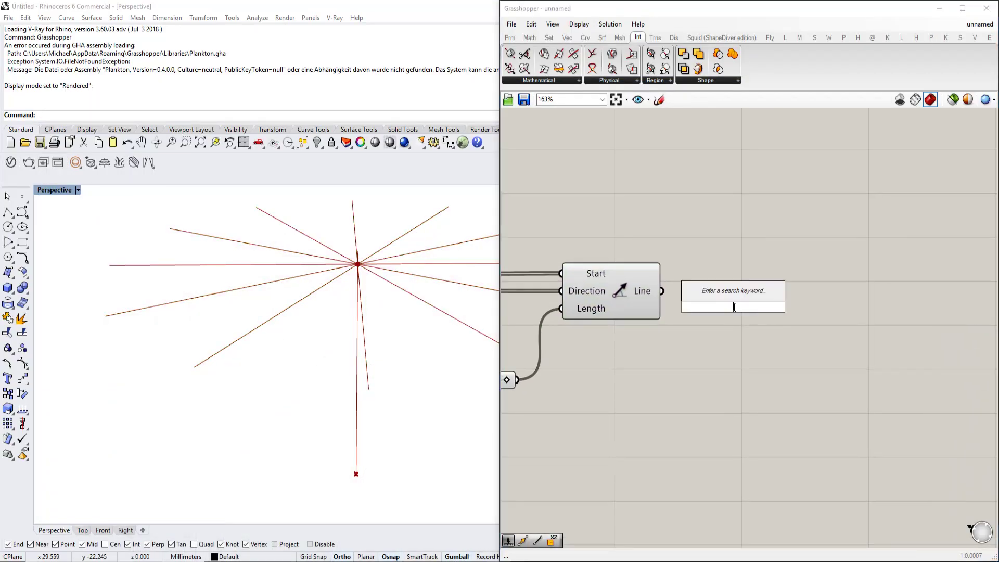
pyautogui.write('eval')
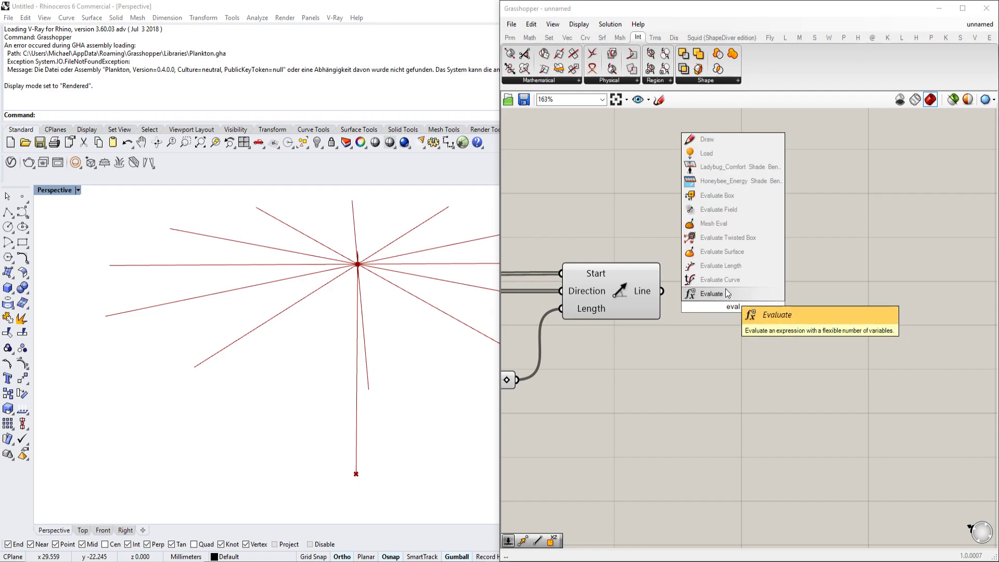
pyautogui.press('Return')
pyautogui.moveTo(745, 303); pyautogui.dragTo(793, 292)
pyautogui.moveTo(668, 292); pyautogui.dragTo(727, 287)
pyautogui.moveTo(770, 291); pyautogui.dragTo(834, 298)
# Add a decimal number slider for the Evaluate Curve's Parameter input and set it to 0.29.
pyautogui.doubleClick(626, 380)
pyautogui.write('1')
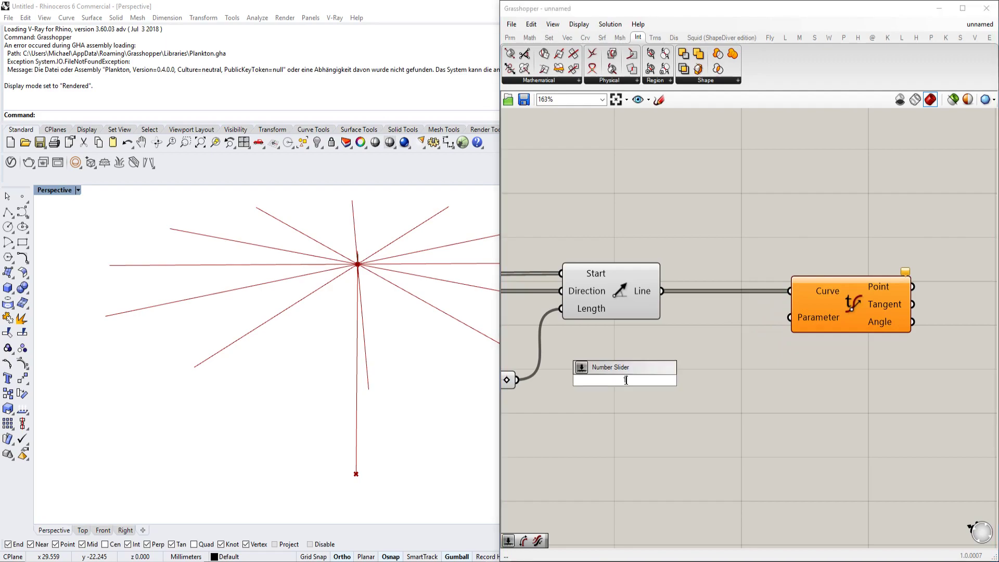
pyautogui.write('.0')
pyautogui.press('Return')
pyautogui.moveTo(713, 380); pyautogui.dragTo(813, 319)
pyautogui.moveTo(701, 379); pyautogui.dragTo(643, 380)
pyautogui.moveTo(470, 405); pyautogui.dragTo(364, 387, button='right')
pyautogui.click(599, 385)
# Duplicate the Evaluate Curve component below the original and connect the pole's Line output to the copy's Curve input.
pyautogui.scroll(-1, 676, 378)
pyautogui.scroll(-2, 675, 378)
pyautogui.moveTo(643, 403); pyautogui.dragTo(827, 362, button='right')
pyautogui.scroll(-2, 720, 381)
pyautogui.moveTo(608, 371); pyautogui.dragTo(718, 364, button='right')
pyautogui.scroll(3, 715, 362)
pyautogui.click(703, 339)
pyautogui.moveTo(804, 350); pyautogui.dragTo(679, 345, button='right')
pyautogui.scroll(-2, 679, 345)
pyautogui.doubleClick(721, 374)
pyautogui.click(868, 277)
pyautogui.keyDown('alt'); pyautogui.moveTo(872, 283); pyautogui.dragTo(554, 332); pyautogui.keyUp('alt')
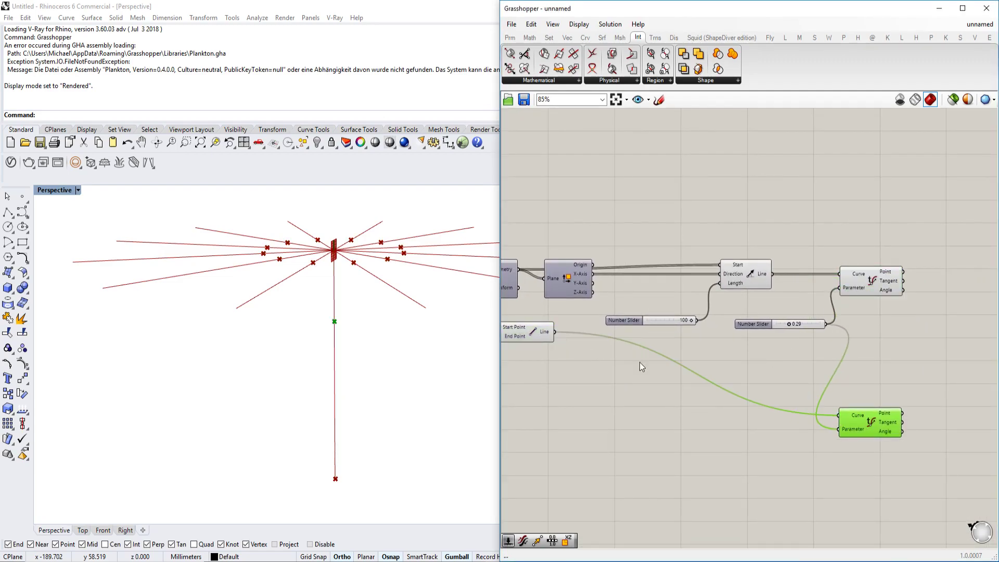
# Duplicate the 0.29 slider so each Evaluate Curve has its own Parameter slider, and place each slider beside its component.
pyautogui.scroll(1, 612, 355)
pyautogui.click(700, 299)
pyautogui.moveTo(697, 300); pyautogui.dragTo(663, 408)
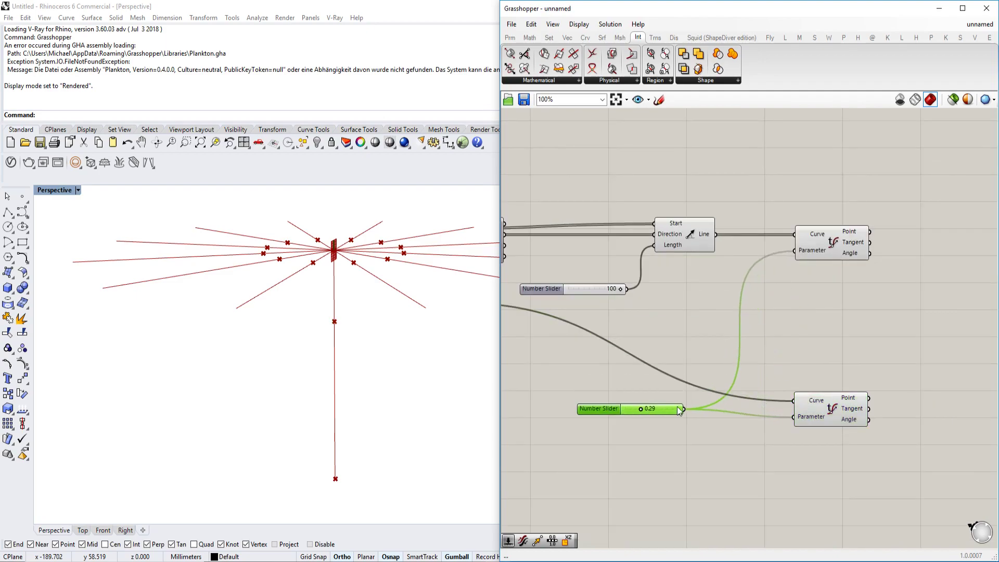
pyautogui.scroll(2, 680, 370)
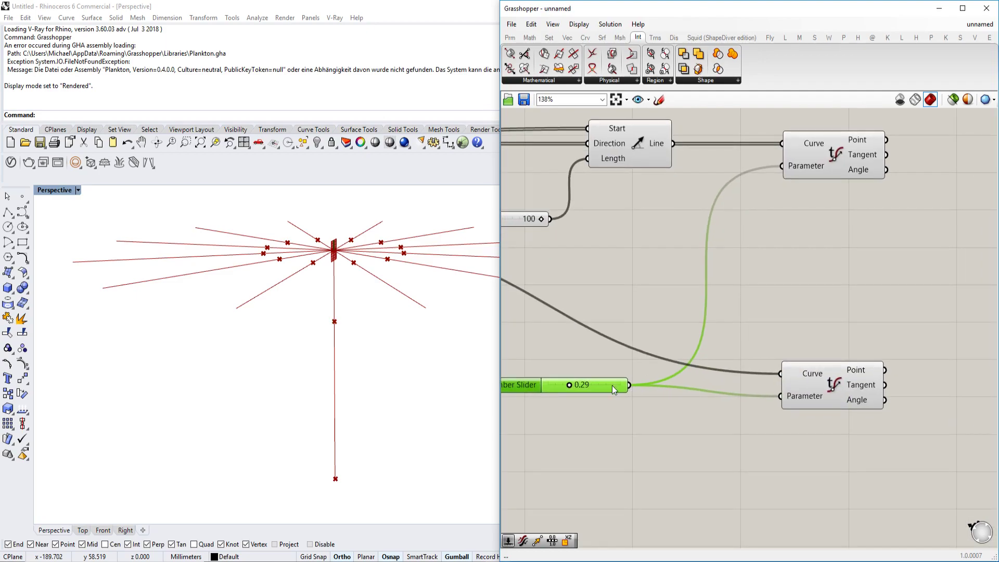
pyautogui.hotkey('ctrl', 'c')
pyautogui.hotkey('ctrl', 'v')
pyautogui.moveTo(611, 389); pyautogui.dragTo(785, 397)
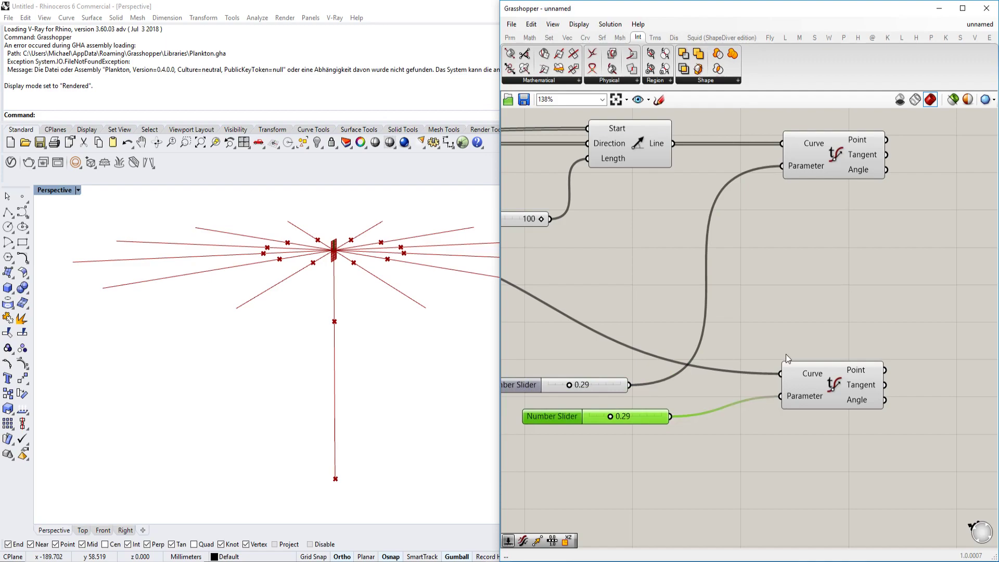
pyautogui.moveTo(786, 361); pyautogui.dragTo(748, 402, button='right')
pyautogui.scroll(-1, 748, 401)
pyautogui.moveTo(607, 426); pyautogui.dragTo(661, 305)
pyautogui.moveTo(730, 364); pyautogui.dragTo(678, 366, button='right')
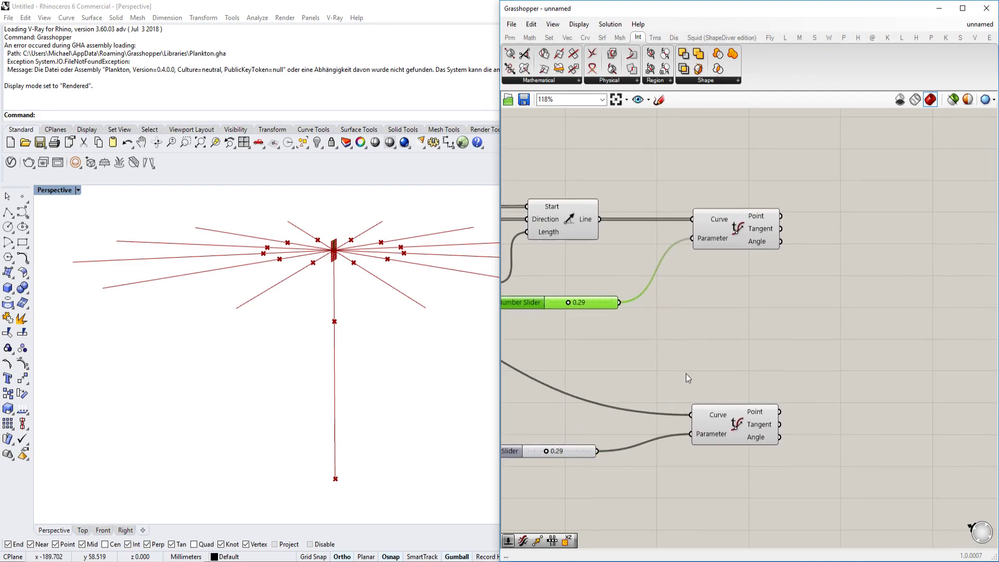
# Add a Line component from the ribs' evaluated points as Start Point to the pole's evaluated point as End Point.
pyautogui.moveTo(721, 419); pyautogui.dragTo(749, 368)
pyautogui.moveTo(770, 326); pyautogui.dragTo(653, 298, button='right')
pyautogui.scroll(1, 677, 320)
pyautogui.doubleClick(758, 277)
pyautogui.write('line')
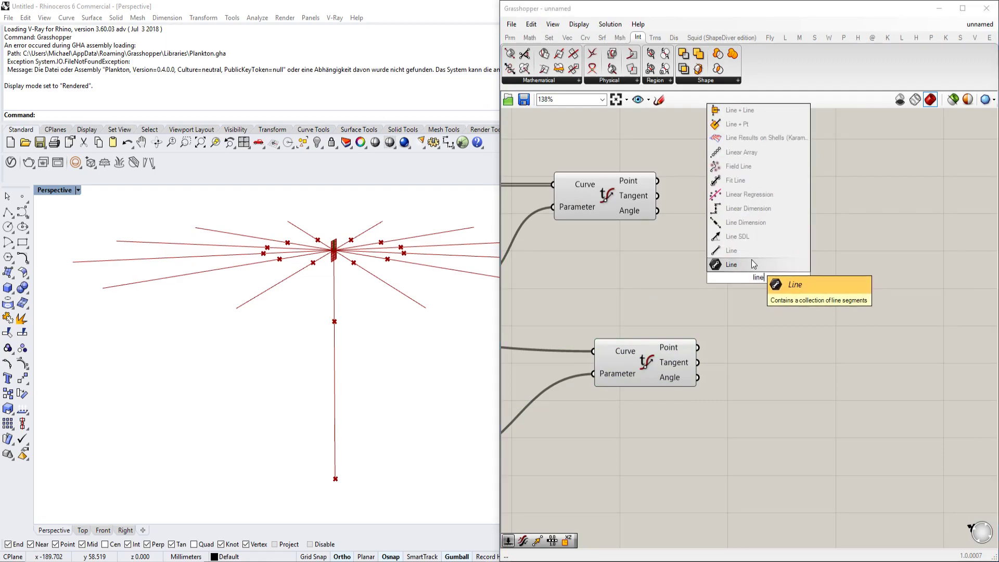
pyautogui.click(753, 264)
pyautogui.moveTo(697, 347); pyautogui.dragTo(666, 189)
pyautogui.moveTo(757, 277); pyautogui.dragTo(776, 268)
pyautogui.moveTo(343, 338); pyautogui.dragTo(333, 310, button='right')
pyautogui.scroll(-4, 331, 312)
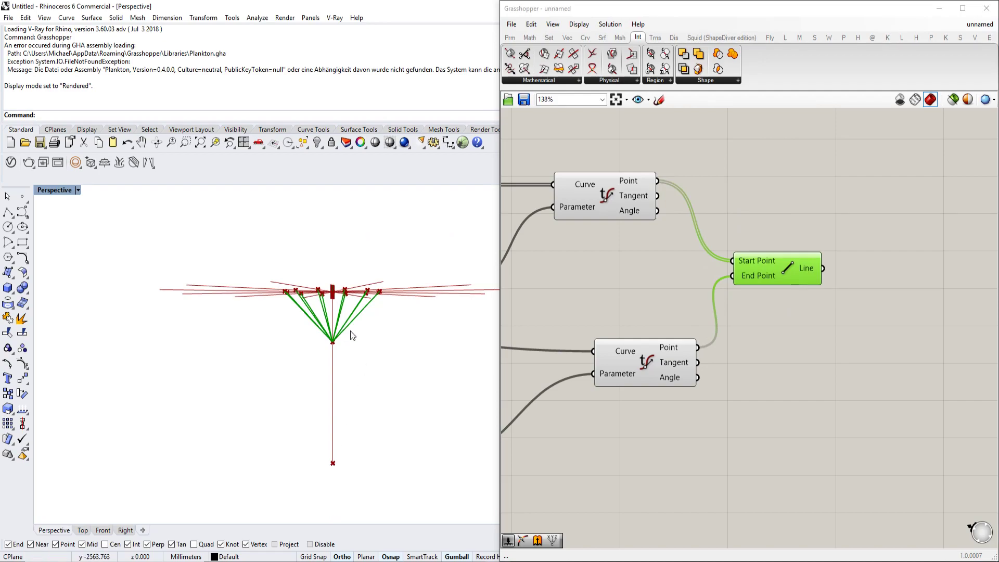
# Set the Parameter slider of the pole's Evaluate Curve to 0.40.
pyautogui.scroll(-3, 675, 318)
pyautogui.scroll(5, 766, 326)
pyautogui.click(762, 405)
pyautogui.moveTo(766, 407)
pyautogui.mouseDown()
pyautogui.moveTo(749, 406)
pyautogui.moveTo(772, 409)
pyautogui.mouseUp()
pyautogui.scroll(-5, 772, 409)
pyautogui.scroll(4, 766, 353)
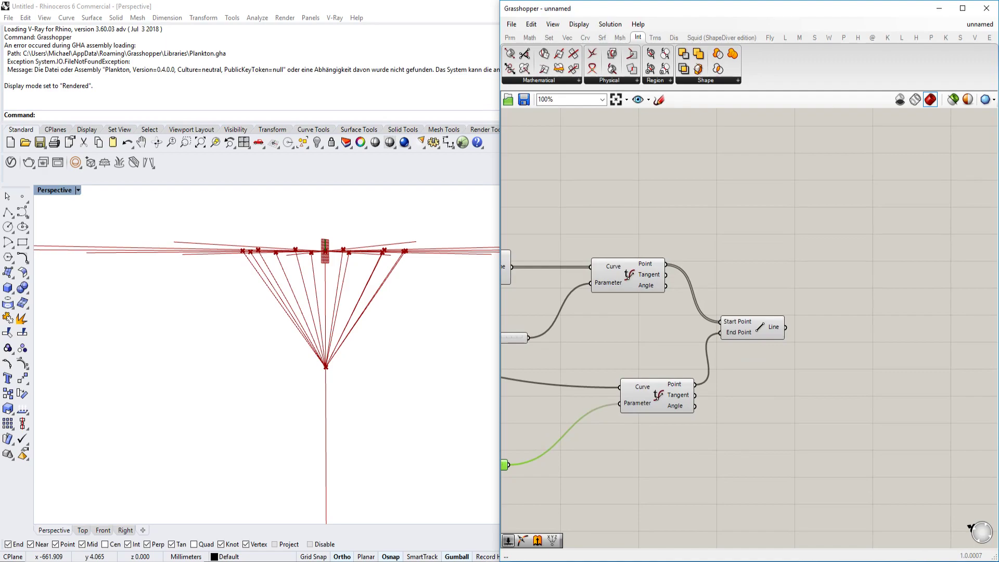
# Highlight the strut lines and set the Parameter slider of the ribs' Evaluate Curve to 0.50.
pyautogui.scroll(1, 766, 323)
pyautogui.click(766, 321)
pyautogui.moveTo(416, 329); pyautogui.dragTo(367, 356, button='right')
pyautogui.scroll(-3, 367, 356)
pyautogui.scroll(3, 367, 356)
pyautogui.moveTo(705, 331); pyautogui.dragTo(722, 226, button='right')
pyautogui.scroll(2, 618, 283)
pyautogui.moveTo(618, 284); pyautogui.dragTo(833, 314, button='right')
pyautogui.scroll(1, 594, 280)
pyautogui.moveTo(595, 284); pyautogui.dragTo(615, 284)
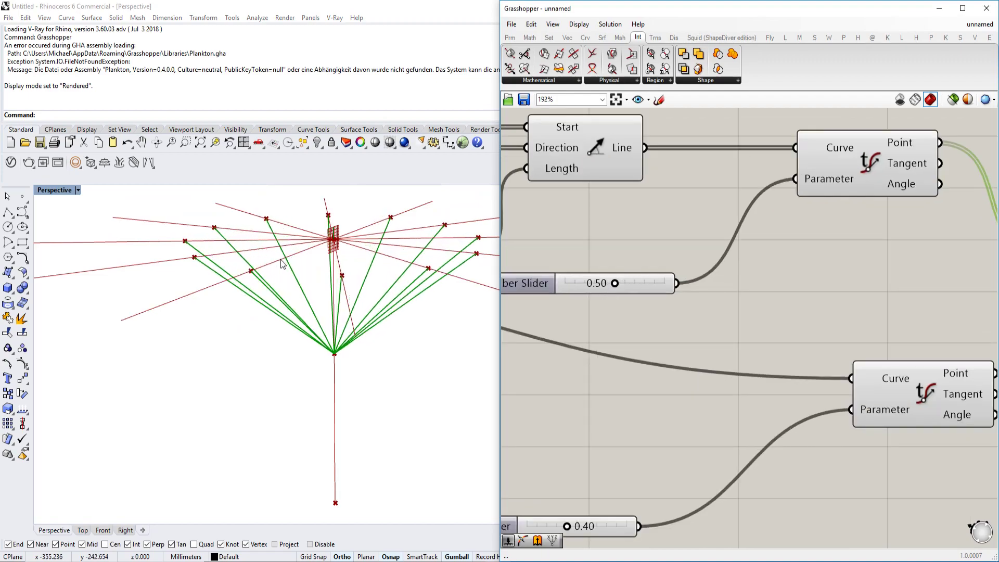
pyautogui.moveTo(237, 277); pyautogui.dragTo(257, 277, button='right')
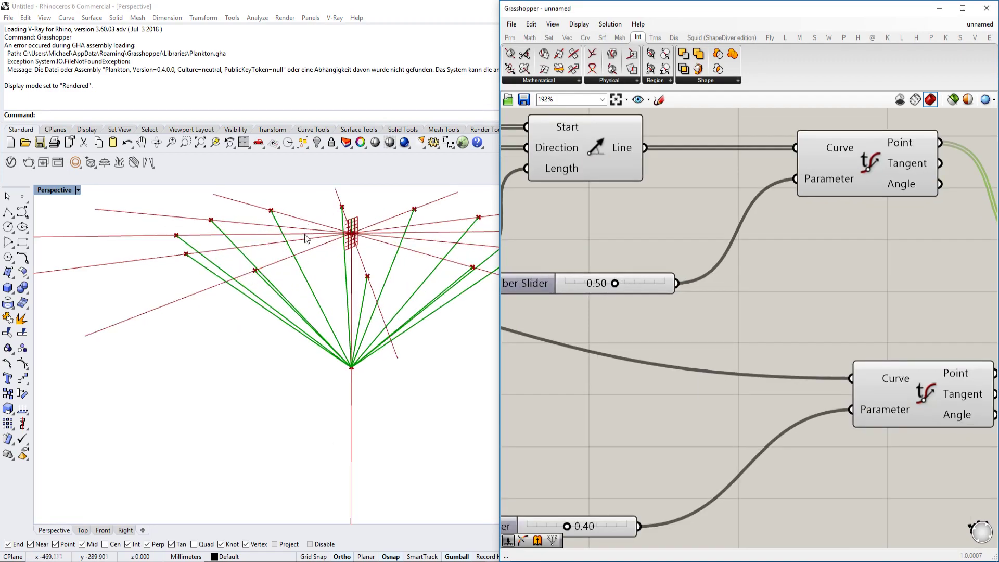
# Hide the preview of the XZ Plane component that feeds the Polar Array.
pyautogui.scroll(-2, 665, 227)
pyautogui.moveTo(661, 224); pyautogui.dragTo(842, 242, button='right')
pyautogui.moveTo(614, 204); pyautogui.dragTo(861, 208, button='right')
pyautogui.scroll(-1, 738, 195)
pyautogui.moveTo(568, 193); pyautogui.dragTo(681, 202, button='right')
pyautogui.click(619, 194)
pyautogui.middleClick(619, 194)
pyautogui.click(653, 160)
pyautogui.scroll(-3, 255, 272)
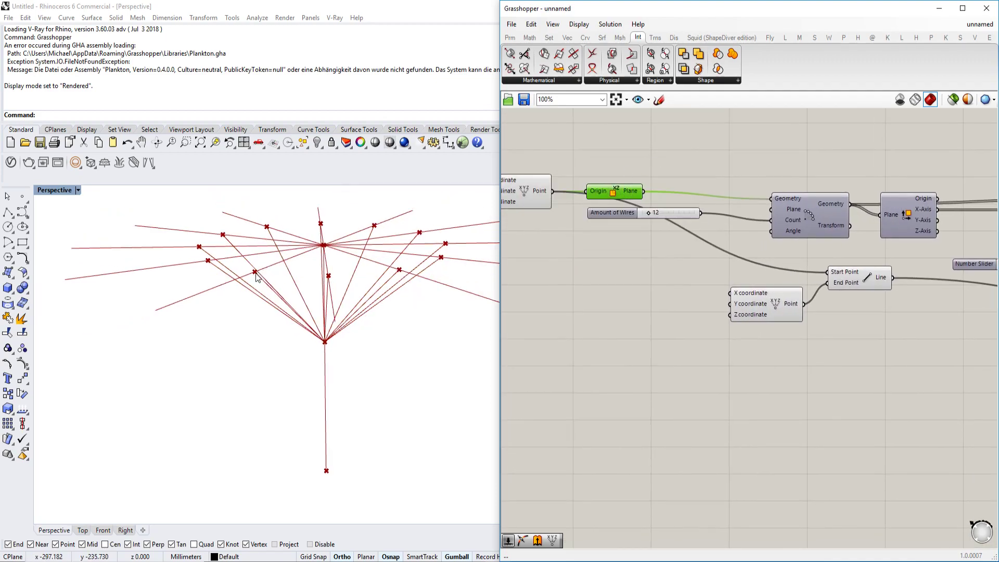
# Add a Shatter component beside the struts' Line component.
pyautogui.moveTo(827, 237); pyautogui.dragTo(671, 255, button='right')
pyautogui.scroll(-1, 672, 255)
pyautogui.moveTo(896, 274); pyautogui.dragTo(620, 229, button='right')
pyautogui.scroll(2, 806, 250)
pyautogui.moveTo(862, 241); pyautogui.dragTo(740, 271, button='right')
pyautogui.doubleClick(741, 270)
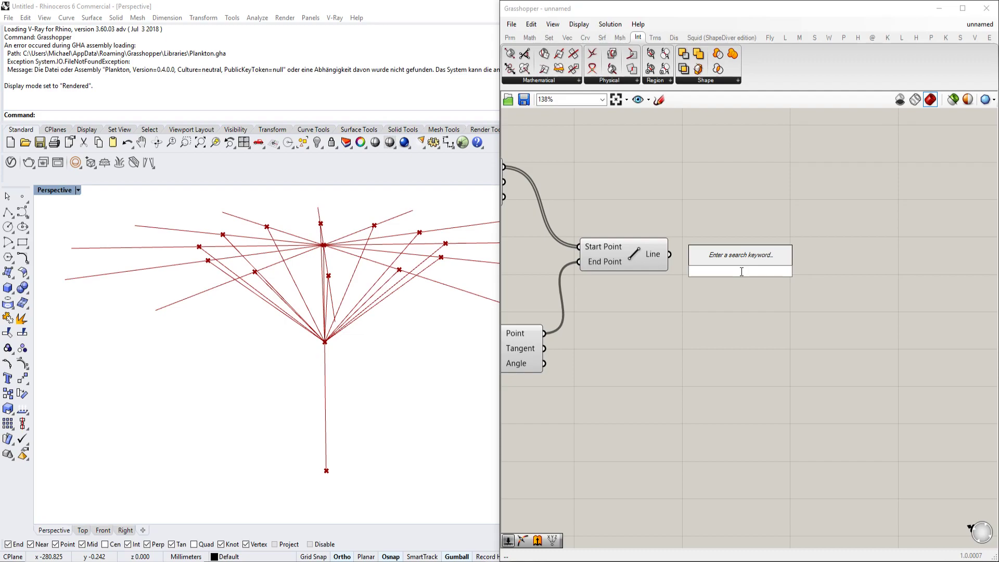
pyautogui.write('shatter')
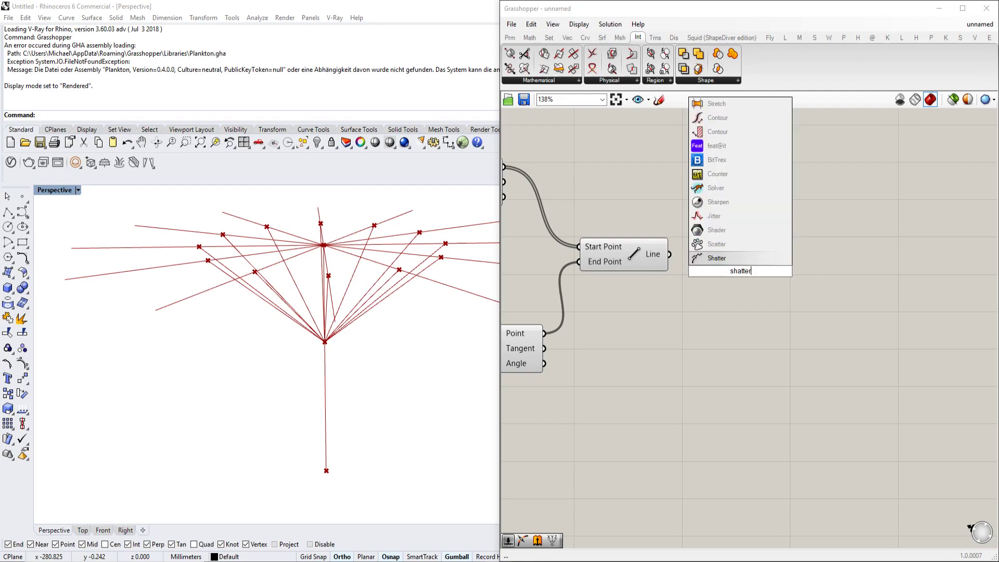
pyautogui.press('Return')
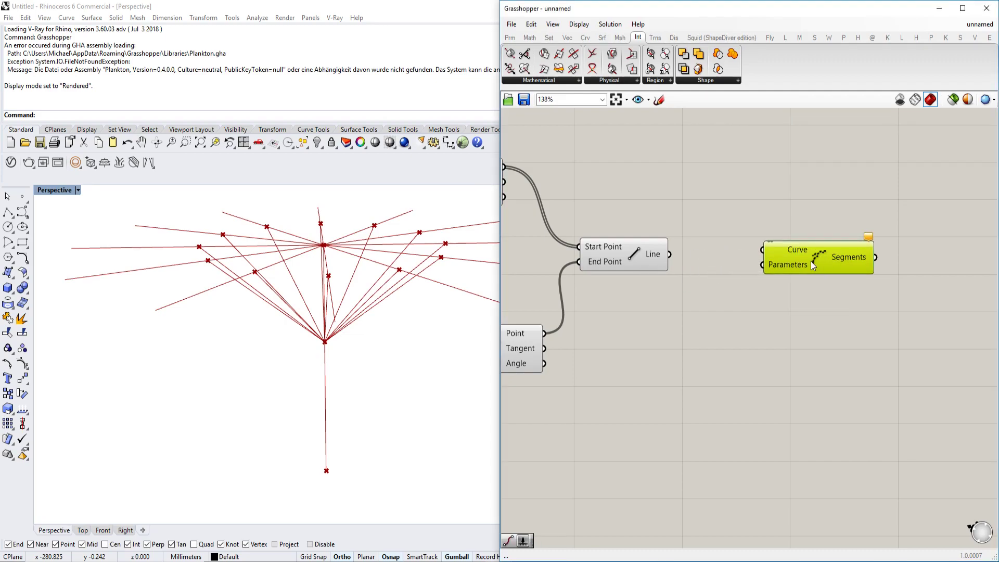
# Connect the Line SDL's Line output to Shatter's Curve and the 0.50 slider to its Parameters, and check the Segments output.
pyautogui.moveTo(707, 260); pyautogui.dragTo(750, 264, button='right')
pyautogui.scroll(-1, 798, 260)
pyautogui.click(746, 263)
pyautogui.scroll(-3, 943, 341)
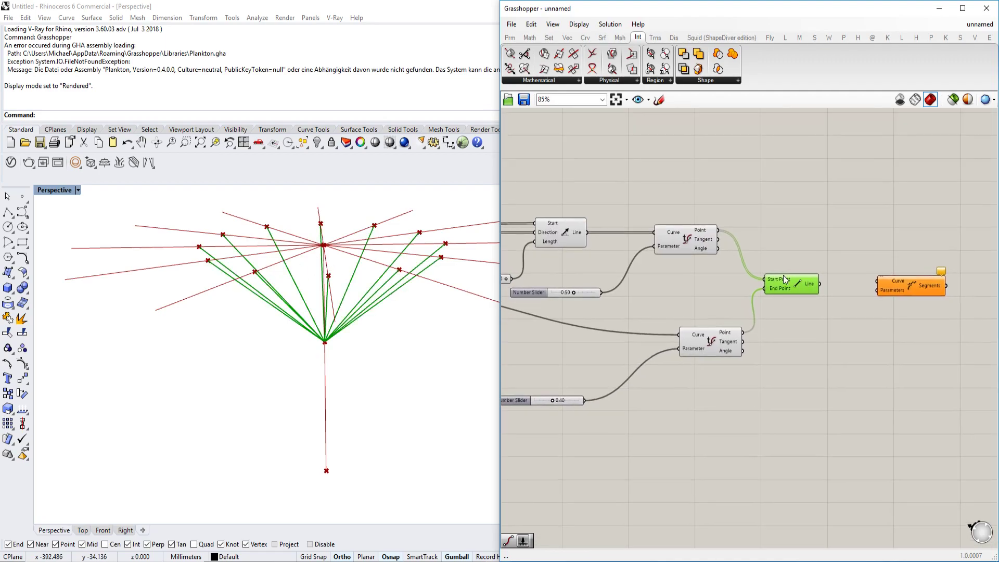
pyautogui.click(685, 239)
pyautogui.moveTo(915, 272); pyautogui.dragTo(887, 205)
pyautogui.moveTo(587, 232); pyautogui.dragTo(601, 292)
pyautogui.click(898, 224)
pyautogui.scroll(3, 885, 221)
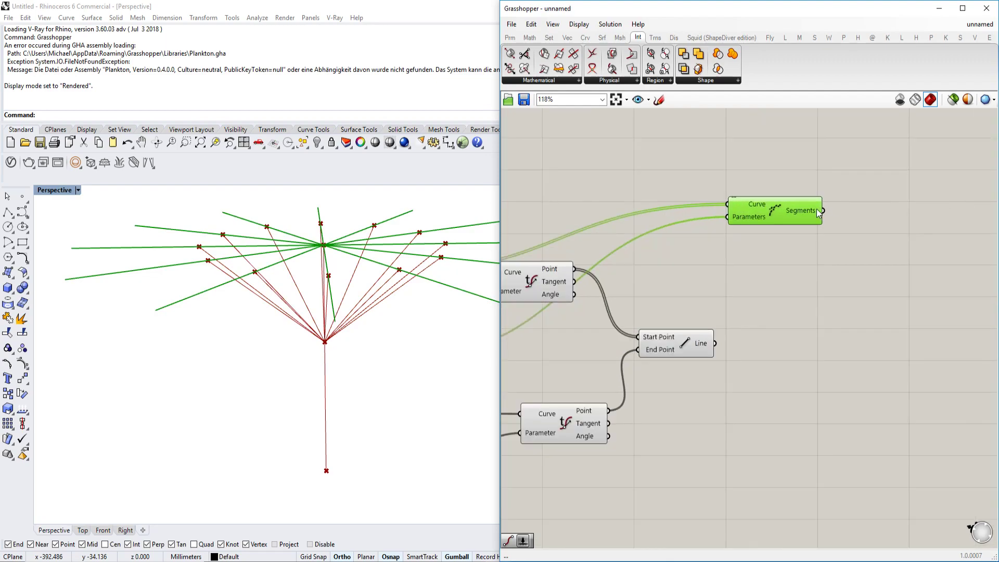
pyautogui.moveTo(817, 210)
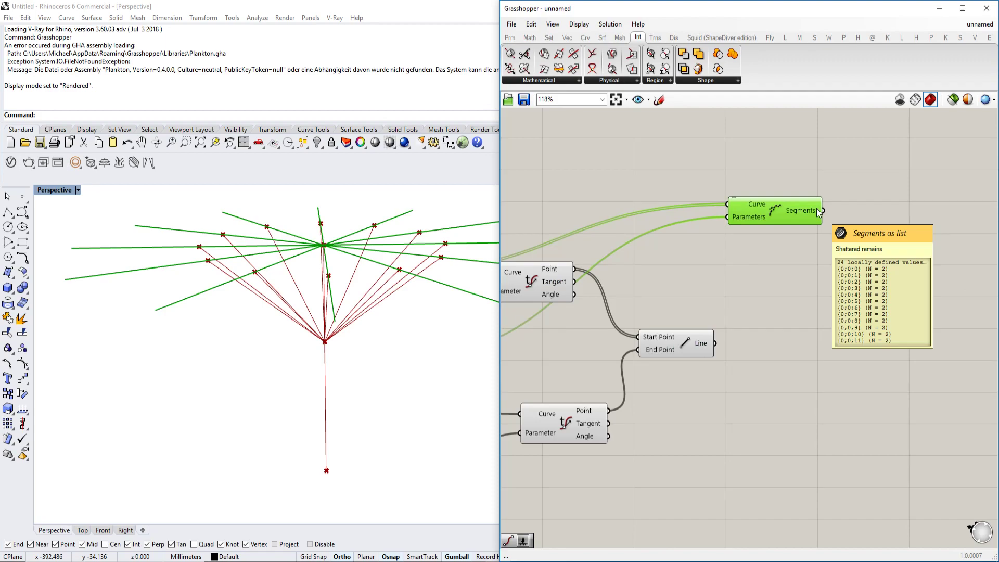
# Place a Bifocals component on the canvas, clear of the definition, to display the component names above the components.
pyautogui.moveTo(837, 262); pyautogui.dragTo(842, 179, button='right')
pyautogui.scroll(-2, 727, 247)
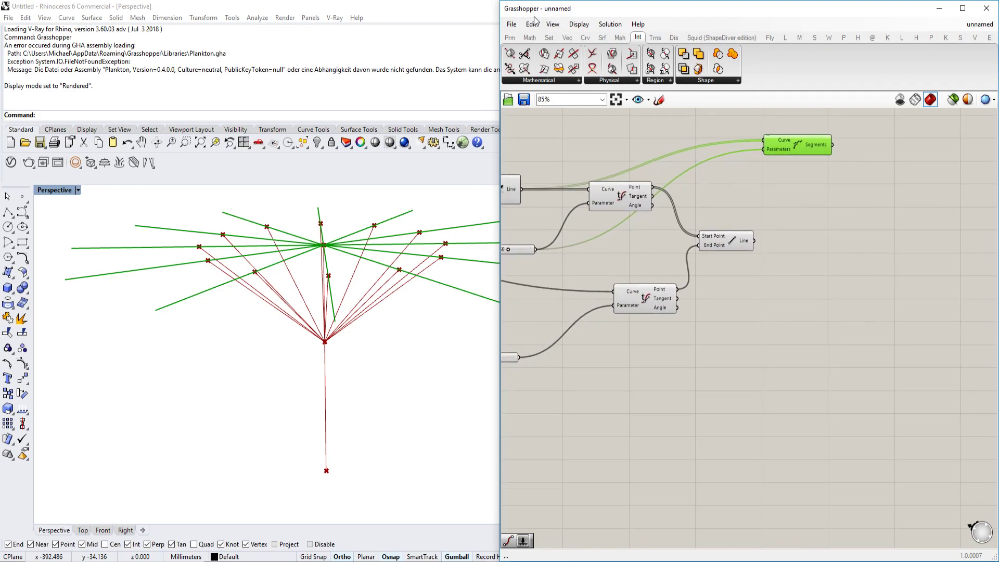
pyautogui.click(509, 37)
pyautogui.moveTo(722, 57); pyautogui.dragTo(597, 357)
pyautogui.moveTo(598, 358); pyautogui.dragTo(678, 310, button='right')
pyautogui.scroll(-8, 676, 315)
pyautogui.moveTo(677, 316); pyautogui.dragTo(542, 426)
pyautogui.scroll(9, 542, 431)
# Add a Rotate component beside Shatter, leaving a gap between the two components.
pyautogui.click(736, 207)
pyautogui.scroll(-3, 772, 279)
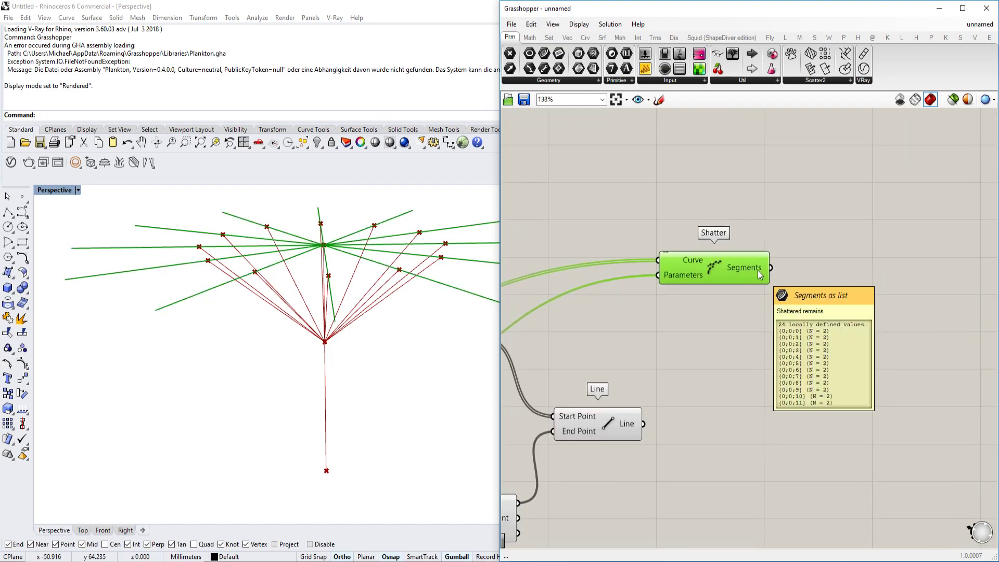
pyautogui.scroll(-2, 732, 286)
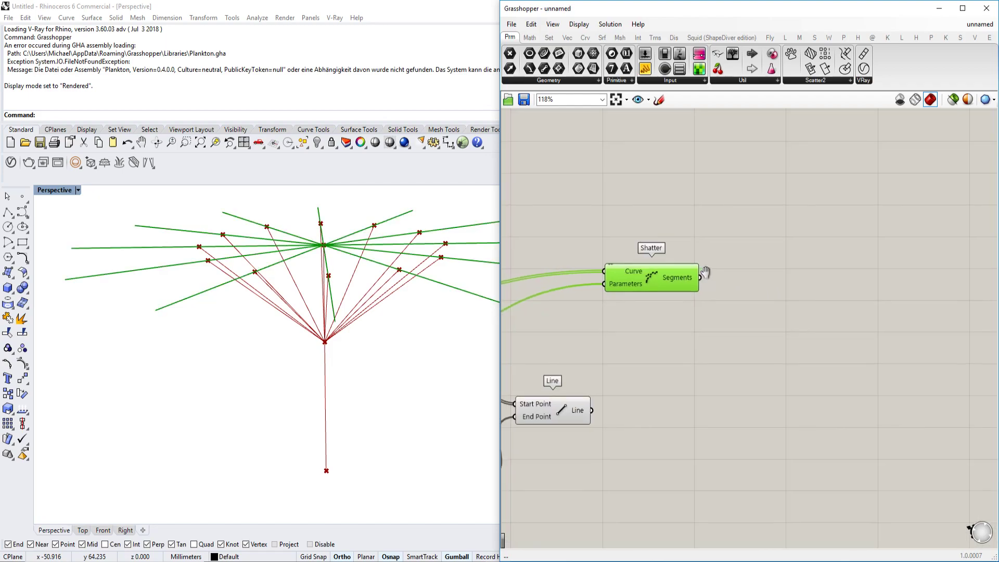
pyautogui.scroll(3, 276, 268)
pyautogui.scroll(-2, 275, 267)
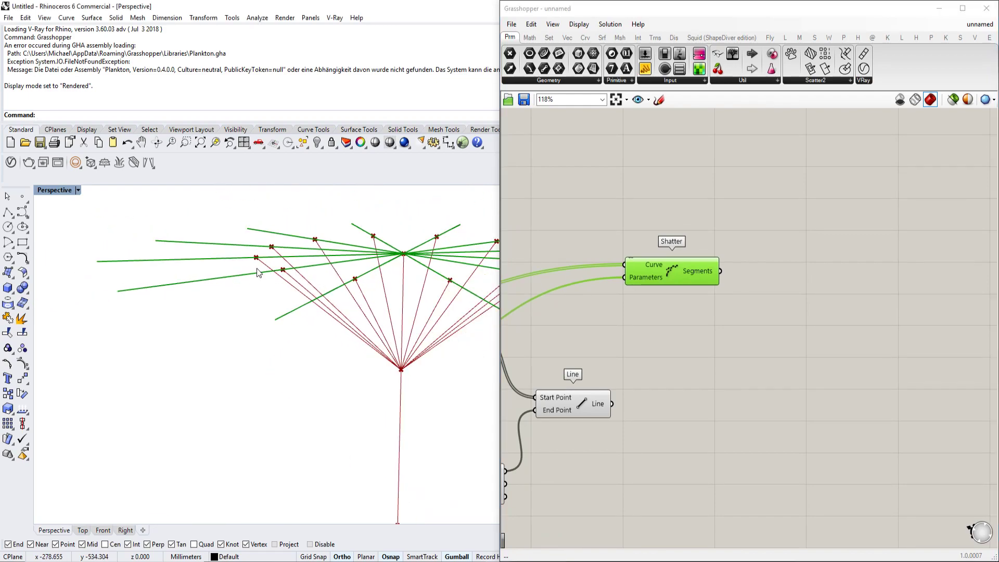
pyautogui.doubleClick(769, 276)
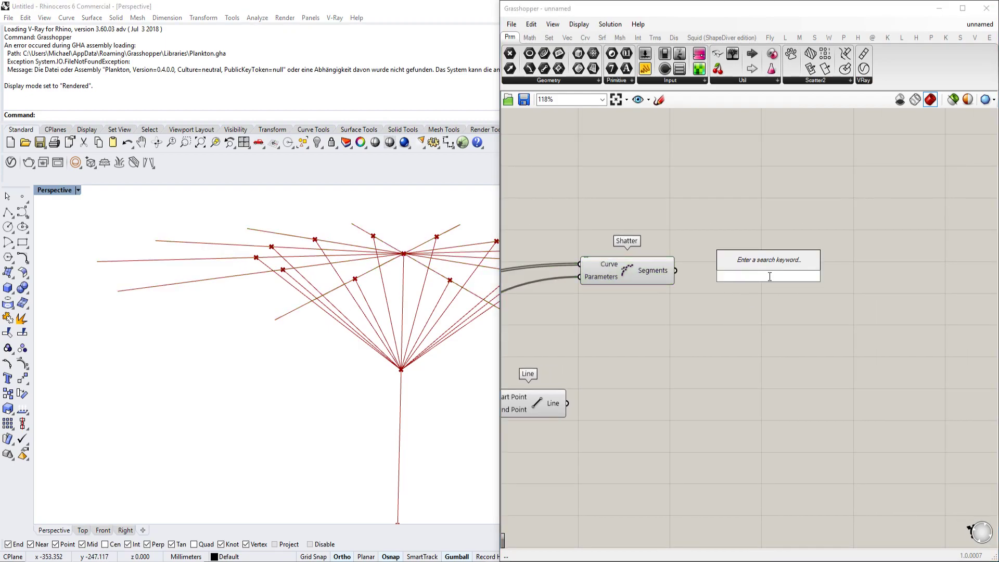
pyautogui.write('rotate')
pyautogui.press('Return')
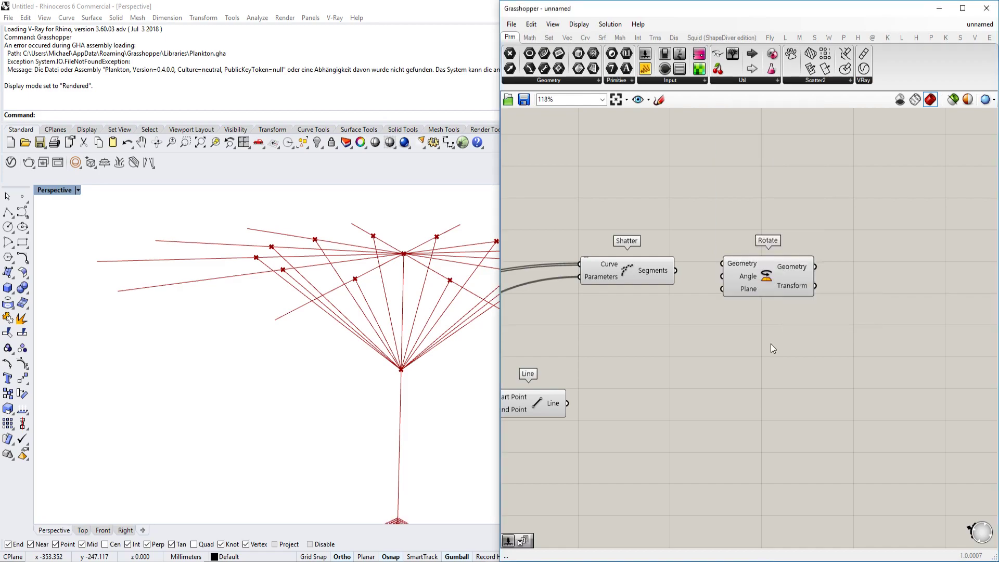
pyautogui.click(666, 273)
pyautogui.moveTo(753, 281); pyautogui.dragTo(801, 279)
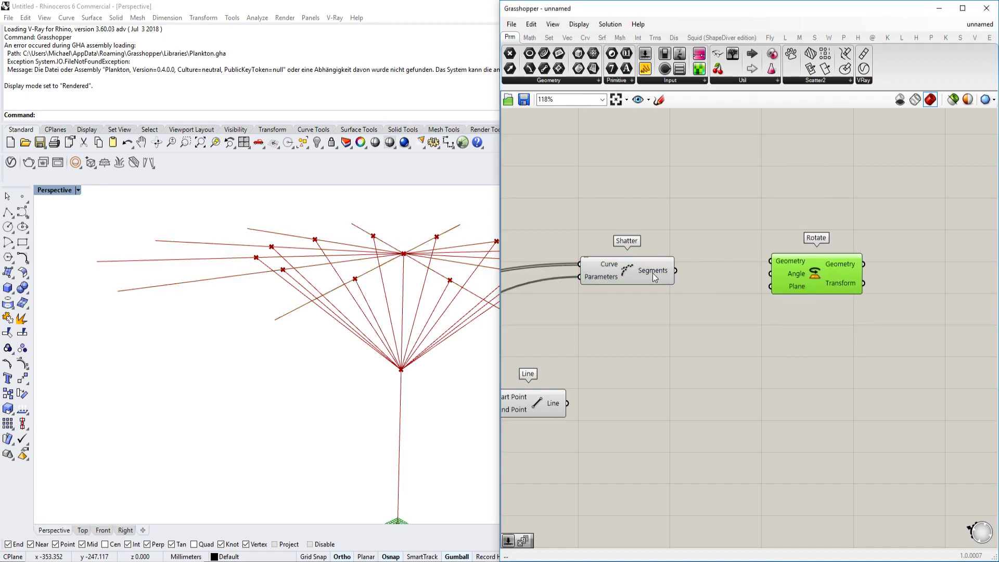
# Add a List Item component between Shatter and Rotate and connect Shatter's Segments output to its List input.
pyautogui.click(701, 231)
pyautogui.doubleClick(701, 231)
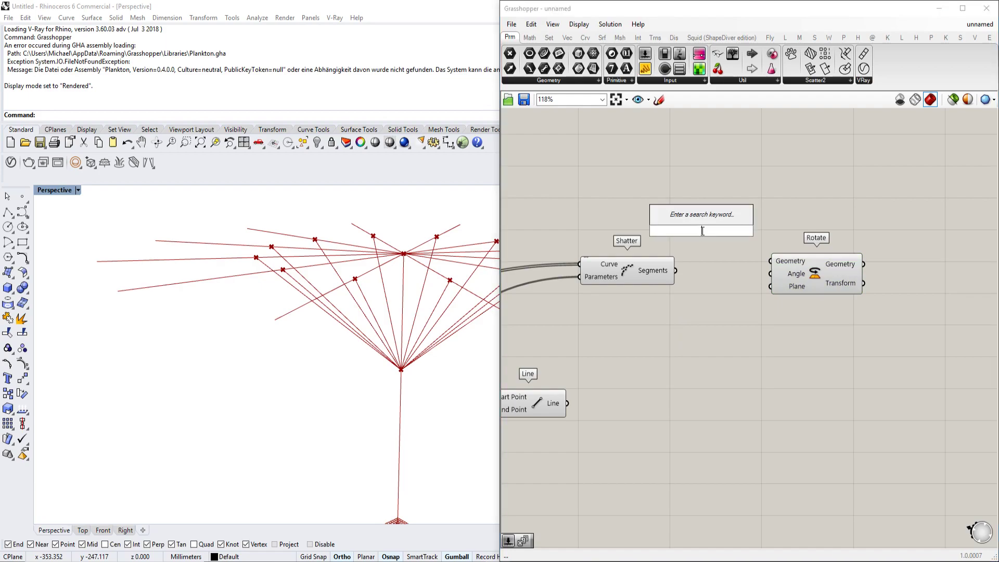
pyautogui.write('list item')
pyautogui.press('Return')
pyautogui.moveTo(679, 241); pyautogui.dragTo(694, 263)
pyautogui.moveTo(713, 281); pyautogui.dragTo(718, 294)
# Connect a new number slider with value 1 to List Item's Index, deleting the extra slider with value 2.
pyautogui.doubleClick(652, 320)
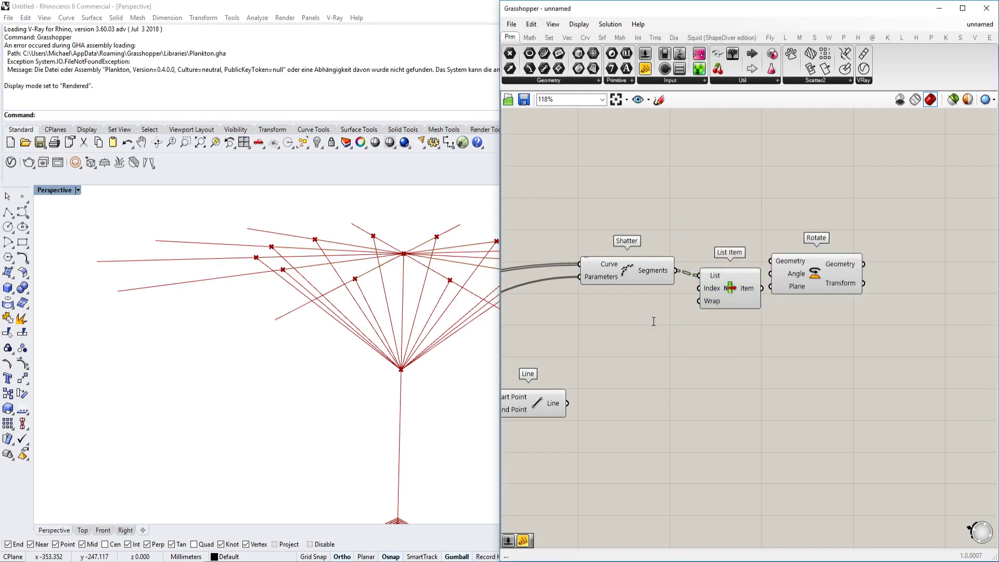
pyautogui.write('2')
pyautogui.press('Return')
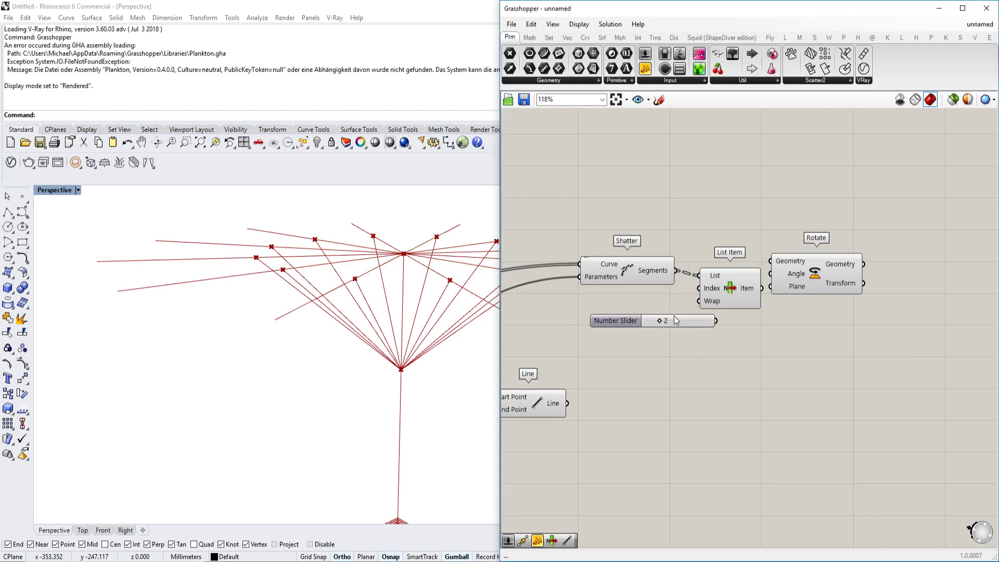
pyautogui.scroll(2, 705, 323)
pyautogui.doubleClick(580, 295)
pyautogui.write('1')
pyautogui.press('Return')
pyautogui.click(699, 323)
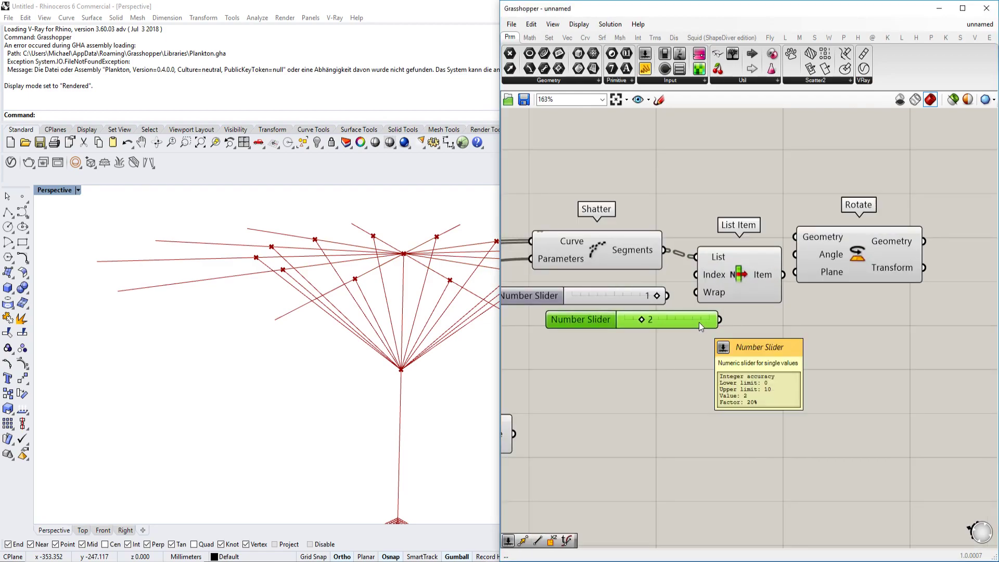
pyautogui.press('Delete')
pyautogui.moveTo(667, 296)
pyautogui.mouseDown()
pyautogui.moveTo(697, 274)
pyautogui.moveTo(588, 298)
pyautogui.moveTo(683, 299)
pyautogui.mouseUp()
pyautogui.click(704, 278)
# Space Rotate farther from List Item and connect List Item's Item output to Rotate's Geometry input.
pyautogui.moveTo(816, 302); pyautogui.dragTo(717, 327, button='right')
pyautogui.moveTo(796, 287); pyautogui.dragTo(860, 308)
pyautogui.moveTo(762, 282); pyautogui.dragTo(762, 283)
pyautogui.scroll(-2, 796, 289)
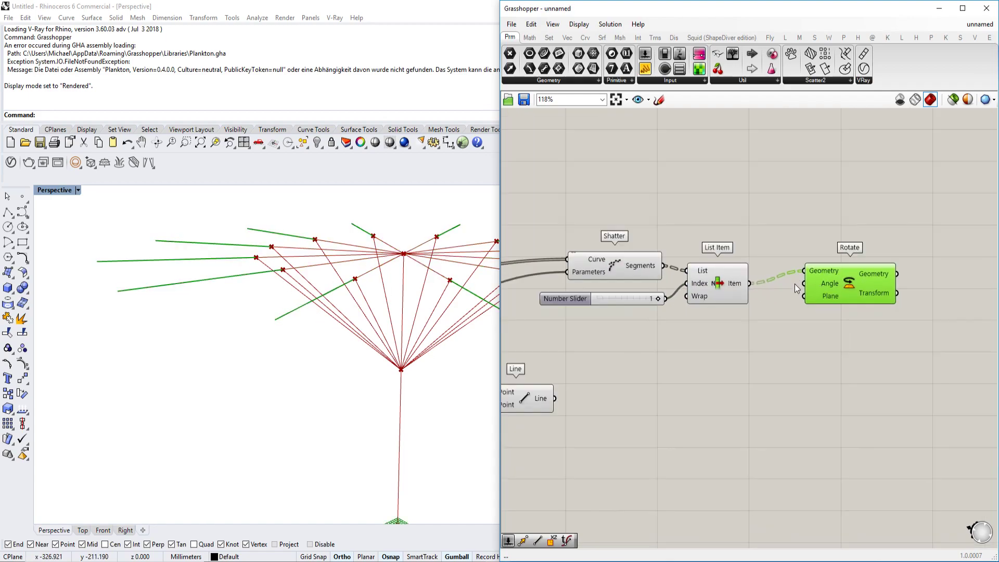
pyautogui.scroll(2, 781, 281)
pyautogui.scroll(-2, 842, 294)
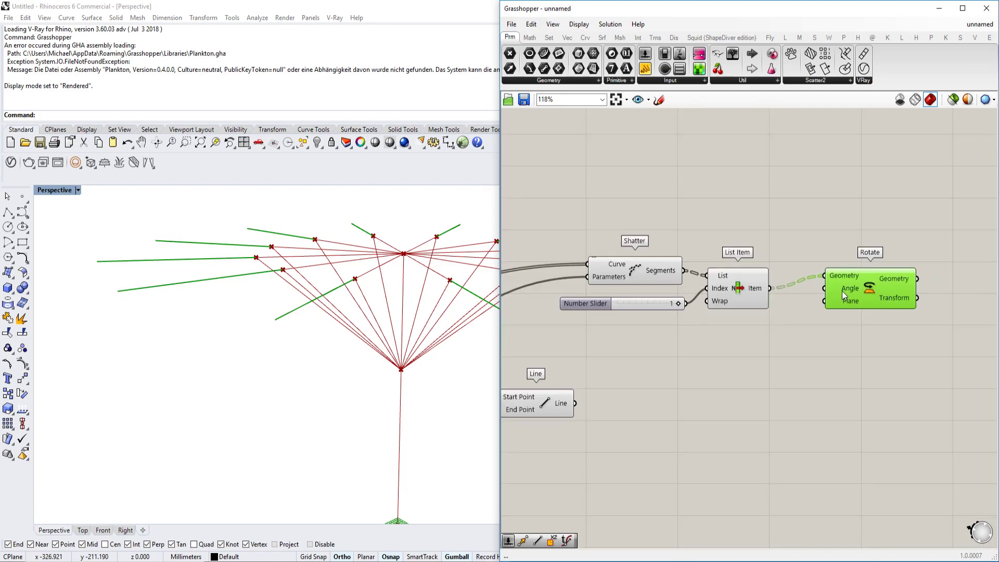
# Add a decimal number slider with value 1.00 and connect it to Rotate's Angle input.
pyautogui.doubleClick(734, 387)
pyautogui.write('90')
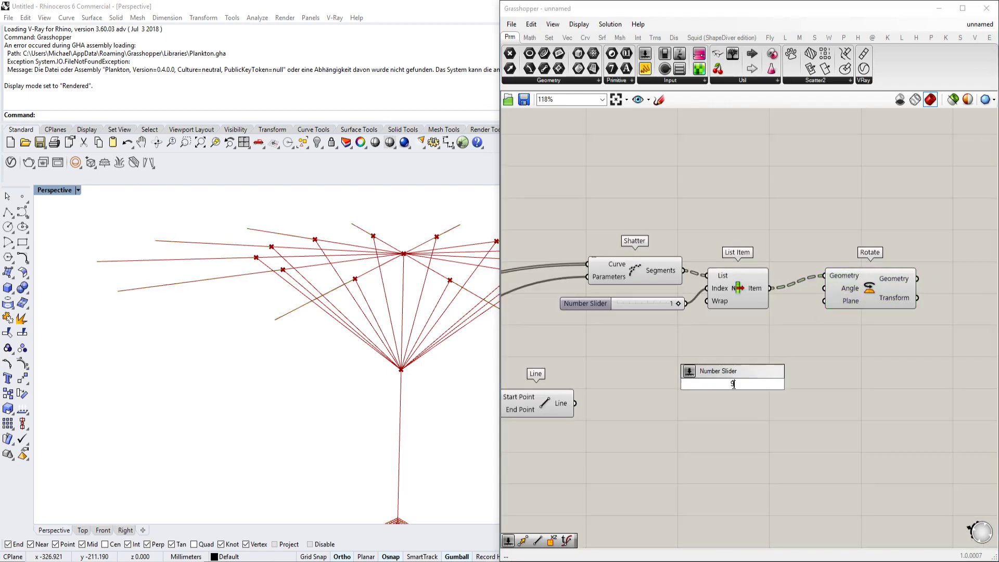
pyautogui.press('BackSpace')
pyautogui.press('BackSpace')
pyautogui.write('1')
pyautogui.press('Return')
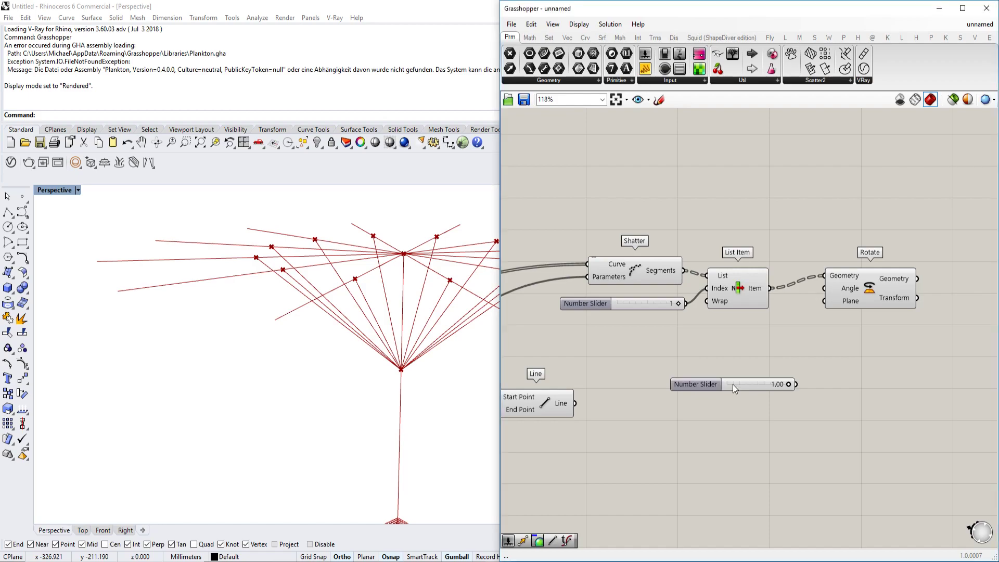
pyautogui.scroll(3, 738, 383)
pyautogui.moveTo(827, 385); pyautogui.dragTo(878, 228)
pyautogui.moveTo(756, 371); pyautogui.dragTo(689, 416, button='right')
pyautogui.moveTo(689, 416); pyautogui.dragTo(654, 369)
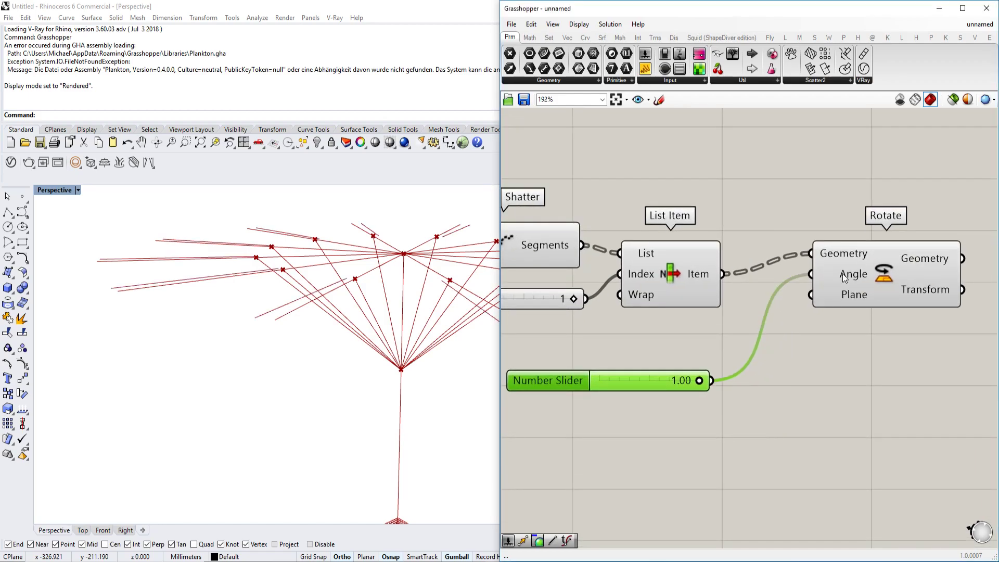
# Examine Rotate's Angle and Plane inputs and how they affect the outer rib segments.
pyautogui.scroll(-1, 843, 277)
pyautogui.scroll(-2, 793, 325)
pyautogui.scroll(4, 794, 325)
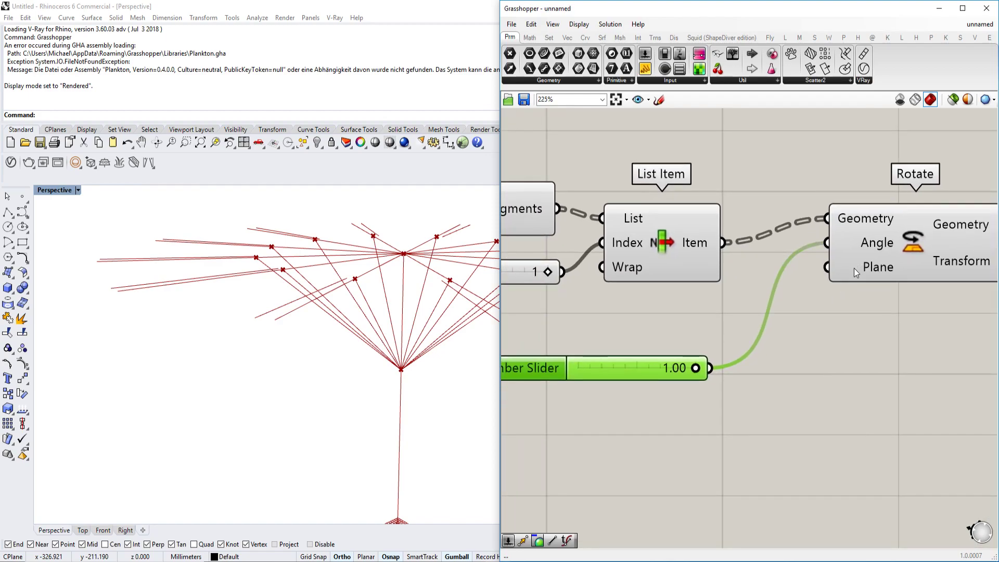
pyautogui.click(854, 268)
pyautogui.scroll(-4, 854, 267)
pyautogui.scroll(4, 735, 341)
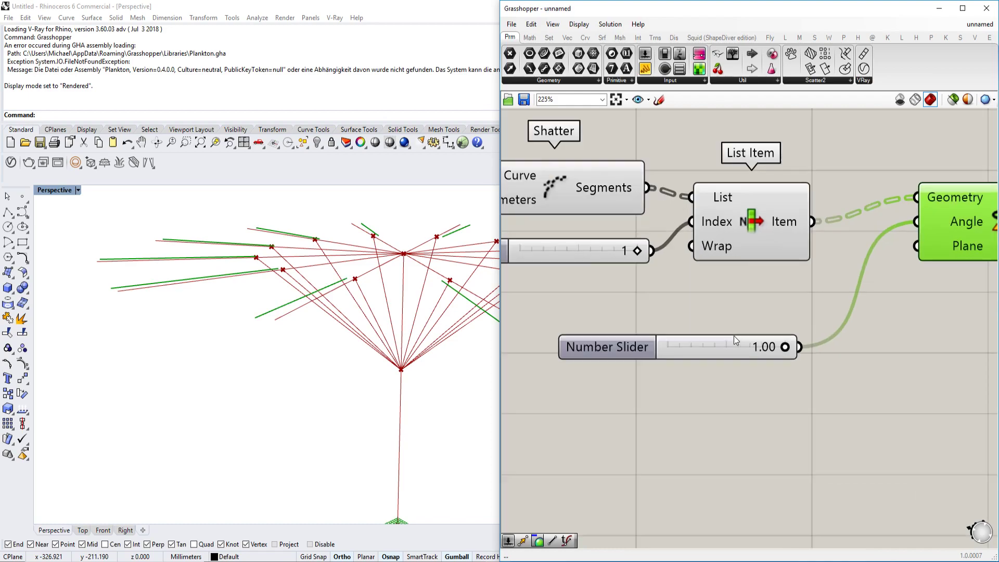
pyautogui.moveTo(786, 352); pyautogui.dragTo(829, 349)
pyautogui.scroll(-3, 829, 348)
pyautogui.moveTo(829, 349); pyautogui.dragTo(781, 362, button='right')
pyautogui.scroll(3, 788, 333)
pyautogui.scroll(-5, 671, 298)
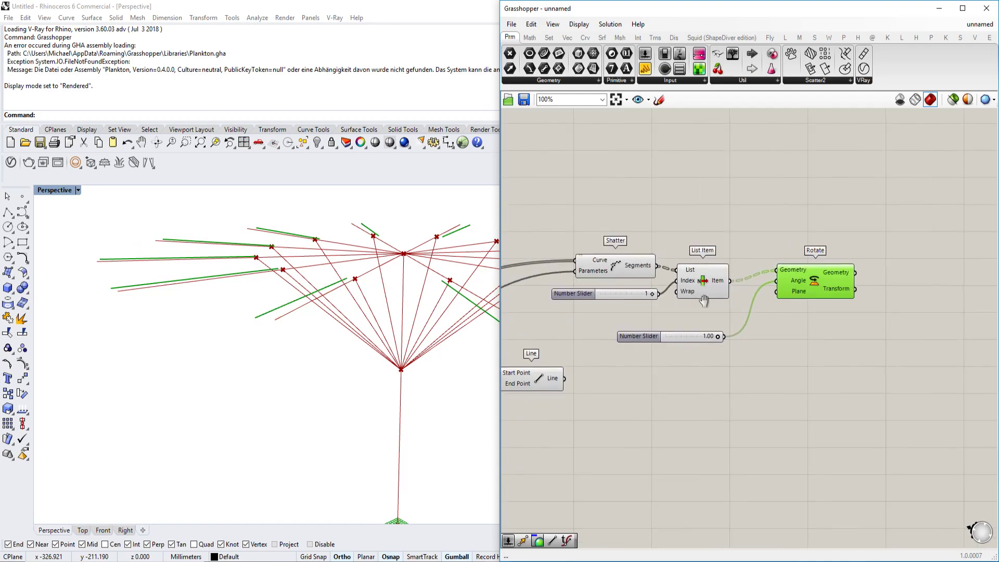
# Connect the Polar Array's Geometry output to Rotate's Plane input and graft that input.
pyautogui.moveTo(685, 301); pyautogui.dragTo(787, 295, button='right')
pyautogui.scroll(-5, 738, 299)
pyautogui.scroll(6, 726, 311)
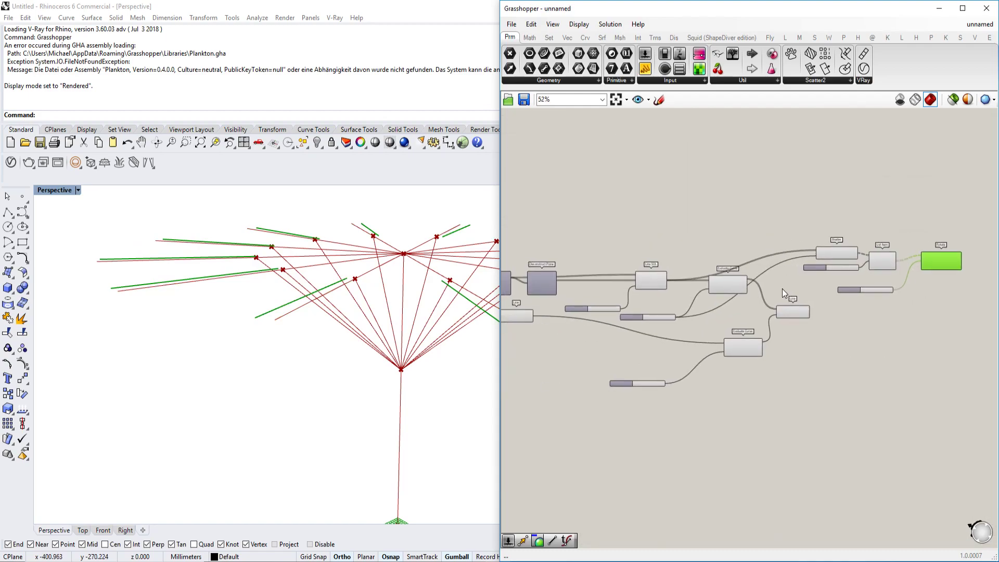
pyautogui.moveTo(550, 262); pyautogui.dragTo(654, 263, button='right')
pyautogui.scroll(-4, 658, 261)
pyautogui.scroll(7, 772, 281)
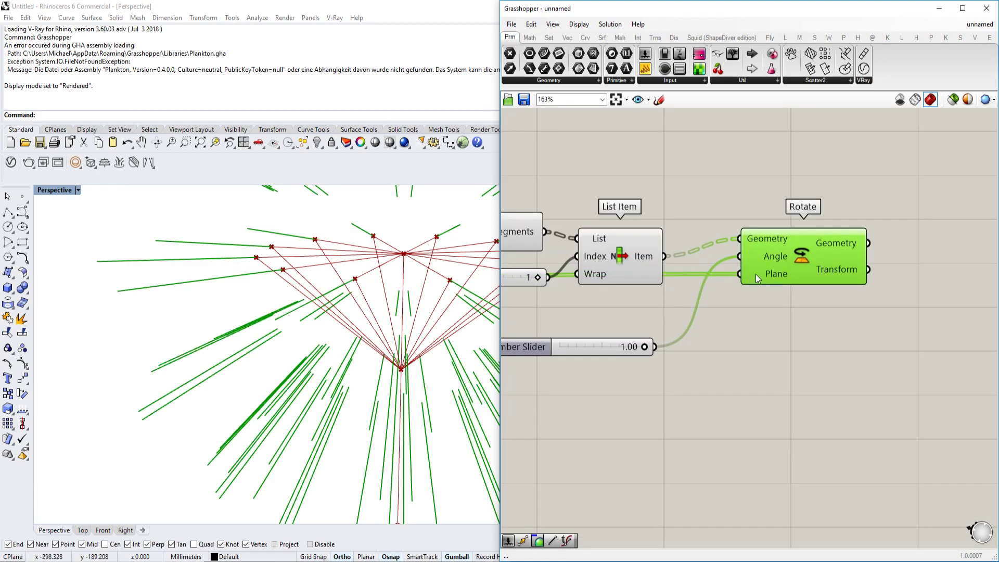
pyautogui.rightClick(757, 279)
pyautogui.click(796, 371)
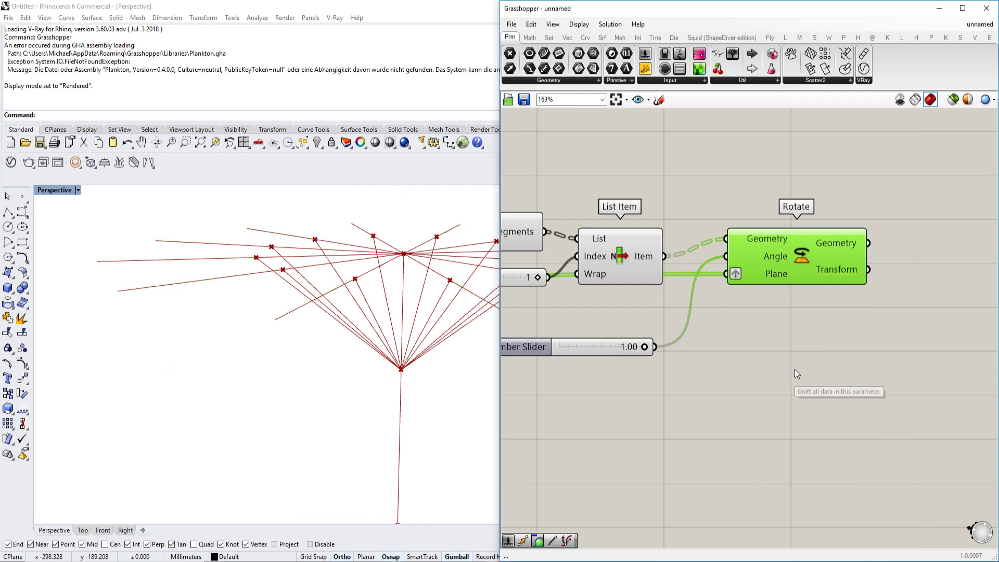
# Set the Rotate component's angle slider to 0.54 and check the rotated segments in the perspective view.
pyautogui.scroll(-8, 415, 342)
pyautogui.moveTo(415, 341); pyautogui.dragTo(379, 297, button='right')
pyautogui.scroll(5, 401, 333)
pyautogui.scroll(-2, 379, 296)
pyautogui.moveTo(691, 295); pyautogui.dragTo(776, 300, button='right')
pyautogui.moveTo(720, 351); pyautogui.dragTo(691, 352)
pyautogui.scroll(3, 367, 319)
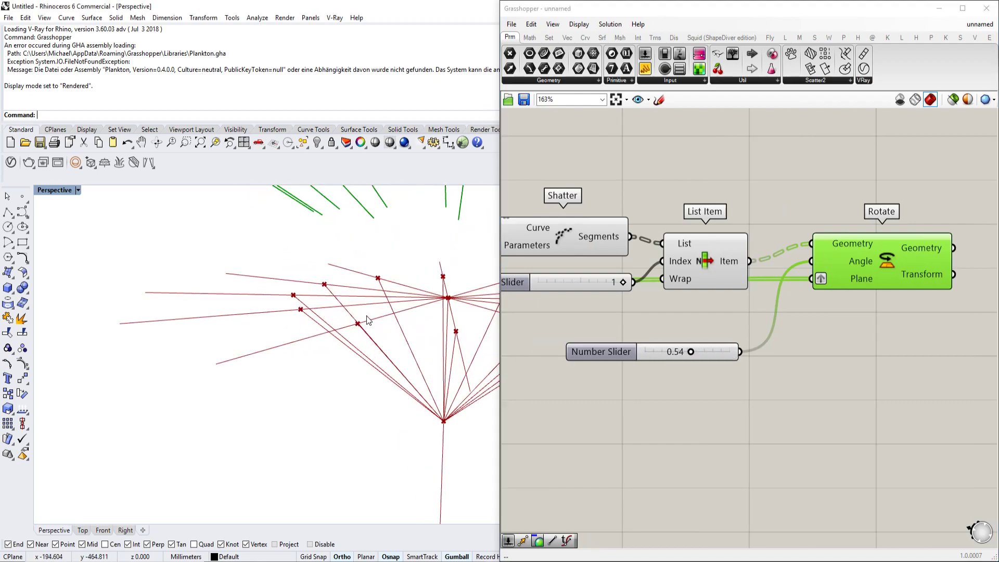
pyautogui.scroll(-3, 687, 313)
pyautogui.doubleClick(894, 350)
pyautogui.write('vec')
pyautogui.click(620, 315)
# Turn on the Polar Array's preview and inspect its planes at the top of the pole.
pyautogui.moveTo(619, 315); pyautogui.dragTo(872, 317, button='right')
pyautogui.scroll(-2, 872, 317)
pyautogui.moveTo(527, 300); pyautogui.dragTo(672, 289, button='right')
pyautogui.scroll(3, 672, 289)
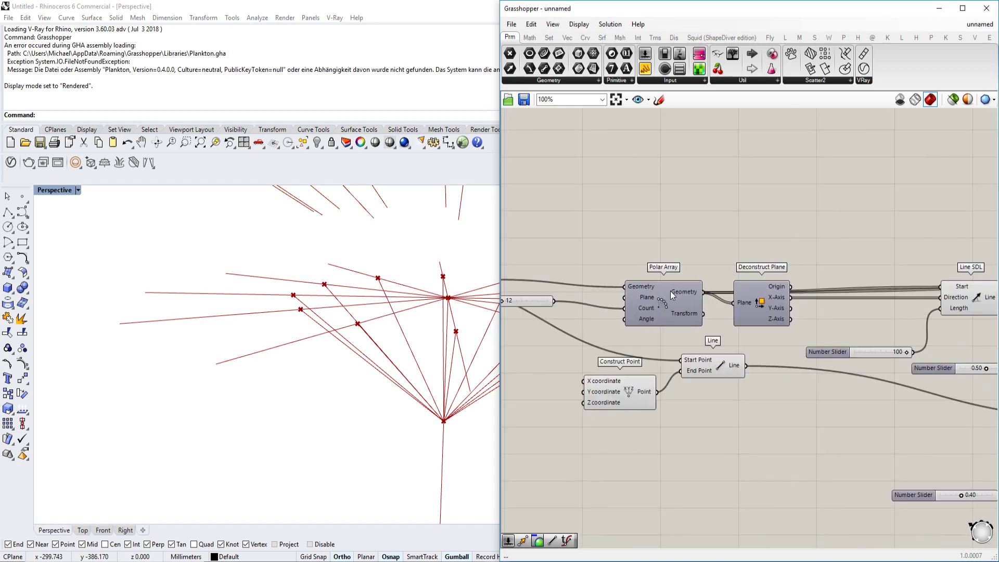
pyautogui.click(662, 304)
pyautogui.rightClick(663, 304)
pyautogui.click(698, 323)
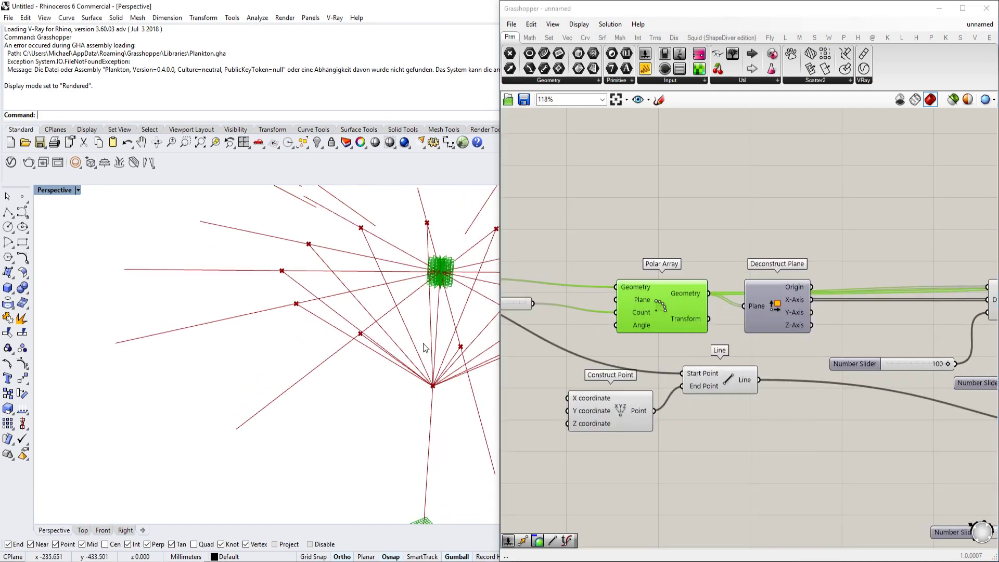
pyautogui.scroll(4, 416, 291)
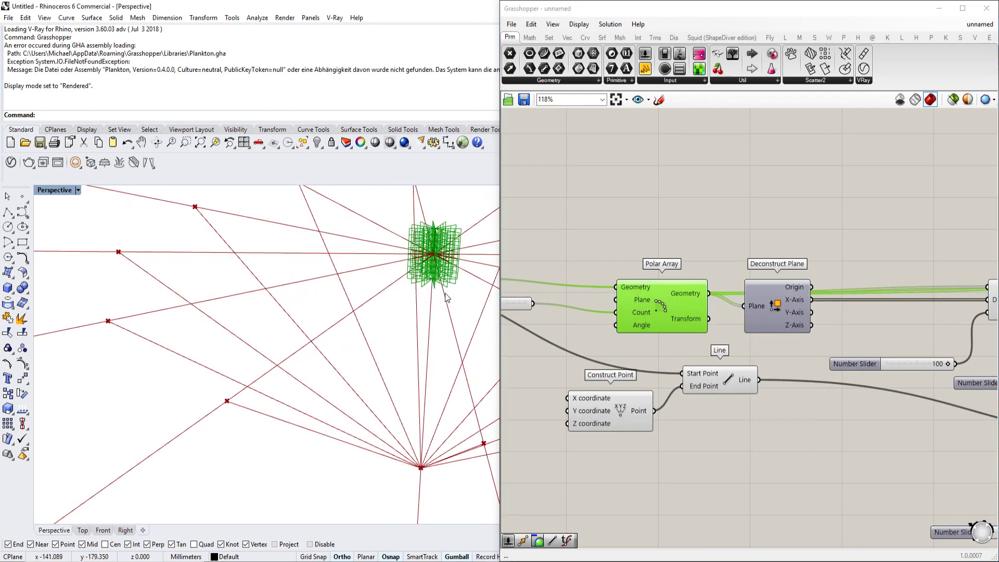
pyautogui.scroll(-3, 447, 298)
# Add a Move component and a Vector 2Pt component above Deconstruct Plane.
pyautogui.moveTo(803, 293); pyautogui.dragTo(716, 295, button='right')
pyautogui.doubleClick(745, 202)
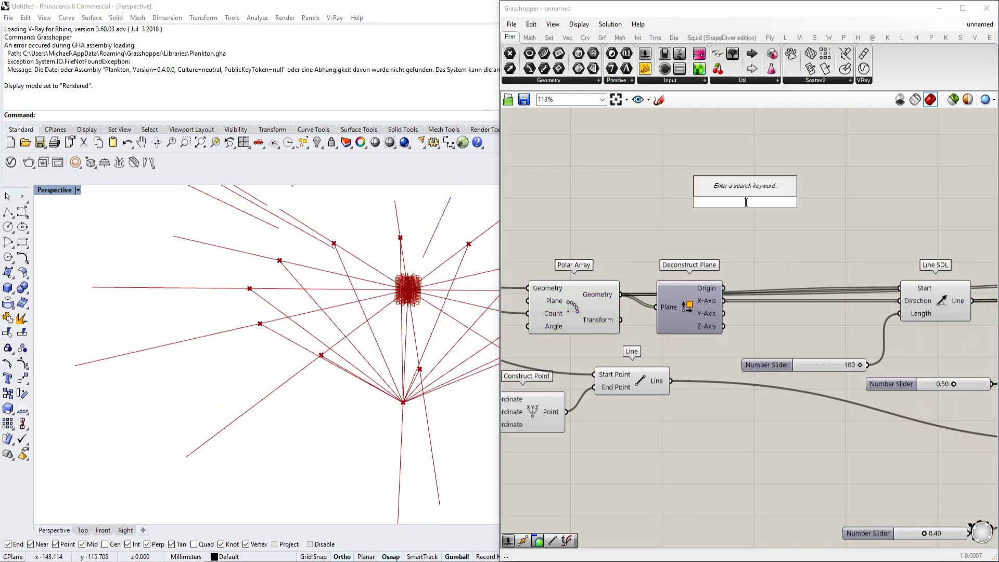
pyautogui.write('move')
pyautogui.click(754, 191)
pyautogui.moveTo(776, 194); pyautogui.dragTo(825, 189)
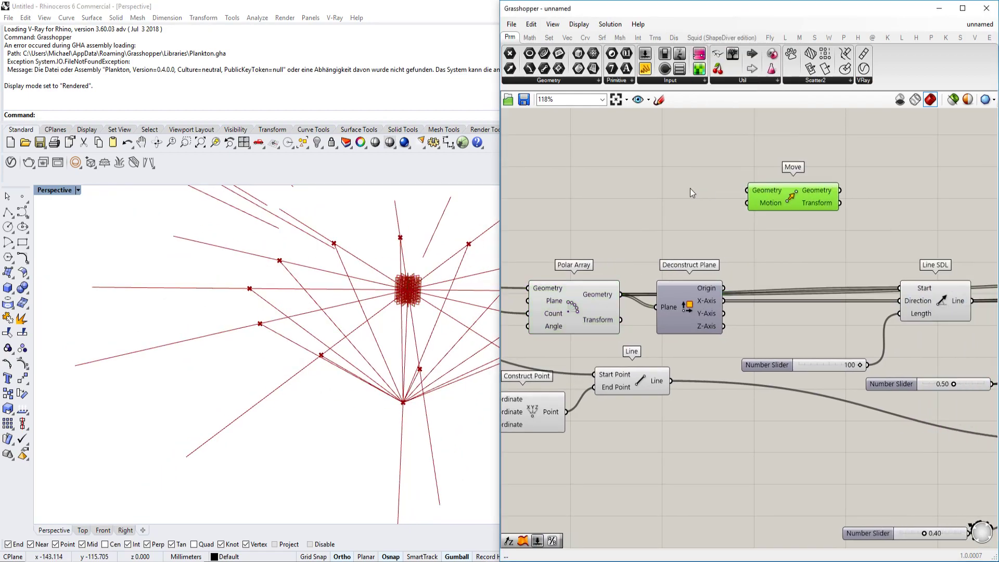
pyautogui.doubleClick(690, 189)
pyautogui.write('vector 2pt')
pyautogui.press('Return')
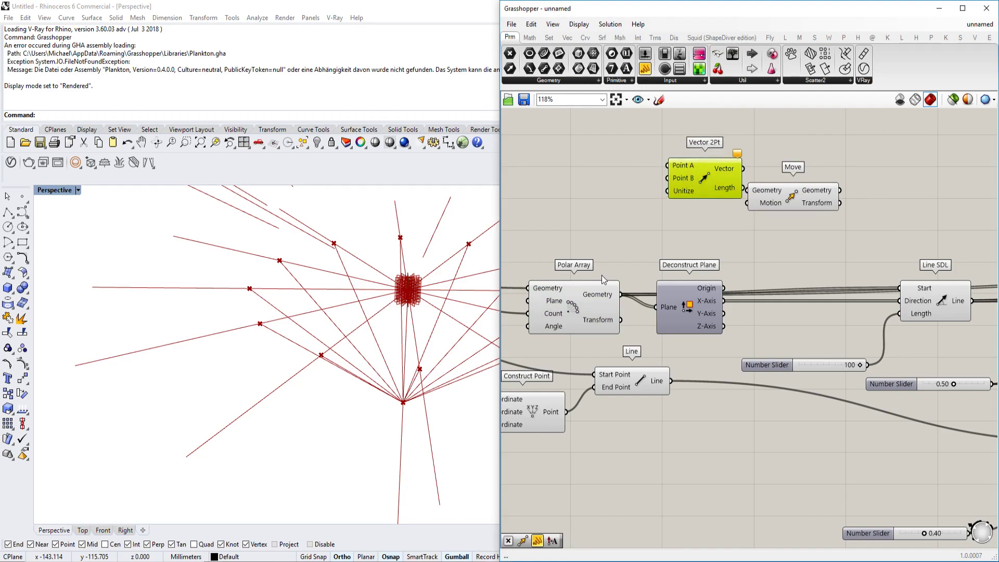
# Connect the Polar Array's Geometry output to Vector 2Pt's Point A and reposition Vector 2Pt above the ribs' Evaluate Curve.
pyautogui.click(591, 292)
pyautogui.moveTo(619, 295); pyautogui.dragTo(872, 161)
pyautogui.click(692, 170)
pyautogui.scroll(-5, 637, 173)
pyautogui.scroll(3, 961, 161)
pyautogui.moveTo(961, 162); pyautogui.dragTo(721, 169, button='right')
# Connect the Point output of the ribs' Evaluate Curve to Vector 2Pt's Point B input.
pyautogui.click(699, 238)
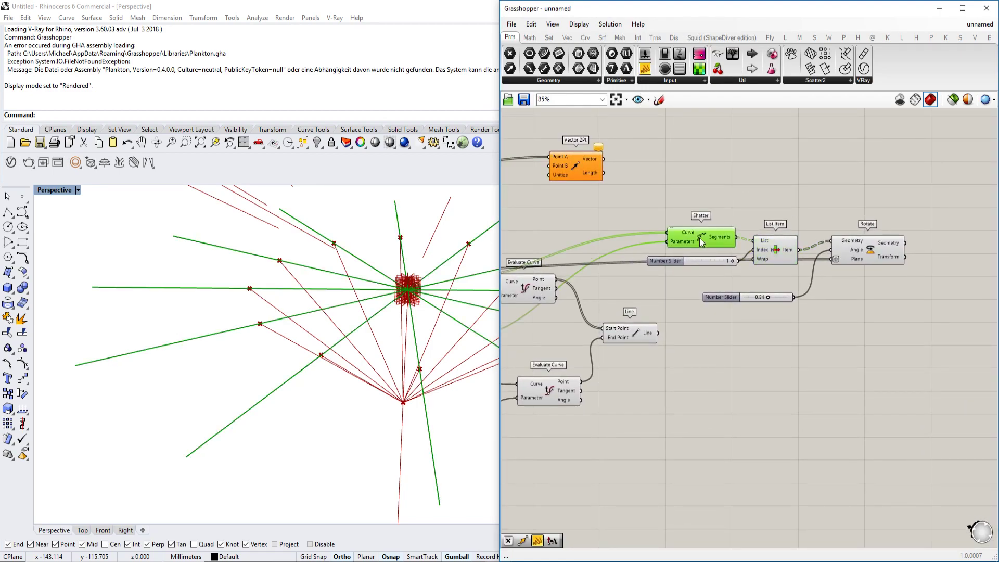
pyautogui.moveTo(629, 297); pyautogui.dragTo(725, 274, button='right')
pyautogui.click(700, 319)
pyautogui.click(665, 374)
pyautogui.click(629, 265)
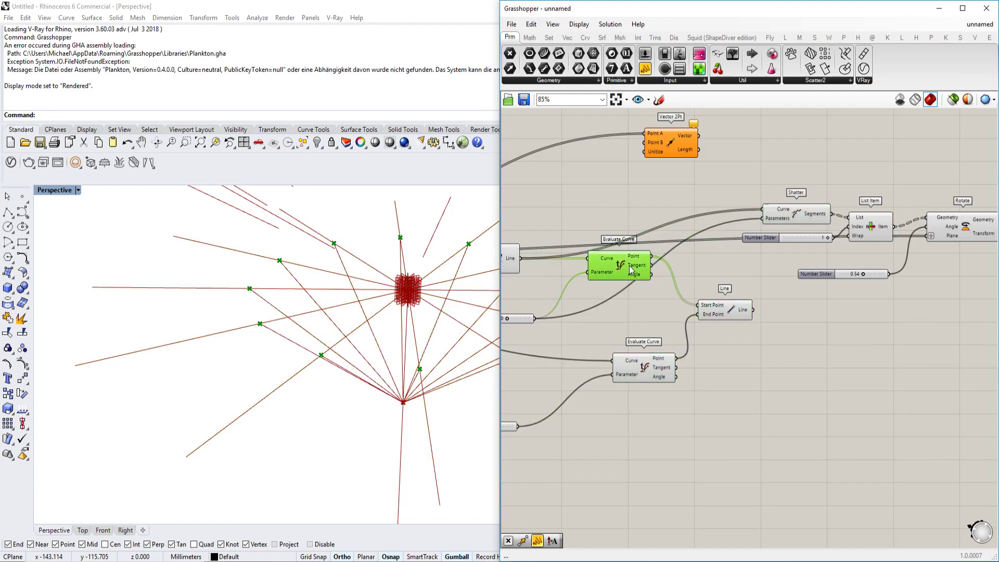
pyautogui.moveTo(651, 209); pyautogui.dragTo(644, 143)
pyautogui.scroll(2, 700, 183)
pyautogui.moveTo(645, 143); pyautogui.dragTo(742, 197, button='right')
pyautogui.scroll(1, 742, 197)
pyautogui.click(786, 204)
# Connect the Polar Array's Geometry output to Move's Geometry and Vector 2Pt's Vector output to Move's Motion, and inspect the moved planes.
pyautogui.scroll(-1, 786, 204)
pyautogui.moveTo(808, 199); pyautogui.dragTo(756, 189, button='right')
pyautogui.scroll(-3, 839, 184)
pyautogui.doubleClick(843, 171)
pyautogui.click(542, 217)
pyautogui.moveTo(533, 219); pyautogui.dragTo(598, 209)
pyautogui.scroll(-4, 788, 129)
pyautogui.scroll(4, 598, 202)
pyautogui.scroll(5, 766, 193)
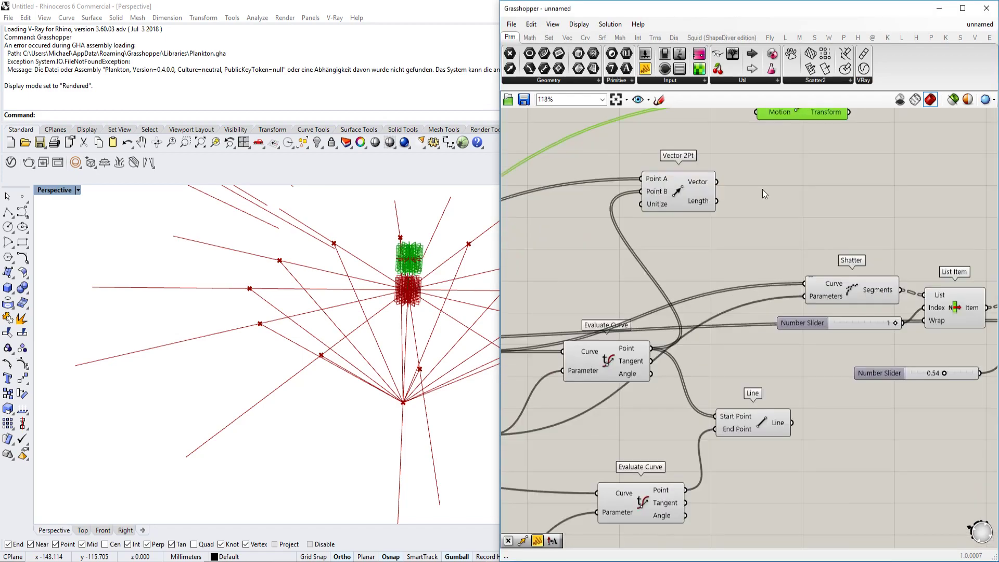
pyautogui.moveTo(654, 232)
pyautogui.mouseDown()
pyautogui.moveTo(706, 154)
pyautogui.moveTo(670, 177)
pyautogui.moveTo(644, 232)
pyautogui.mouseUp()
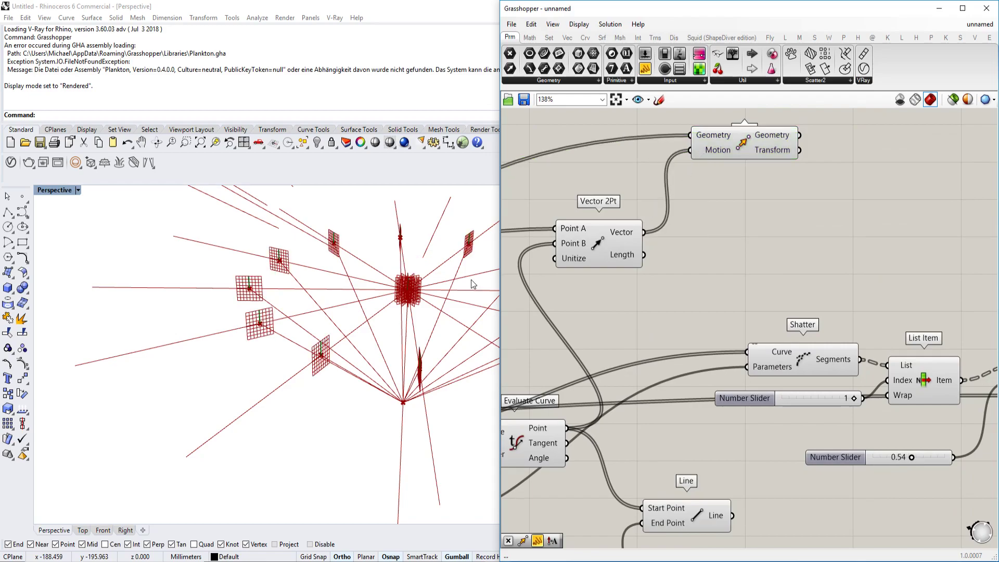
pyautogui.moveTo(284, 370); pyautogui.dragTo(411, 285, button='right')
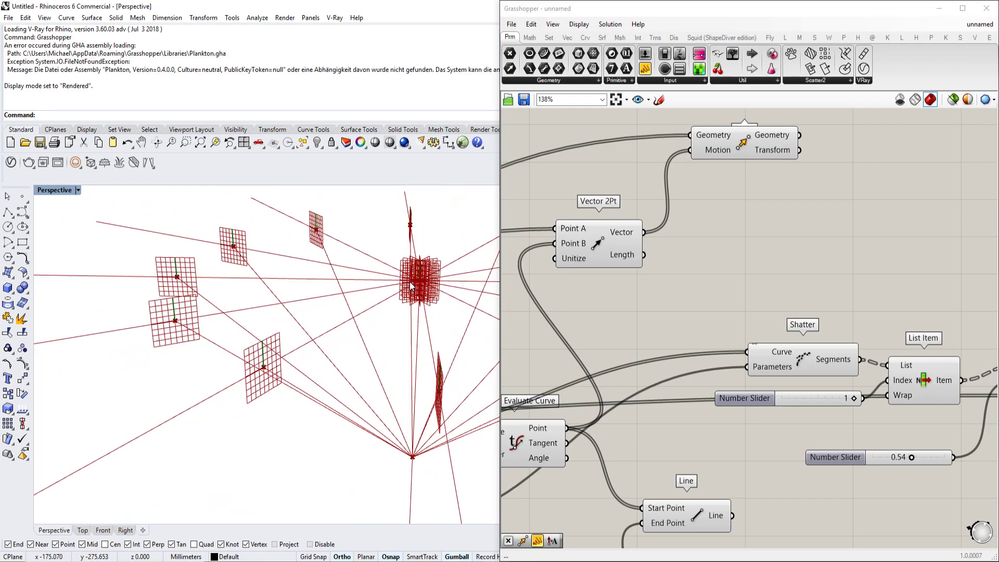
# Reposition the Move component above the Rotate component.
pyautogui.moveTo(709, 210); pyautogui.dragTo(774, 232, button='right')
pyautogui.scroll(-3, 774, 232)
pyautogui.moveTo(794, 243); pyautogui.dragTo(692, 144)
pyautogui.middleClick(801, 183)
pyautogui.click(834, 149)
pyautogui.moveTo(898, 174); pyautogui.dragTo(766, 185, button='right')
pyautogui.click(766, 185)
pyautogui.moveTo(665, 201); pyautogui.dragTo(892, 241)
pyautogui.rightClick(892, 242)
pyautogui.click(879, 270)
pyautogui.moveTo(736, 287); pyautogui.dragTo(645, 278, button='right')
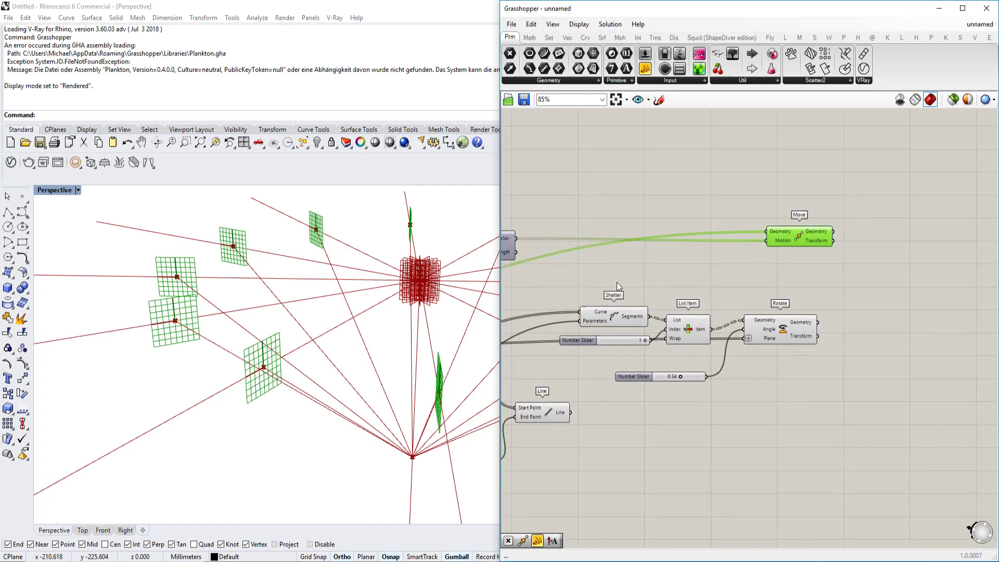
# Connect Move's Geometry output to Rotate's Plane input and reposition the Rotate component.
pyautogui.moveTo(746, 245); pyautogui.dragTo(693, 260, button='right')
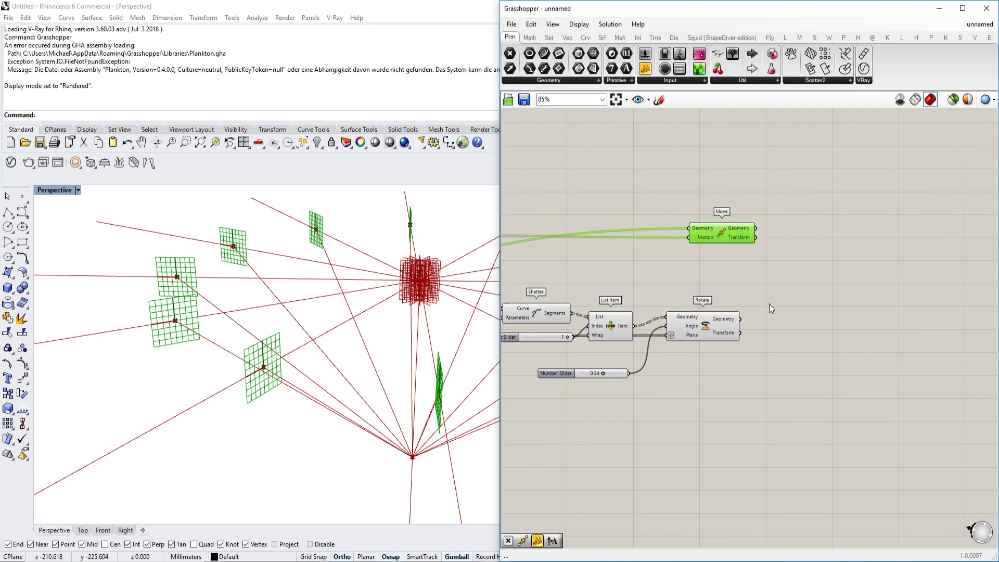
pyautogui.scroll(5, 726, 288)
pyautogui.moveTo(668, 312)
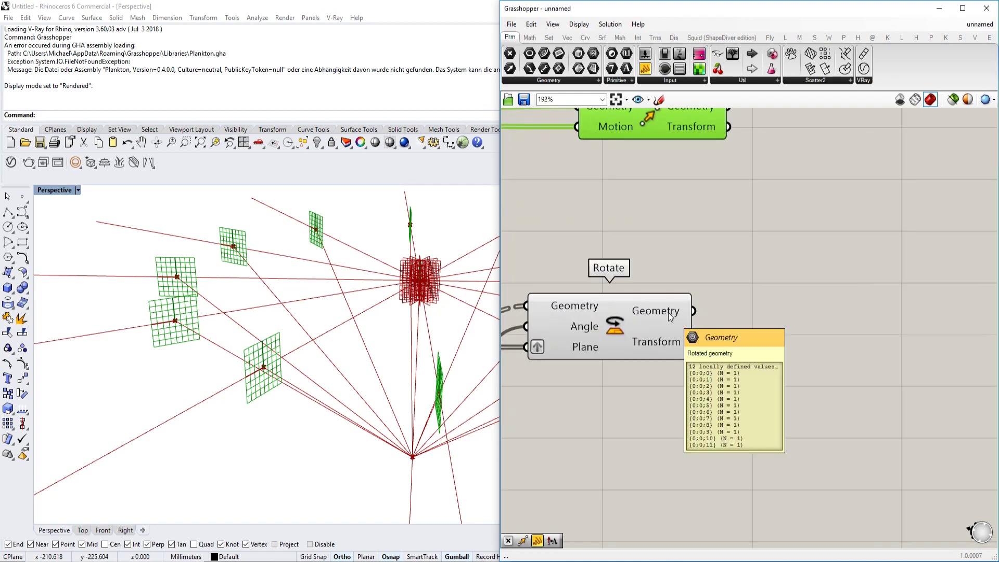
pyautogui.scroll(-3, 668, 312)
pyautogui.doubleClick(773, 281)
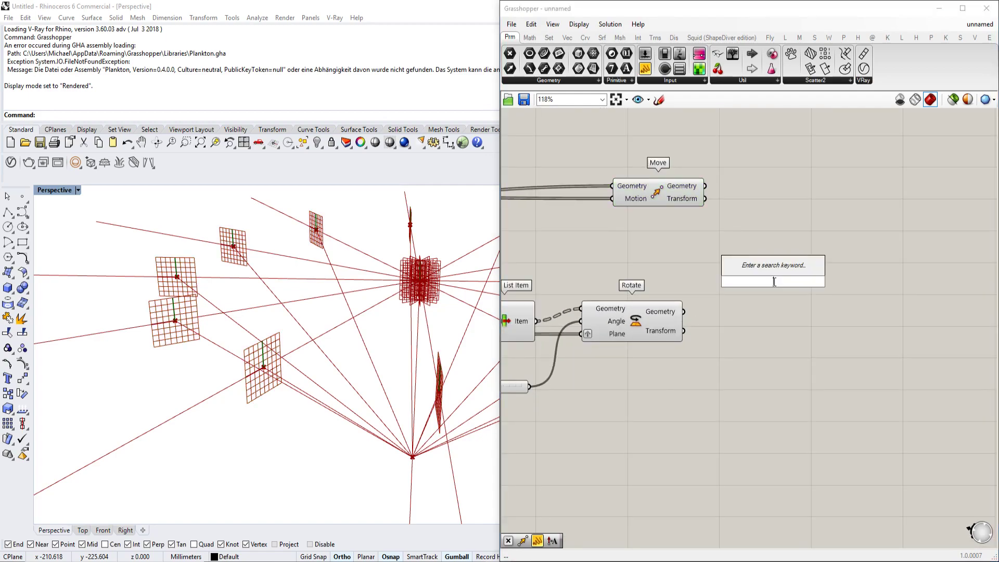
pyautogui.moveTo(649, 272); pyautogui.dragTo(732, 260, button='right')
pyautogui.moveTo(723, 304); pyautogui.dragTo(789, 300)
pyautogui.moveTo(789, 173); pyautogui.dragTo(731, 292)
pyautogui.scroll(-3, 742, 276)
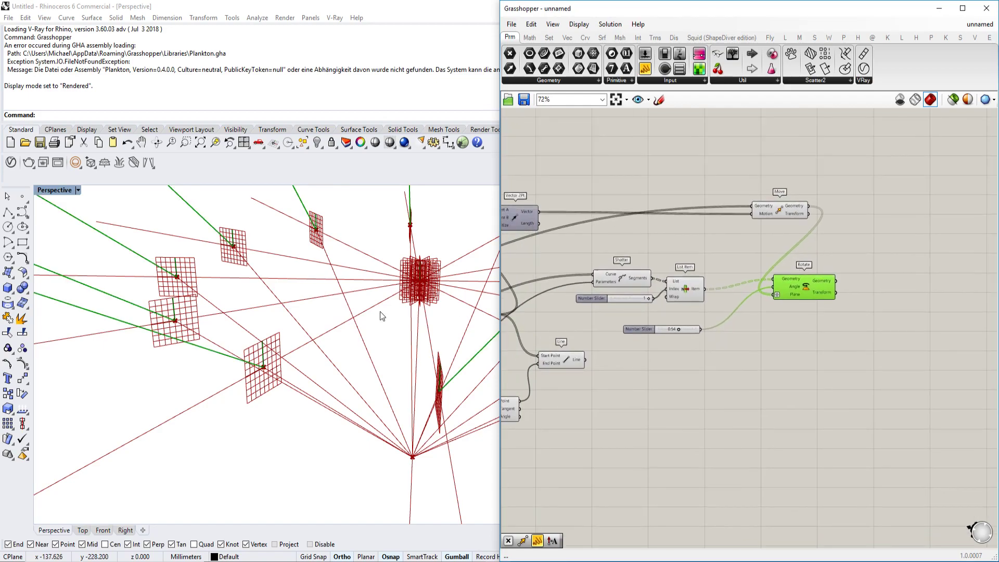
pyautogui.scroll(-3, 396, 316)
pyautogui.scroll(4, 682, 329)
pyautogui.moveTo(657, 327); pyautogui.dragTo(615, 328)
pyautogui.doubleClick(578, 330)
pyautogui.doubleClick(601, 347)
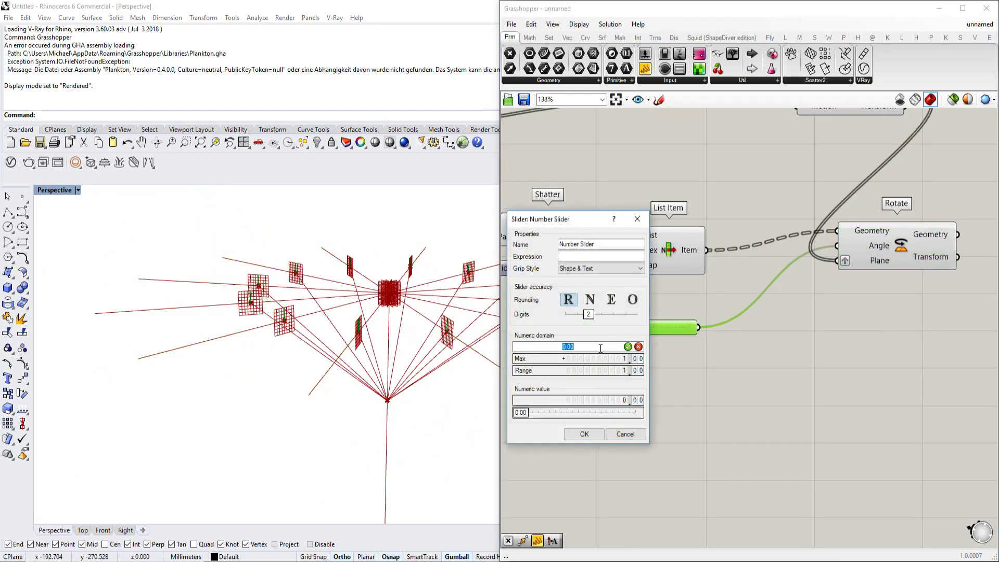
pyautogui.write('-2')
pyautogui.click(611, 437)
# Set the rotation angle slider's minimum to -1 and its value to -0.27.
pyautogui.doubleClick(580, 329)
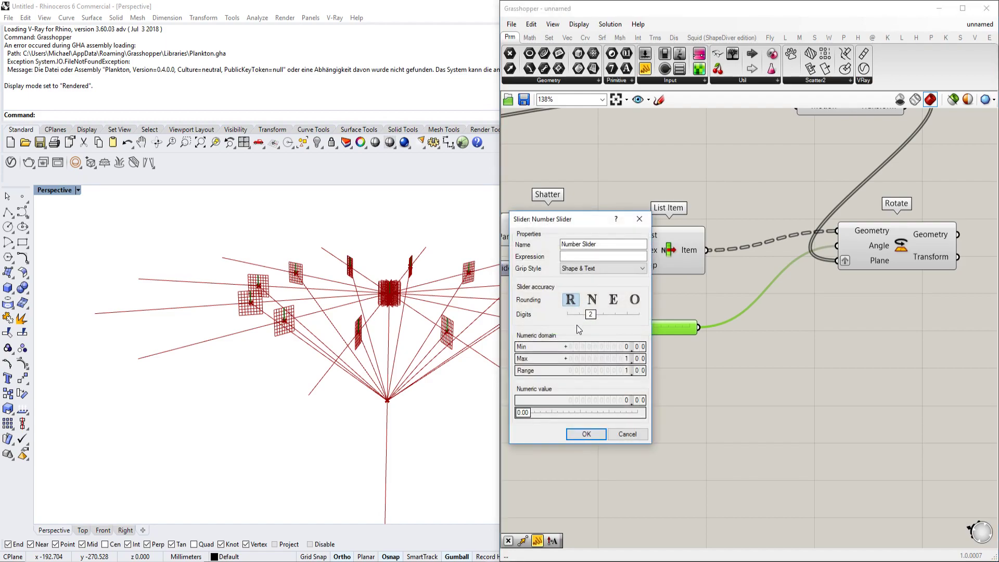
pyautogui.click(580, 347)
pyautogui.write('-1')
pyautogui.click(593, 431)
pyautogui.moveTo(654, 330); pyautogui.dragTo(590, 333)
# Turn off the preview of the Shatter and List Item components.
pyautogui.scroll(-5, 720, 290)
pyautogui.click(722, 261)
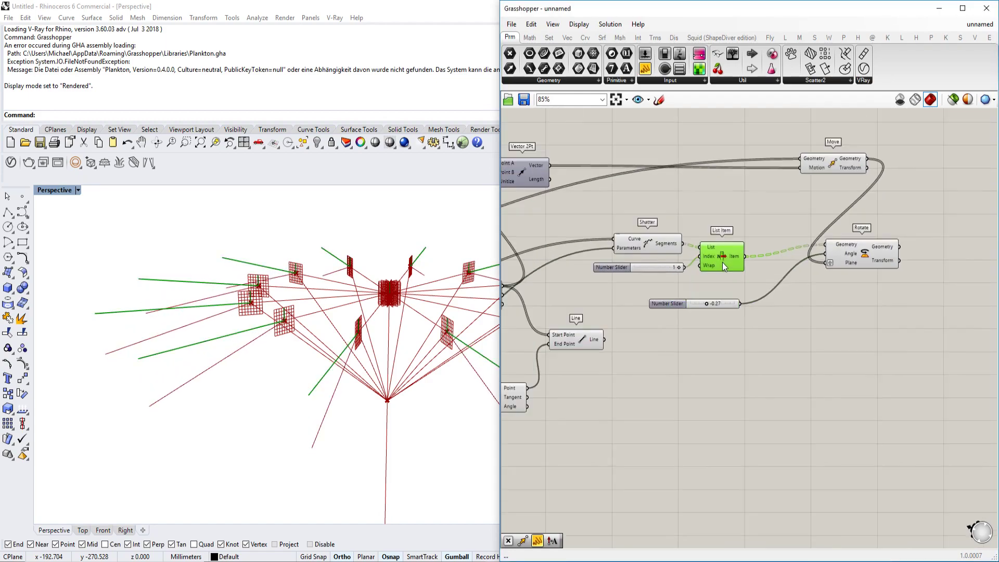
pyautogui.scroll(-1, 722, 261)
pyautogui.moveTo(722, 261); pyautogui.dragTo(757, 278, button='right')
pyautogui.click(759, 286)
pyautogui.moveTo(760, 283); pyautogui.dragTo(795, 280)
pyautogui.moveTo(811, 239); pyautogui.dragTo(686, 299)
pyautogui.middleClick(697, 261)
pyautogui.click(722, 237)
# Turn off the preview of both Evaluate Curve components and of the ribs' full-length Line component.
pyautogui.scroll(-2, 693, 256)
pyautogui.moveTo(692, 256); pyautogui.dragTo(865, 236, button='right')
pyautogui.scroll(3, 813, 309)
pyautogui.moveTo(774, 394); pyautogui.dragTo(695, 218)
pyautogui.middleClick(720, 236)
pyautogui.click(754, 205)
pyautogui.moveTo(693, 225); pyautogui.dragTo(802, 221, button='right')
pyautogui.click(722, 231)
pyautogui.middleClick(722, 231)
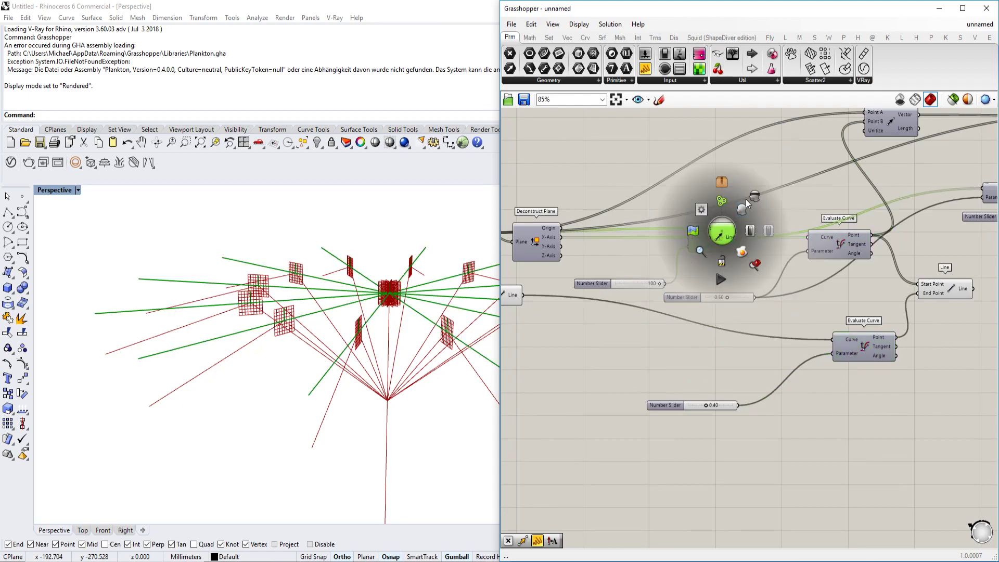
pyautogui.click(753, 196)
pyautogui.scroll(-4, 547, 244)
pyautogui.scroll(5, 911, 183)
pyautogui.click(836, 174)
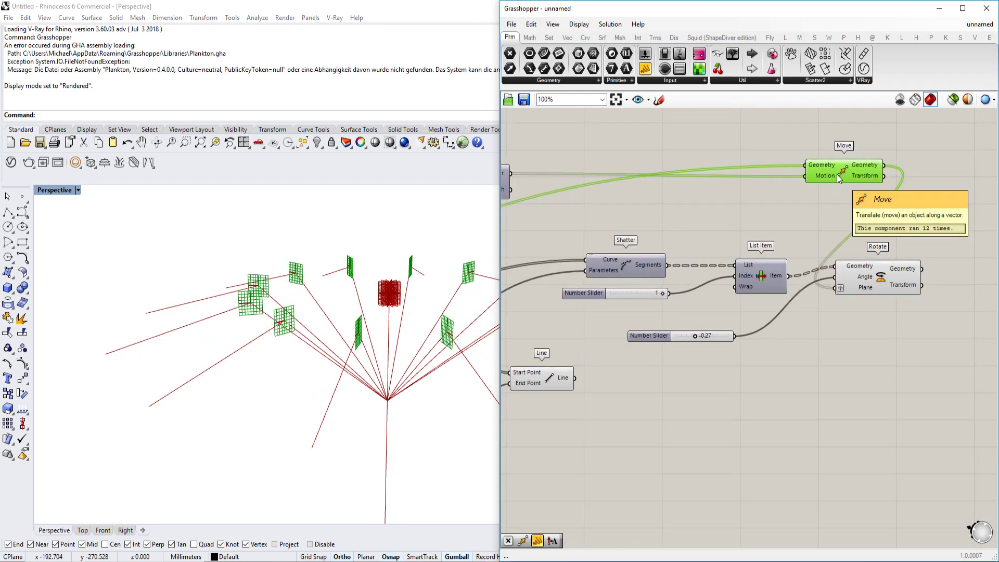
pyautogui.middleClick(837, 175)
pyautogui.click(717, 212)
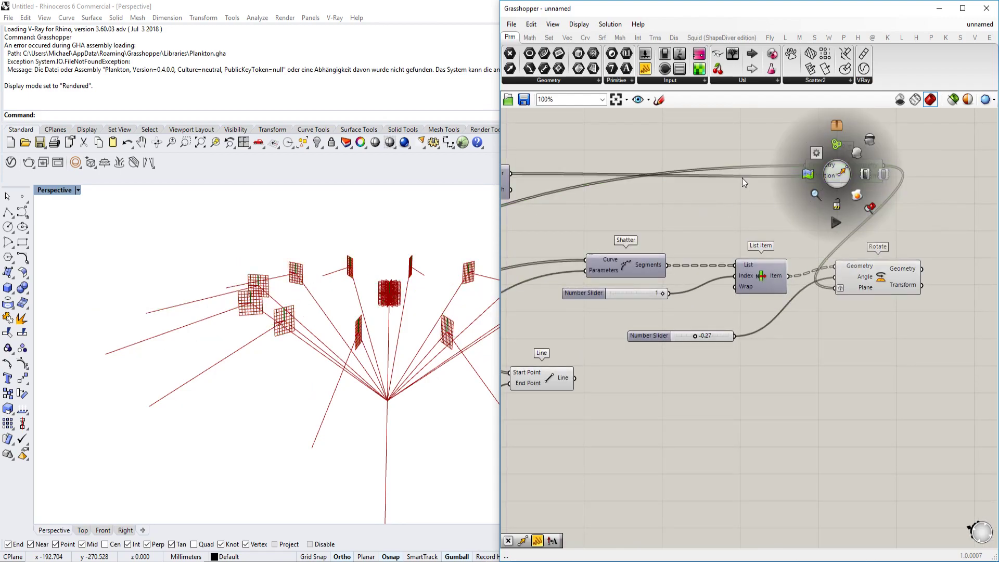
pyautogui.moveTo(875, 160); pyautogui.dragTo(873, 161)
pyautogui.click(551, 24)
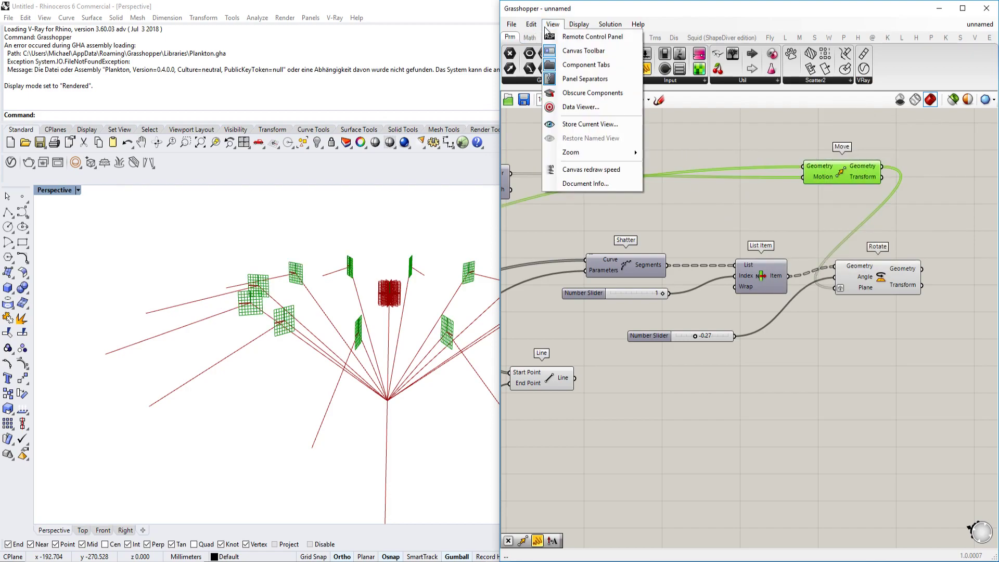
pyautogui.click(541, 25)
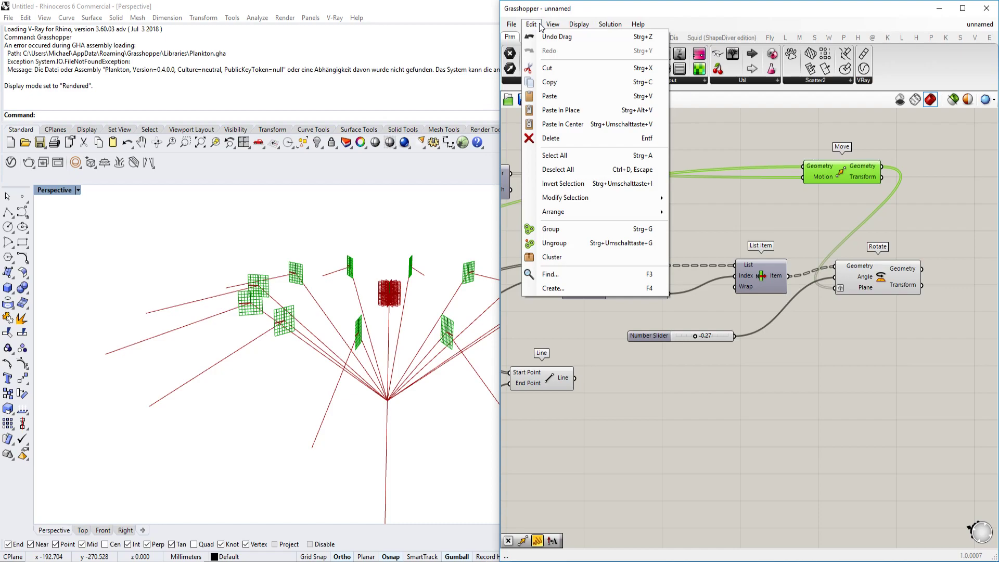
pyautogui.click(557, 169)
pyautogui.click(838, 170)
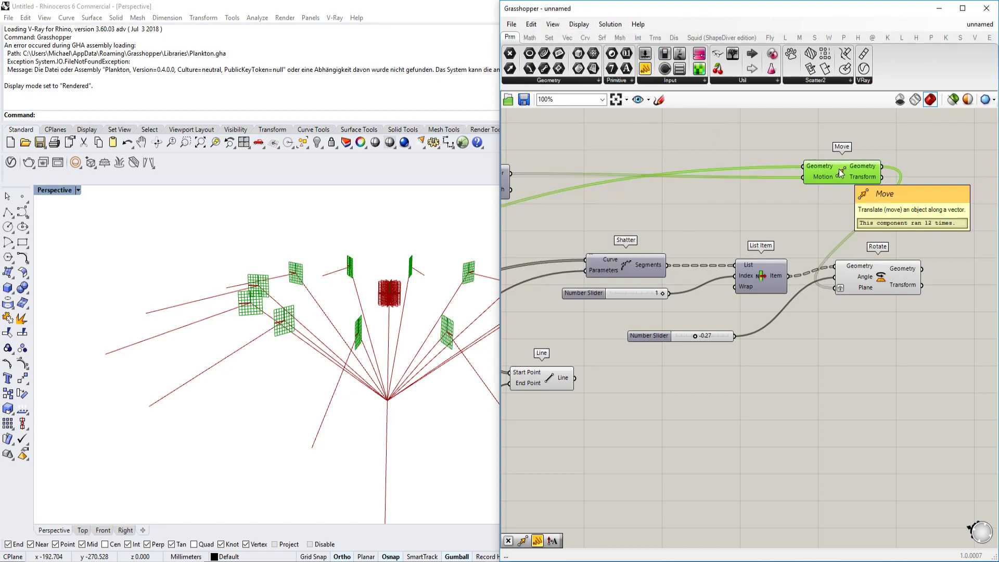
pyautogui.hotkey('ctrl', 'e')
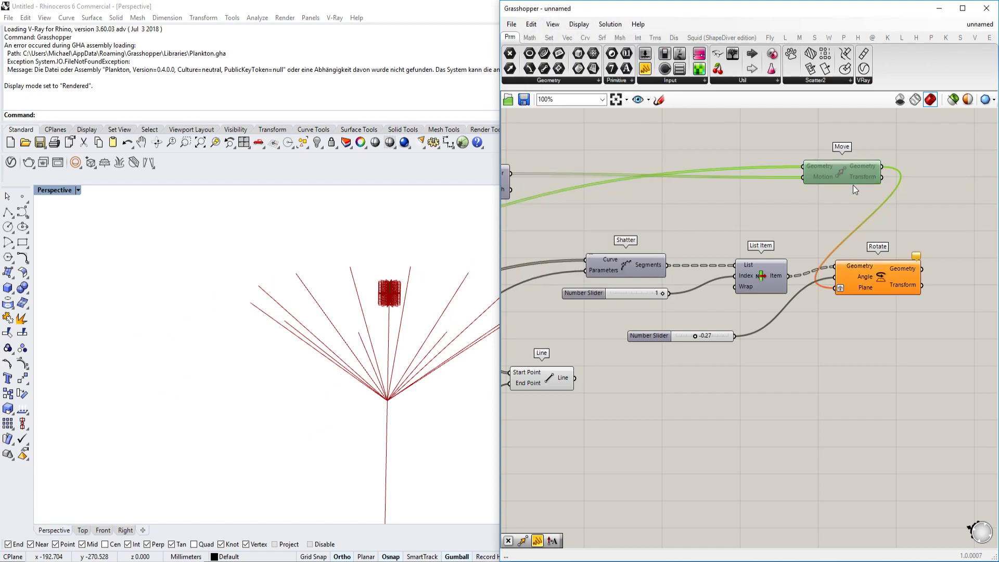
pyautogui.moveTo(838, 181); pyautogui.dragTo(840, 180)
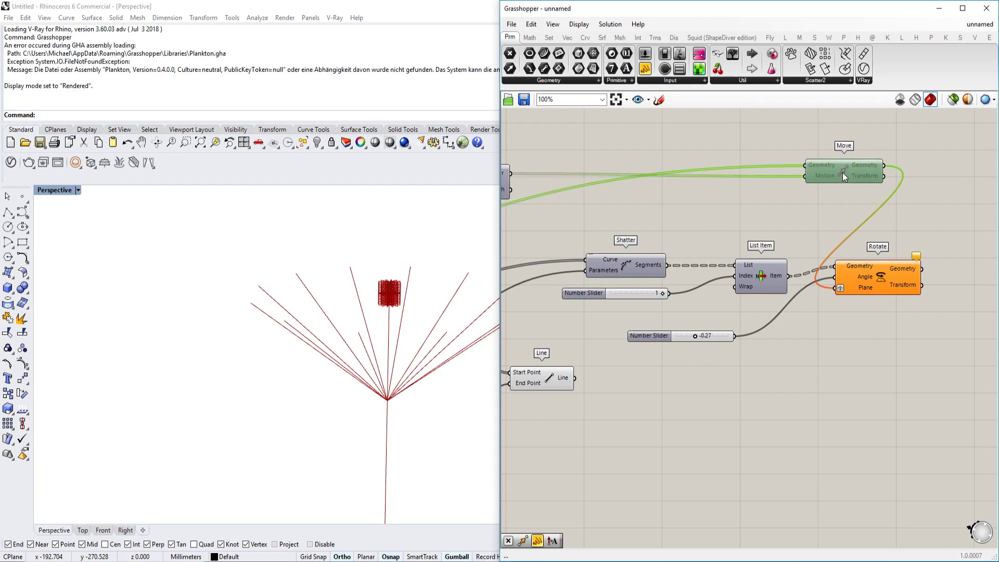
pyautogui.middleClick(841, 174)
pyautogui.click(882, 178)
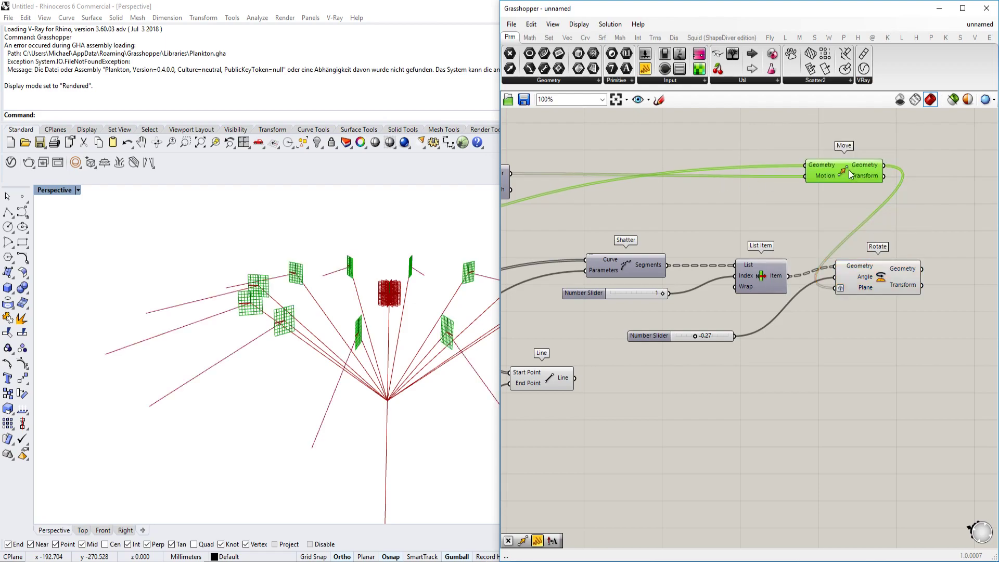
pyautogui.press('Escape')
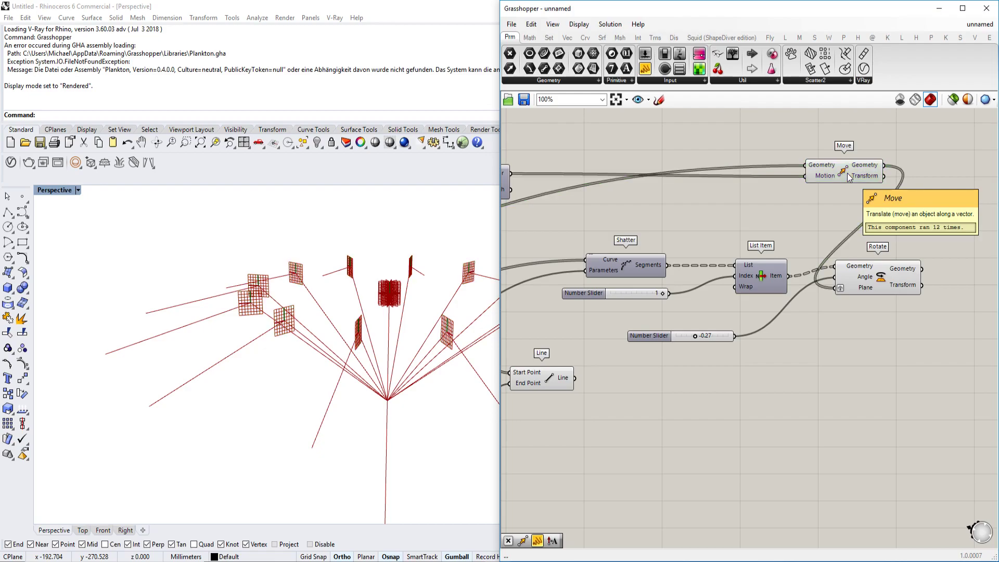
pyautogui.hotkey('ctrl', 's')
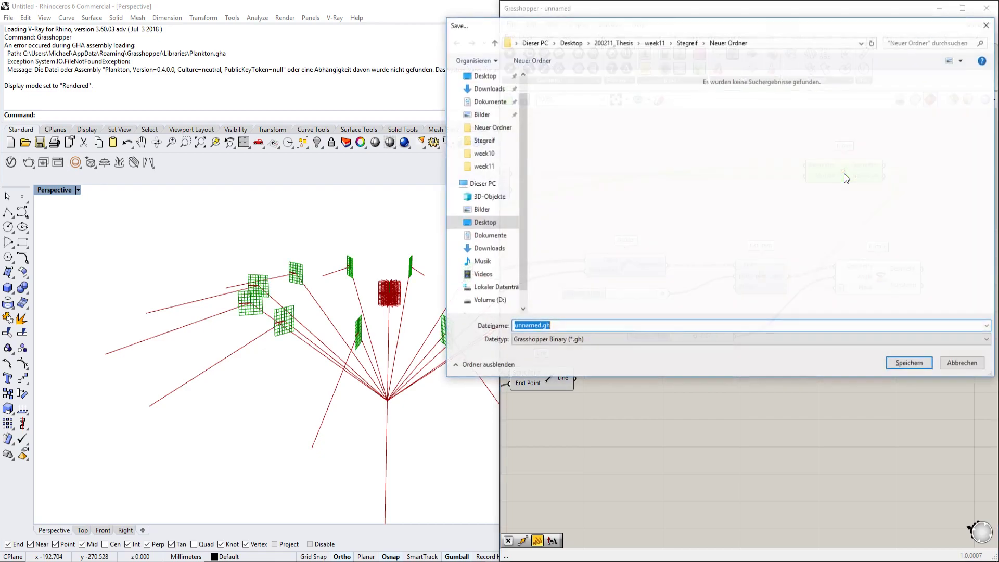
pyautogui.press('Escape')
# Turn off the preview of the Move component that holds the rotation planes.
pyautogui.moveTo(824, 171); pyautogui.dragTo(807, 211, button='right')
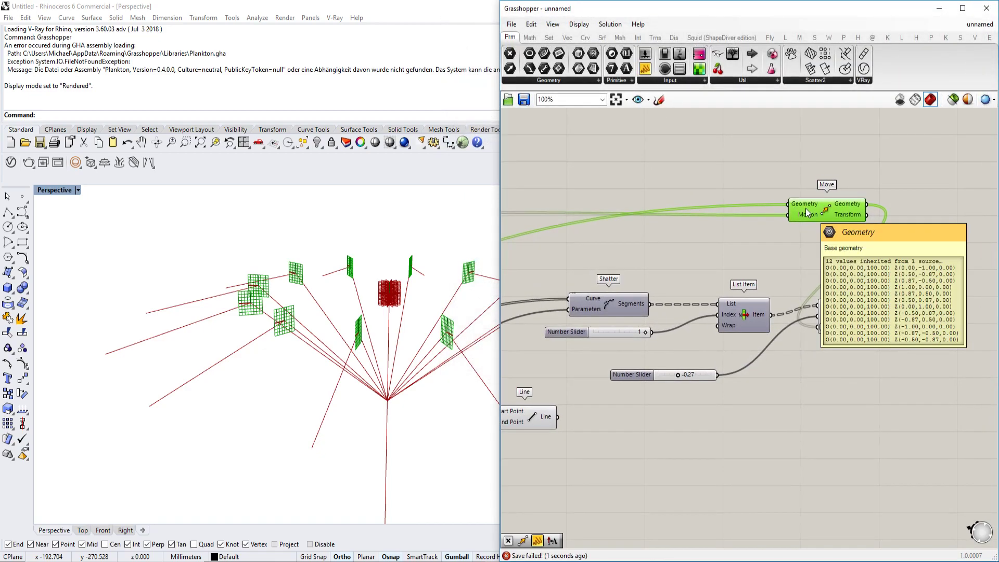
pyautogui.middleClick(825, 224)
pyautogui.click(862, 184)
# Duplicate the List Item and its index slider, and connect the copied slider, set to 0, to the new List Item's Index.
pyautogui.scroll(-5, 822, 254)
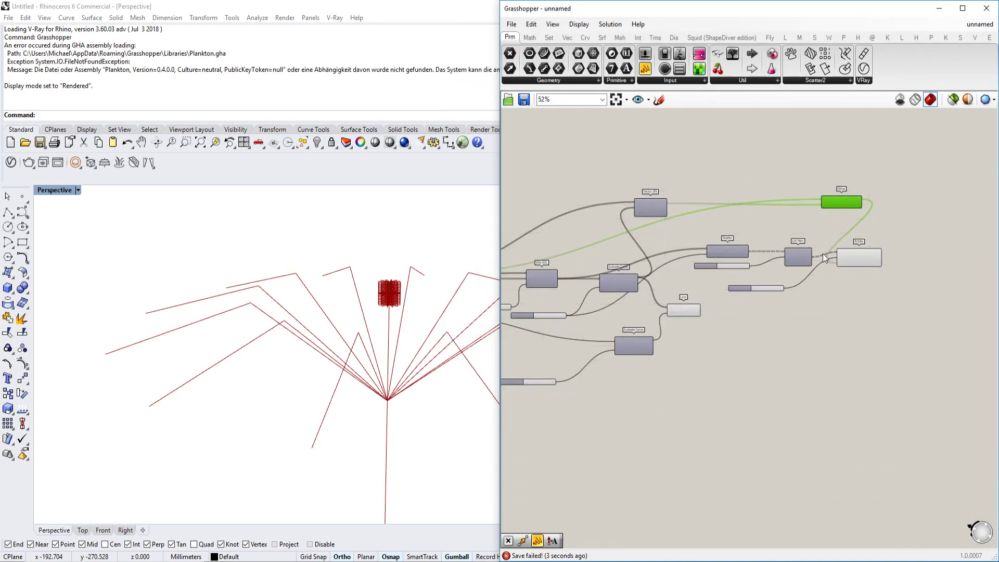
pyautogui.scroll(5, 812, 218)
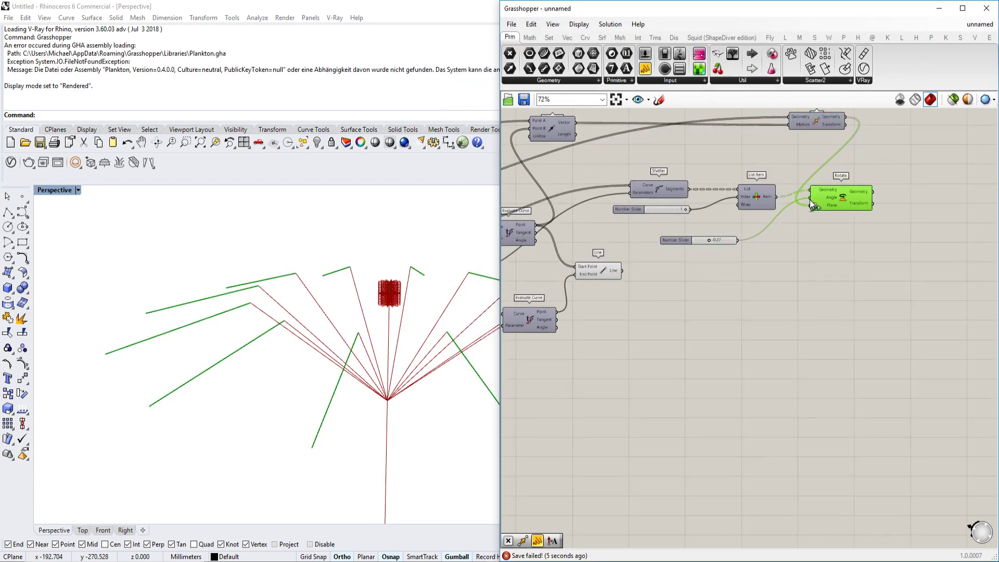
pyautogui.click(762, 200)
pyautogui.rightClick(762, 200)
pyautogui.click(791, 221)
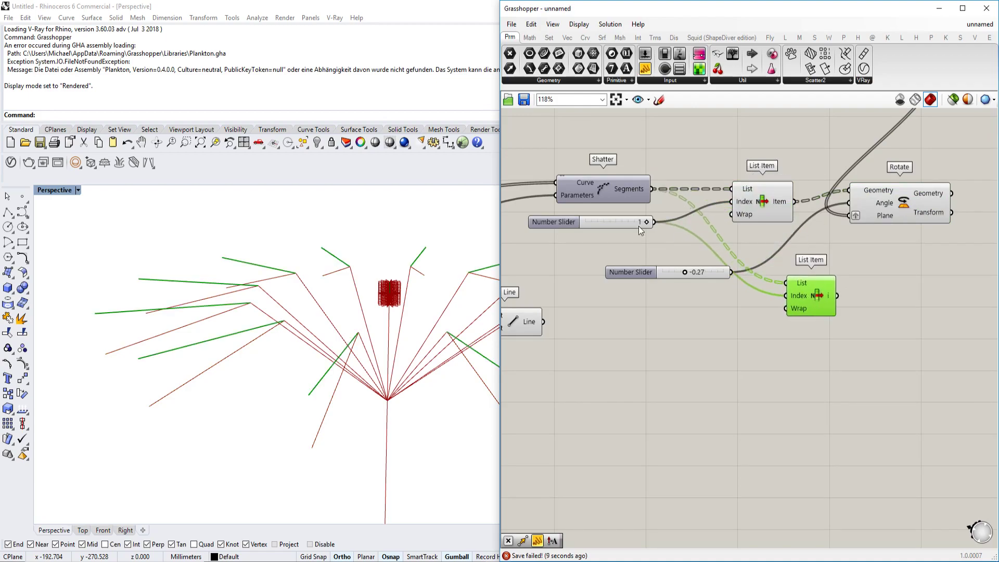
pyautogui.click(617, 224)
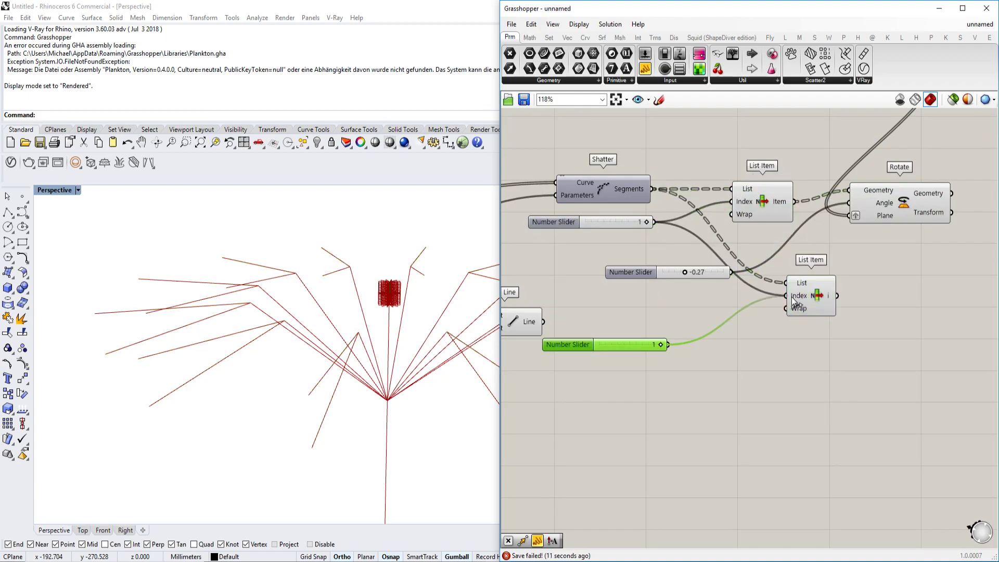
pyautogui.moveTo(715, 281); pyautogui.dragTo(672, 323, button='right')
# Turn off the preview of the List Item that feeds Rotate and look over the bent ribs.
pyautogui.click(724, 236)
pyautogui.middleClick(725, 236)
pyautogui.click(748, 217)
pyautogui.scroll(-1, 752, 219)
pyautogui.moveTo(749, 220); pyautogui.dragTo(705, 239, button='right')
pyautogui.moveTo(426, 301); pyautogui.dragTo(359, 315, button='right')
pyautogui.scroll(-2, 777, 261)
pyautogui.moveTo(776, 262)
pyautogui.mouseDown(button='right')
pyautogui.moveTo(819, 264)
pyautogui.moveTo(784, 248)
pyautogui.mouseUp(button='right')
pyautogui.moveTo(336, 317); pyautogui.dragTo(311, 320, button='right')
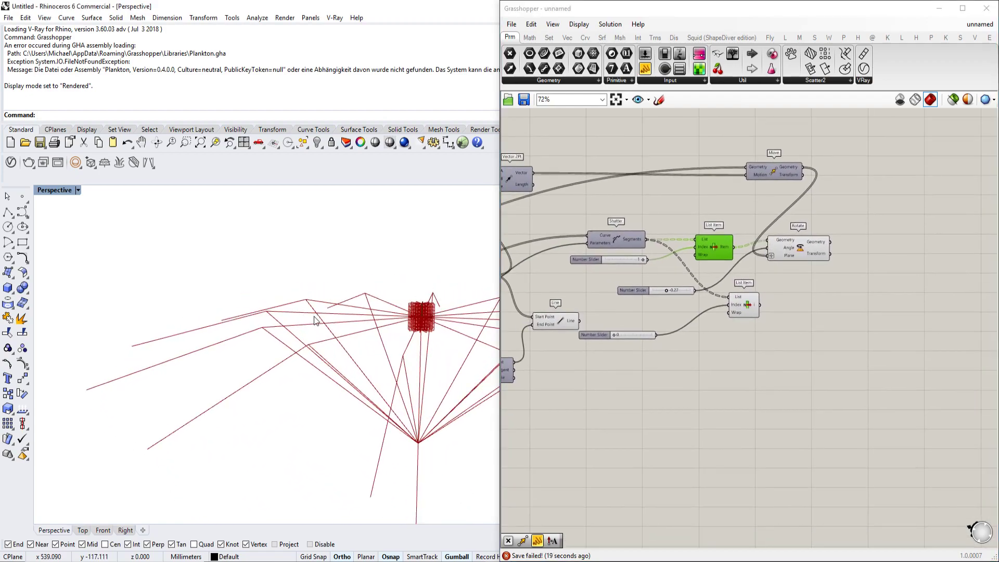
# Add an Arc 3Pt component beyond the Rotate component.
pyautogui.doubleClick(919, 238)
pyautogui.write('arc')
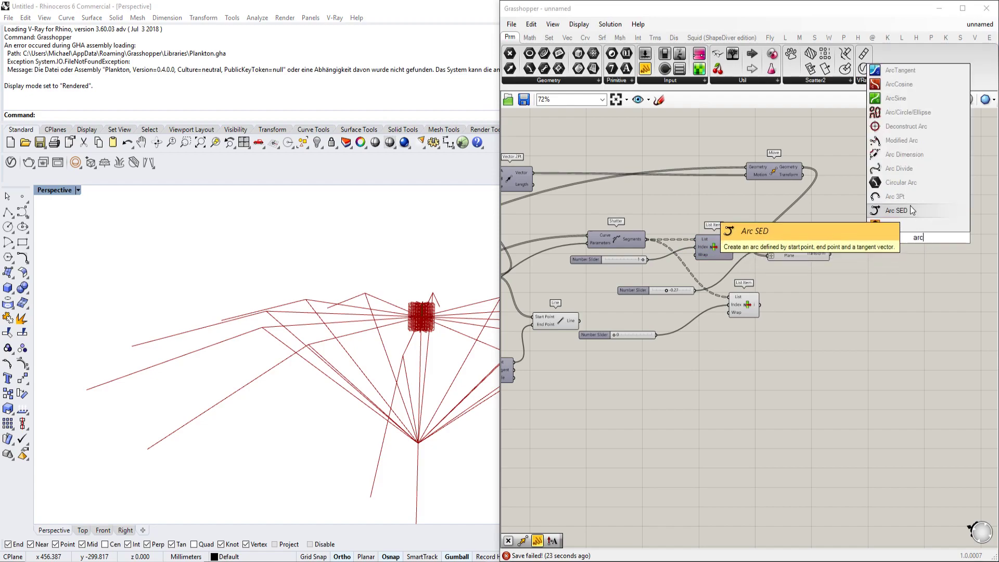
pyautogui.click(912, 211)
pyautogui.scroll(1, 776, 252)
pyautogui.moveTo(702, 263); pyautogui.dragTo(734, 289, button='right')
pyautogui.scroll(1, 790, 226)
pyautogui.scroll(-2, 774, 267)
pyautogui.doubleClick(847, 339)
pyautogui.write('end')
pyautogui.click(833, 327)
pyautogui.scroll(3, 828, 334)
pyautogui.moveTo(745, 332); pyautogui.dragTo(780, 350)
pyautogui.moveTo(860, 230); pyautogui.dragTo(829, 340)
pyautogui.moveTo(864, 312); pyautogui.dragTo(725, 328, button='right')
pyautogui.moveTo(721, 361); pyautogui.dragTo(802, 313)
pyautogui.moveTo(853, 370); pyautogui.dragTo(799, 297)
pyautogui.press('Delete')
# Add a Join Curves component and connect Rotate's Geometry and the second List Item's output to its Curves input.
pyautogui.doubleClick(791, 344)
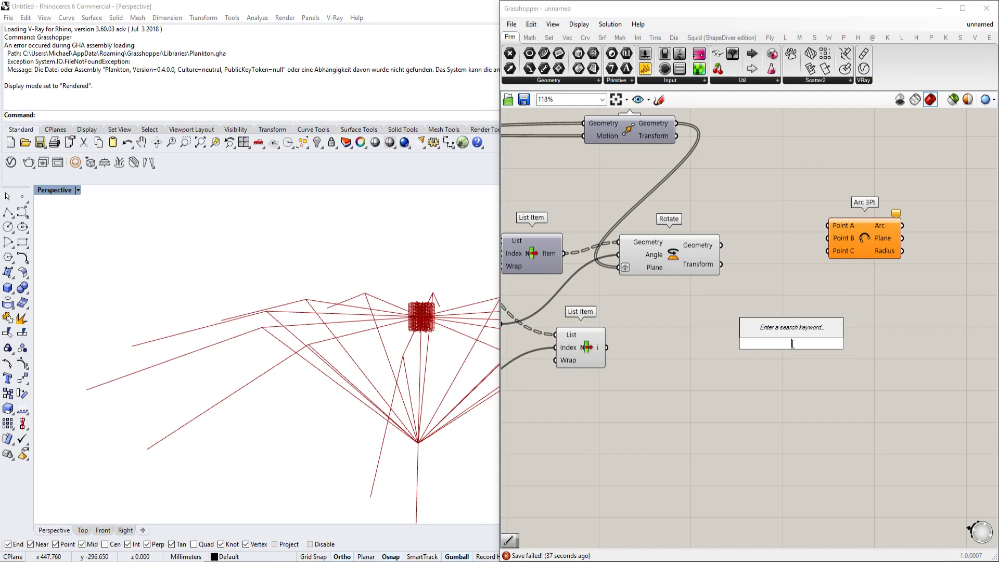
pyautogui.write('join')
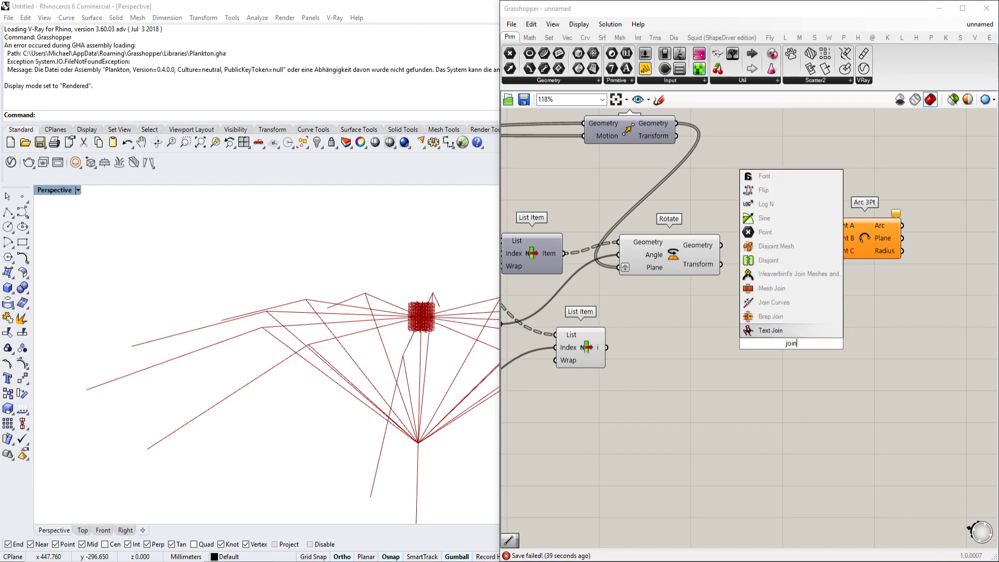
pyautogui.click(774, 303)
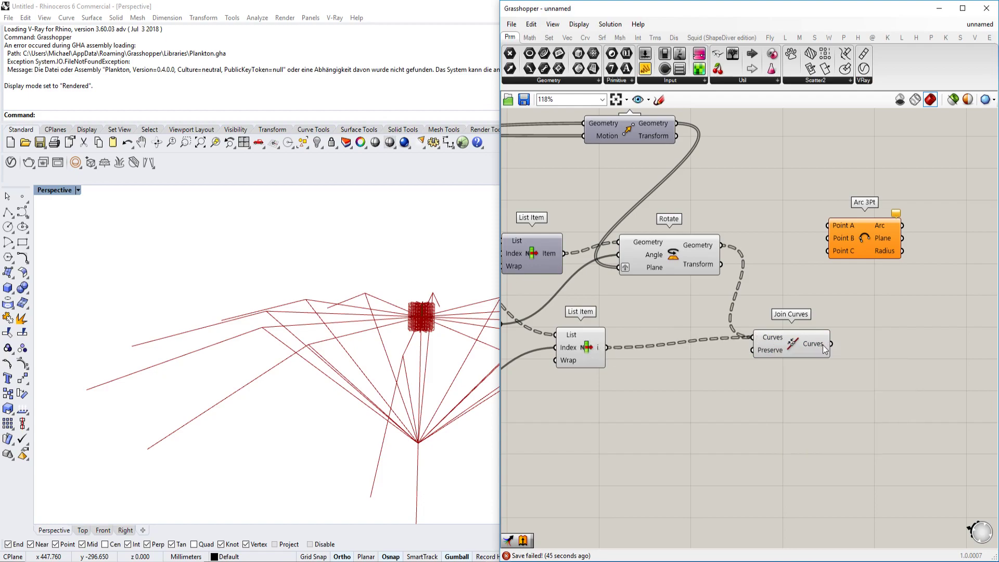
pyautogui.moveTo(824, 349)
# Add an Explode component fed by Join Curves' Curves output, and move Arc 3Pt farther from it.
pyautogui.moveTo(824, 349); pyautogui.dragTo(607, 348, button='right')
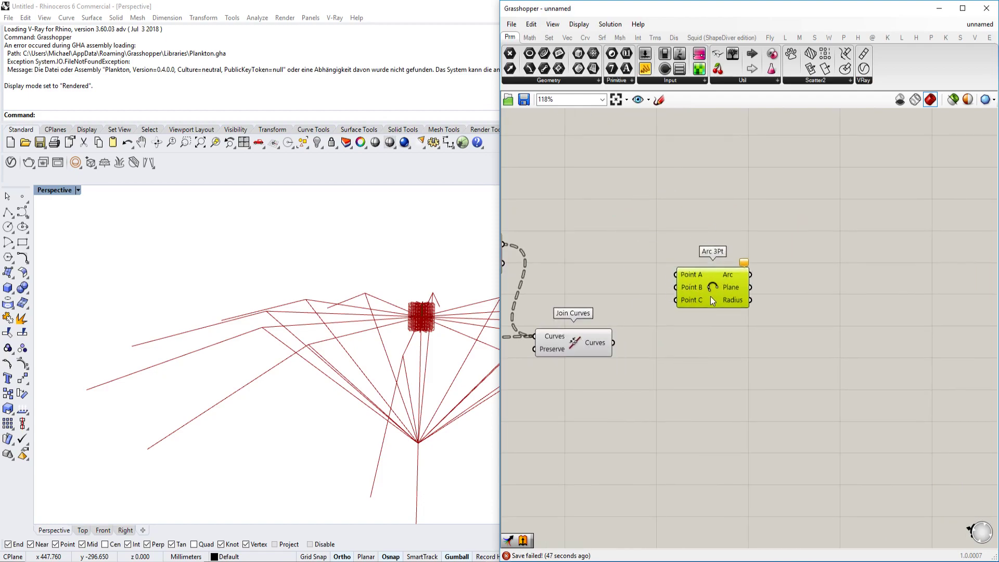
pyautogui.moveTo(710, 295); pyautogui.dragTo(864, 286, button='right')
pyautogui.scroll(-2, 812, 295)
pyautogui.scroll(3, 813, 292)
pyautogui.doubleClick(811, 382)
pyautogui.write('explode')
pyautogui.press('Return')
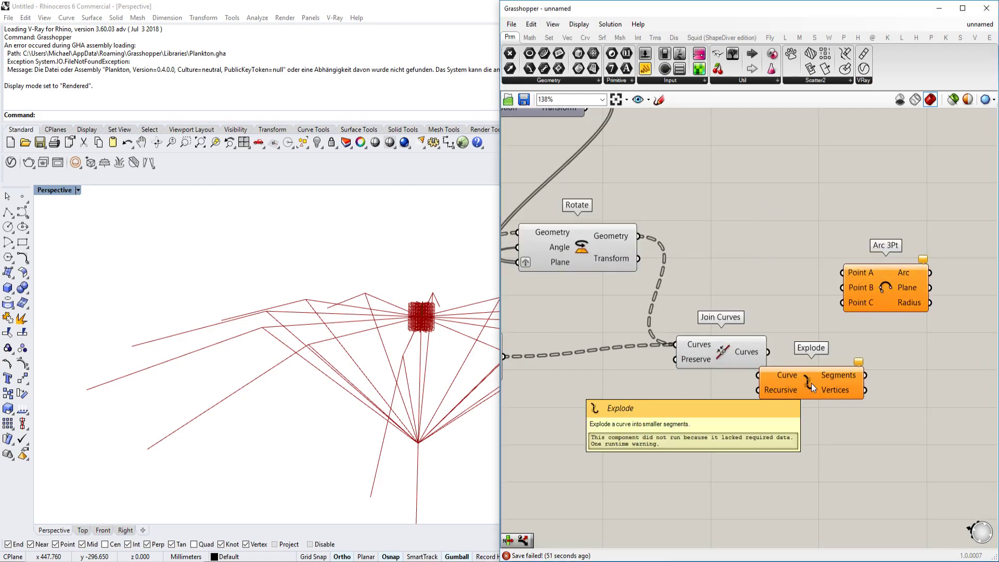
pyautogui.moveTo(811, 383); pyautogui.dragTo(828, 376)
pyautogui.moveTo(768, 352); pyautogui.dragTo(778, 366)
pyautogui.moveTo(818, 370); pyautogui.dragTo(669, 370, button='right')
pyautogui.moveTo(727, 296); pyautogui.dragTo(841, 302)
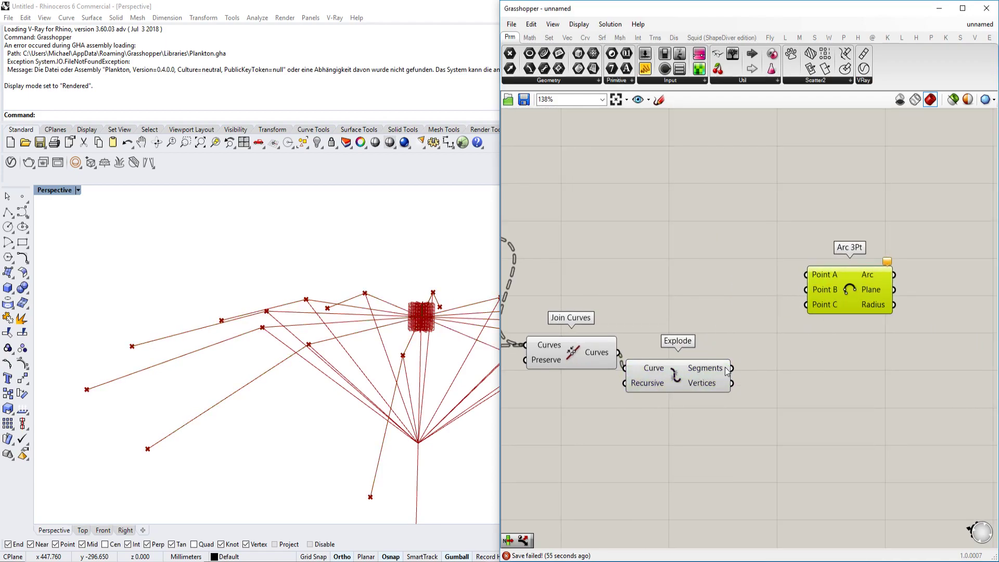
# Add a List Item component next to Explode and connect Explode's Segments output to its List input.
pyautogui.moveTo(725, 384)
pyautogui.scroll(3, 744, 395)
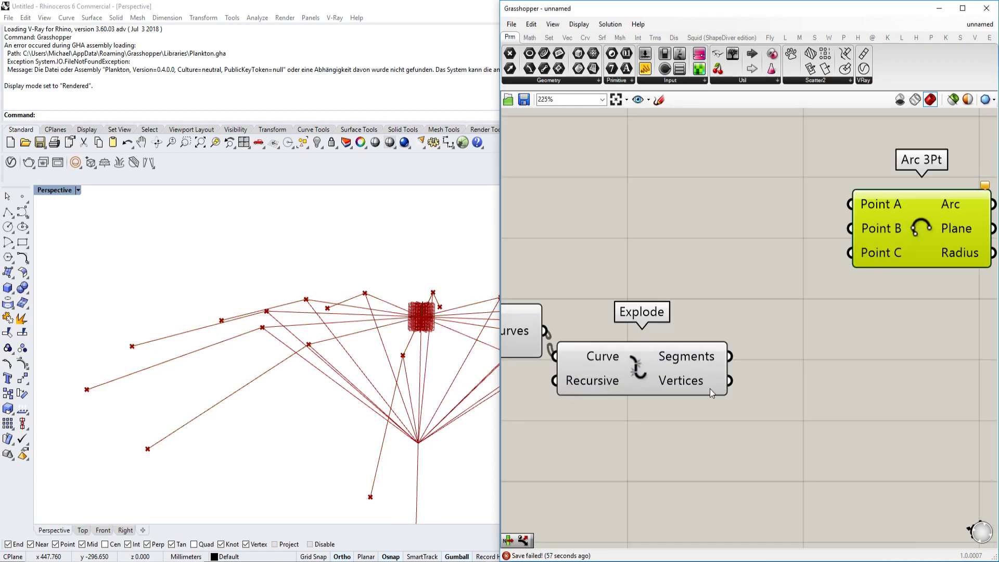
pyautogui.click(711, 389)
pyautogui.doubleClick(774, 409)
pyautogui.write('list')
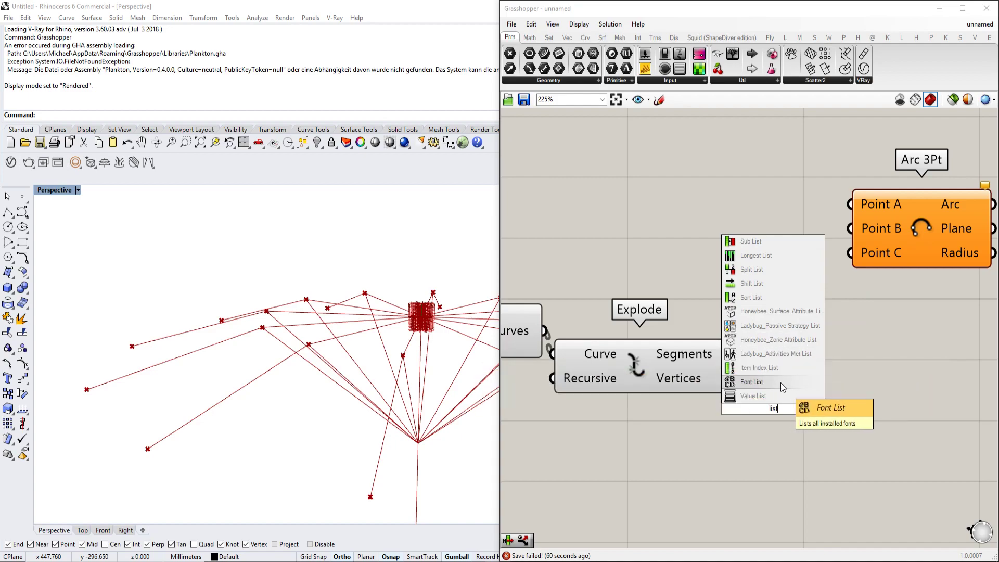
pyautogui.write(' item')
pyautogui.click(783, 395)
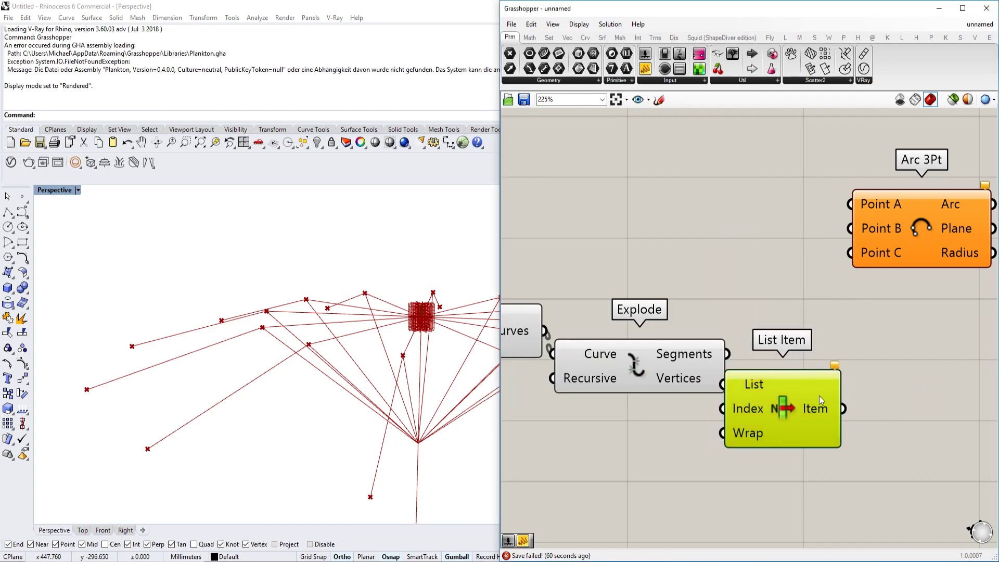
pyautogui.moveTo(799, 405); pyautogui.dragTo(884, 382)
pyautogui.moveTo(728, 354); pyautogui.dragTo(802, 363)
# Duplicate the new List Item twice and stack the copies below the original.
pyautogui.moveTo(845, 382); pyautogui.dragTo(682, 299, button='right')
pyautogui.moveTo(717, 312); pyautogui.dragTo(727, 493)
pyautogui.hotkey('ctrl', 'c')
pyautogui.hotkey('ctrl', 'v')
pyautogui.hotkey('ctrl', 'v')
pyautogui.moveTo(714, 341); pyautogui.dragTo(722, 431)
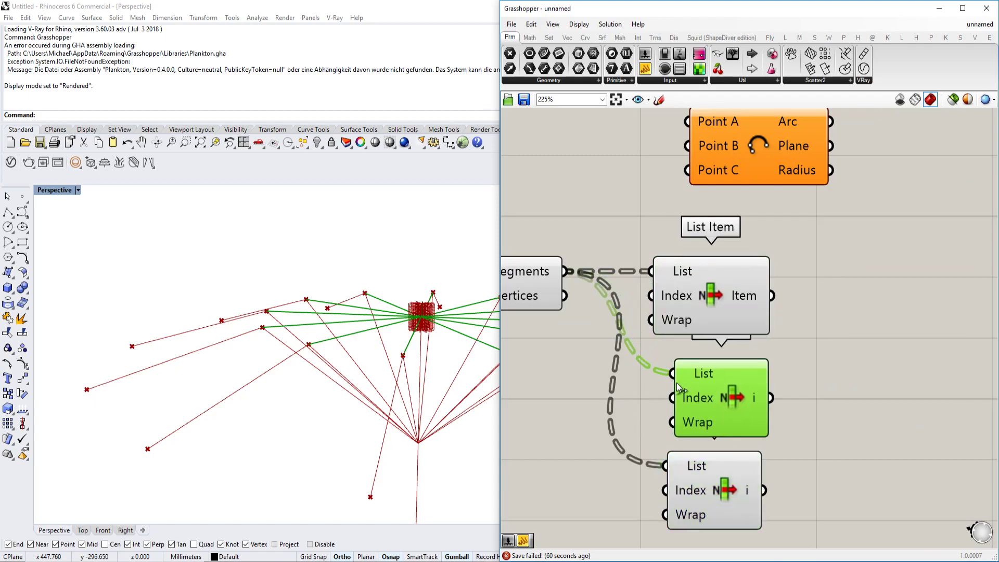
# Set the Index integers of the stacked List Item copies so each picks its own item.
pyautogui.rightClick(671, 299)
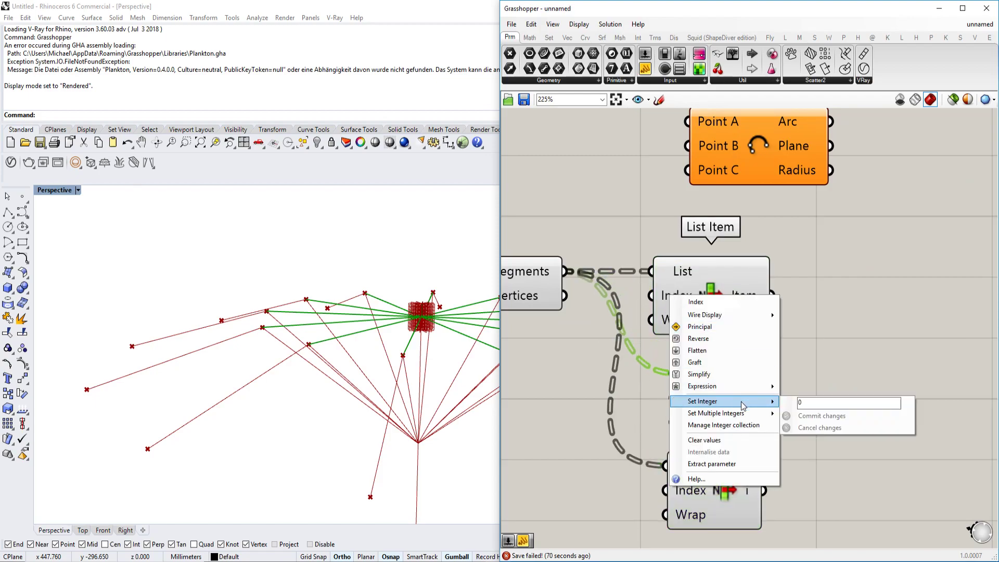
pyautogui.click(627, 387)
pyautogui.rightClick(691, 404)
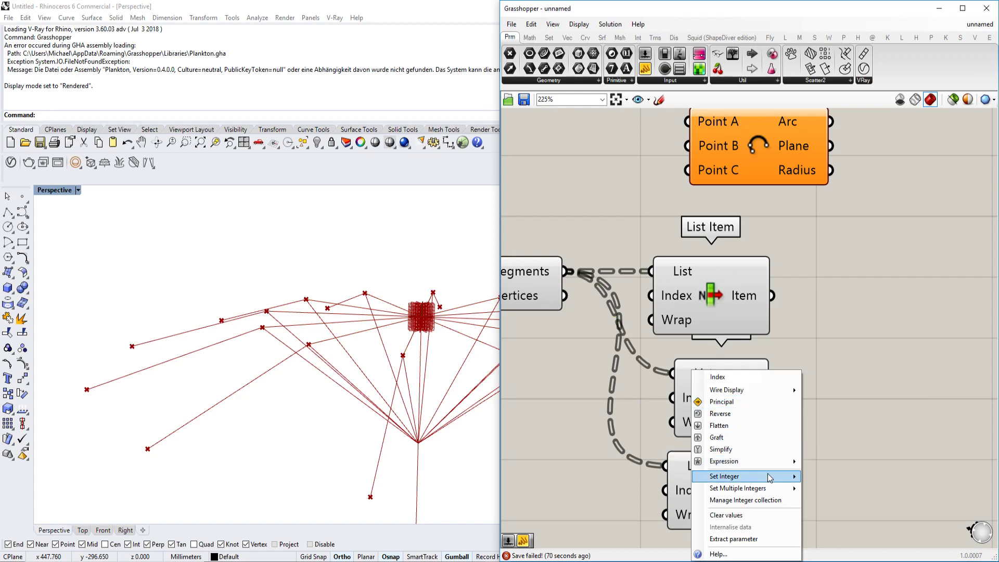
pyautogui.moveTo(770, 476)
pyautogui.click(826, 492)
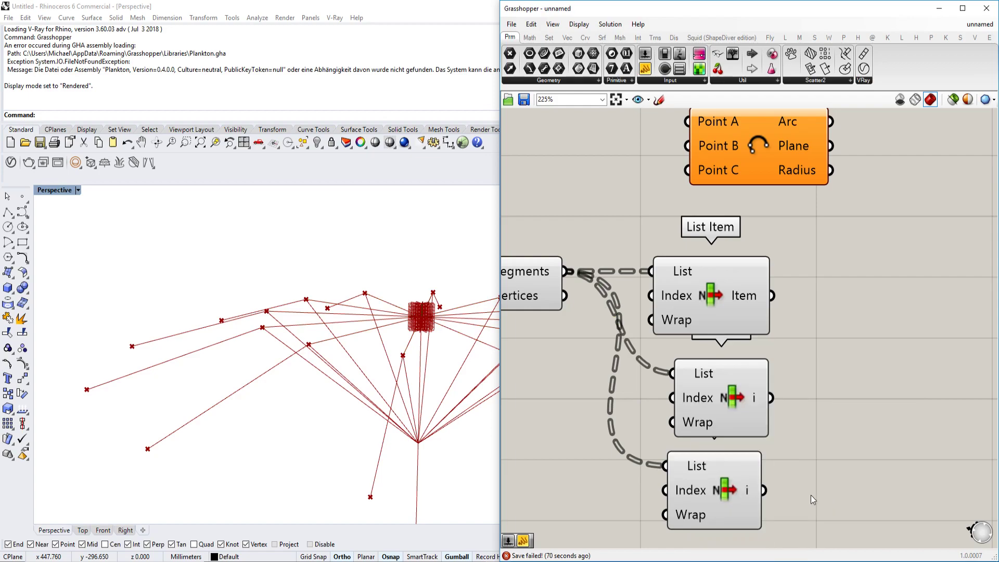
pyautogui.rightClick(681, 497)
pyautogui.moveTo(758, 478)
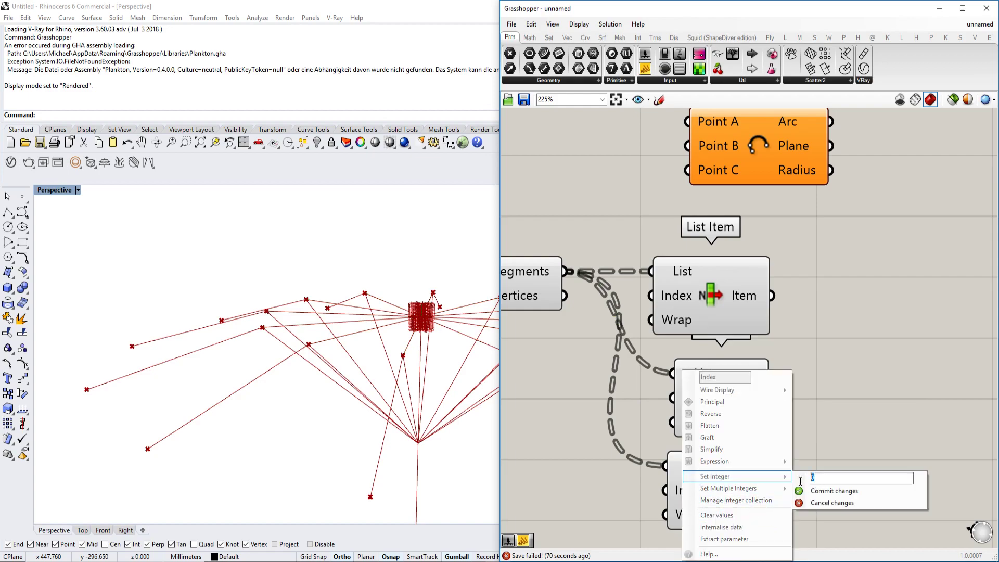
pyautogui.click(832, 492)
# Wire the three List Items into Point A, B and C of Arc 3Pt placed beside them, and feed their List inputs from Explode's Vertices.
pyautogui.scroll(-2, 780, 406)
pyautogui.moveTo(724, 218); pyautogui.dragTo(724, 218)
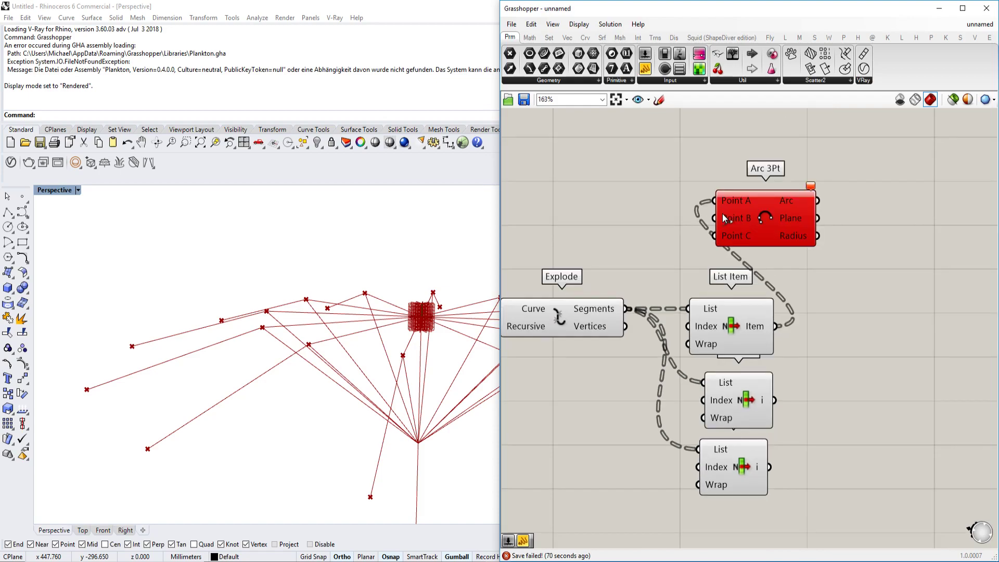
pyautogui.moveTo(772, 401); pyautogui.dragTo(772, 400)
pyautogui.moveTo(764, 228); pyautogui.dragTo(879, 335)
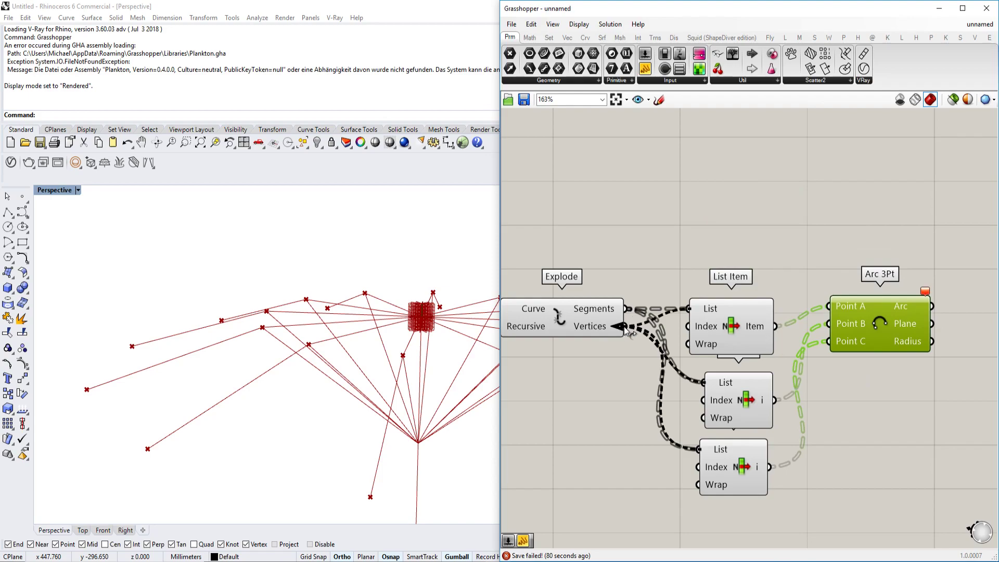
pyautogui.moveTo(626, 329); pyautogui.dragTo(629, 333)
# Turn off the preview of the Rotate, second List Item and Join Curves components.
pyautogui.scroll(-3, 756, 277)
pyautogui.scroll(2, 587, 291)
pyautogui.moveTo(588, 285); pyautogui.dragTo(818, 291, button='right')
pyautogui.scroll(-1, 827, 317)
pyautogui.moveTo(832, 325); pyautogui.dragTo(641, 190)
pyautogui.middleClick(717, 205)
pyautogui.click(752, 170)
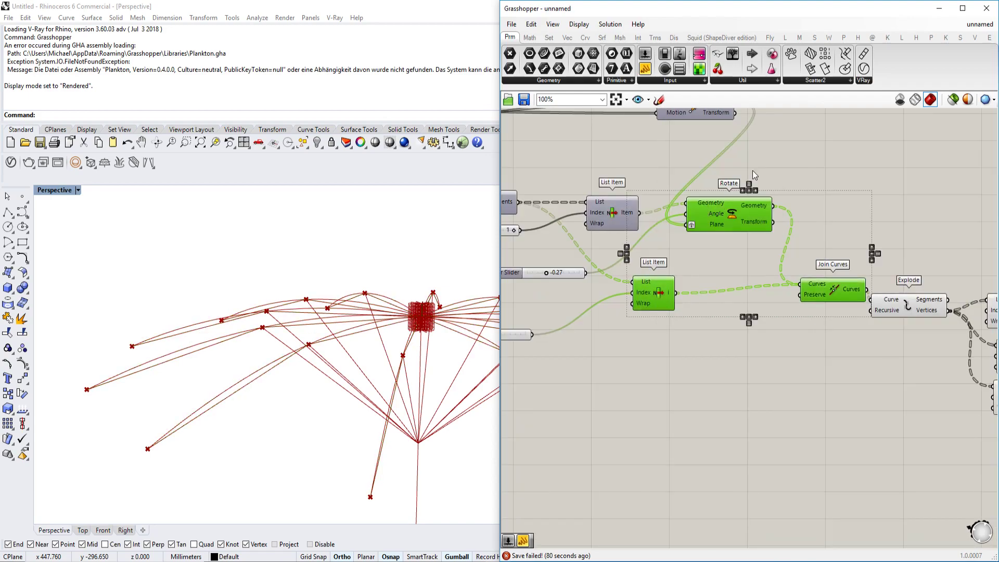
# Move the Line component for the struts farther along the definition, below Join Curves.
pyautogui.moveTo(425, 344); pyautogui.dragTo(359, 329, button='right')
pyautogui.moveTo(760, 288); pyautogui.dragTo(782, 299, button='right')
pyautogui.scroll(-1, 781, 298)
pyautogui.scroll(-1, 781, 298)
pyautogui.moveTo(731, 199); pyautogui.dragTo(767, 232, button='right')
pyautogui.scroll(-2, 768, 232)
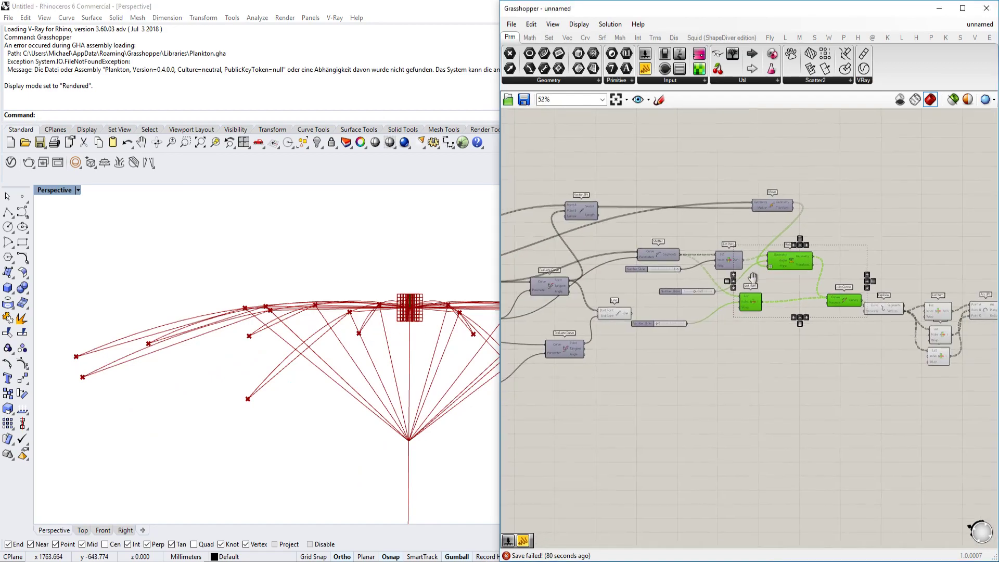
pyautogui.moveTo(741, 281); pyautogui.dragTo(793, 273, button='right')
pyautogui.scroll(4, 656, 313)
pyautogui.click(671, 311)
pyautogui.moveTo(671, 310); pyautogui.dragTo(938, 366)
pyautogui.scroll(-2, 725, 358)
pyautogui.moveTo(937, 366); pyautogui.dragTo(515, 359, button='right')
pyautogui.scroll(3, 750, 323)
pyautogui.moveTo(750, 323)
pyautogui.mouseDown(button='right')
pyautogui.moveTo(716, 341)
pyautogui.moveTo(770, 322)
pyautogui.mouseUp(button='right')
pyautogui.scroll(-3, 814, 304)
pyautogui.moveTo(577, 351); pyautogui.dragTo(675, 339, button='right')
pyautogui.scroll(2, 641, 341)
# Turn off the preview of the Explode component.
pyautogui.middleClick(641, 341)
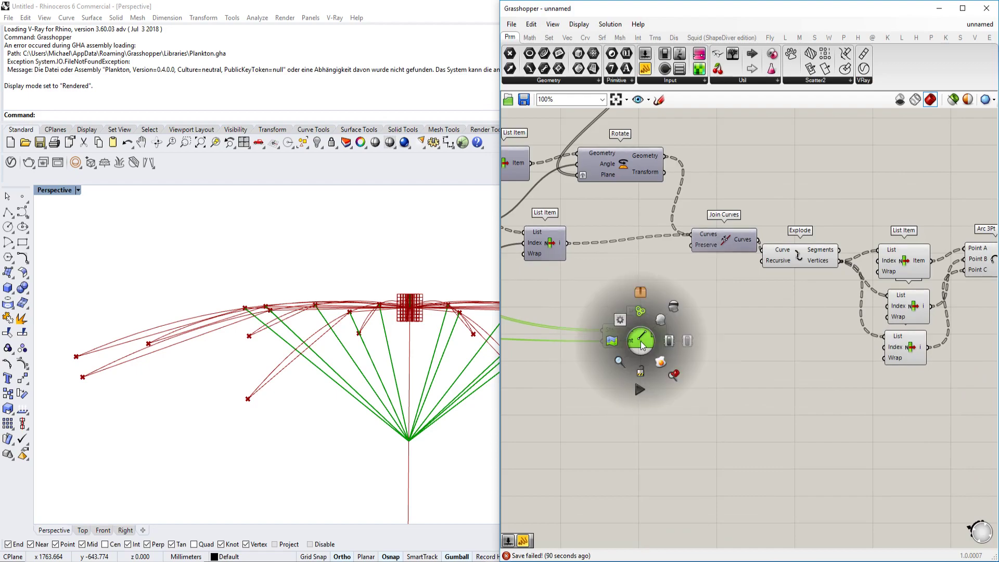
pyautogui.rightClick(784, 271)
pyautogui.click(797, 252)
pyautogui.middleClick(798, 246)
pyautogui.click(831, 211)
# Examine the three-point arcs of the umbrella together with the Arc 3Pt component and the rest of the definition.
pyautogui.scroll(1, 835, 211)
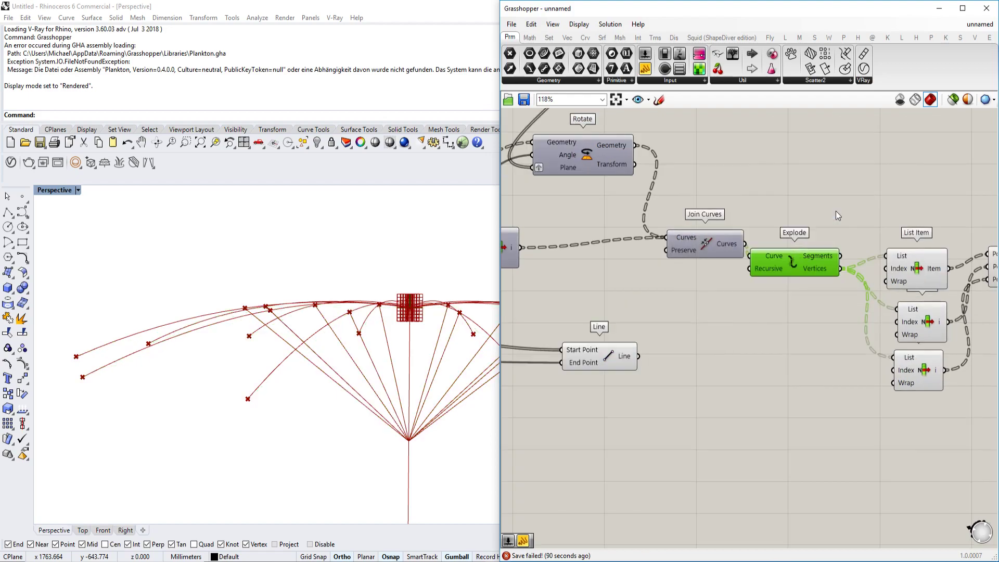
pyautogui.moveTo(835, 211); pyautogui.dragTo(672, 223, button='right')
pyautogui.moveTo(322, 375); pyautogui.dragTo(328, 343, button='right')
pyautogui.scroll(-6, 217, 423)
pyautogui.scroll(6, 297, 365)
pyautogui.scroll(-2, 658, 284)
pyautogui.scroll(-7, 315, 343)
pyautogui.scroll(5, 312, 356)
pyautogui.scroll(-5, 684, 214)
pyautogui.moveTo(648, 280); pyautogui.dragTo(843, 285, button='right')
pyautogui.scroll(-3, 843, 290)
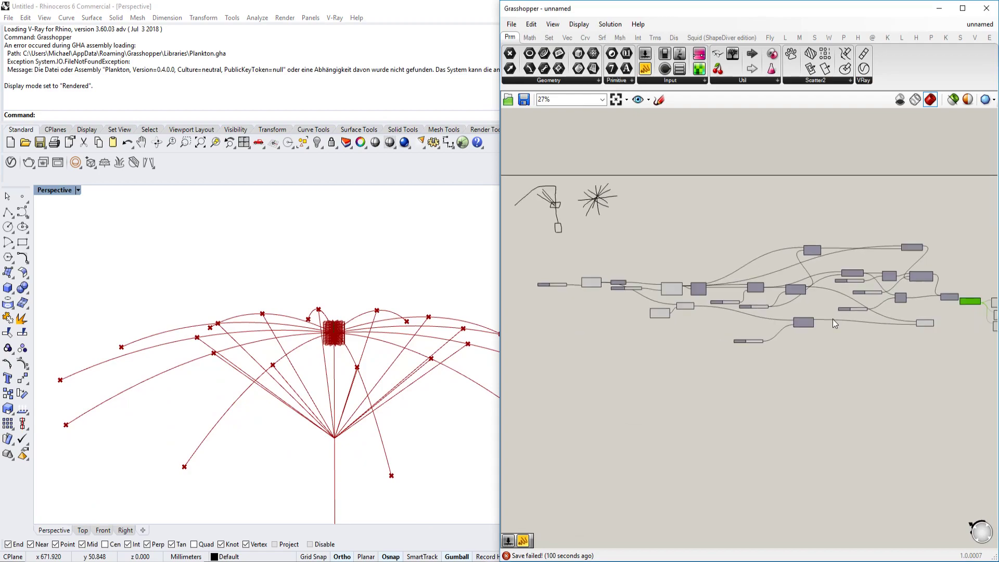
pyautogui.scroll(5, 742, 295)
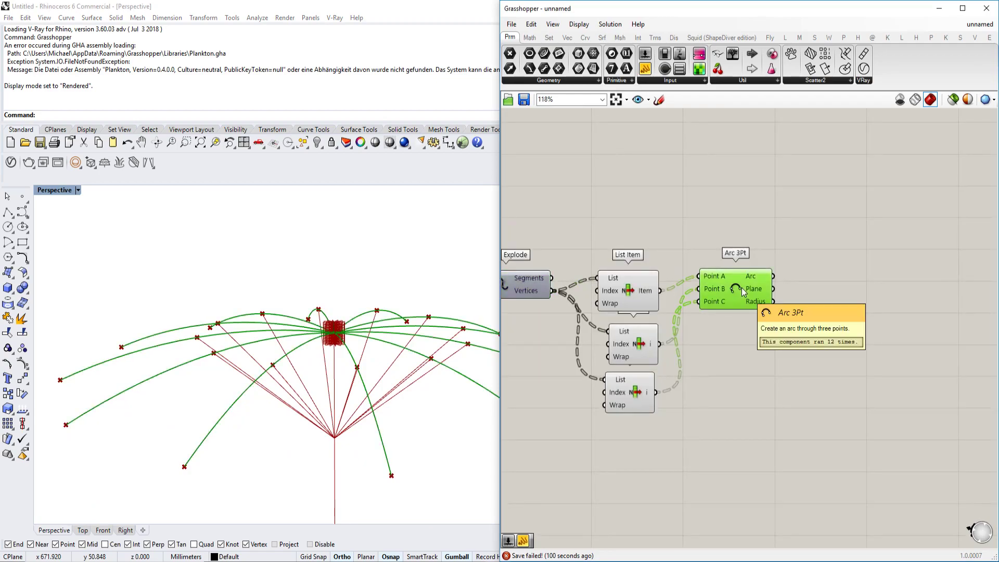
pyautogui.moveTo(320, 309); pyautogui.dragTo(291, 312, button='right')
pyautogui.scroll(-2, 513, 323)
pyautogui.moveTo(512, 323); pyautogui.dragTo(886, 291, button='right')
pyautogui.scroll(4, 754, 307)
pyautogui.scroll(-3, 701, 281)
pyautogui.moveTo(666, 270); pyautogui.dragTo(965, 388, button='right')
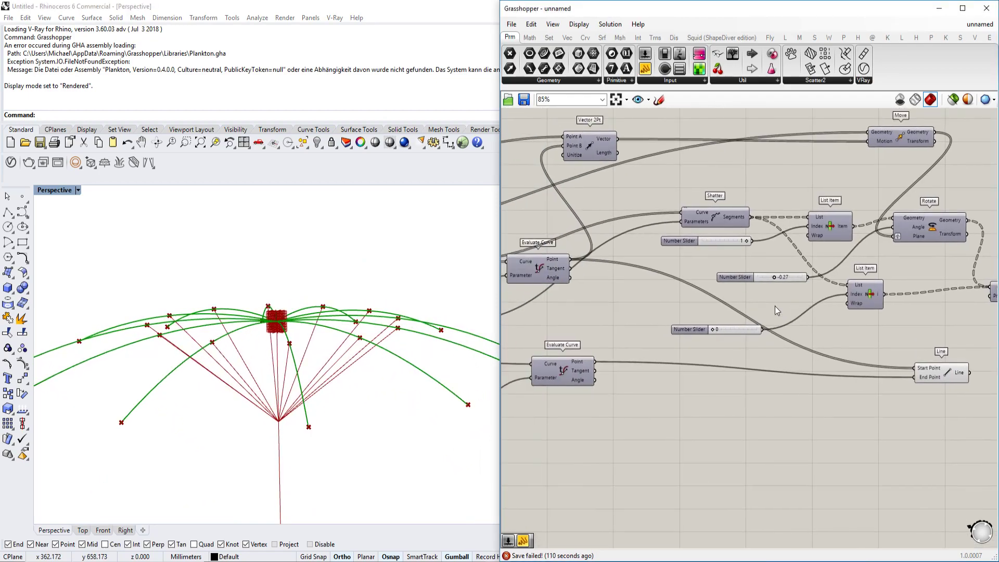
# Set the Number Slider feeding Rotate's Angle to -0.21, checking the rib curvature in the perspective view.
pyautogui.scroll(4, 738, 265)
pyautogui.scroll(1, 811, 288)
pyautogui.moveTo(827, 287)
pyautogui.mouseDown()
pyautogui.moveTo(843, 288)
pyautogui.moveTo(827, 291)
pyautogui.mouseUp()
pyautogui.scroll(-4, 317, 341)
pyautogui.scroll(3, 317, 354)
pyautogui.scroll(-5, 331, 323)
pyautogui.moveTo(317, 354); pyautogui.dragTo(270, 297, button='right')
pyautogui.scroll(6, 299, 333)
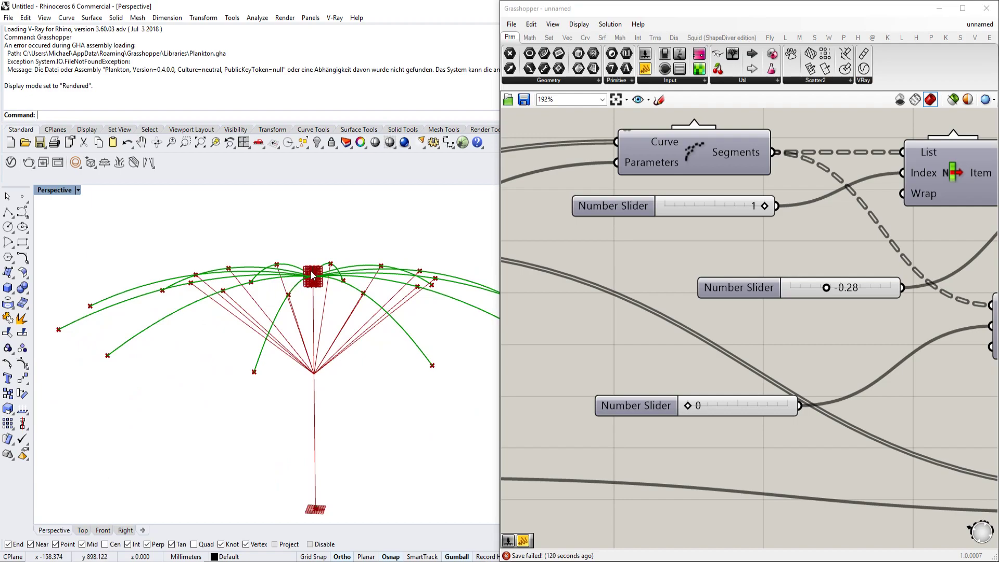
pyautogui.scroll(-6, 689, 307)
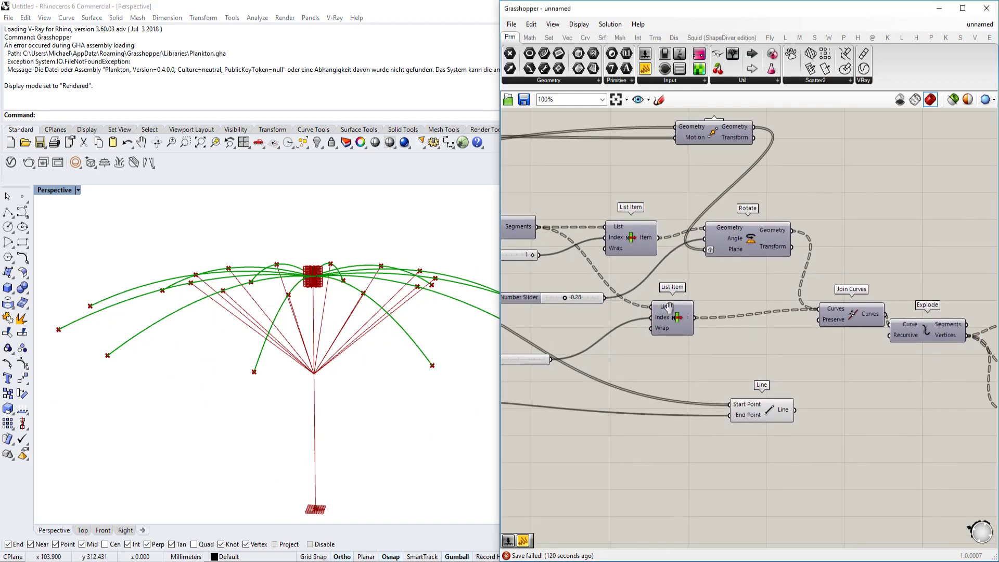
pyautogui.scroll(-2, 678, 278)
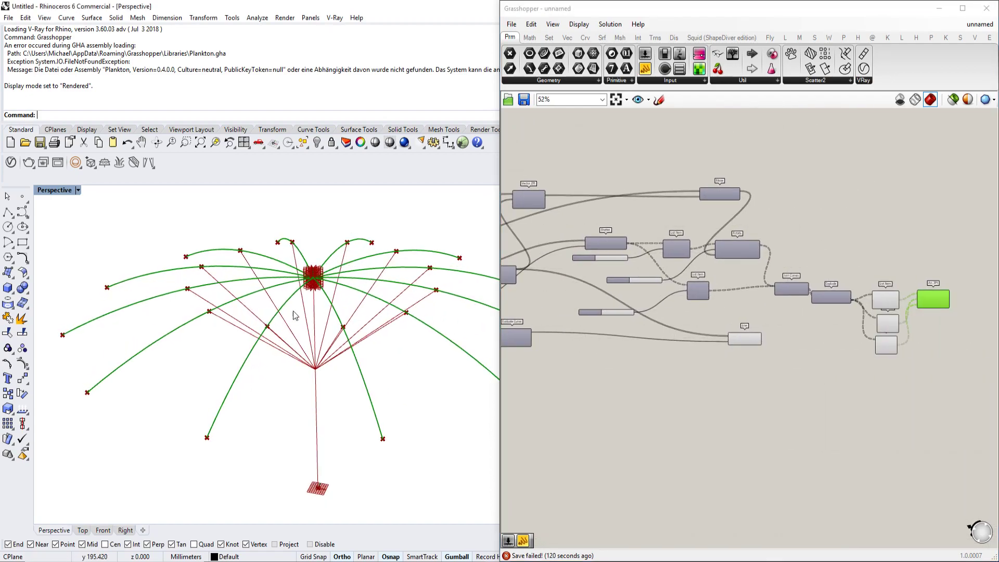
pyautogui.scroll(5, 617, 283)
pyautogui.moveTo(691, 288); pyautogui.dragTo(700, 288)
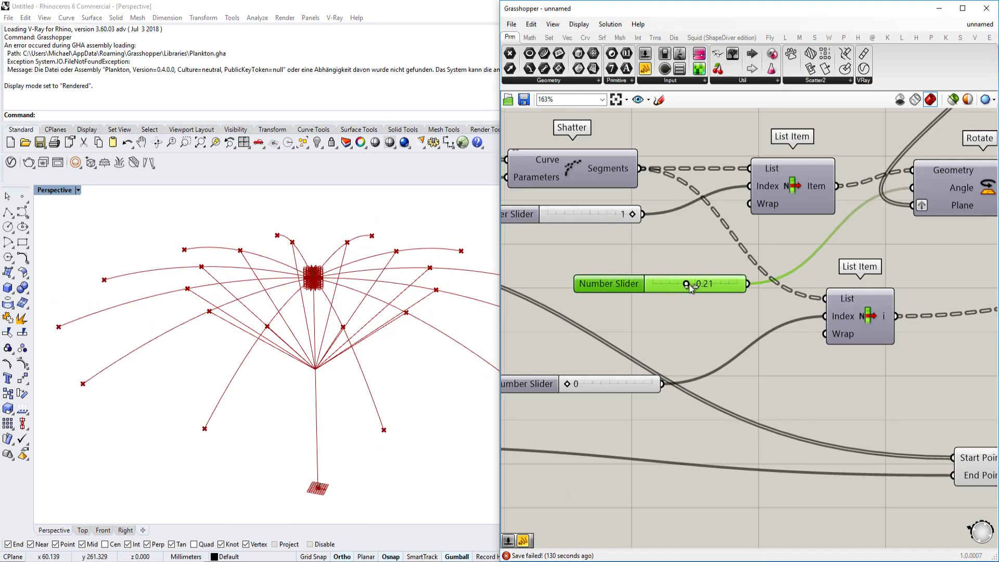
# Add a second Rotate component beside Arc 3Pt and connect Arc 3Pt's Arc output to its Geometry input.
pyautogui.scroll(-3, 698, 286)
pyautogui.doubleClick(816, 448)
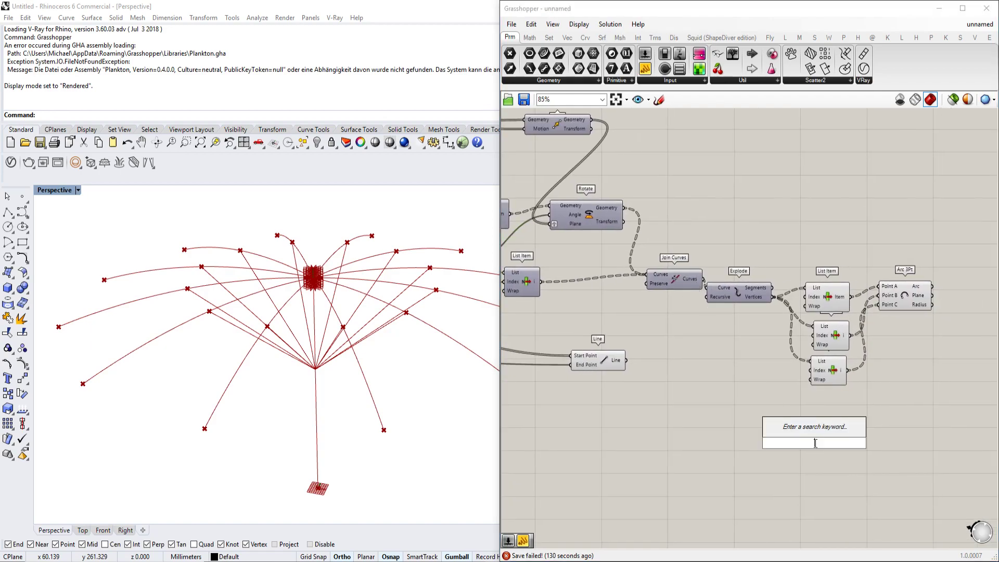
pyautogui.write('rot')
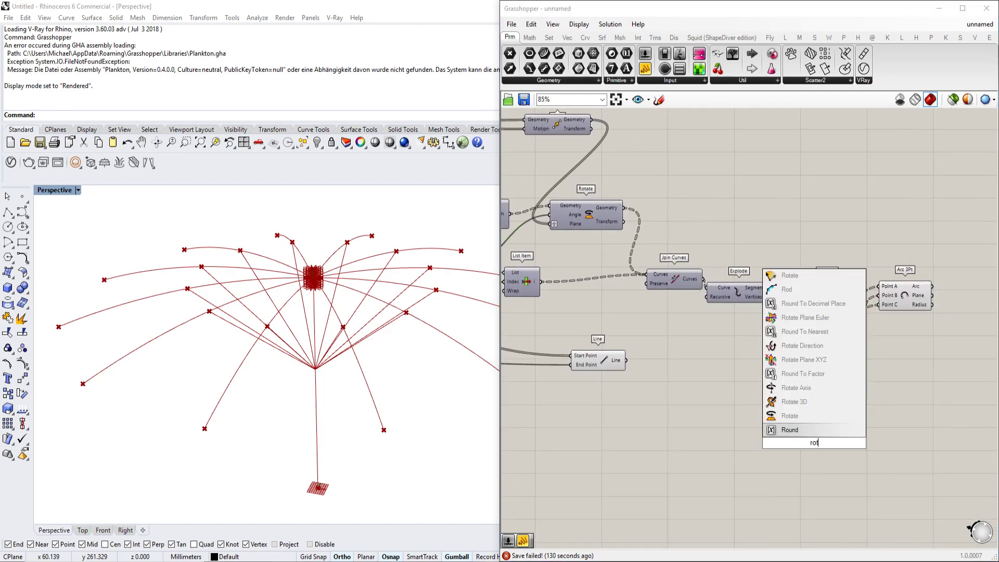
pyautogui.press('Return')
pyautogui.click(890, 295)
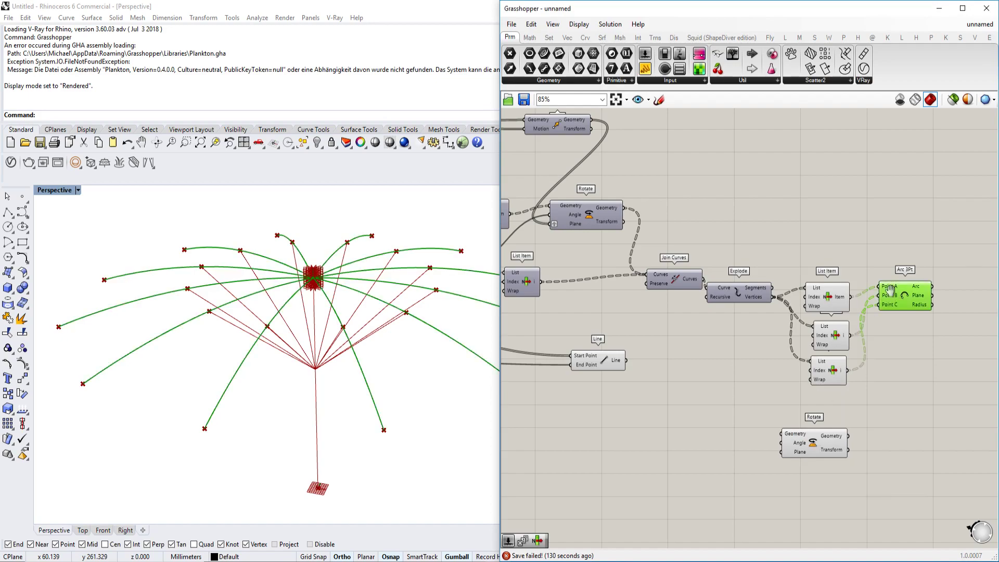
pyautogui.moveTo(843, 376); pyautogui.dragTo(754, 367, button='right')
pyautogui.moveTo(714, 436); pyautogui.dragTo(894, 311)
pyautogui.scroll(3, 844, 280)
# Add a Number Slider with value 90 for the new Rotate's Angle input, and switch that input to degrees.
pyautogui.doubleClick(839, 336)
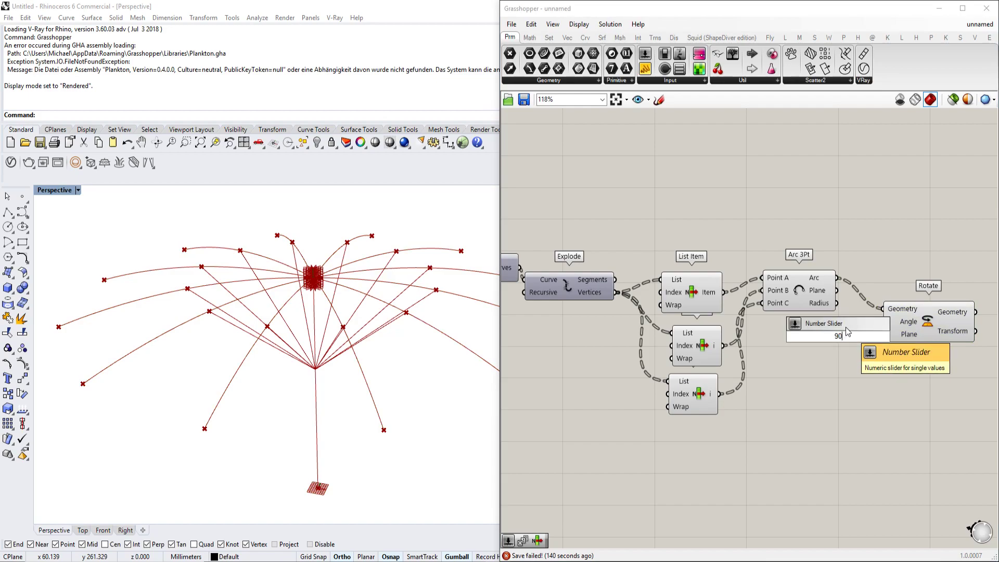
pyautogui.press('Return')
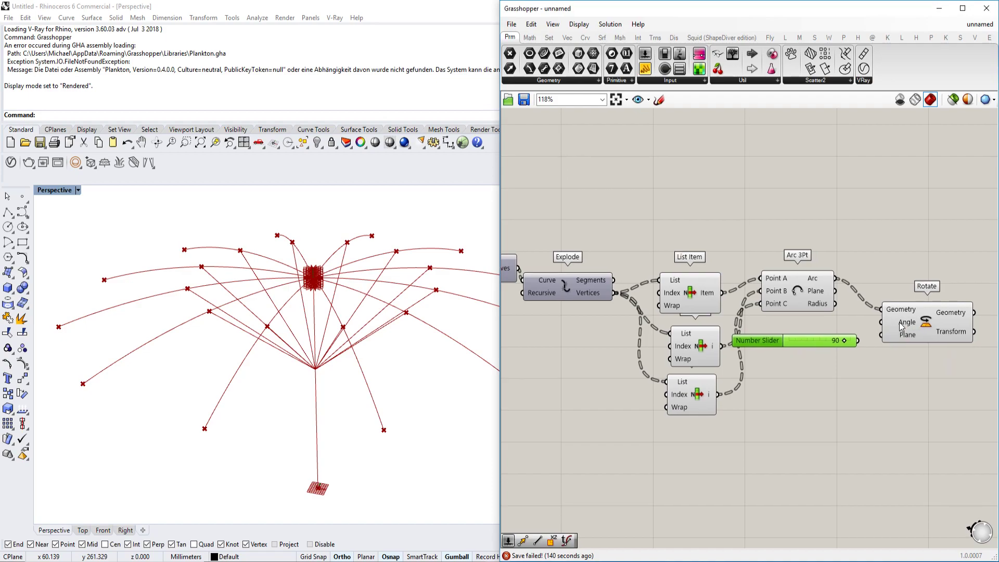
pyautogui.rightClick(907, 323)
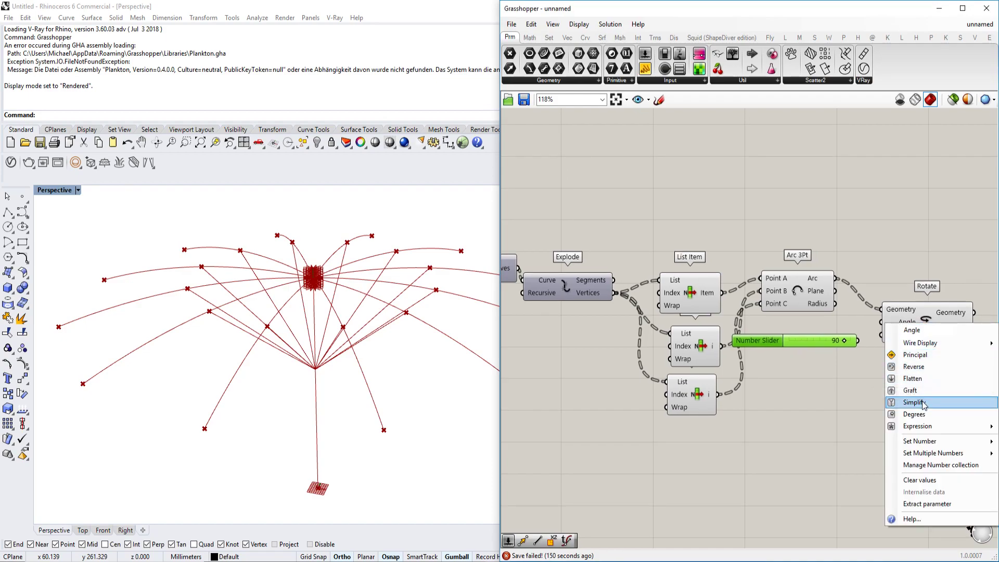
pyautogui.click(918, 414)
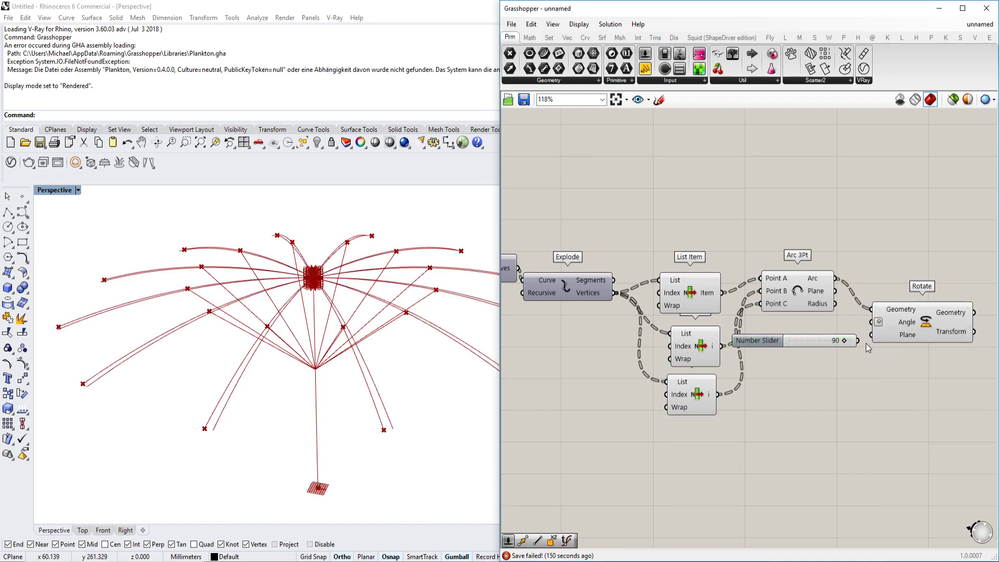
pyautogui.moveTo(870, 324); pyautogui.dragTo(917, 327)
pyautogui.moveTo(899, 340); pyautogui.dragTo(861, 337, button='right')
pyautogui.moveTo(778, 337); pyautogui.dragTo(792, 327)
# Connect Polar Array's Geometry output to the new Rotate's Plane input and graft that input.
pyautogui.moveTo(858, 330); pyautogui.dragTo(569, 319)
pyautogui.scroll(-5, 896, 342)
pyautogui.scroll(5, 581, 322)
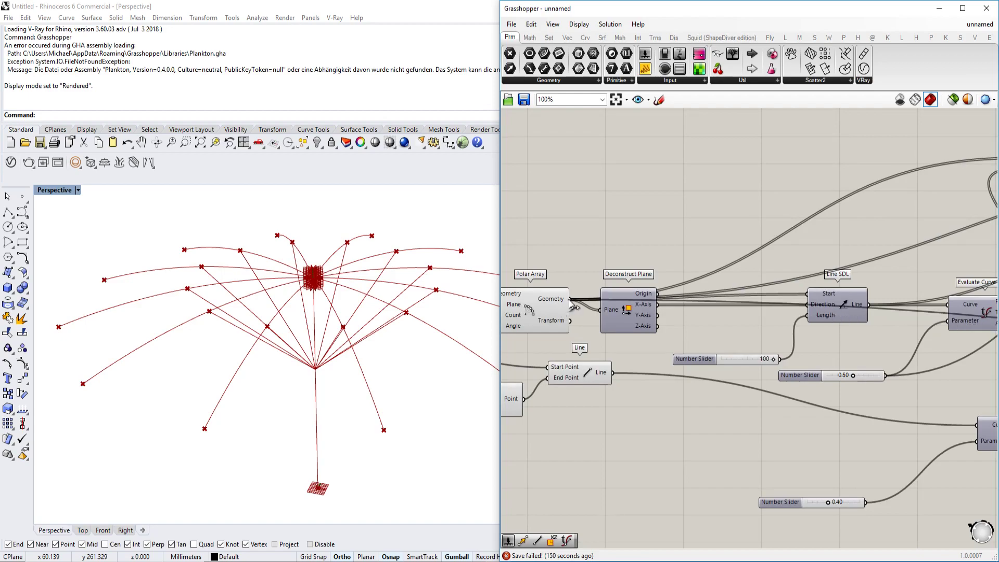
pyautogui.scroll(-4, 624, 312)
pyautogui.scroll(5, 844, 301)
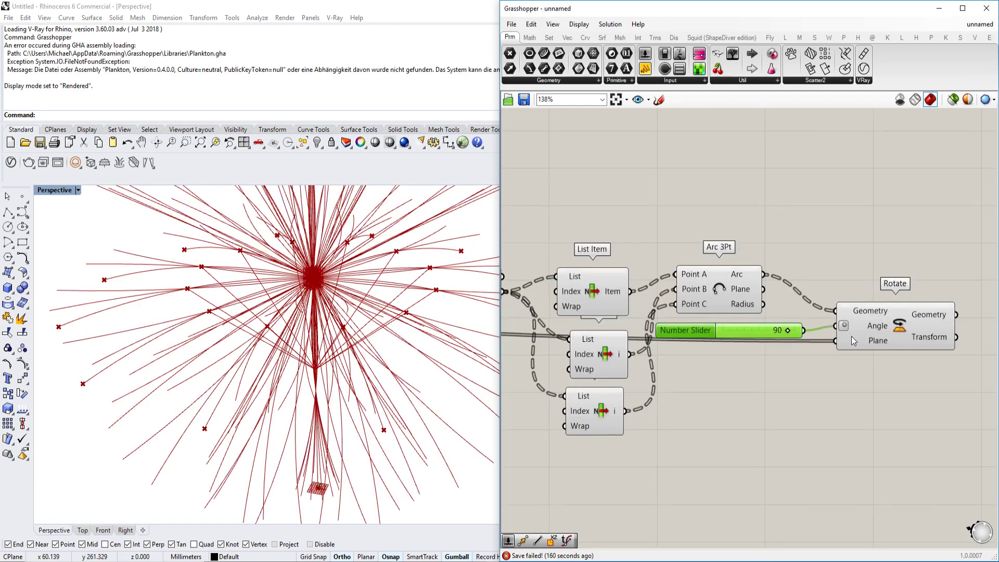
pyautogui.rightClick(853, 341)
pyautogui.click(879, 437)
pyautogui.click(864, 344)
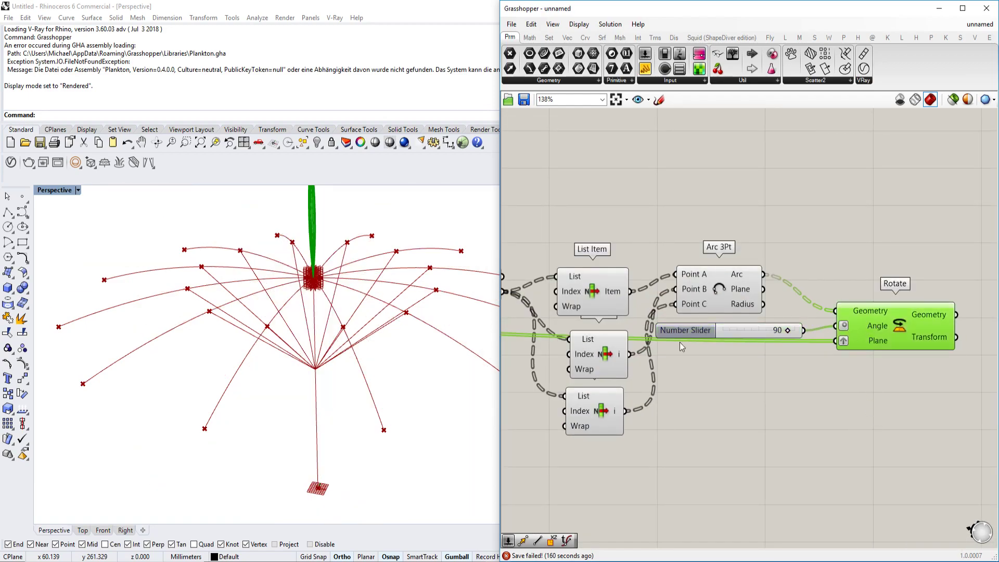
# Set the minimum of the new Rotate's angle slider to -90 and its value to -82.
pyautogui.scroll(3, 728, 343)
pyautogui.moveTo(823, 323); pyautogui.dragTo(698, 323)
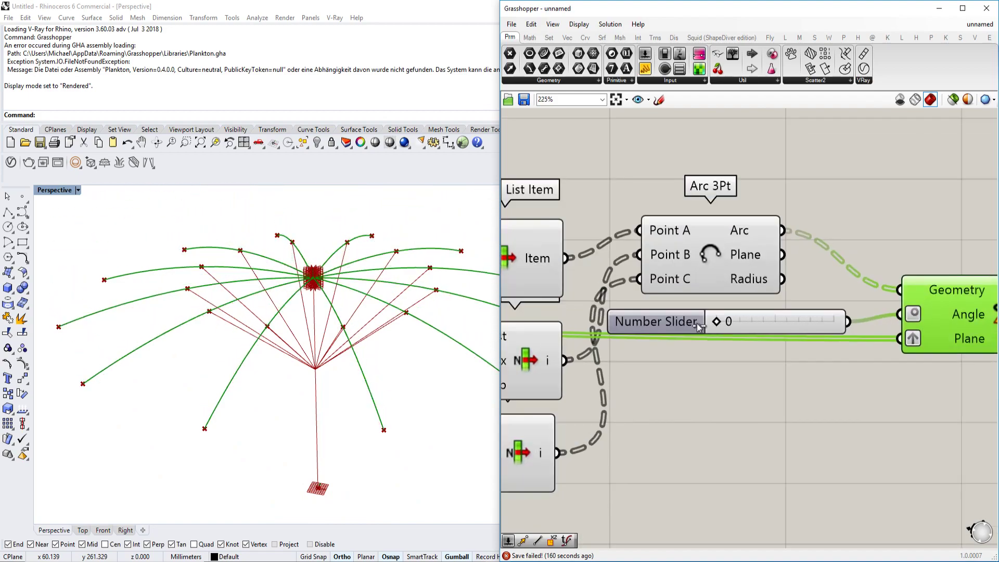
pyautogui.doubleClick(670, 321)
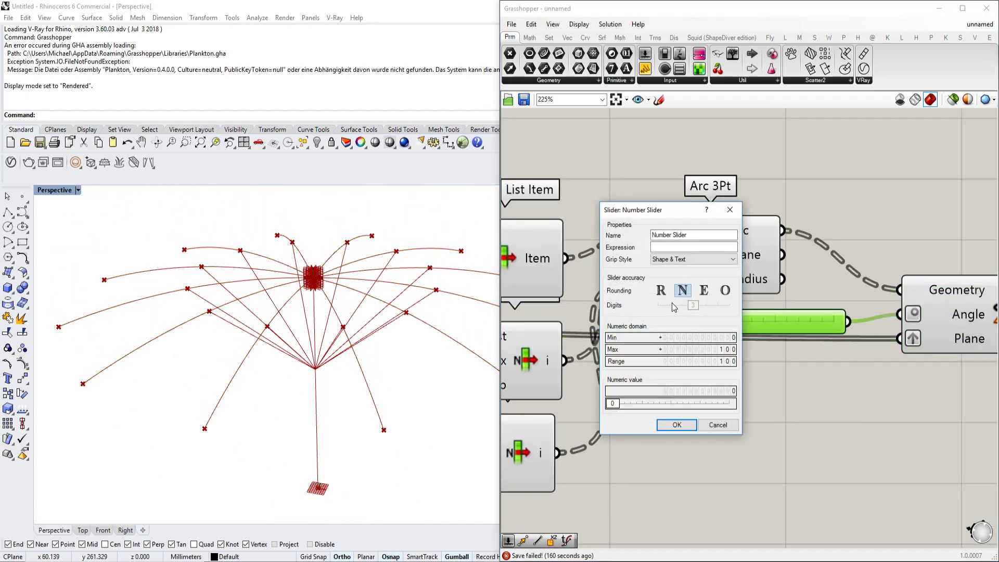
pyautogui.doubleClick(687, 336)
pyautogui.write('-90')
pyautogui.click(677, 424)
pyautogui.moveTo(774, 322); pyautogui.dragTo(721, 326)
pyautogui.moveTo(361, 350); pyautogui.dragTo(338, 340, button='right')
pyautogui.scroll(2, 333, 363)
pyautogui.scroll(-2, 656, 328)
pyautogui.scroll(-2, 339, 340)
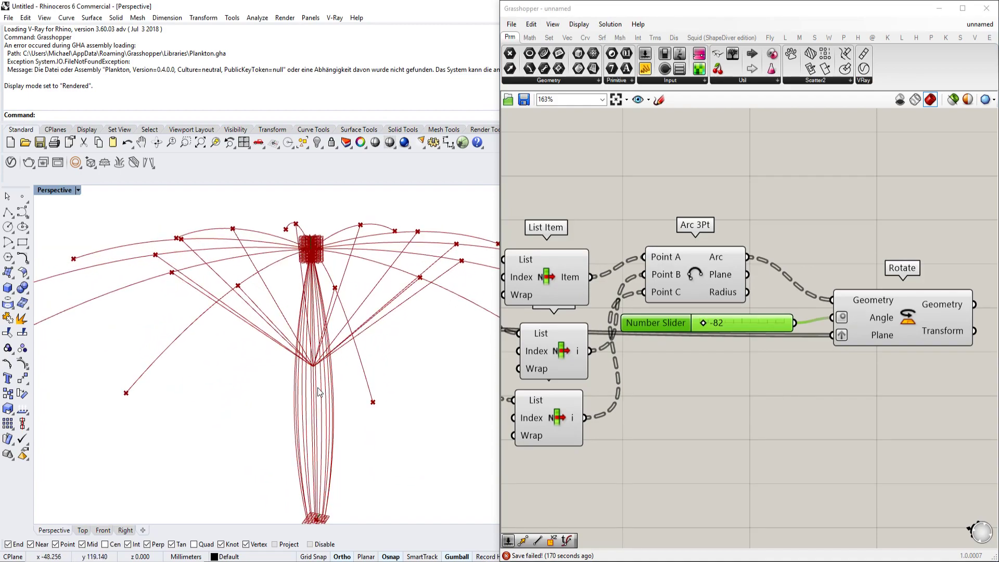
pyautogui.moveTo(318, 384); pyautogui.dragTo(317, 398, button='right')
# Move the degree angle slider below the stacked List Items and set it to -78.
pyautogui.scroll(-4, 769, 351)
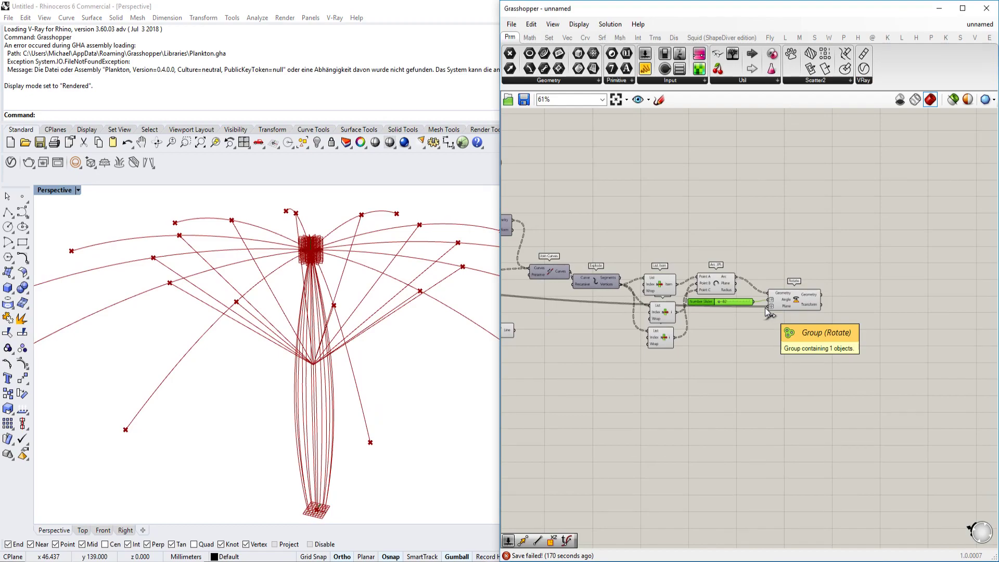
pyautogui.moveTo(764, 308); pyautogui.dragTo(800, 313, button='right')
pyautogui.moveTo(670, 303); pyautogui.dragTo(641, 295, button='right')
pyautogui.scroll(4, 736, 292)
pyautogui.scroll(-3, 770, 272)
pyautogui.moveTo(771, 271); pyautogui.dragTo(702, 361)
pyautogui.scroll(5, 572, 352)
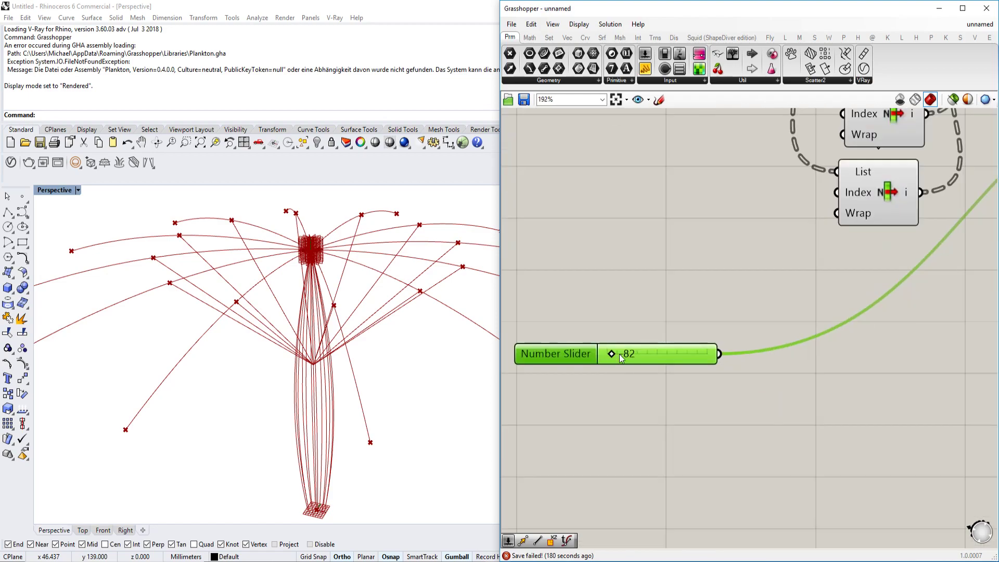
pyautogui.moveTo(618, 355); pyautogui.dragTo(615, 353)
# Add a Multiplication component in the empty area below the first Rotate's sliders.
pyautogui.scroll(-4, 615, 354)
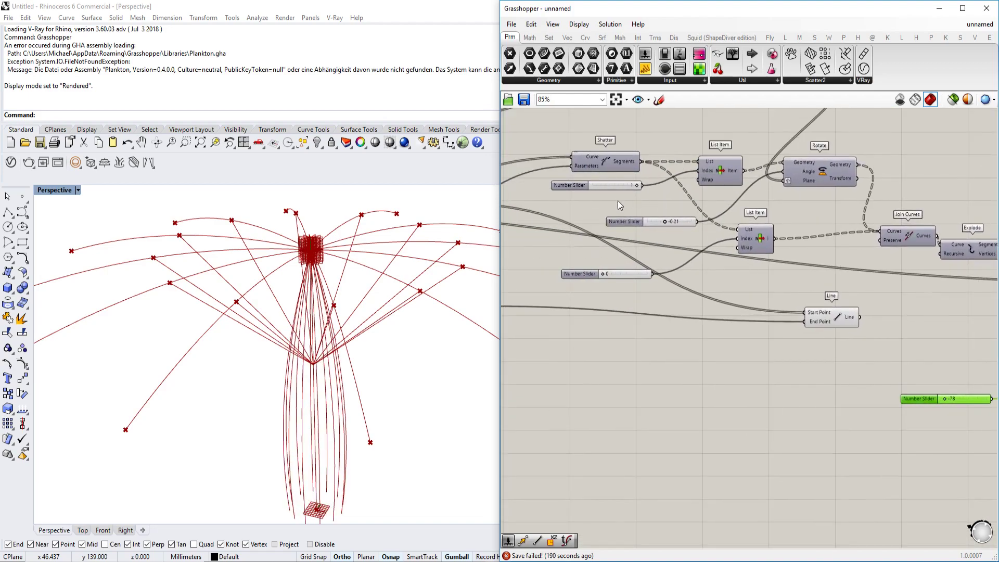
pyautogui.scroll(3, 627, 208)
pyautogui.scroll(-2, 719, 228)
pyautogui.moveTo(755, 362); pyautogui.dragTo(675, 354, button='right')
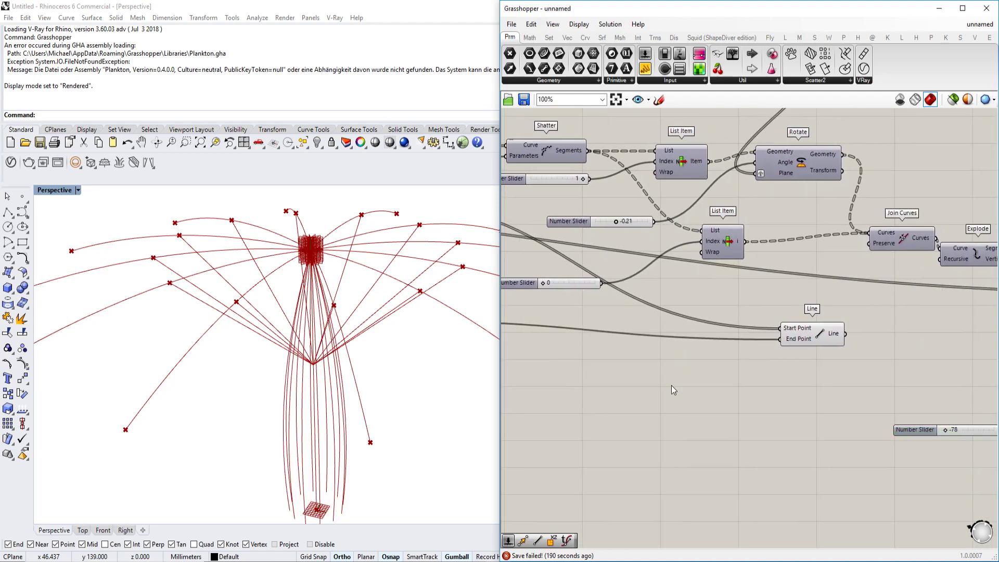
pyautogui.doubleClick(671, 385)
pyautogui.write('multi')
pyautogui.click(672, 368)
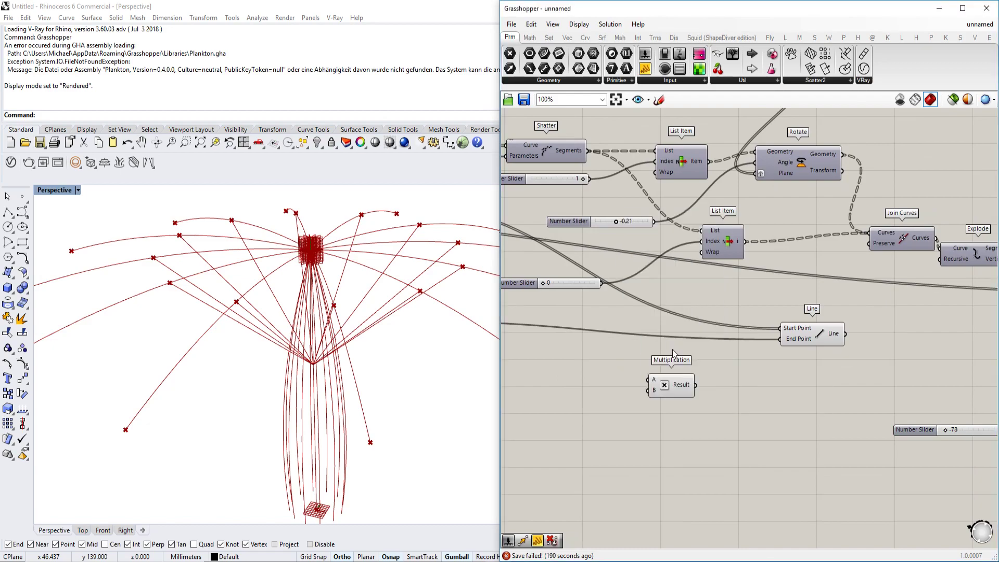
# Move the -78 degree slider and the Multiplication component next to each other below the Line component.
pyautogui.moveTo(758, 367); pyautogui.dragTo(809, 362)
pyautogui.moveTo(899, 407); pyautogui.dragTo(742, 403, button='right')
pyautogui.moveTo(754, 426); pyautogui.dragTo(507, 424)
pyautogui.moveTo(632, 385); pyautogui.dragTo(841, 353, button='right')
pyautogui.moveTo(866, 339); pyautogui.dragTo(815, 409)
pyautogui.scroll(3, 828, 420)
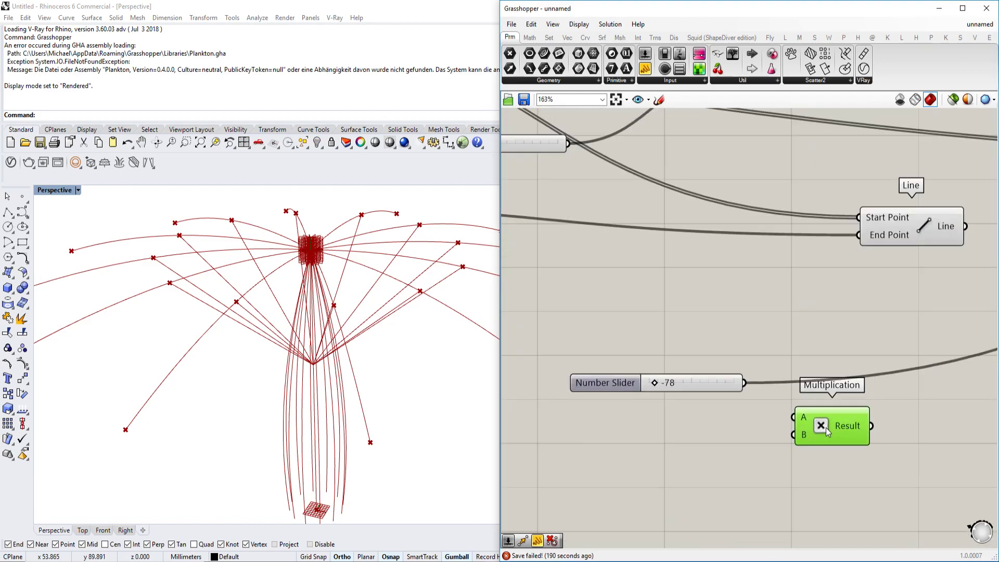
pyautogui.scroll(-2, 763, 396)
pyautogui.doubleClick(723, 429)
pyautogui.write('//')
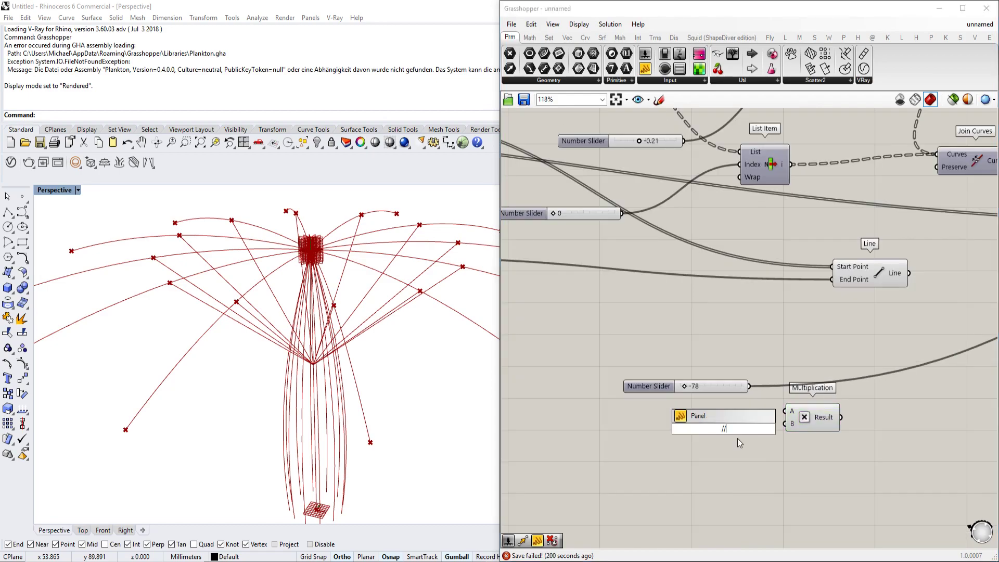
pyautogui.press('Escape')
pyautogui.doubleClick(704, 426)
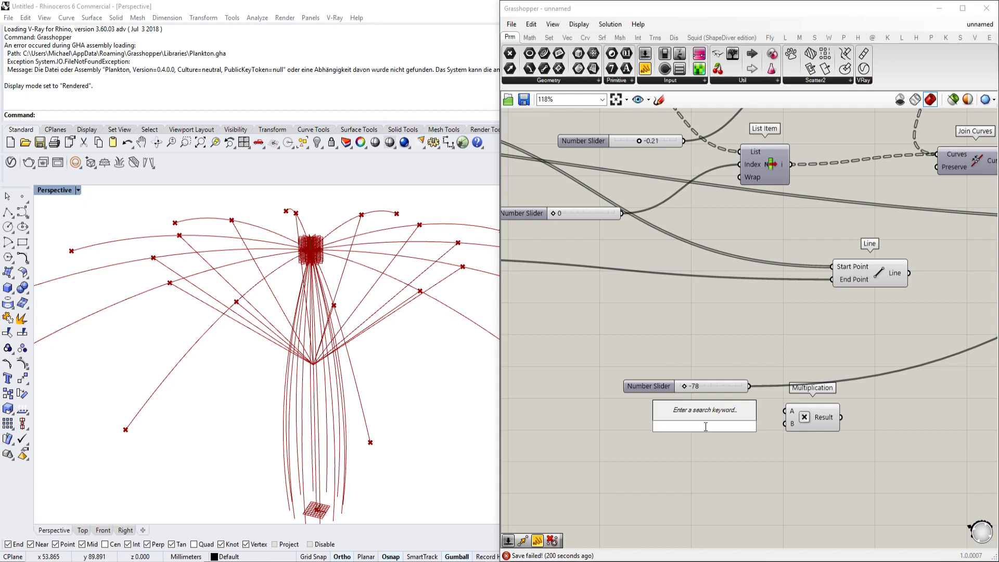
pyautogui.press('Escape')
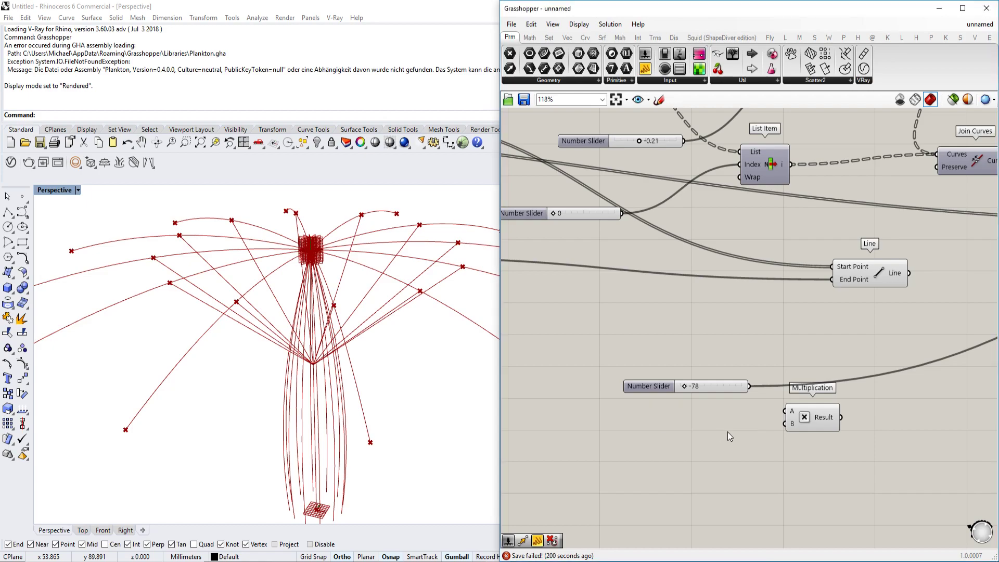
# Add a Division component in place of the Multiplication and connect the degree slider to its A input.
pyautogui.doubleClick(724, 436)
pyautogui.write('divis')
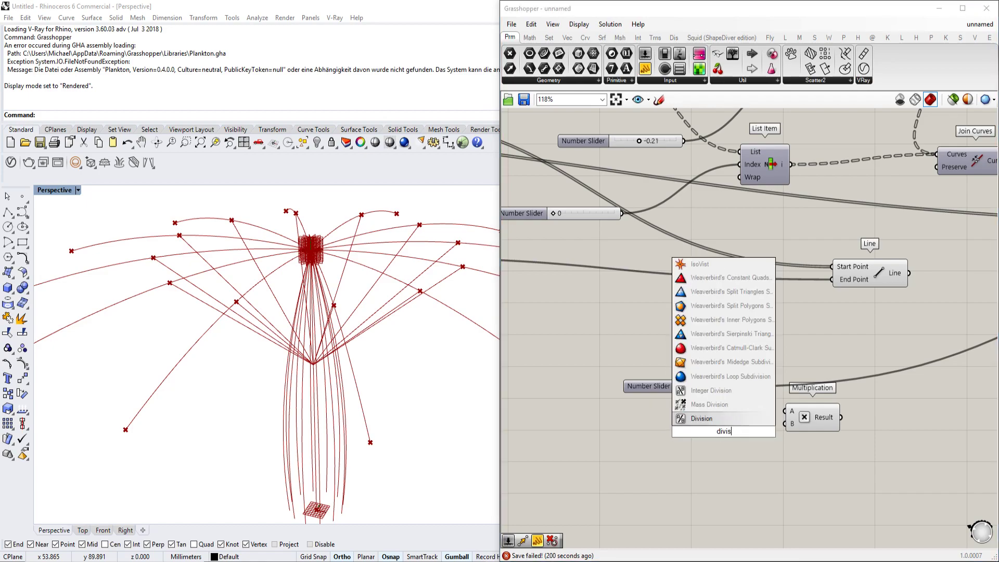
pyautogui.press('Return')
pyautogui.scroll(2, 796, 405)
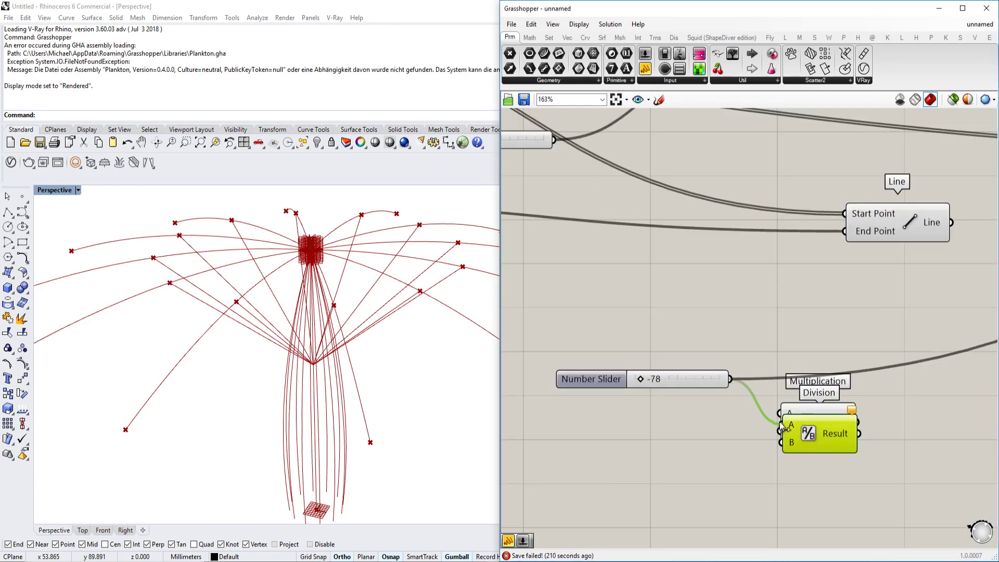
# Add a panel containing -90, connect it to Division's B input and check the division result.
pyautogui.doubleClick(678, 464)
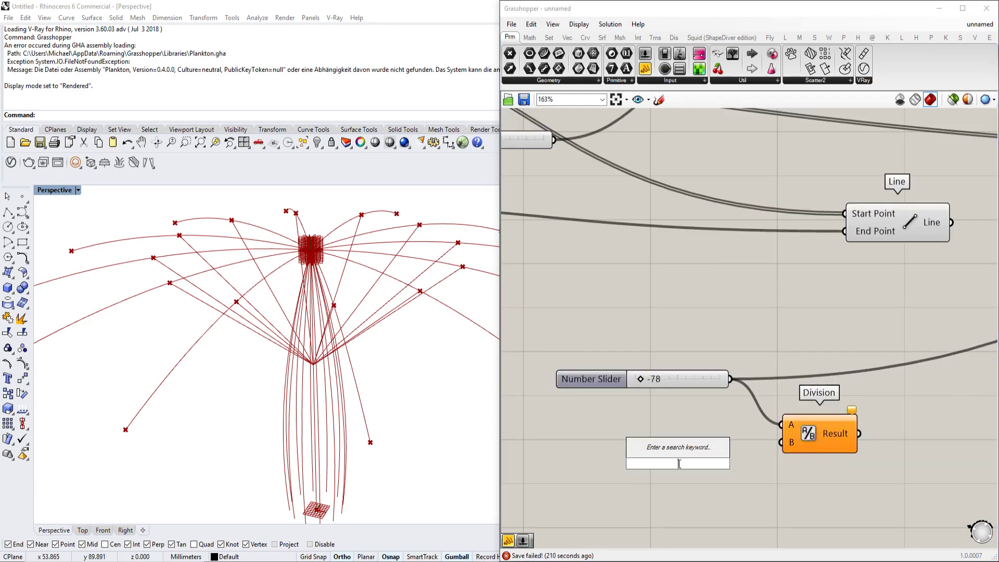
pyautogui.write('//')
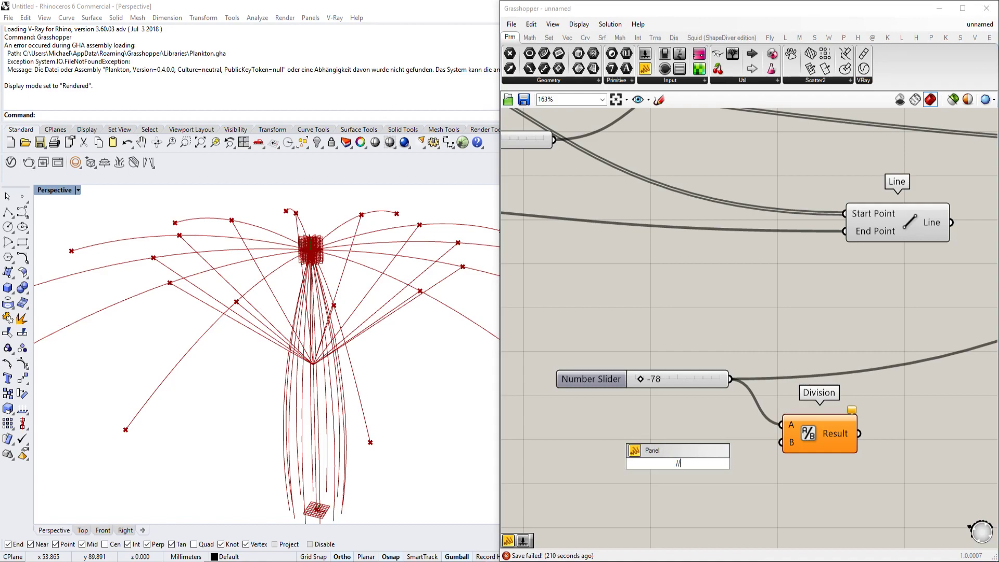
pyautogui.write('-90')
pyautogui.press('Return')
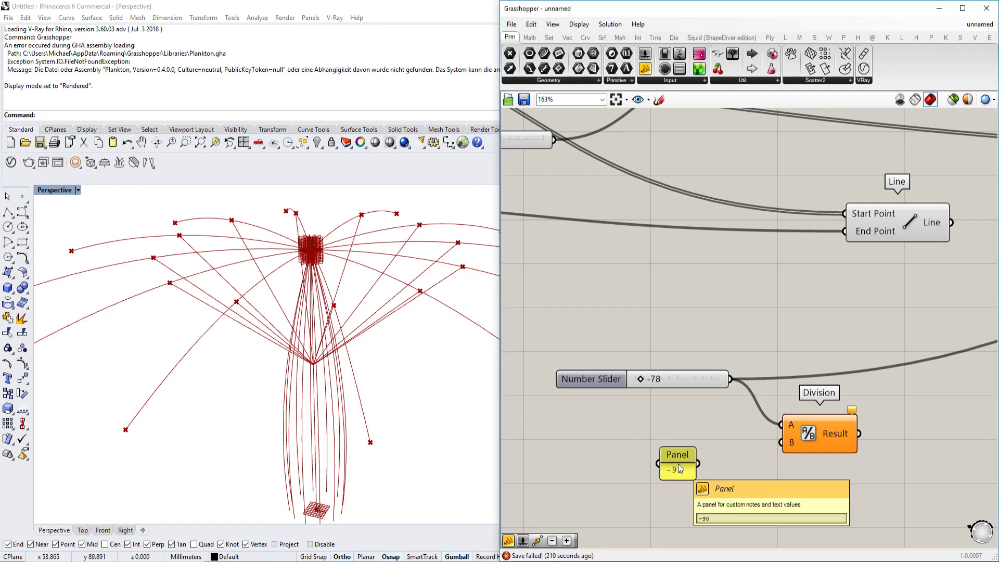
pyautogui.moveTo(705, 464); pyautogui.dragTo(782, 443)
pyautogui.scroll(-5, 884, 379)
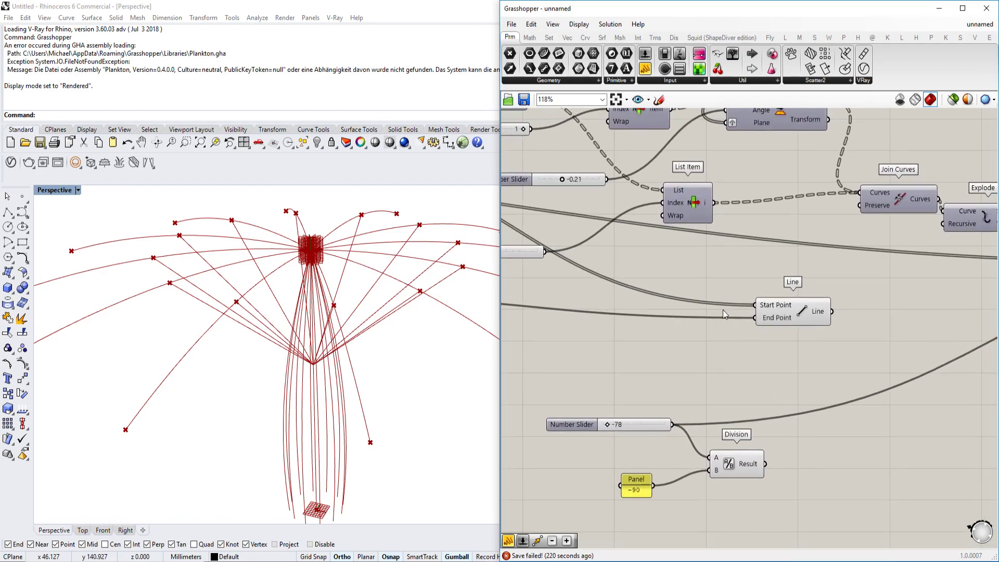
pyautogui.scroll(3, 762, 453)
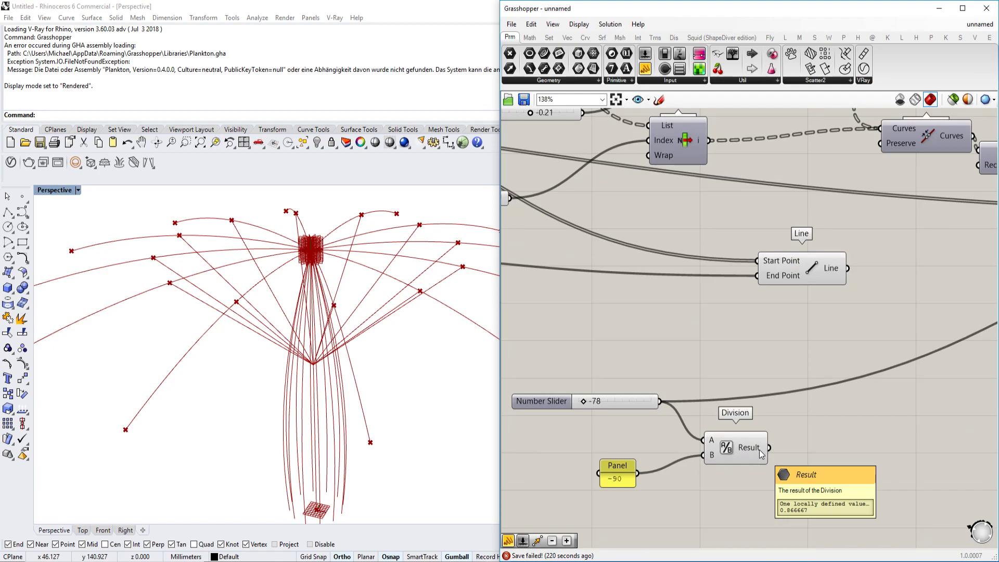
pyautogui.scroll(-1, 759, 450)
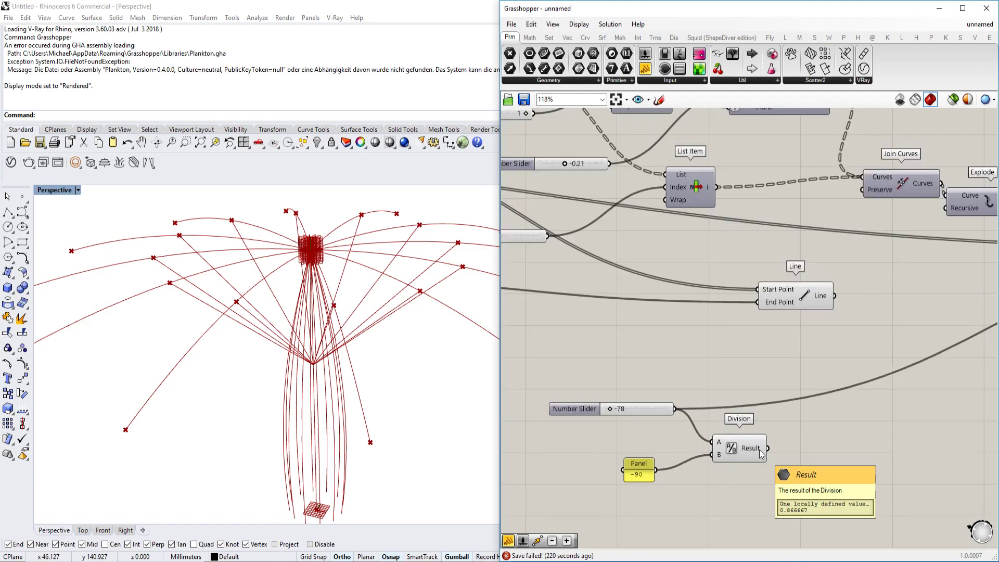
# Undo the stray wire change, set the degree slider to -4 and check Division's result.
pyautogui.scroll(1, 760, 450)
pyautogui.moveTo(660, 401); pyautogui.dragTo(638, 473)
pyautogui.hotkey('ctrl', 'z')
pyautogui.hotkey('ctrl', 'z')
pyautogui.moveTo(583, 401); pyautogui.dragTo(612, 401)
pyautogui.moveTo(753, 450)
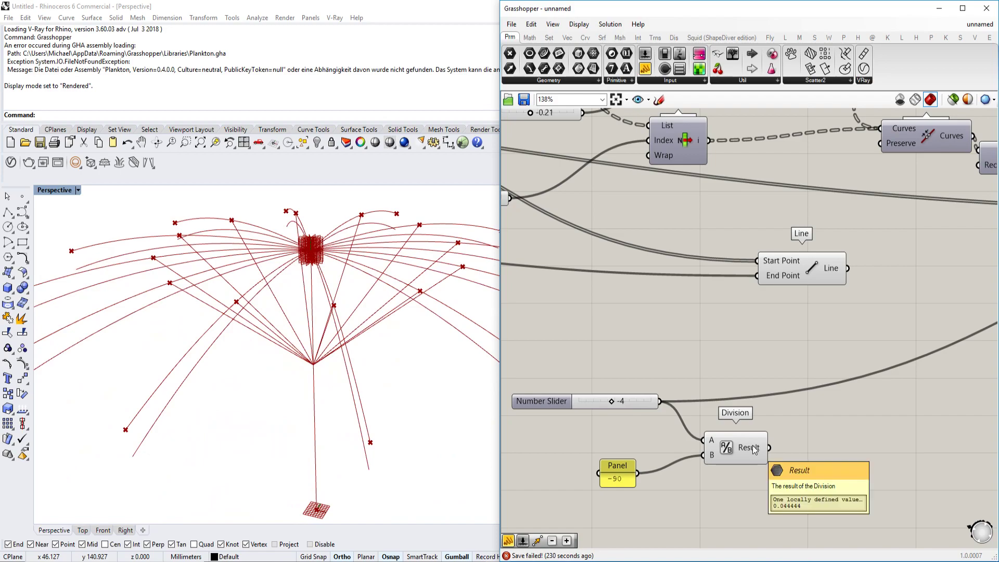
# Add a One Over X component, feed Division's Result into its Value input and align it beside Division.
pyautogui.moveTo(831, 465); pyautogui.dragTo(745, 435, button='right')
pyautogui.doubleClick(745, 435)
pyautogui.doubleClick(763, 441)
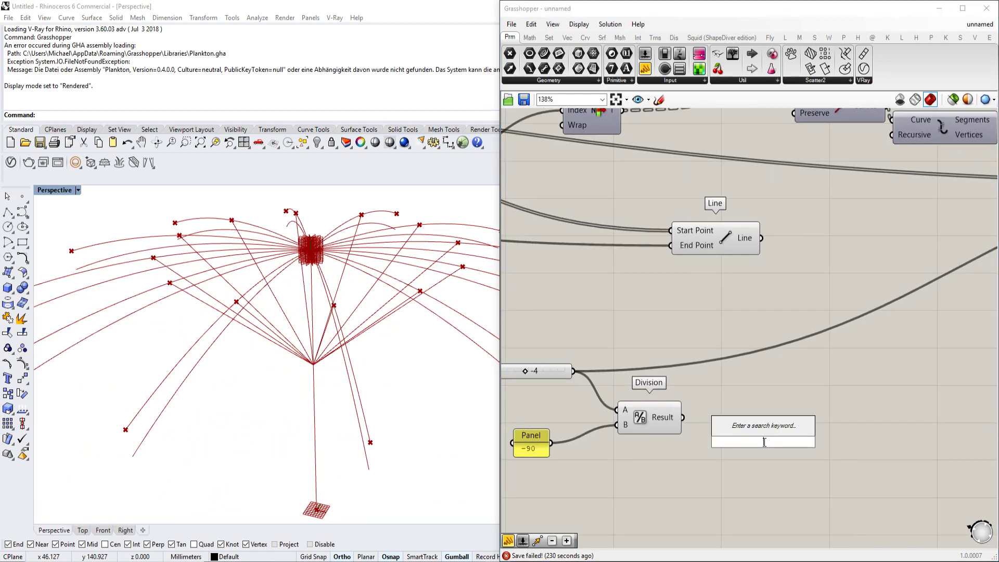
pyautogui.write('onver over')
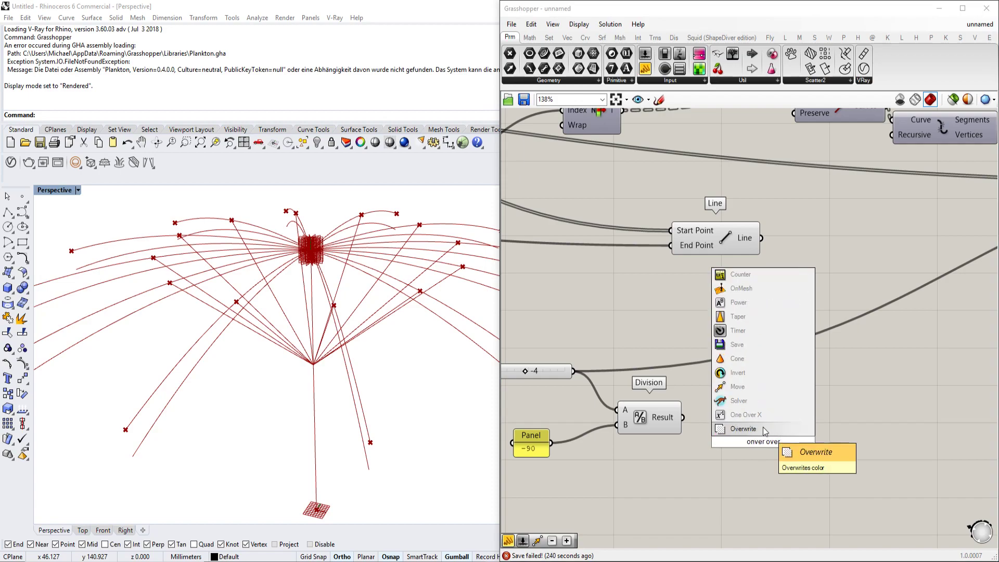
pyautogui.click(750, 416)
pyautogui.moveTo(683, 418); pyautogui.dragTo(725, 441)
pyautogui.moveTo(788, 445); pyautogui.dragTo(784, 421)
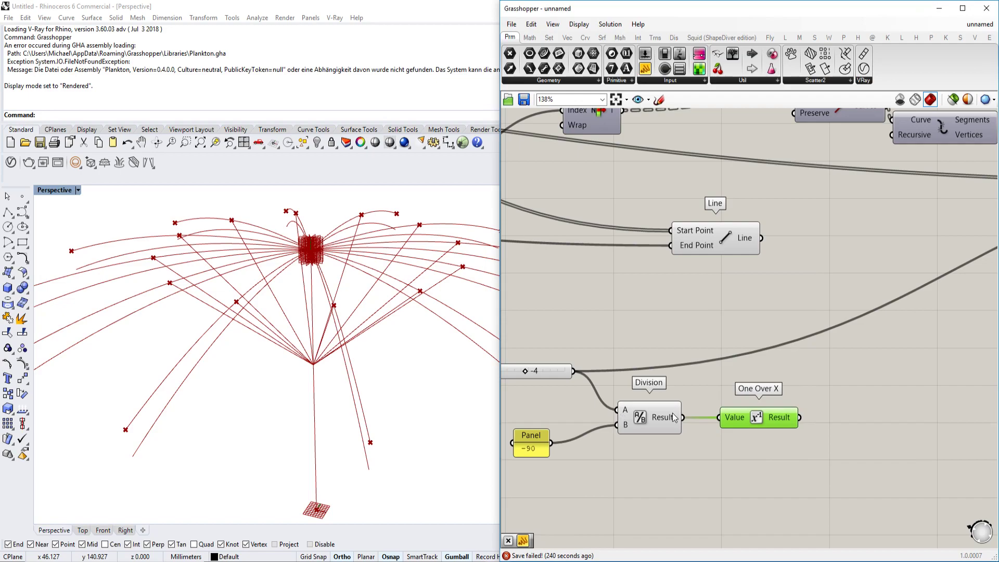
# Swap Division's inputs so the -90 panel feeds A and the degree slider feeds B, and check One Over X's result.
pyautogui.moveTo(672, 419); pyautogui.dragTo(734, 415, button='right')
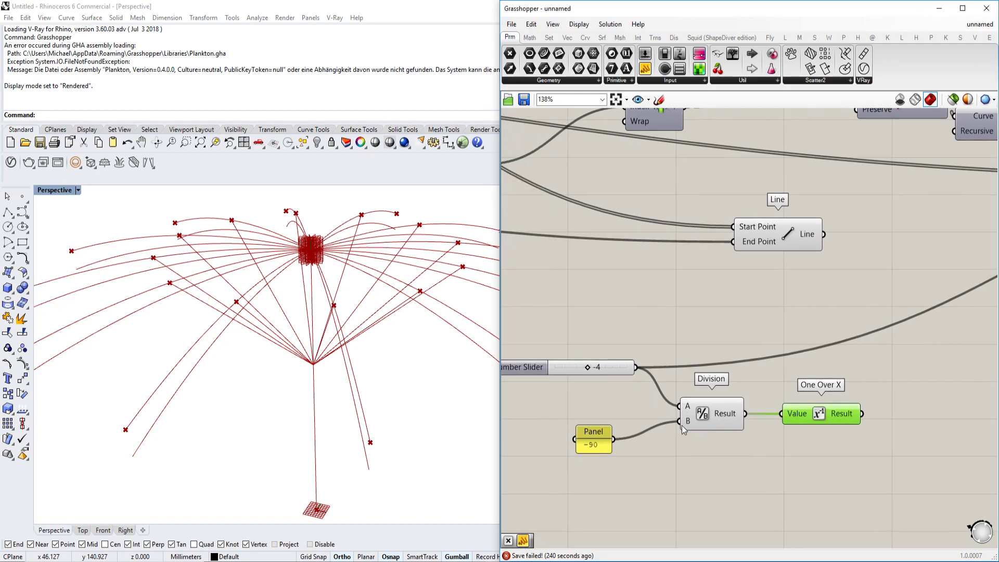
pyautogui.scroll(3, 624, 371)
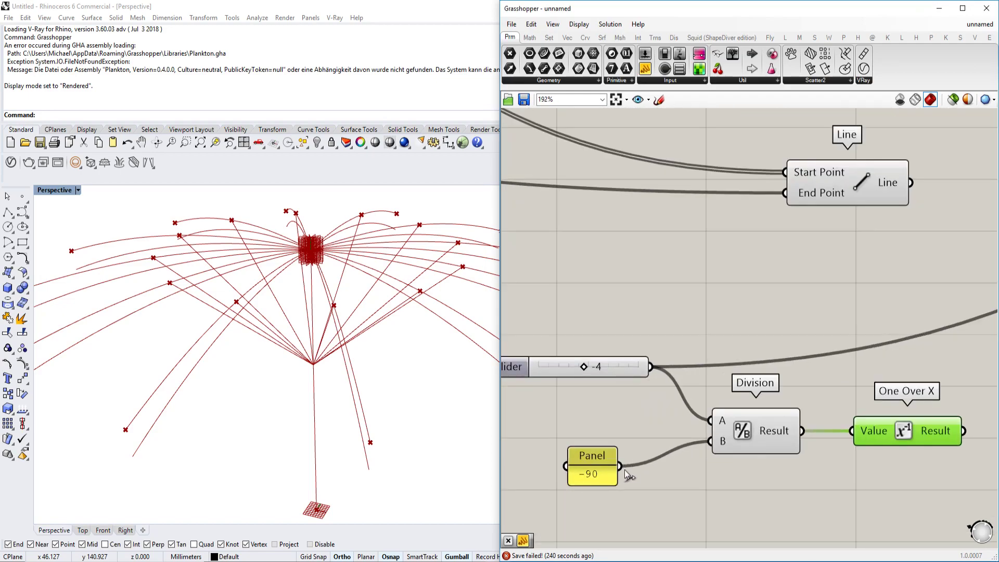
pyautogui.moveTo(644, 440); pyautogui.dragTo(706, 418)
pyautogui.moveTo(650, 366); pyautogui.dragTo(709, 442)
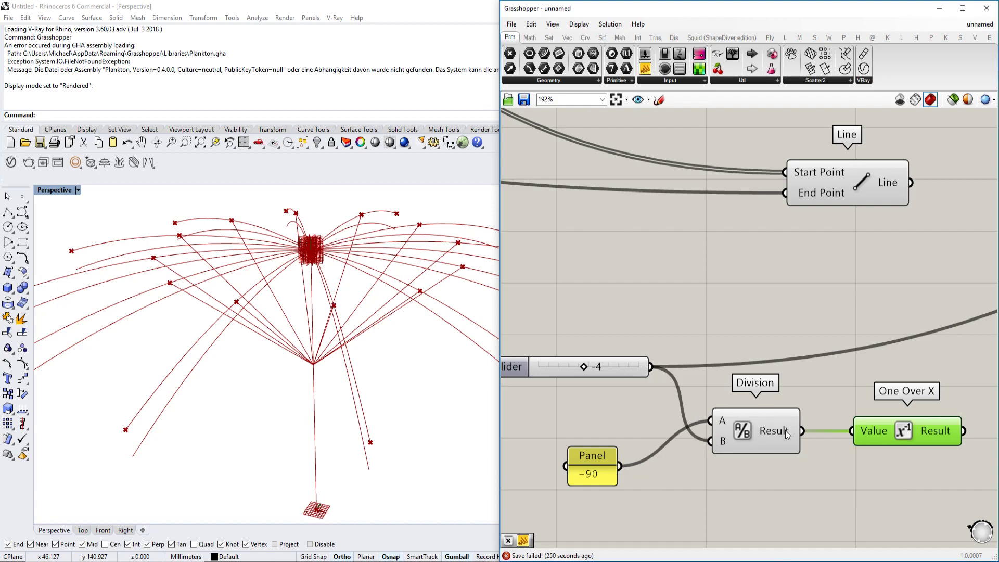
pyautogui.moveTo(934, 432)
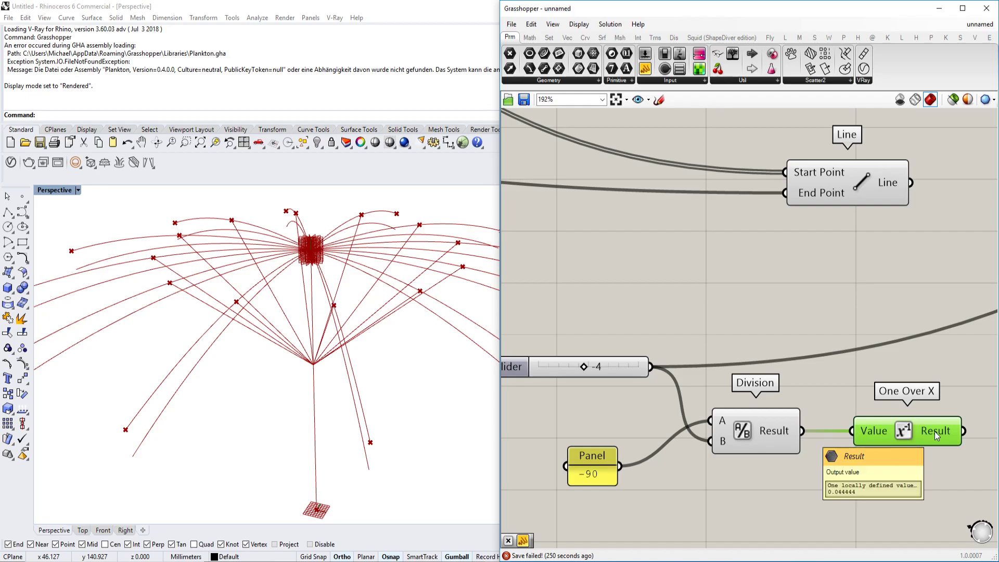
# Examine the Division and One Over X chain together with the first Rotate, its angle slider and the List Items.
pyautogui.scroll(-5, 934, 432)
pyautogui.moveTo(818, 422); pyautogui.dragTo(739, 423, button='right')
pyautogui.scroll(4, 725, 423)
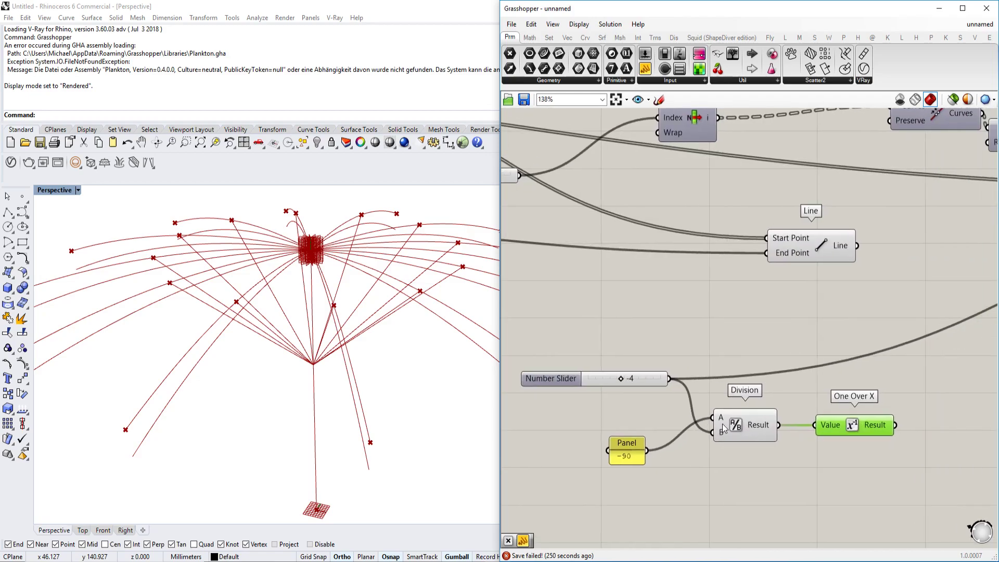
pyautogui.scroll(-3, 734, 429)
pyautogui.moveTo(810, 427); pyautogui.dragTo(833, 409, button='right')
pyautogui.scroll(2, 812, 419)
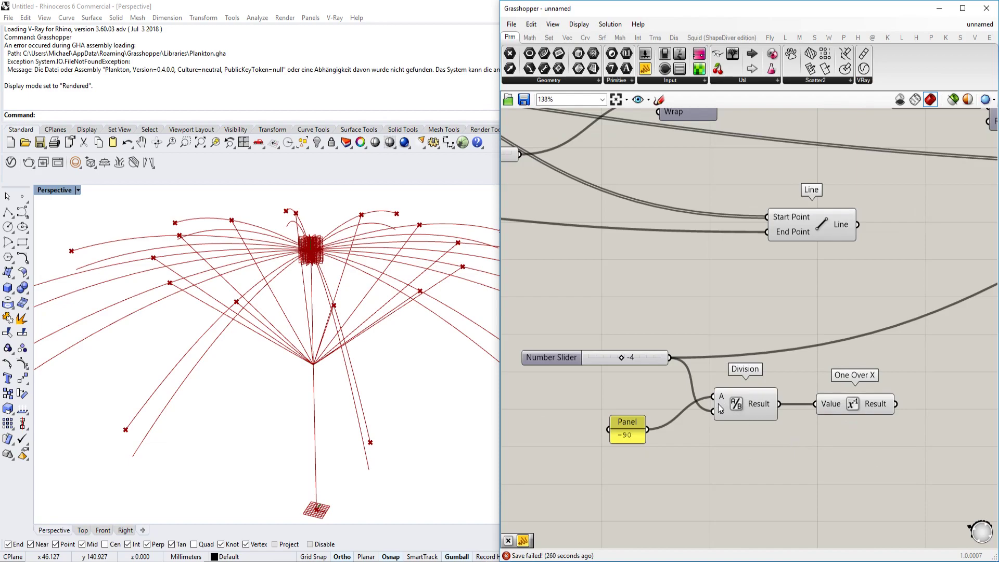
pyautogui.scroll(-2, 748, 376)
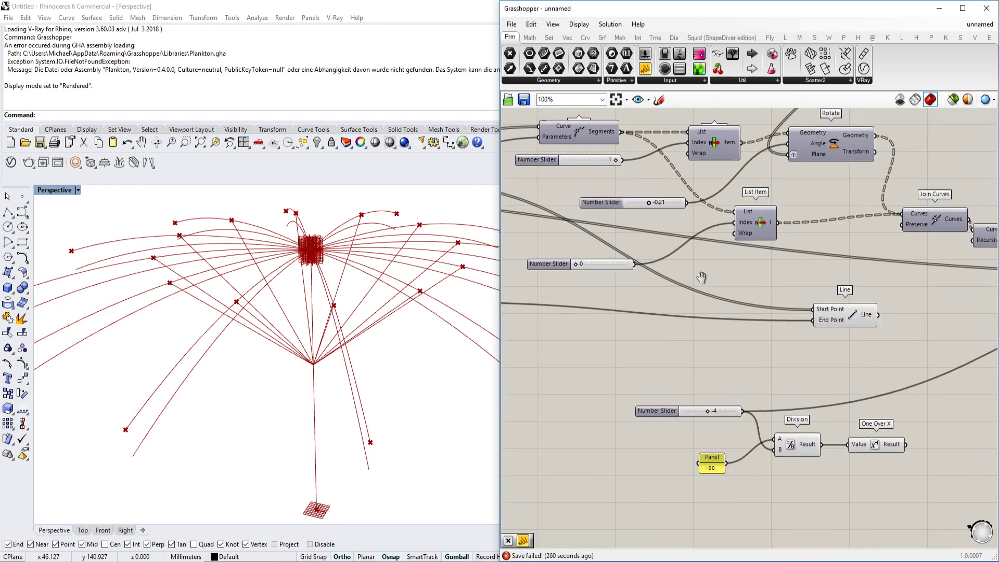
pyautogui.moveTo(813, 260); pyautogui.dragTo(961, 306, button='right')
pyautogui.moveTo(853, 305); pyautogui.dragTo(710, 276, button='right')
pyautogui.scroll(1, 813, 278)
pyautogui.scroll(-1, 742, 282)
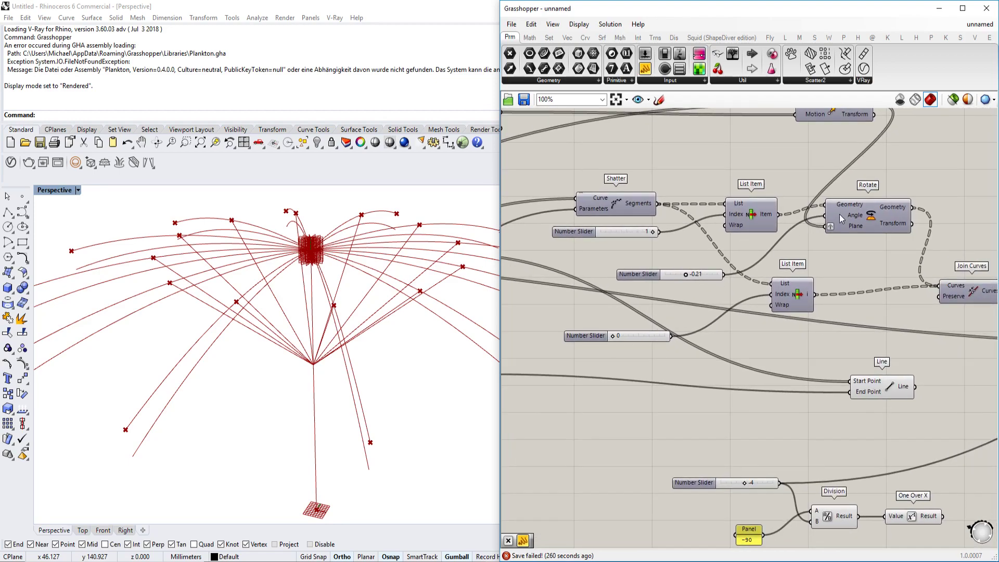
pyautogui.moveTo(835, 298); pyautogui.dragTo(751, 232, button='right')
pyautogui.moveTo(734, 418); pyautogui.dragTo(754, 388, button='right')
pyautogui.scroll(1, 727, 366)
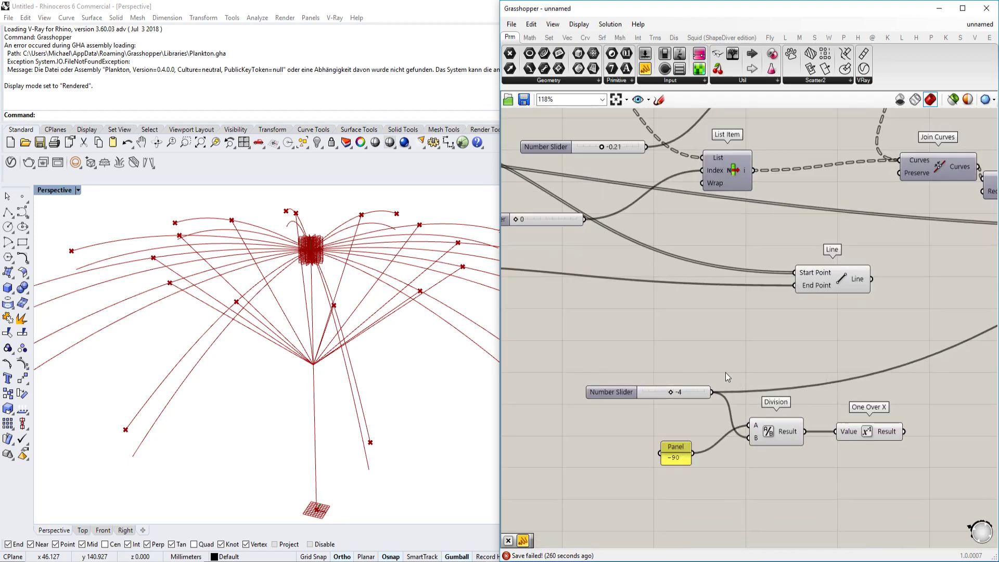
pyautogui.scroll(1, 701, 396)
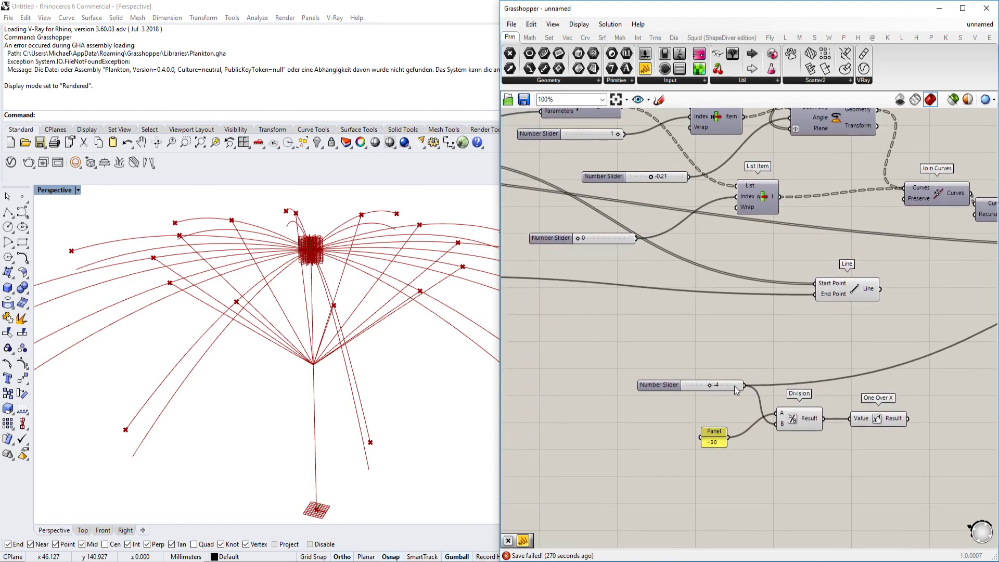
pyautogui.moveTo(737, 390); pyautogui.dragTo(716, 376, button='right')
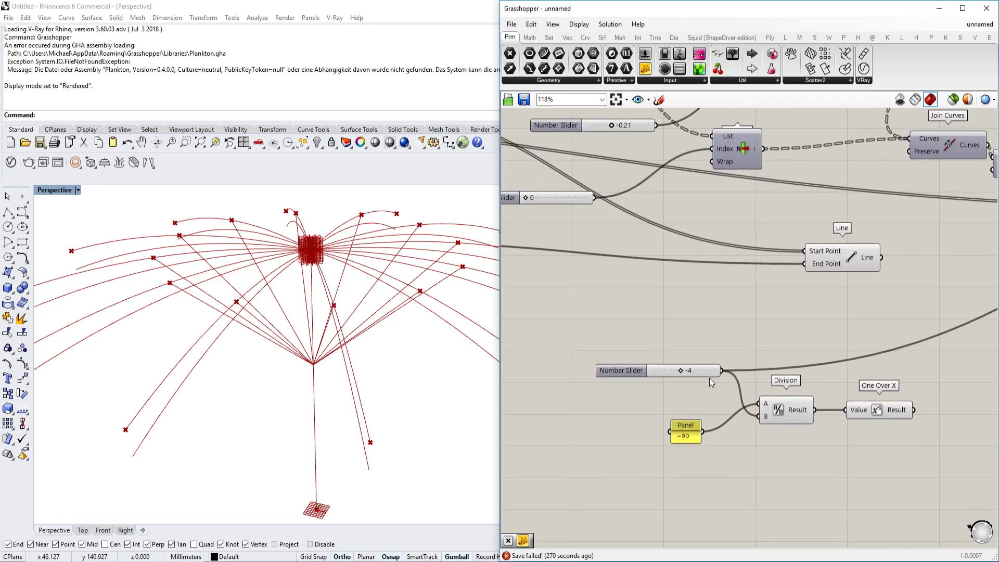
# Set the degree slider to -23 and add a panel containing 90 above it.
pyautogui.moveTo(678, 369)
pyautogui.mouseDown()
pyautogui.moveTo(647, 372)
pyautogui.moveTo(672, 374)
pyautogui.mouseUp()
pyautogui.moveTo(750, 398); pyautogui.dragTo(699, 381, button='right')
pyautogui.doubleClick(607, 297)
pyautogui.write('/')
pyautogui.press('BackSpace')
pyautogui.write('((')
pyautogui.press('BackSpace')
pyautogui.press('BackSpace')
pyautogui.write('//)0')
pyautogui.press('Return')
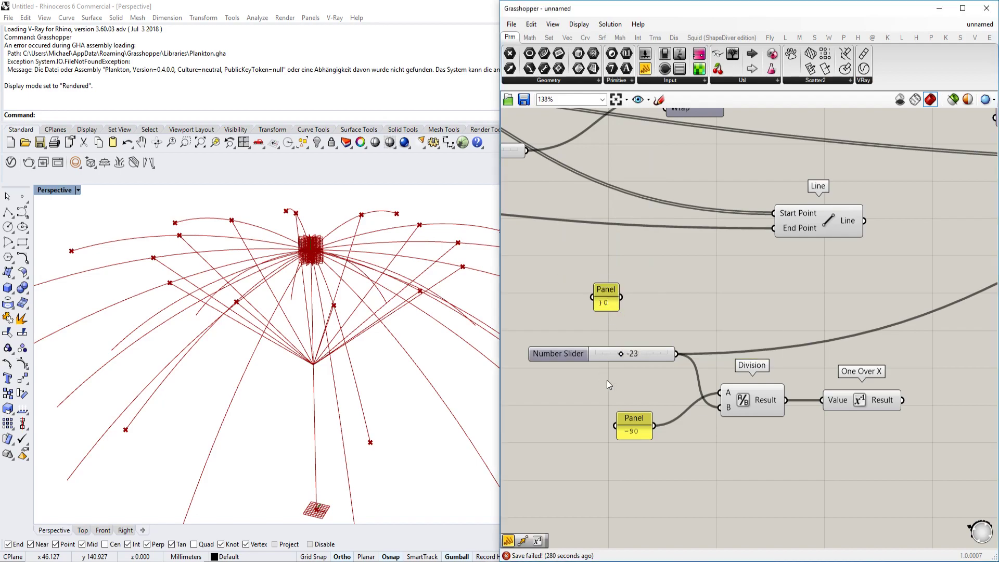
pyautogui.doubleClick(605, 301)
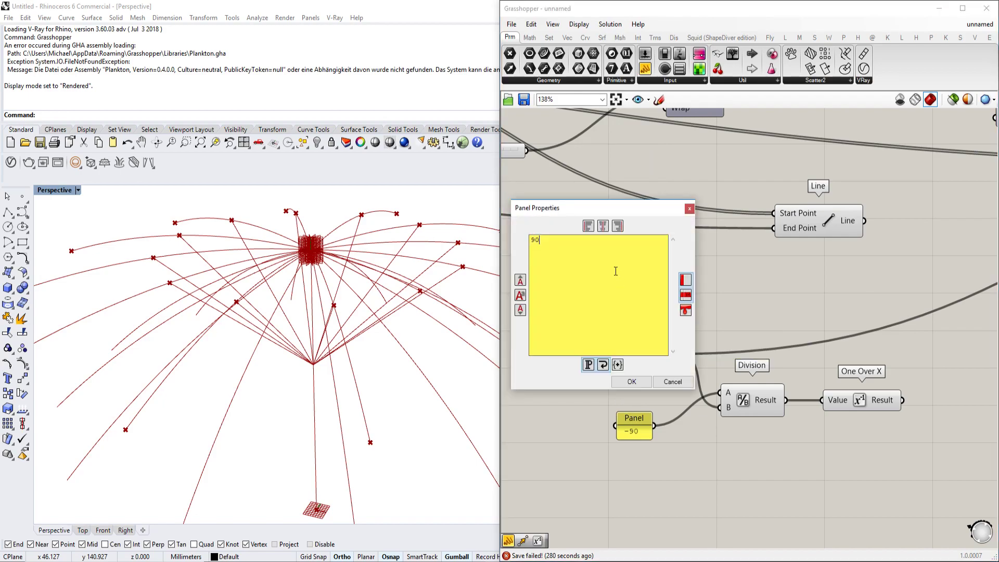
pyautogui.click(630, 382)
# Add a Subtraction component beside the 90 panel and connect the panel to its A input.
pyautogui.scroll(-2, 638, 317)
pyautogui.doubleClick(629, 305)
pyautogui.press('Escape')
pyautogui.doubleClick(627, 307)
pyautogui.write('su')
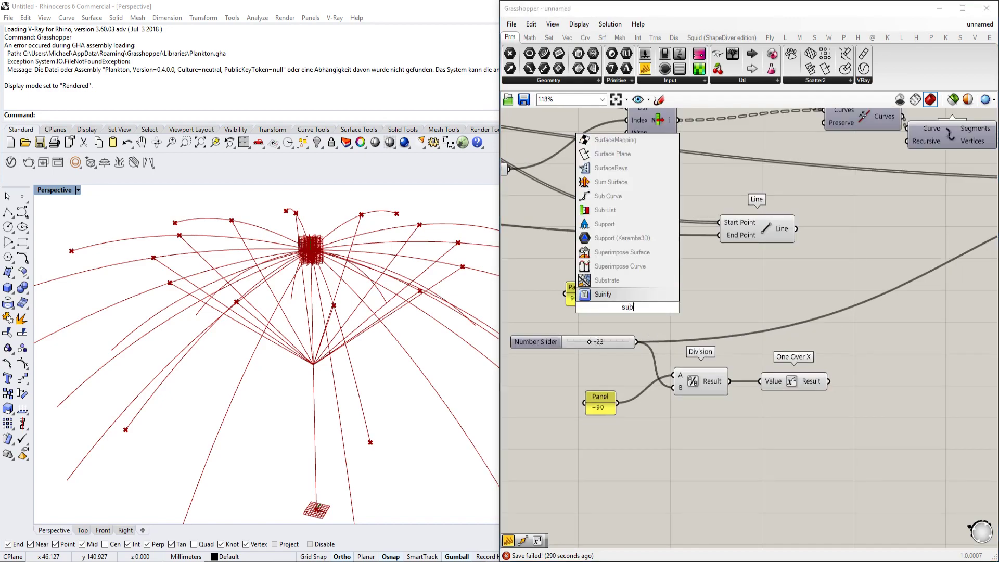
pyautogui.write('b')
pyautogui.press('Return')
pyautogui.scroll(3, 630, 310)
pyautogui.moveTo(594, 292); pyautogui.dragTo(596, 294)
# Duplicate the degree slider just below the original and connect the copy to Subtraction's B input.
pyautogui.moveTo(595, 355); pyautogui.dragTo(678, 338, button='right')
pyautogui.click(561, 346)
pyautogui.keyDown('alt'); pyautogui.moveTo(561, 345); pyautogui.dragTo(525, 386); pyautogui.keyUp('alt')
pyautogui.moveTo(689, 385); pyautogui.dragTo(664, 300)
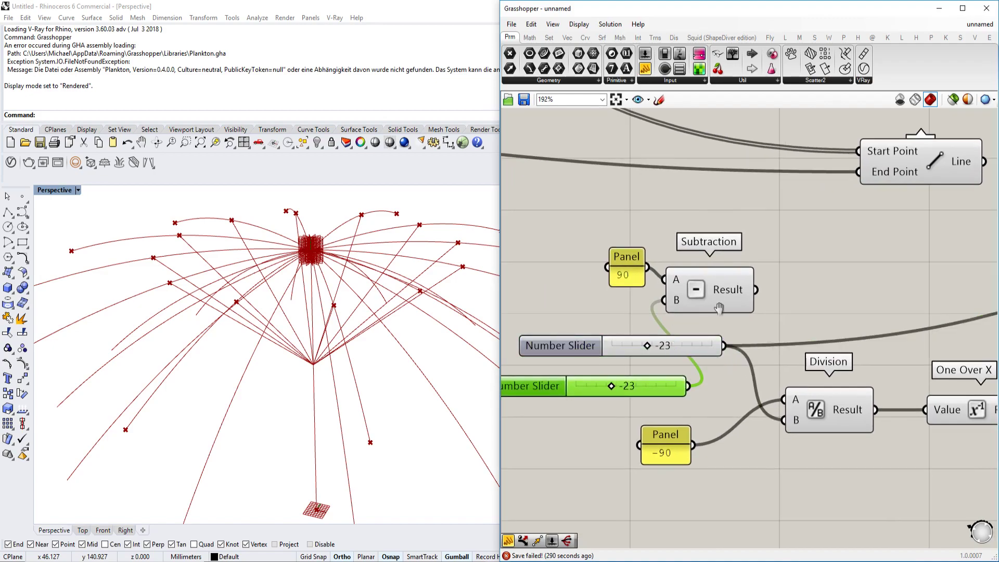
# Connect Subtraction's Result to the second Rotate's Angle input in place of the original slider, and set the copied slider to 26.
pyautogui.moveTo(722, 307); pyautogui.dragTo(654, 312, button='right')
pyautogui.moveTo(553, 391); pyautogui.dragTo(558, 391)
pyautogui.moveTo(687, 294); pyautogui.dragTo(963, 227)
pyautogui.scroll(-5, 685, 293)
pyautogui.scroll(2, 890, 244)
pyautogui.moveTo(650, 341); pyautogui.dragTo(986, 315, button='right')
pyautogui.scroll(4, 654, 326)
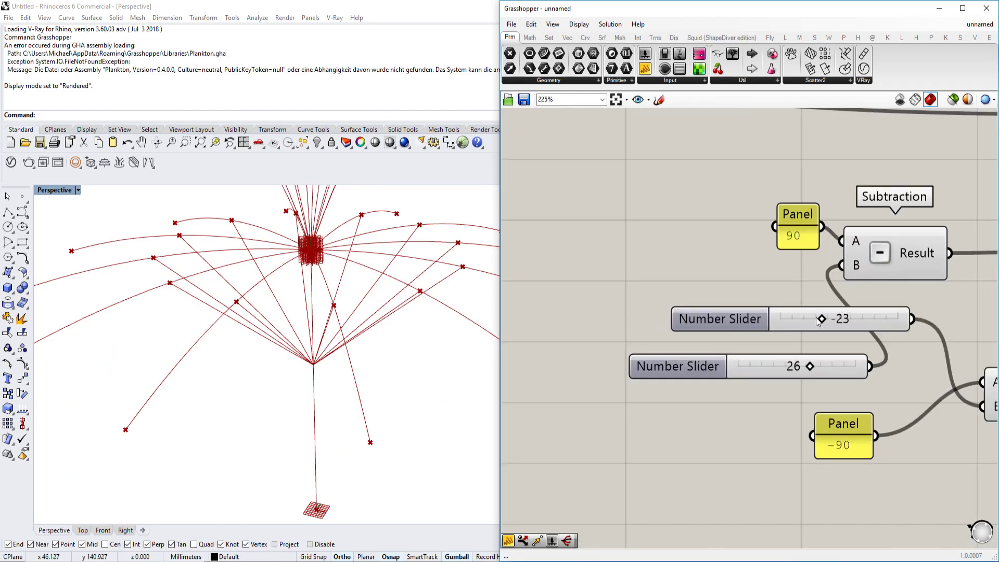
# Set the original degree slider to -73 and the copied slider feeding Subtraction to 90.
pyautogui.moveTo(812, 319); pyautogui.dragTo(791, 319)
pyautogui.moveTo(822, 320); pyautogui.dragTo(732, 328, button='right')
pyautogui.scroll(-1, 729, 328)
pyautogui.moveTo(717, 374); pyautogui.dragTo(755, 377)
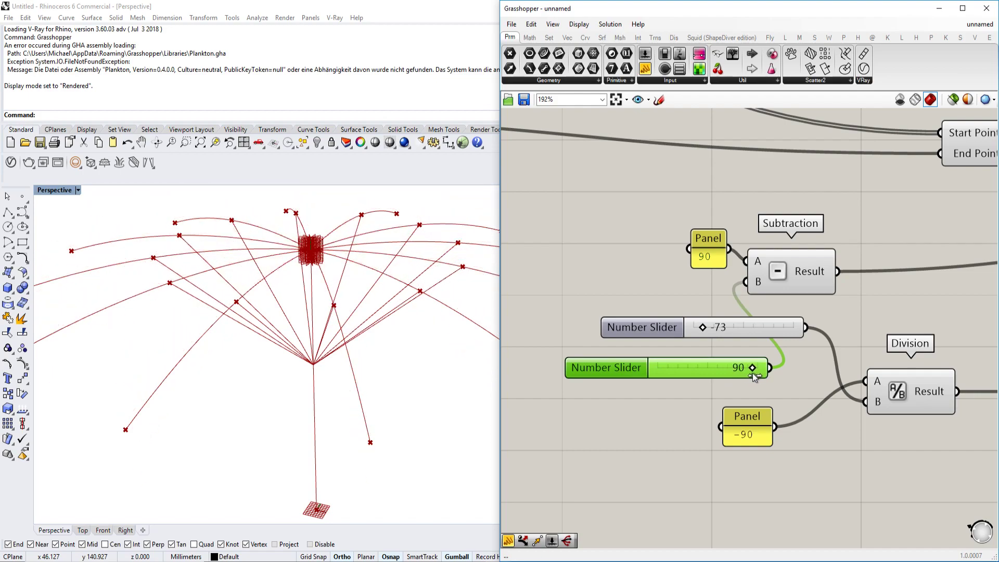
# Delete the original degree slider that feeds Division's B input.
pyautogui.click(764, 323)
pyautogui.scroll(-1, 707, 325)
pyautogui.moveTo(764, 323); pyautogui.dragTo(700, 325, button='right')
pyautogui.press('Delete')
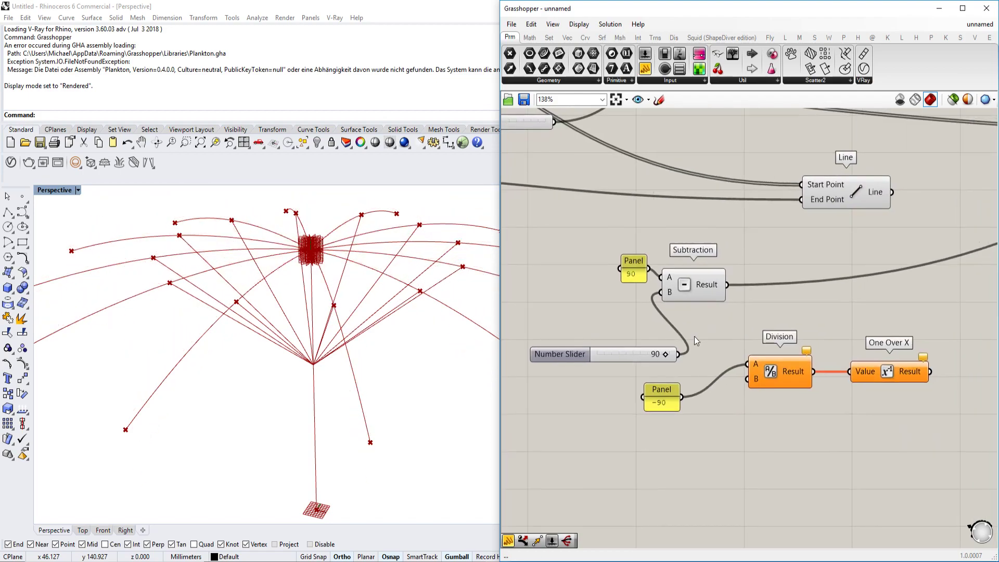
pyautogui.scroll(1, 679, 343)
pyautogui.scroll(-4, 779, 354)
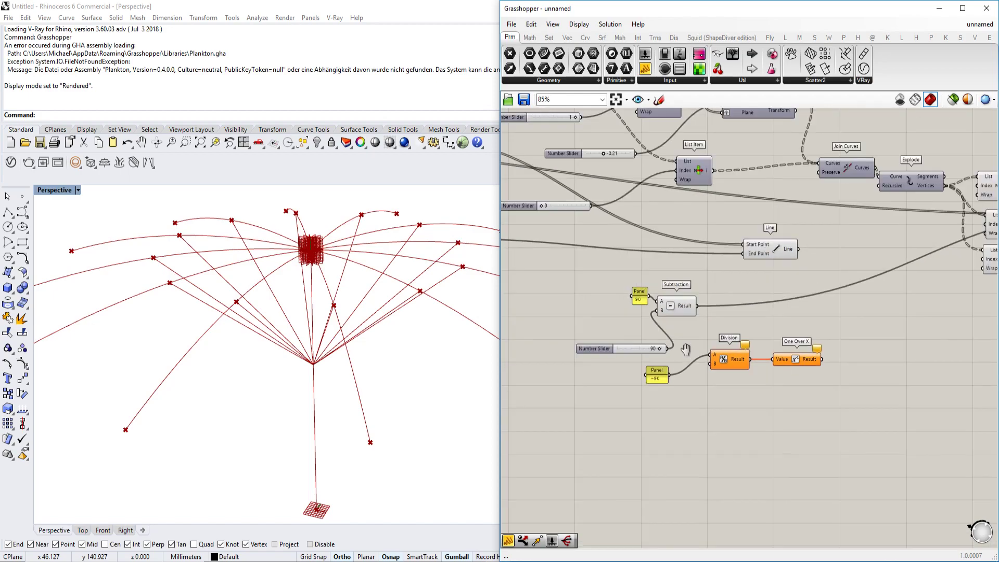
# Rearrange the 90 panel, the degree slider and the unused Division component around Subtraction to free up space.
pyautogui.scroll(3, 688, 351)
pyautogui.scroll(1, 700, 381)
pyautogui.moveTo(700, 381); pyautogui.dragTo(720, 381)
pyautogui.scroll(-2, 754, 376)
pyautogui.moveTo(719, 381); pyautogui.dragTo(823, 354, button='right')
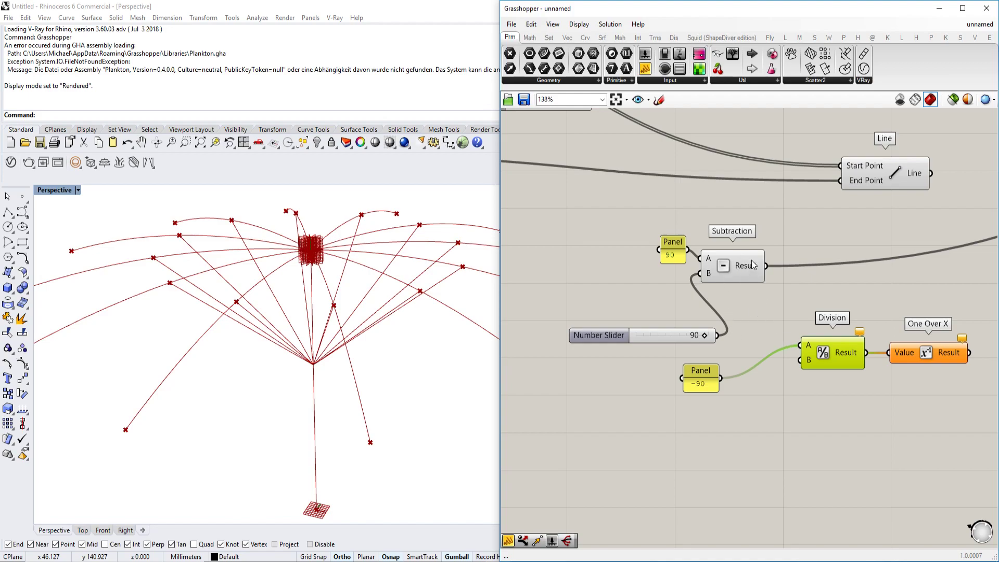
pyautogui.moveTo(674, 254); pyautogui.dragTo(661, 258)
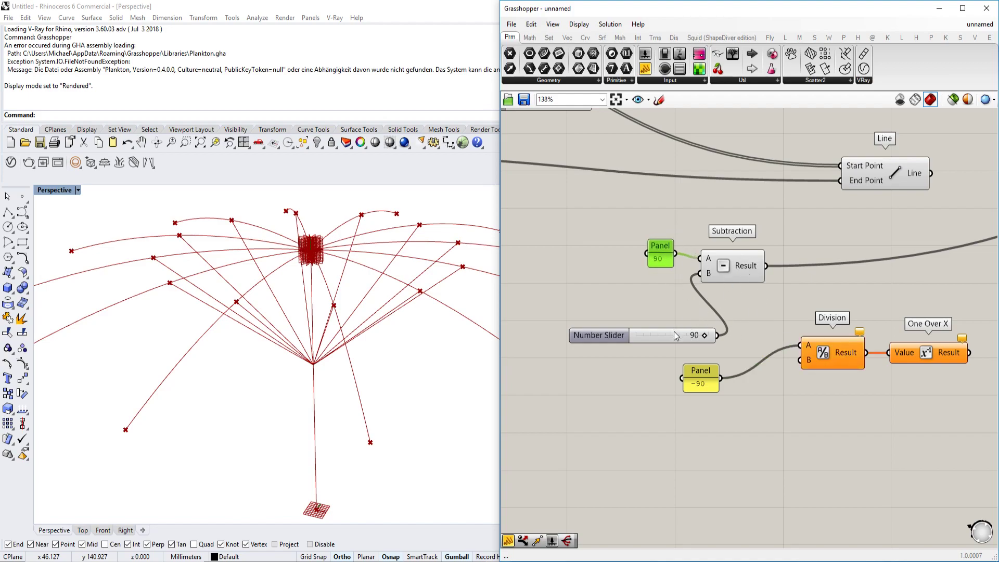
pyautogui.moveTo(677, 335); pyautogui.dragTo(630, 309)
# Add a Division component below Subtraction and wire the 90 panel into A and the degree slider into B.
pyautogui.doubleClick(748, 318)
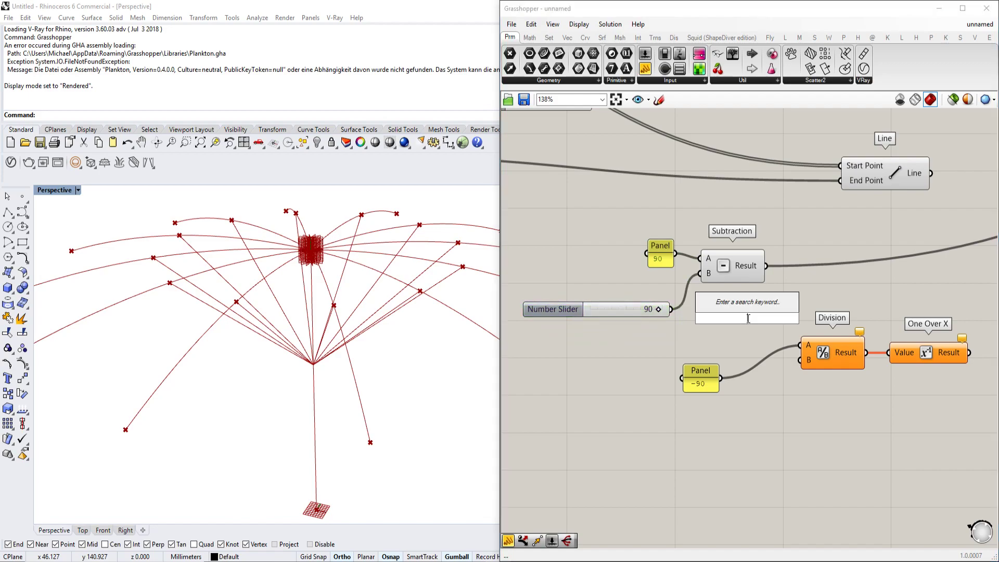
pyautogui.write('div')
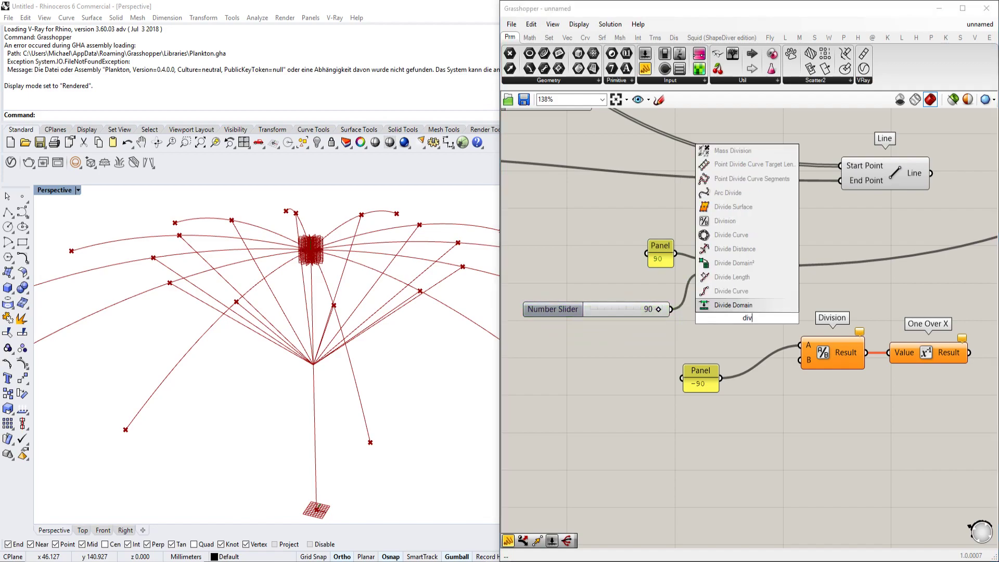
pyautogui.click(725, 221)
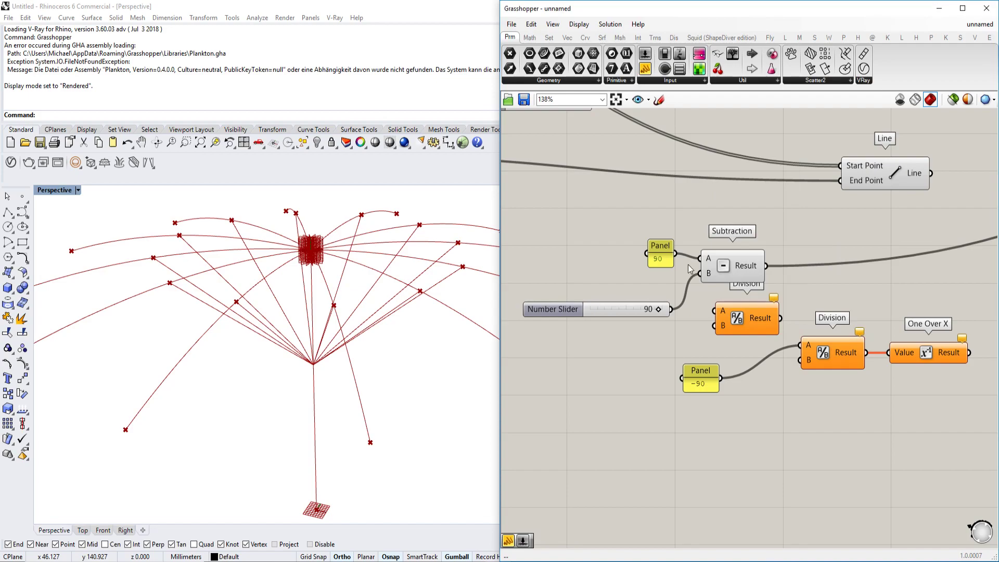
pyautogui.scroll(2, 687, 266)
pyautogui.moveTo(696, 276); pyautogui.dragTo(686, 308)
pyautogui.moveTo(724, 306); pyautogui.dragTo(743, 326)
pyautogui.moveTo(655, 319); pyautogui.dragTo(655, 325)
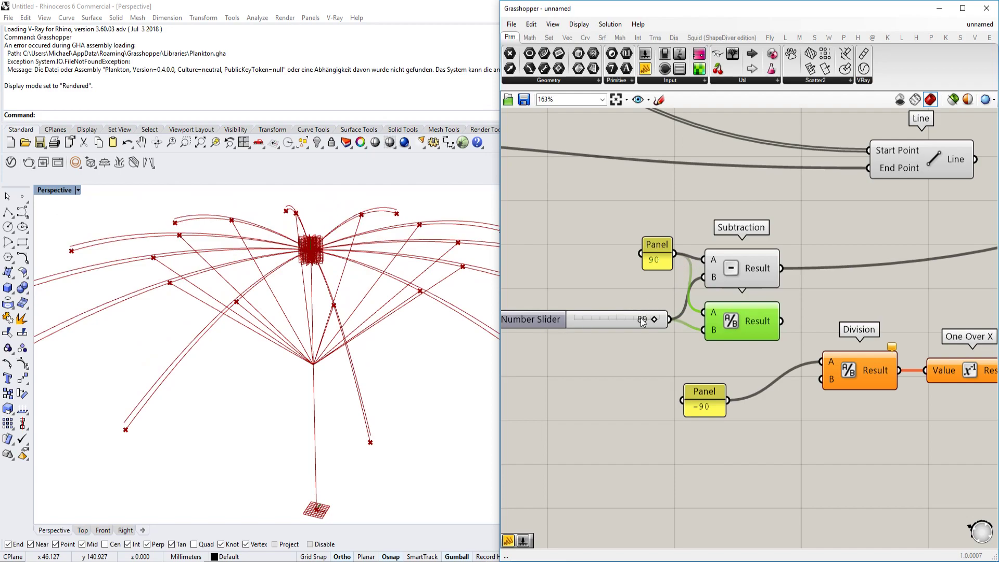
# Swap the inputs of Subtraction and the new Division so the slider feeds A and the 90 panel feeds B, and set the slider to 15.
pyautogui.moveTo(655, 319); pyautogui.dragTo(632, 320)
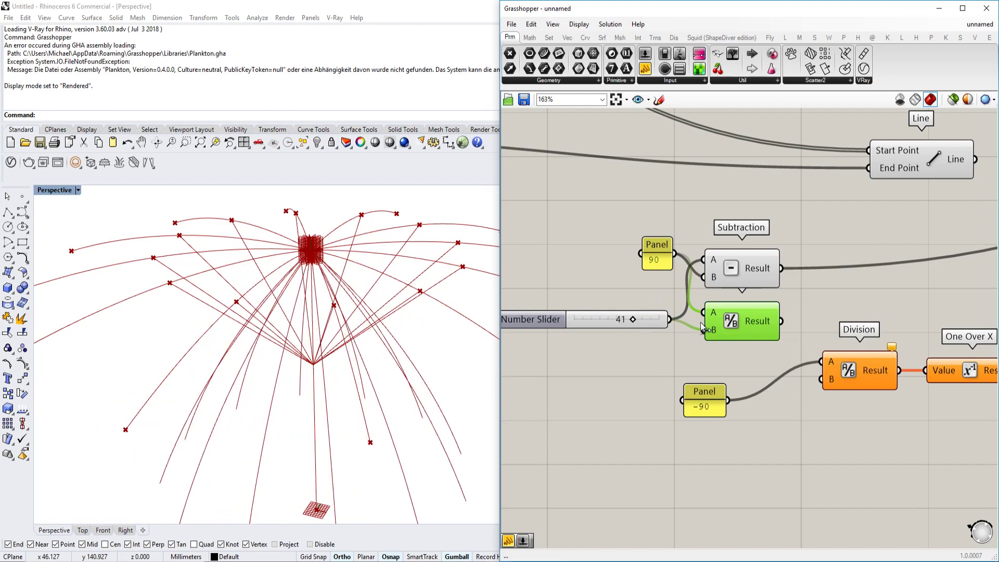
pyautogui.moveTo(716, 332); pyautogui.dragTo(738, 335)
pyautogui.moveTo(683, 282); pyautogui.dragTo(675, 254)
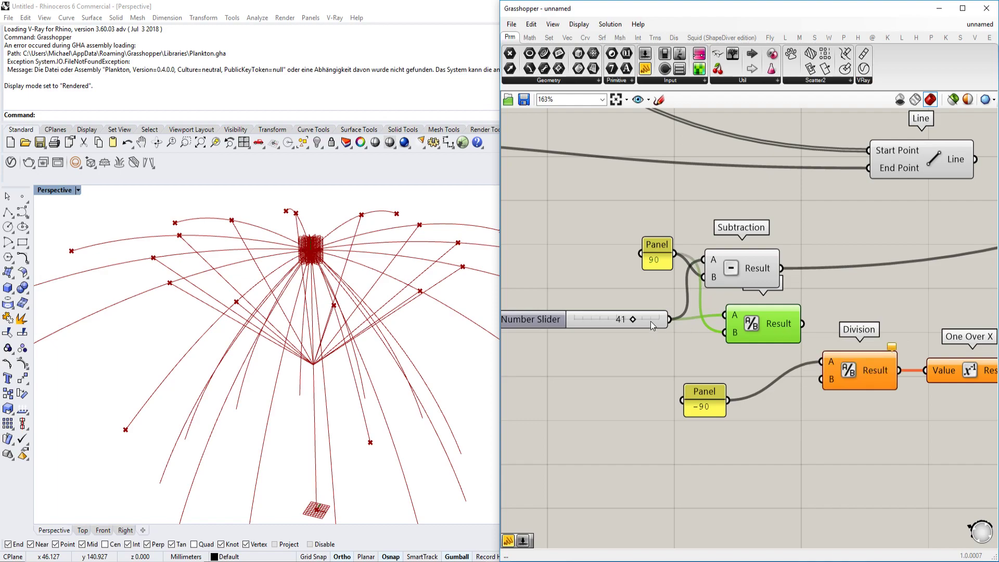
pyautogui.moveTo(635, 319)
pyautogui.mouseDown()
pyautogui.moveTo(613, 321)
pyautogui.moveTo(620, 320)
pyautogui.mouseUp()
# Add a Multiplication component beside the List Item that feeds Join Curves.
pyautogui.scroll(-4, 780, 328)
pyautogui.moveTo(701, 188); pyautogui.dragTo(739, 298, button='right')
pyautogui.scroll(2, 765, 449)
pyautogui.doubleClick(669, 193)
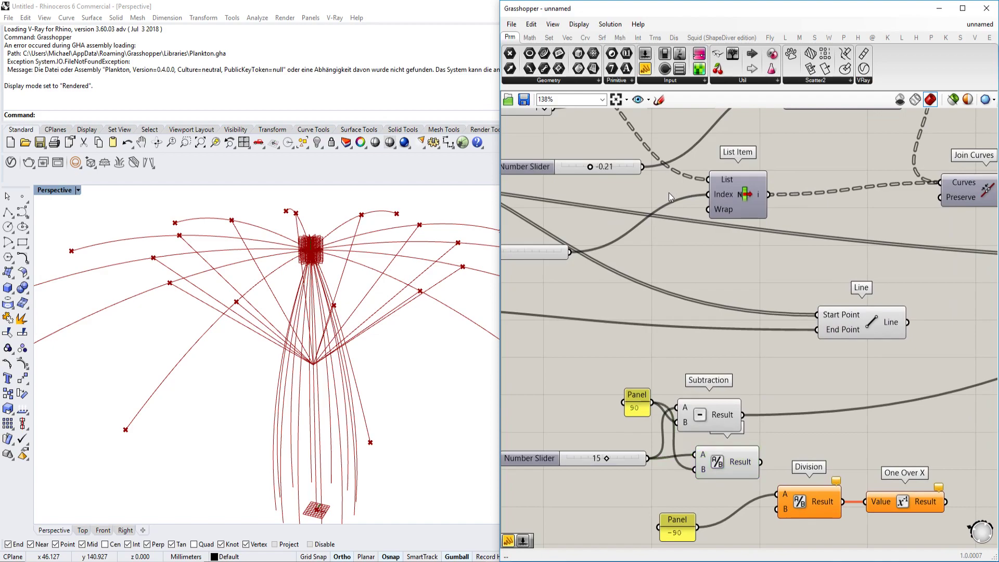
pyautogui.write('mul')
pyautogui.click(660, 154)
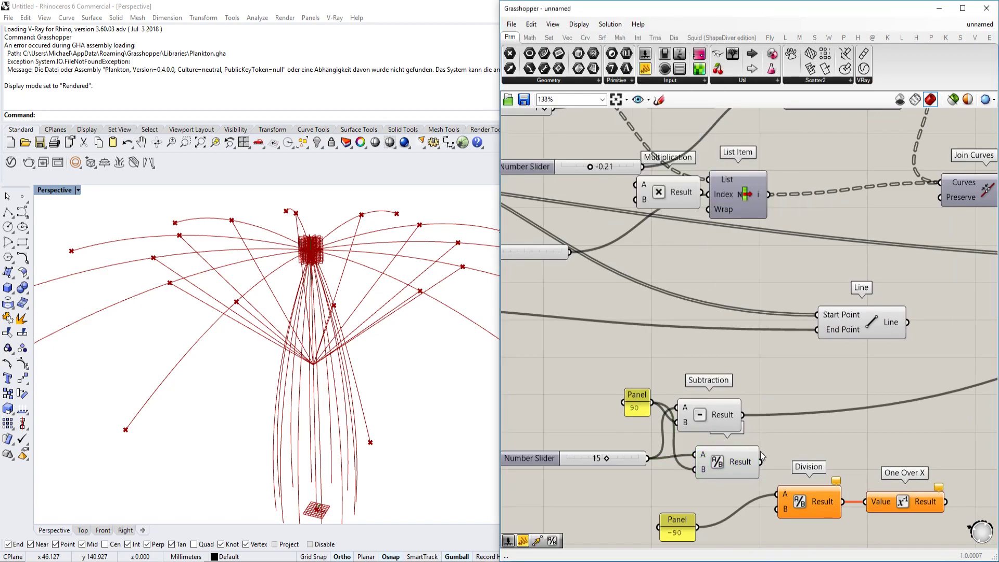
# Move the 90 panel farther from the Subtraction and Division inputs, and inspect the new Division's Result.
pyautogui.click(704, 460)
pyautogui.scroll(2, 726, 458)
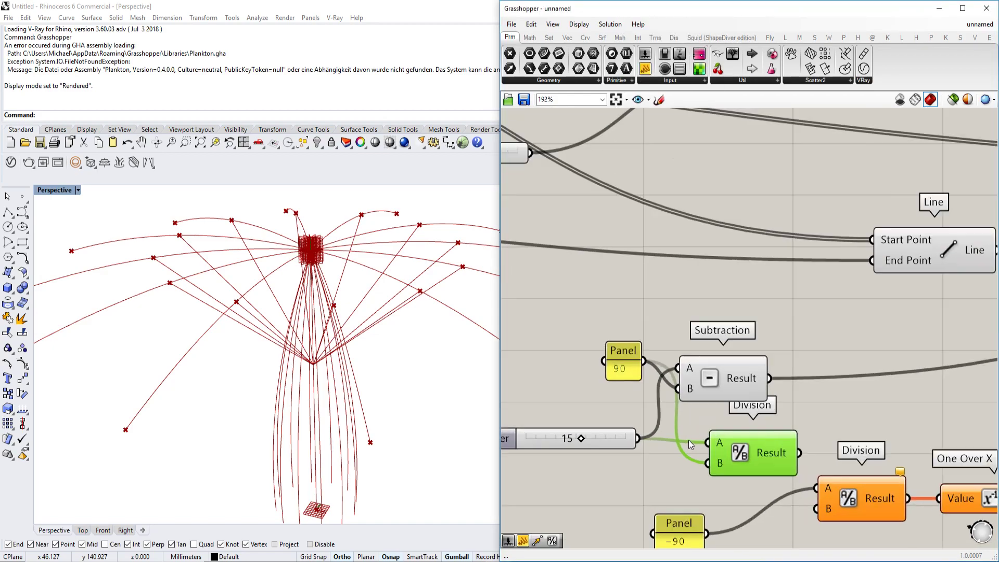
pyautogui.click(619, 364)
pyautogui.moveTo(619, 366); pyautogui.dragTo(583, 387)
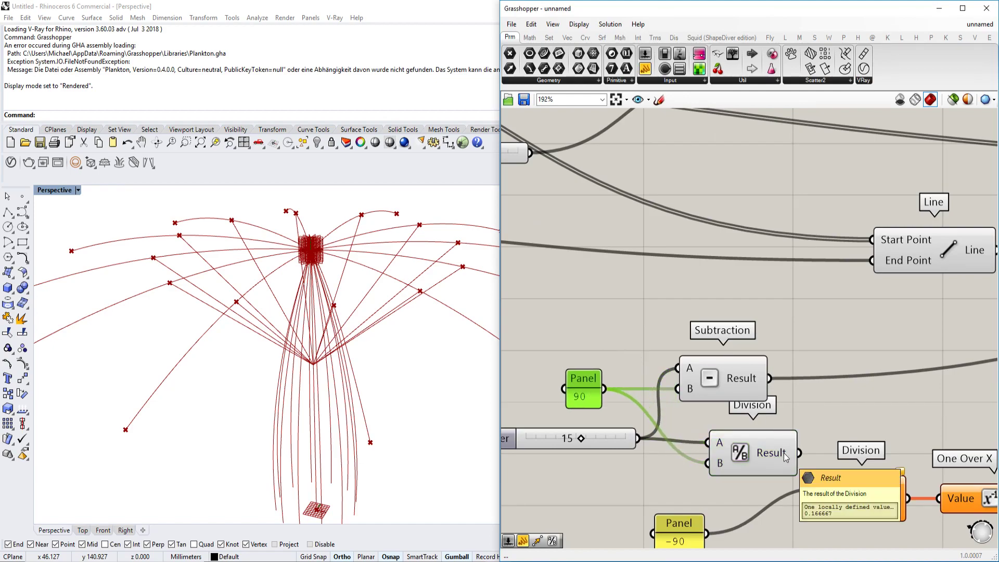
pyautogui.moveTo(783, 453); pyautogui.dragTo(723, 444, button='right')
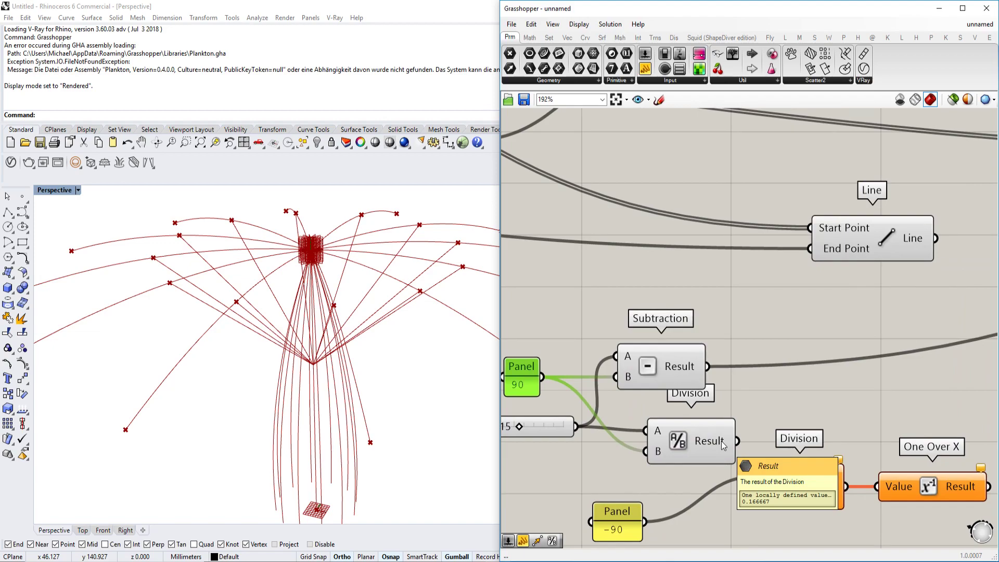
pyautogui.scroll(-2, 723, 445)
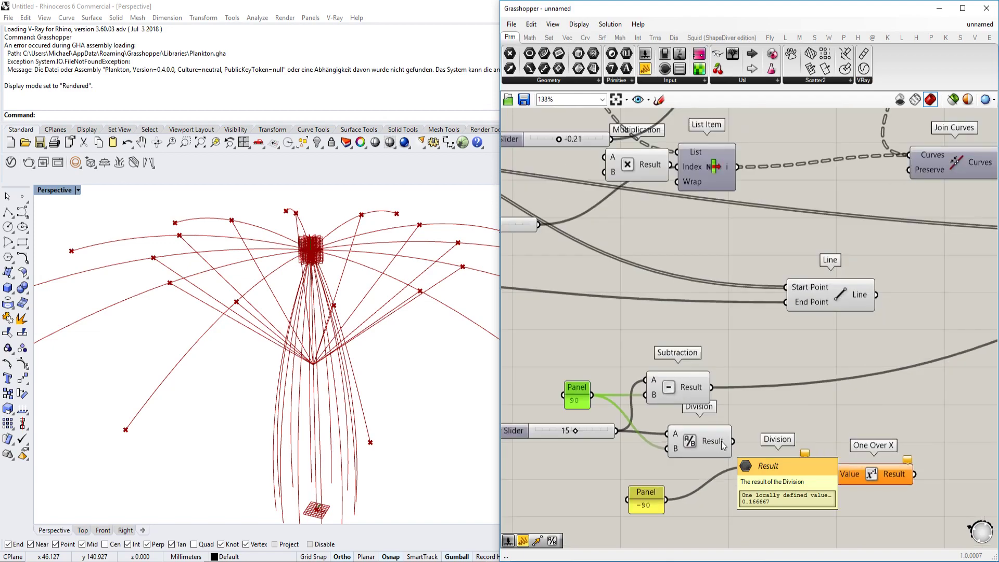
pyautogui.click(723, 445)
pyautogui.scroll(-1, 702, 219)
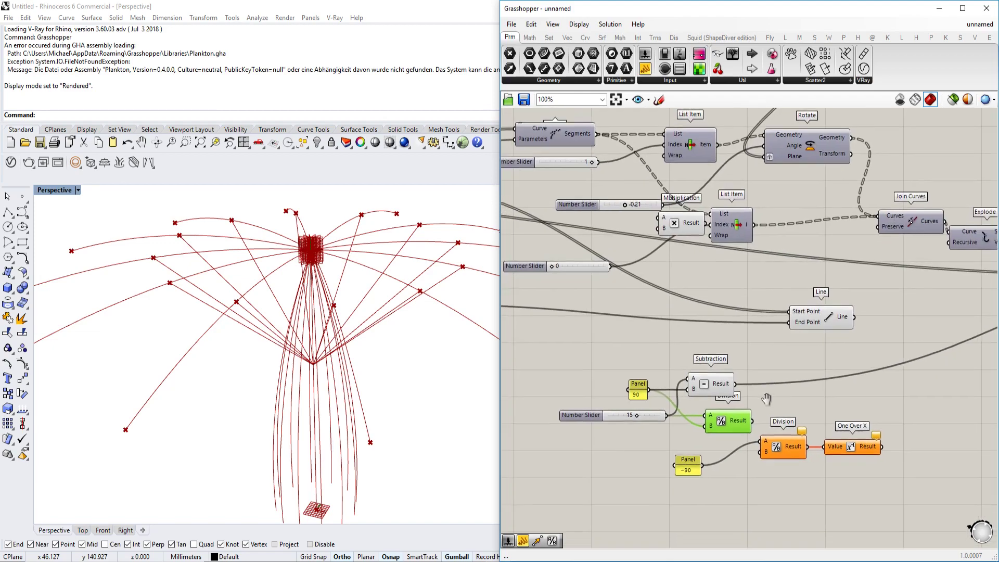
# Feed the -0.21 slider and the new Division's Result into Multiplication, connect its Result to the first Rotate's Angle, and place it beside that Rotate.
pyautogui.scroll(2, 701, 219)
pyautogui.moveTo(697, 217); pyautogui.dragTo(902, 435)
pyautogui.scroll(3, 902, 435)
pyautogui.scroll(-4, 835, 426)
pyautogui.moveTo(838, 421); pyautogui.dragTo(659, 218)
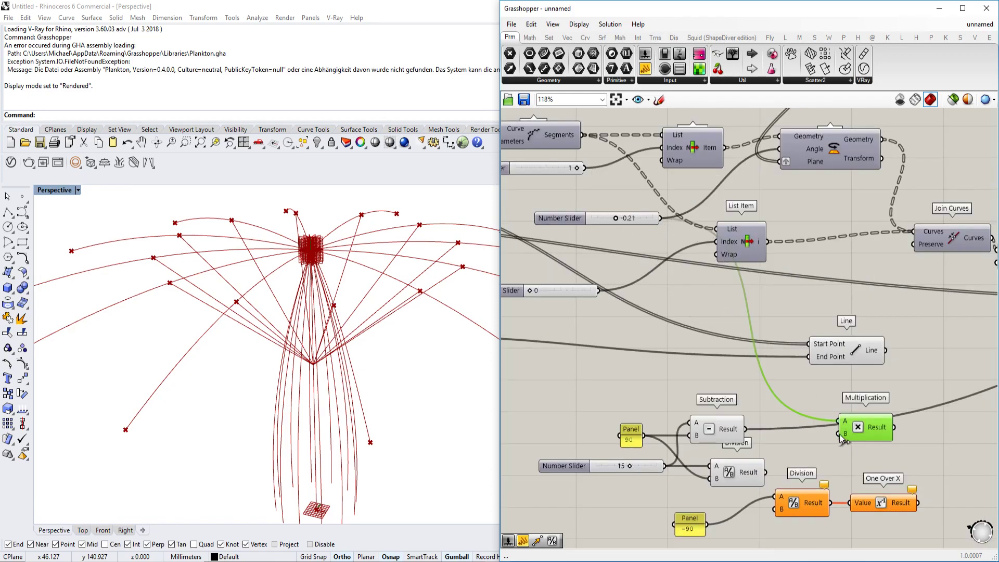
pyautogui.moveTo(893, 427); pyautogui.dragTo(783, 149)
pyautogui.moveTo(881, 430); pyautogui.dragTo(746, 206)
# Set the shared degree slider to 88 to test how the ribs unfold.
pyautogui.scroll(4, 651, 456)
pyautogui.moveTo(650, 456); pyautogui.dragTo(674, 390, button='right')
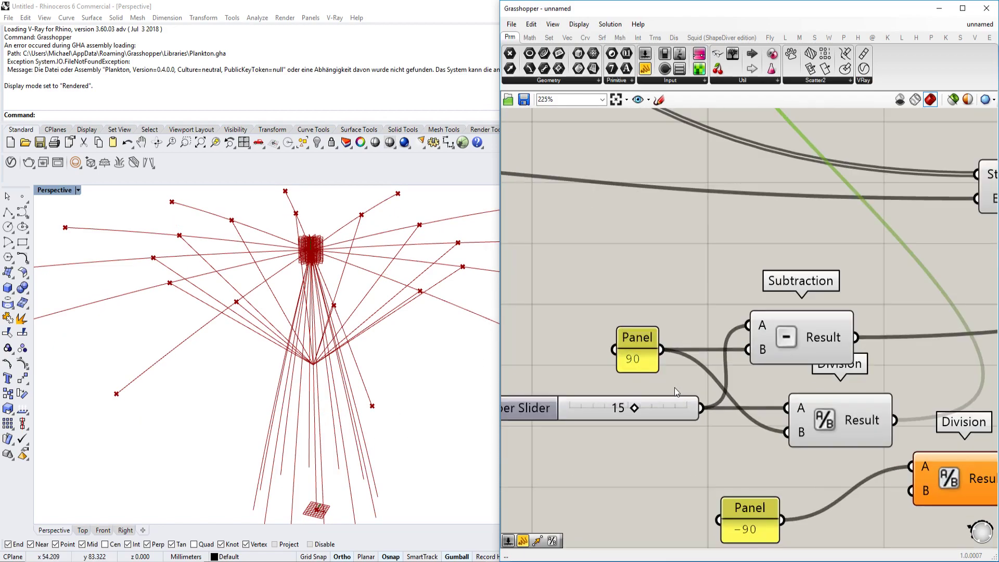
pyautogui.scroll(2, 676, 392)
pyautogui.moveTo(627, 416); pyautogui.dragTo(684, 414)
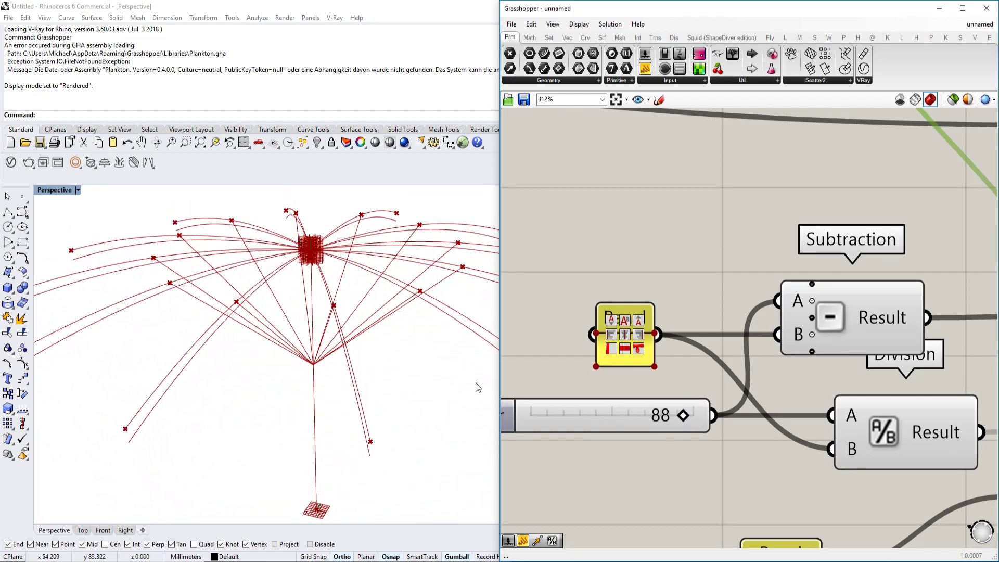
# Turn off the preview of Arc 3Pt and the three List Items feeding its points.
pyautogui.scroll(-5, 878, 262)
pyautogui.moveTo(774, 297); pyautogui.dragTo(706, 314, button='right')
pyautogui.click(651, 310)
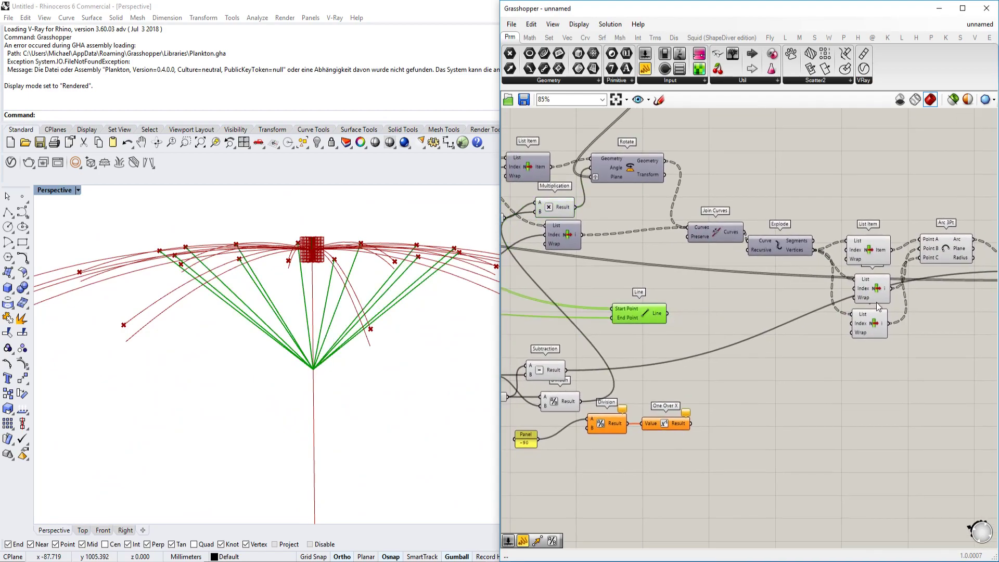
pyautogui.moveTo(873, 302); pyautogui.dragTo(706, 308, button='right')
pyautogui.click(779, 256)
pyautogui.middleClick(779, 256)
pyautogui.click(813, 219)
pyautogui.moveTo(704, 377); pyautogui.dragTo(704, 254)
pyautogui.middleClick(705, 254)
pyautogui.click(738, 216)
# Set the shared degree slider to 92 and view the opened umbrella.
pyautogui.moveTo(537, 274); pyautogui.dragTo(796, 267, button='right')
pyautogui.scroll(-2, 796, 268)
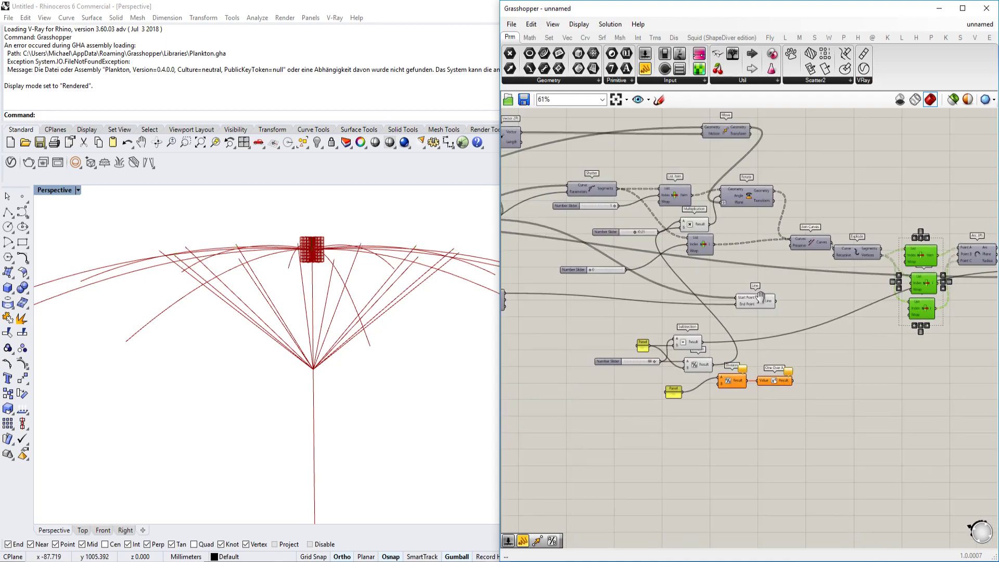
pyautogui.scroll(5, 623, 365)
pyautogui.moveTo(698, 352)
pyautogui.mouseDown()
pyautogui.moveTo(657, 356)
pyautogui.moveTo(679, 347)
pyautogui.mouseUp()
pyautogui.scroll(1, 655, 351)
pyautogui.moveTo(702, 349); pyautogui.dragTo(707, 350)
pyautogui.click(226, 281)
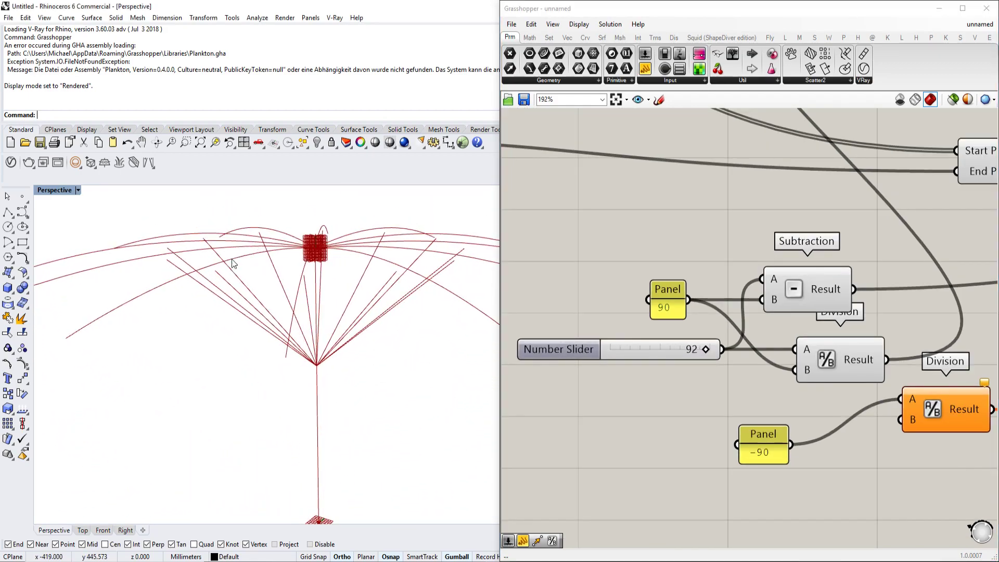
# Move the strut Line component out of the middle of the definition to free canvas beyond the rib components.
pyautogui.moveTo(962, 395); pyautogui.dragTo(661, 293, button='right')
pyautogui.scroll(-2, 661, 293)
pyautogui.moveTo(872, 291); pyautogui.dragTo(696, 358, button='right')
pyautogui.scroll(-2, 696, 358)
pyautogui.moveTo(719, 319); pyautogui.dragTo(845, 320, button='right')
pyautogui.scroll(4, 852, 340)
pyautogui.scroll(-2, 852, 340)
pyautogui.scroll(2, 844, 284)
pyautogui.scroll(-2, 824, 321)
pyautogui.moveTo(730, 310); pyautogui.dragTo(832, 337, button='right')
pyautogui.scroll(-2, 832, 337)
pyautogui.moveTo(687, 338); pyautogui.dragTo(718, 308, button='right')
pyautogui.scroll(5, 765, 356)
pyautogui.click(764, 355)
pyautogui.scroll(-6, 716, 308)
pyautogui.moveTo(698, 307); pyautogui.dragTo(898, 362)
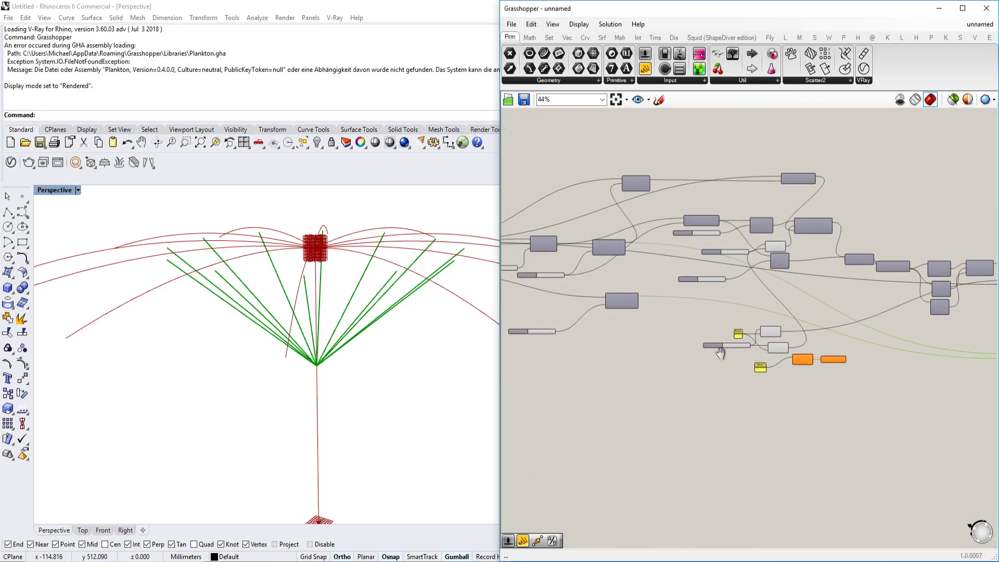
# Move Evaluate Curve and its Parameter slider next to the relocated Line, and shift the Line slightly farther out.
pyautogui.scroll(4, 723, 335)
pyautogui.moveTo(751, 356); pyautogui.dragTo(666, 269)
pyautogui.scroll(-2, 738, 349)
pyautogui.moveTo(716, 385); pyautogui.dragTo(739, 354, button='right')
pyautogui.moveTo(740, 355); pyautogui.dragTo(586, 262)
pyautogui.scroll(-6, 728, 272)
pyautogui.moveTo(714, 284); pyautogui.dragTo(875, 312)
pyautogui.scroll(8, 894, 307)
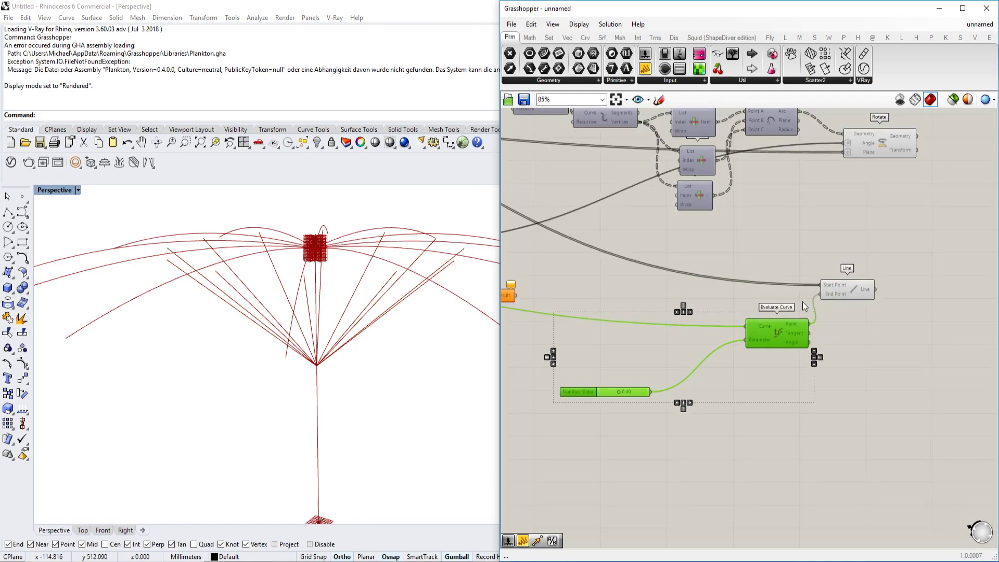
pyautogui.moveTo(825, 291); pyautogui.dragTo(866, 288)
pyautogui.scroll(-1, 867, 288)
pyautogui.moveTo(920, 251); pyautogui.dragTo(767, 321, button='right')
pyautogui.scroll(2, 760, 310)
pyautogui.click(769, 285)
pyautogui.doubleClick(771, 286)
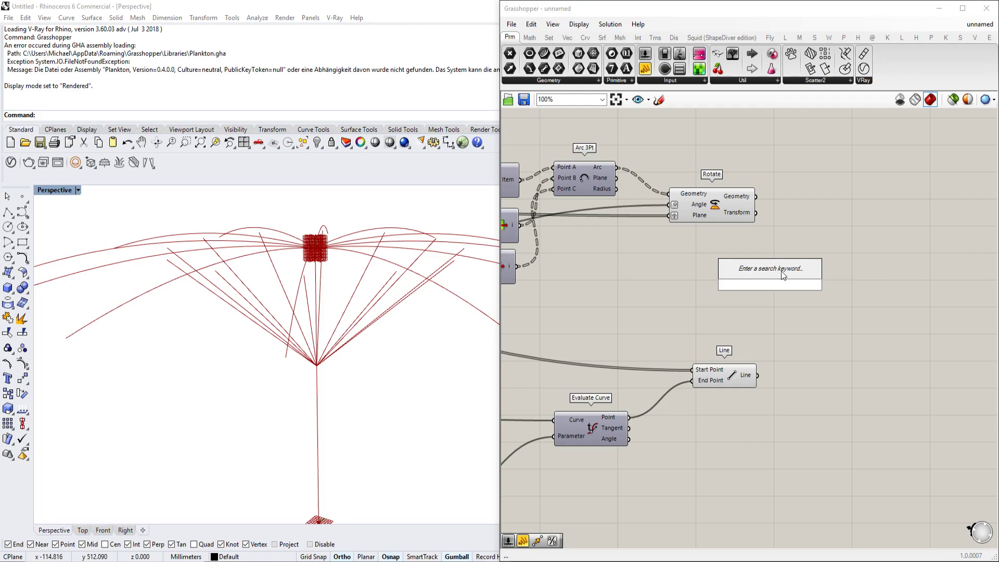
pyautogui.write('point')
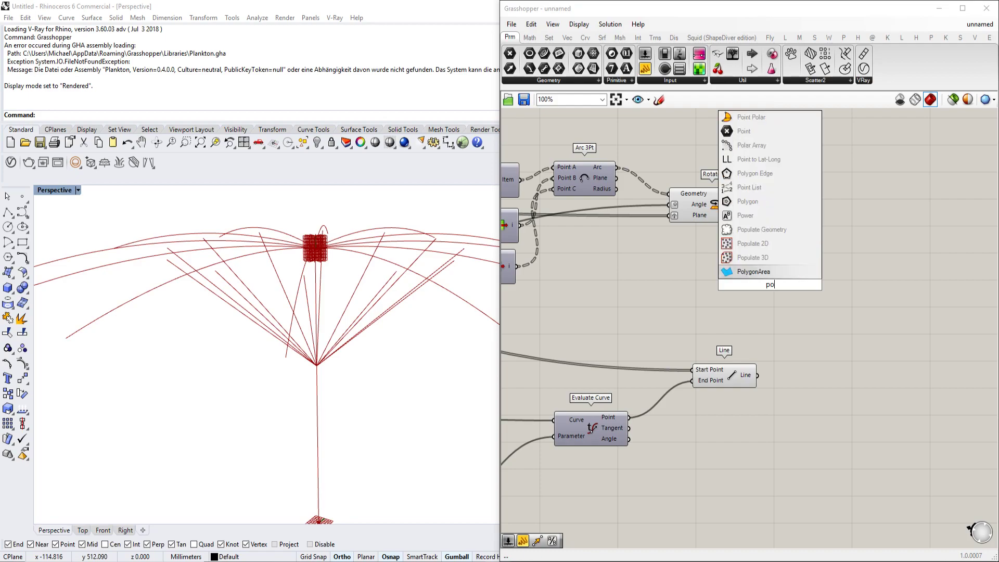
pyautogui.click(782, 298)
pyautogui.moveTo(244, 251); pyautogui.dragTo(224, 272, button='right')
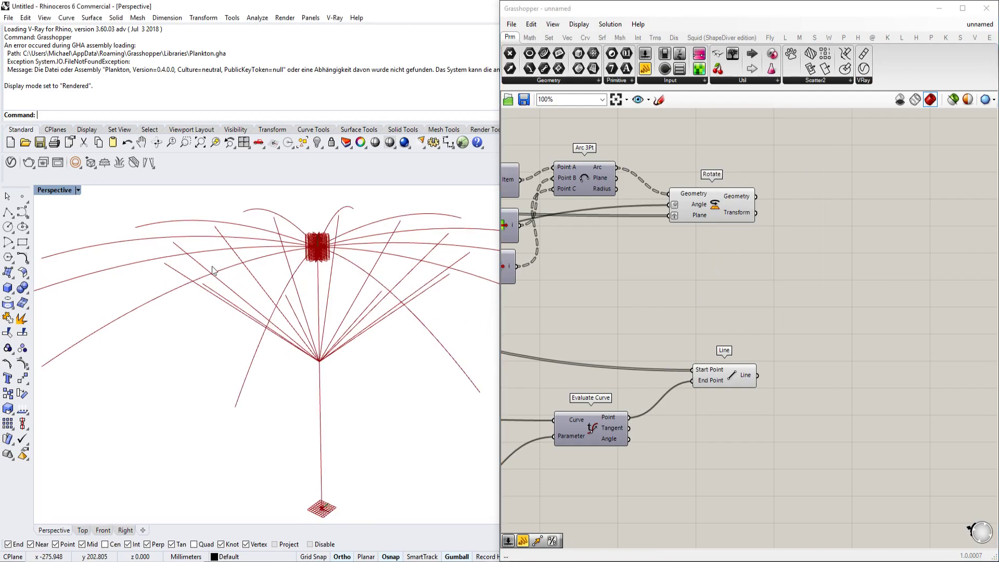
pyautogui.doubleClick(890, 273)
pyautogui.doubleClick(765, 284)
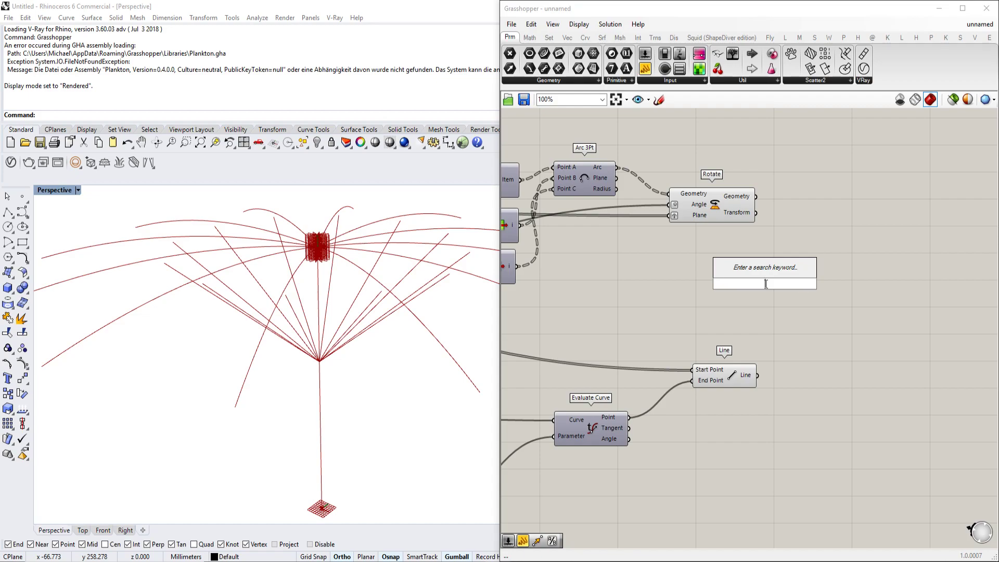
pyautogui.write('c')
pyautogui.press('BackSpace')
pyautogui.hotkey('alt', 'Tab')
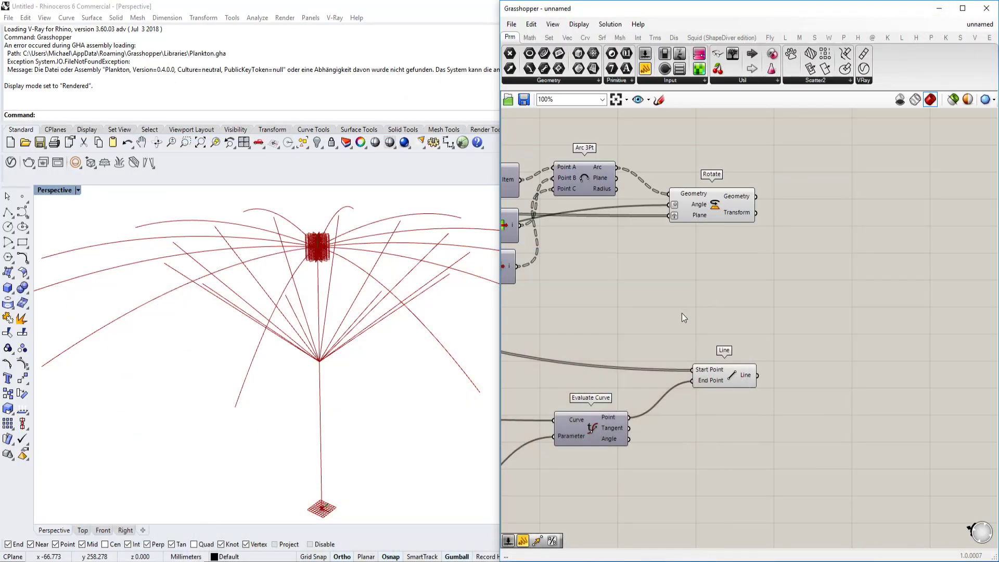
# Add a Point On Curve component set to 0.557 after the last Rotate and feed it that Rotate's Geometry output.
pyautogui.doubleClick(684, 317)
pyautogui.write('p')
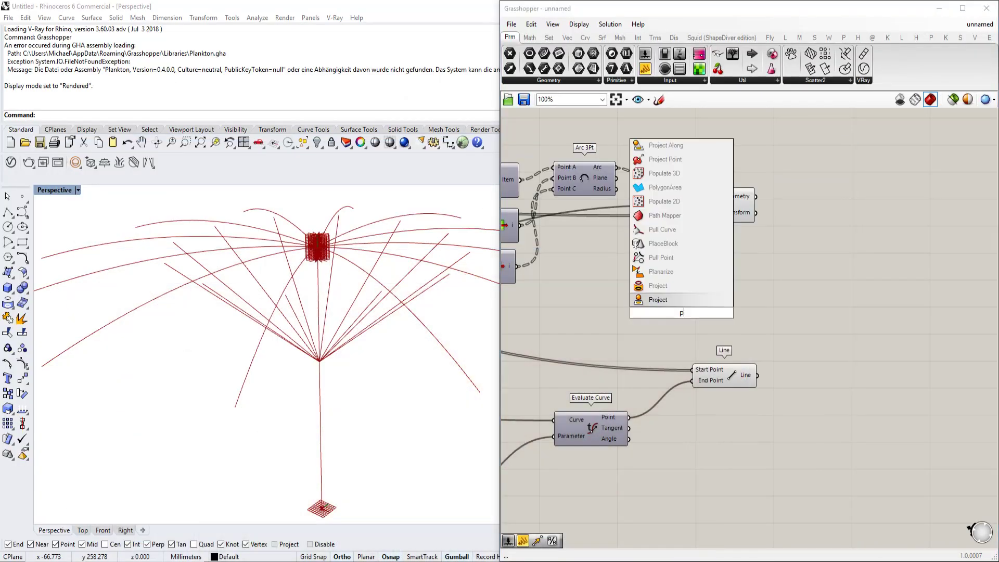
pyautogui.write('oint on curve')
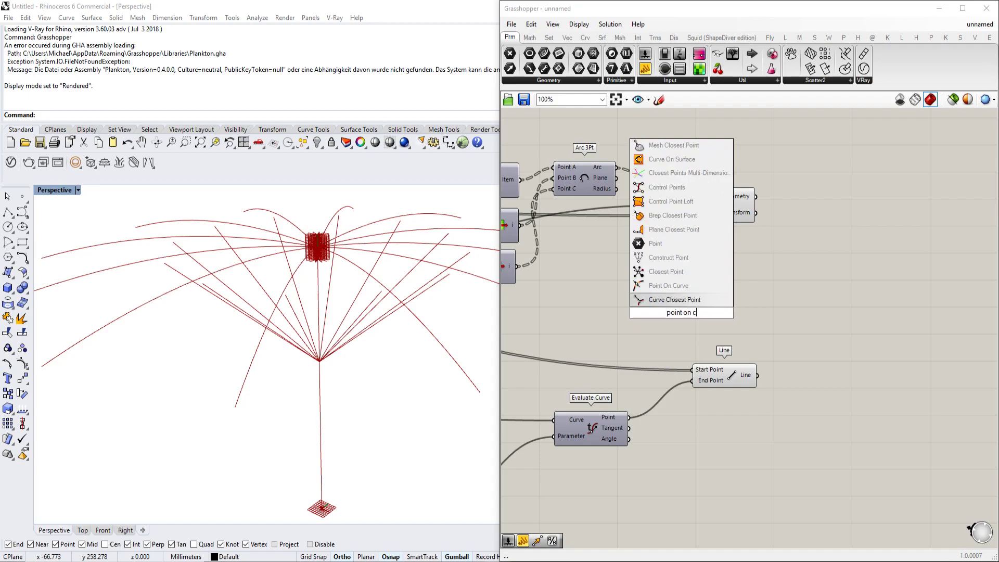
pyautogui.press('Return')
pyautogui.moveTo(674, 313); pyautogui.dragTo(808, 217)
pyautogui.moveTo(756, 196); pyautogui.dragTo(784, 218)
pyautogui.moveTo(801, 234); pyautogui.dragTo(719, 248, button='right')
pyautogui.moveTo(726, 239); pyautogui.dragTo(734, 235)
# Connect Point On Curve to the strut Line's Start Point in place of its old source, and move the Line beside it.
pyautogui.moveTo(665, 394); pyautogui.dragTo(692, 394)
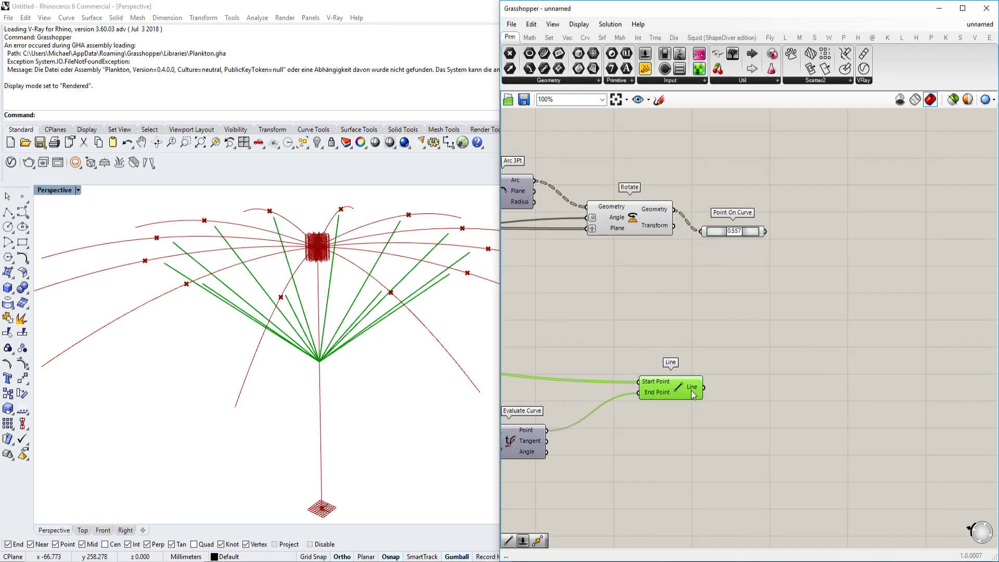
pyautogui.moveTo(532, 451); pyautogui.dragTo(635, 379, button='right')
pyautogui.scroll(-2, 712, 375)
pyautogui.moveTo(713, 375); pyautogui.dragTo(754, 352, button='right')
pyautogui.moveTo(666, 418); pyautogui.dragTo(565, 354)
pyautogui.click(754, 338)
pyautogui.moveTo(800, 309); pyautogui.dragTo(883, 231)
# Set the shared degree slider to 57 to test the struts following the folding ribs.
pyautogui.moveTo(854, 262); pyautogui.dragTo(882, 248, button='right')
pyautogui.scroll(-2, 882, 250)
pyautogui.moveTo(642, 295); pyautogui.dragTo(772, 281, button='right')
pyautogui.scroll(5, 650, 252)
pyautogui.scroll(3, 696, 266)
pyautogui.moveTo(685, 265)
pyautogui.mouseDown()
pyautogui.moveTo(635, 267)
pyautogui.moveTo(680, 265)
pyautogui.moveTo(645, 264)
pyautogui.moveTo(666, 265)
pyautogui.mouseUp()
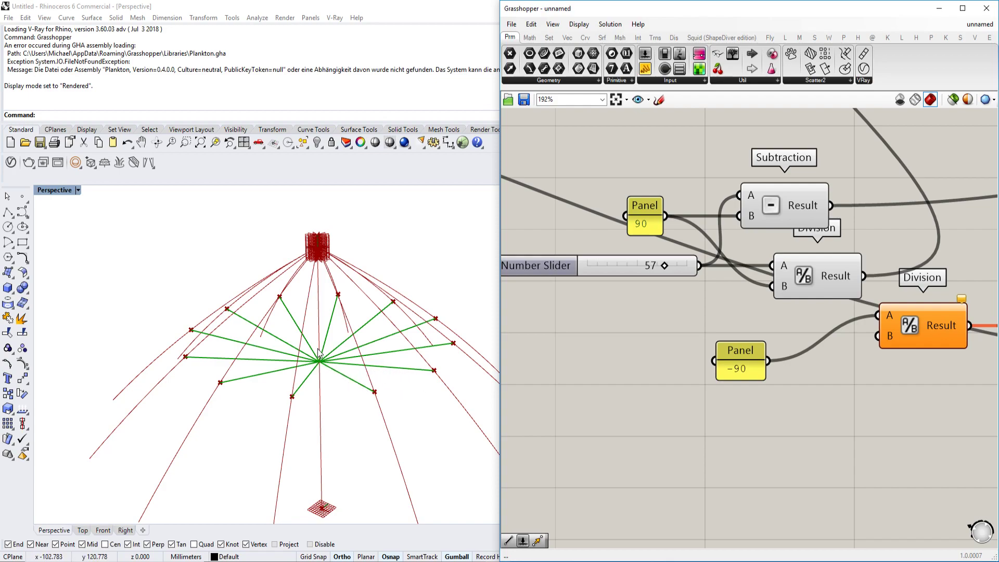
# Shift the strut Line component slightly farther from Point On Curve.
pyautogui.moveTo(791, 284); pyautogui.dragTo(621, 294, button='right')
pyautogui.scroll(-6, 620, 294)
pyautogui.moveTo(904, 276); pyautogui.dragTo(716, 292, button='right')
pyautogui.moveTo(923, 255); pyautogui.dragTo(797, 257, button='right')
pyautogui.scroll(5, 797, 257)
pyautogui.scroll(-3, 752, 270)
pyautogui.moveTo(657, 290); pyautogui.dragTo(820, 269, button='right')
pyautogui.scroll(3, 819, 266)
pyautogui.moveTo(815, 261); pyautogui.dragTo(842, 246)
pyautogui.scroll(-5, 823, 274)
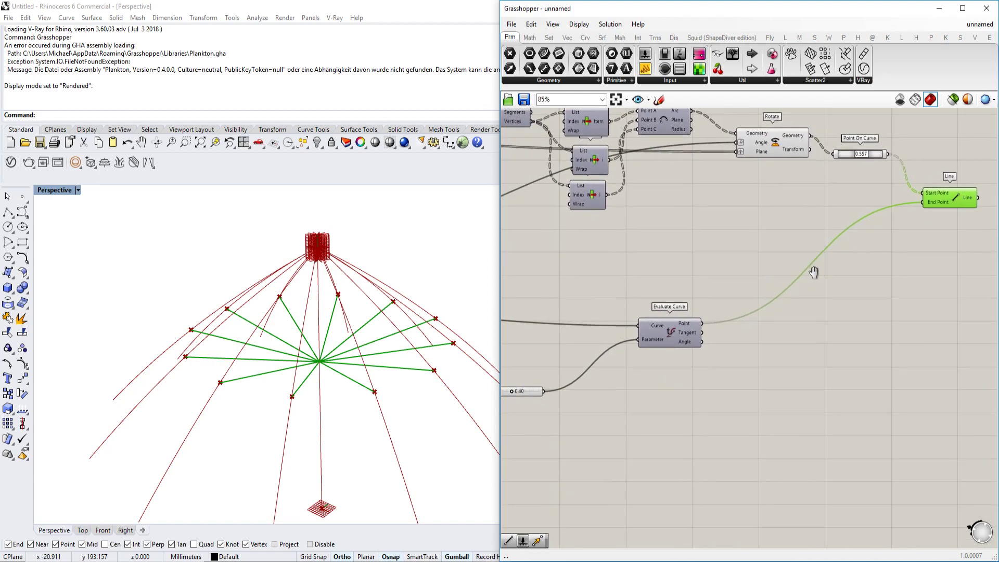
# Delete the unused One Over X component and the orange Division connected to the -90 panel.
pyautogui.moveTo(647, 277); pyautogui.dragTo(689, 262, button='right')
pyautogui.scroll(3, 596, 260)
pyautogui.click(597, 261)
pyautogui.press('Delete')
pyautogui.click(551, 261)
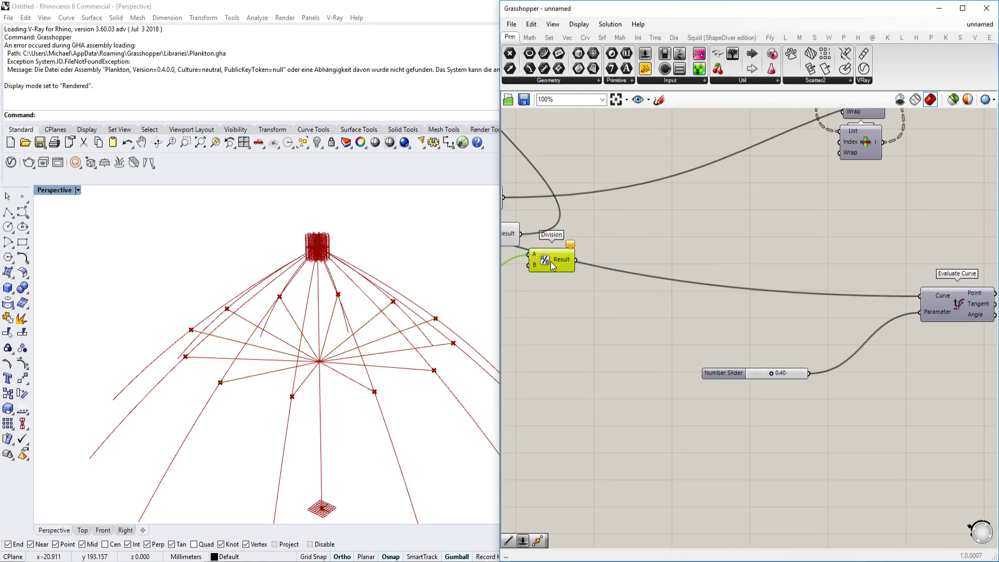
pyautogui.press('Delete')
pyautogui.scroll(-3, 834, 398)
pyautogui.moveTo(833, 397); pyautogui.dragTo(751, 269, button='right')
pyautogui.scroll(3, 647, 256)
pyautogui.moveTo(675, 248); pyautogui.dragTo(738, 315, button='right')
pyautogui.scroll(-3, 738, 315)
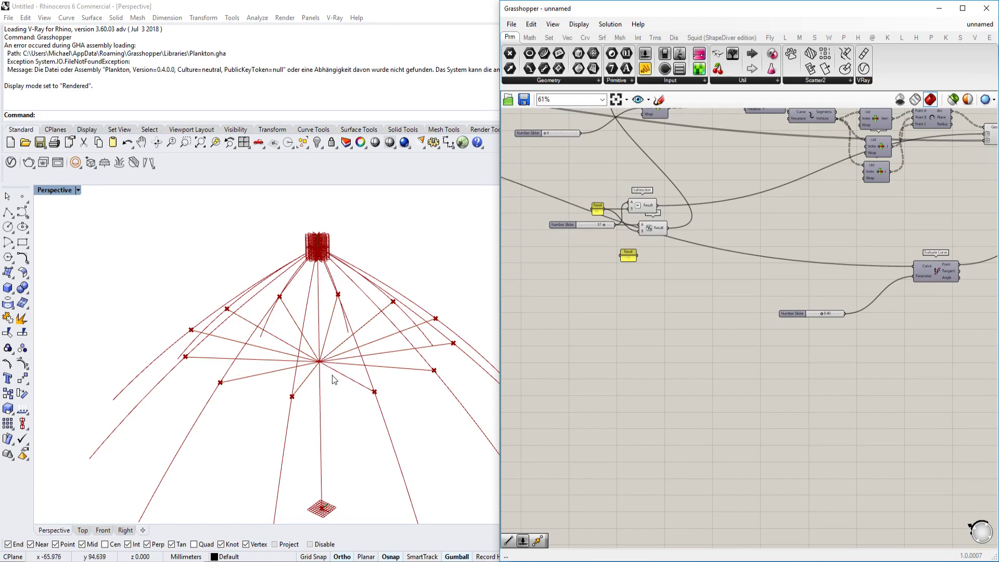
# Add a Divide Curve component below the pole's Line component and connect the Line output to its Curve input.
pyautogui.click(365, 385)
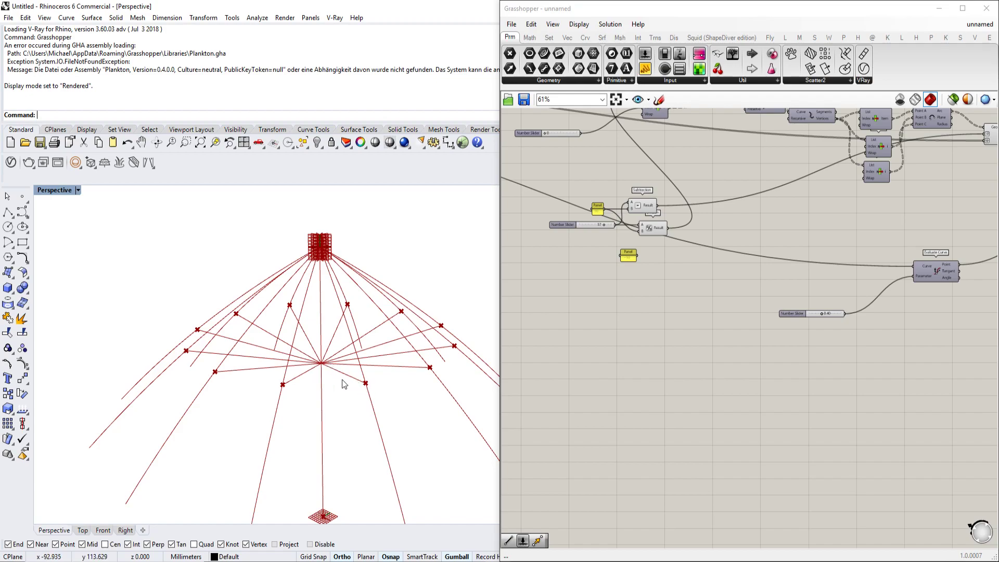
pyautogui.moveTo(848, 275); pyautogui.dragTo(727, 364, button='right')
pyautogui.moveTo(878, 220); pyautogui.dragTo(928, 203, button='right')
pyautogui.click(785, 217)
pyautogui.scroll(-3, 685, 298)
pyautogui.moveTo(686, 298); pyautogui.dragTo(850, 324, button='right')
pyautogui.scroll(5, 664, 285)
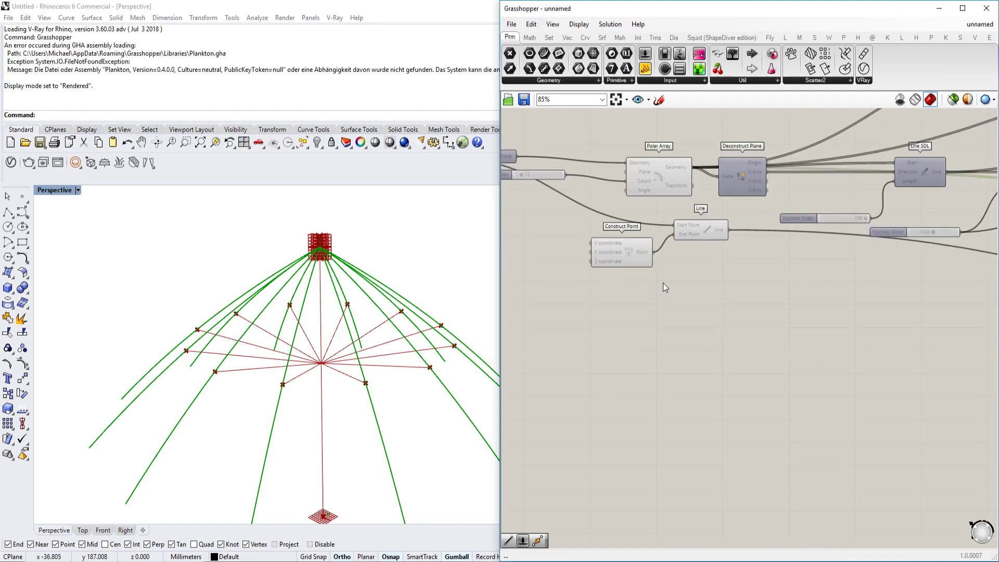
pyautogui.scroll(3, 664, 290)
pyautogui.click(739, 205)
pyautogui.doubleClick(822, 298)
pyautogui.write('div')
pyautogui.press('Return')
pyautogui.moveTo(775, 206); pyautogui.dragTo(771, 282)
# Create a panel containing 1000 and connect it to Divide Curve's Count input.
pyautogui.doubleClick(710, 324)
pyautogui.write('//10')
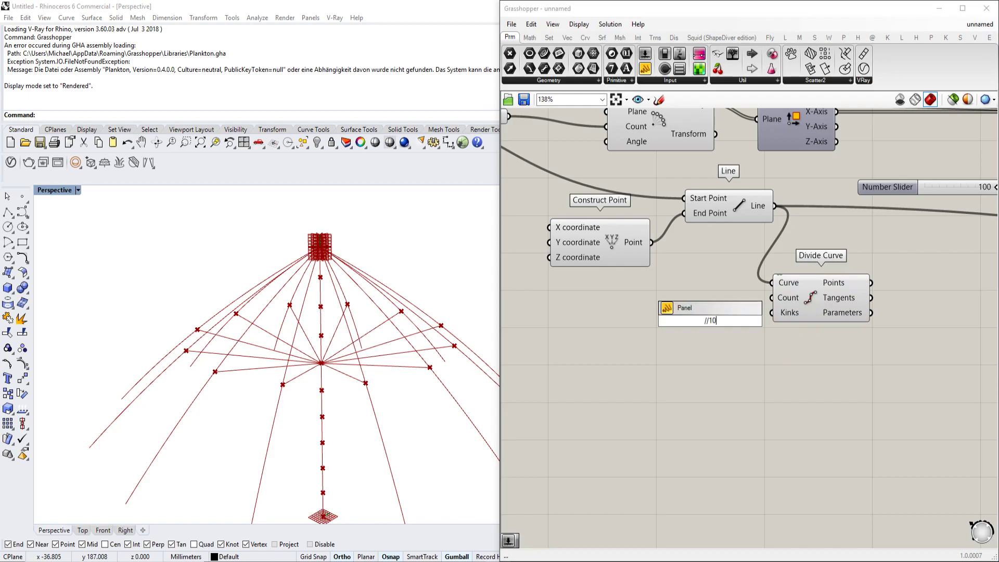
pyautogui.write('00')
pyautogui.press('Return')
pyautogui.moveTo(729, 321); pyautogui.dragTo(776, 307)
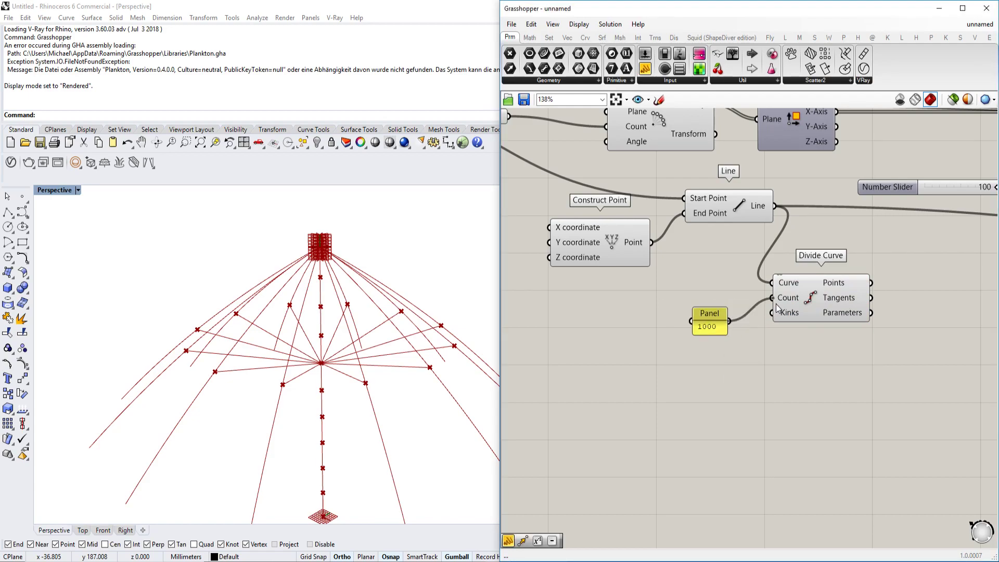
# Move Divide Curve and its 1000 panel together to the area below the strut Line component.
pyautogui.moveTo(779, 308); pyautogui.dragTo(661, 306, button='right')
pyautogui.click(689, 309)
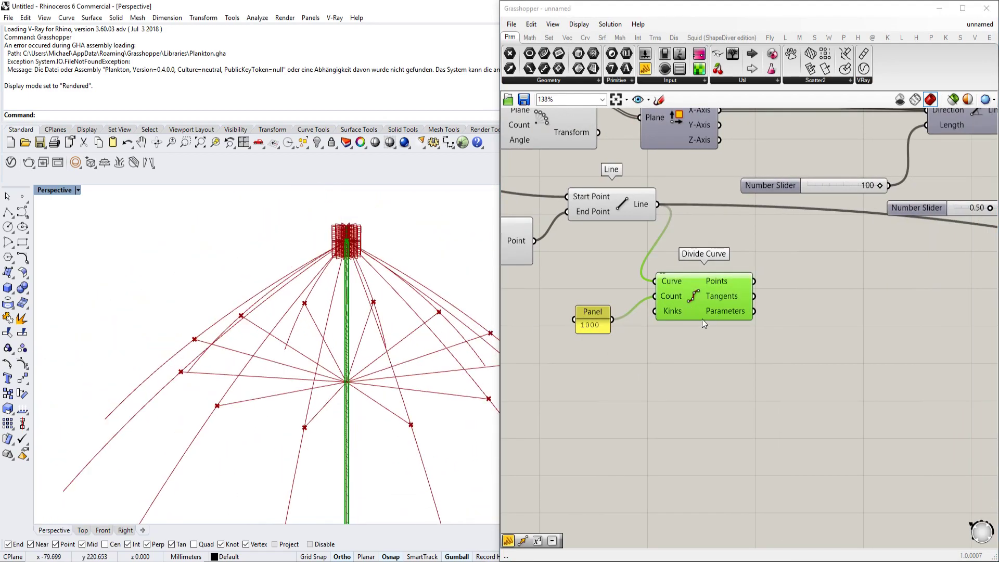
pyautogui.moveTo(745, 377); pyautogui.dragTo(596, 282)
pyautogui.scroll(-8, 713, 291)
pyautogui.moveTo(709, 296); pyautogui.dragTo(895, 313)
pyautogui.scroll(2, 895, 313)
pyautogui.scroll(5, 858, 302)
pyautogui.click(842, 298)
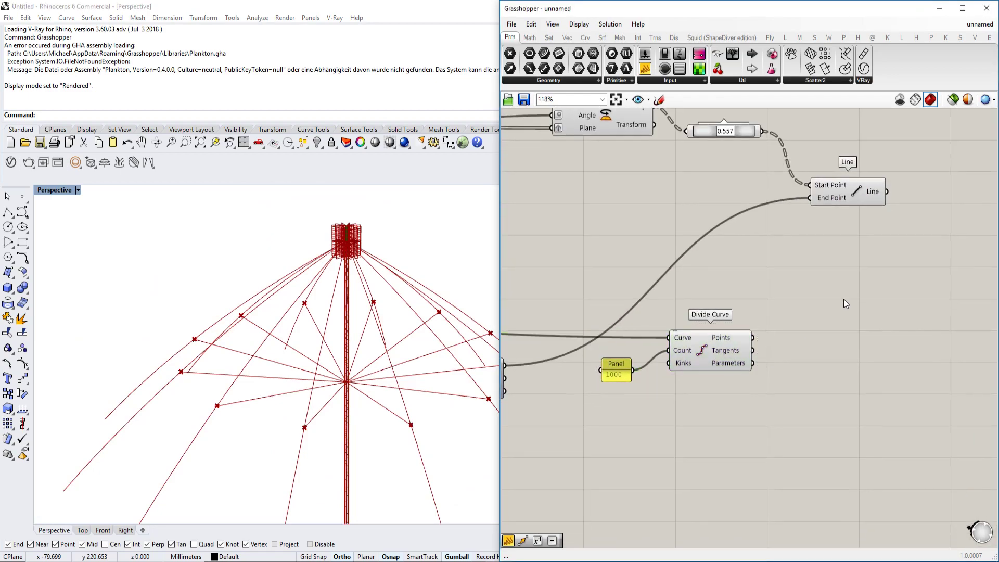
pyautogui.scroll(3, 808, 299)
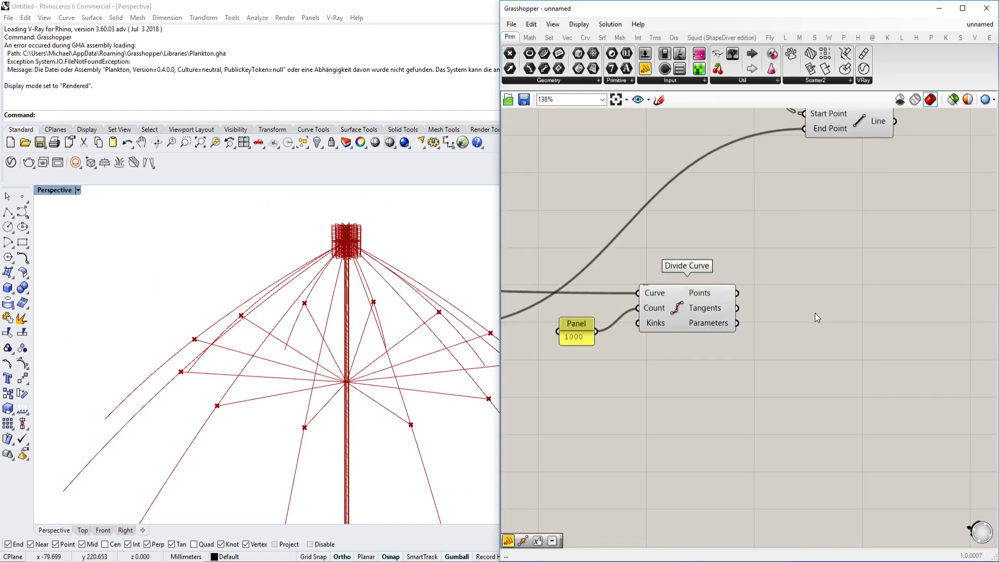
# Add a Distance component with Divide Curve's Points as Point A and the Point On Curve output as Point B.
pyautogui.doubleClick(882, 269)
pyautogui.write('distan')
pyautogui.press('Return')
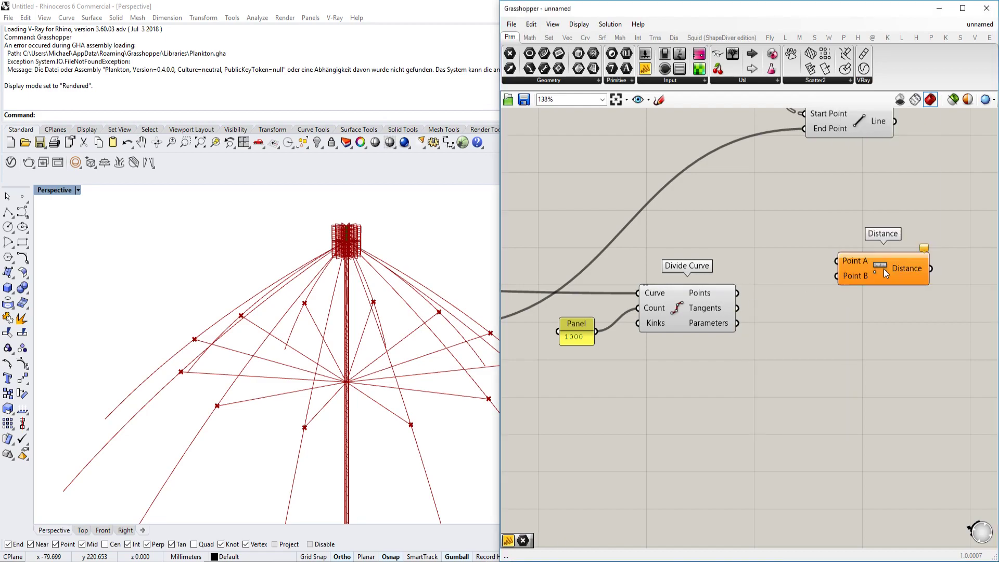
pyautogui.scroll(-4, 869, 239)
pyautogui.scroll(2, 802, 167)
pyautogui.moveTo(797, 367); pyautogui.dragTo(871, 344)
pyautogui.moveTo(950, 364); pyautogui.dragTo(842, 346, button='right')
pyautogui.moveTo(762, 337); pyautogui.dragTo(698, 174)
pyautogui.scroll(2, 780, 300)
pyautogui.moveTo(755, 310)
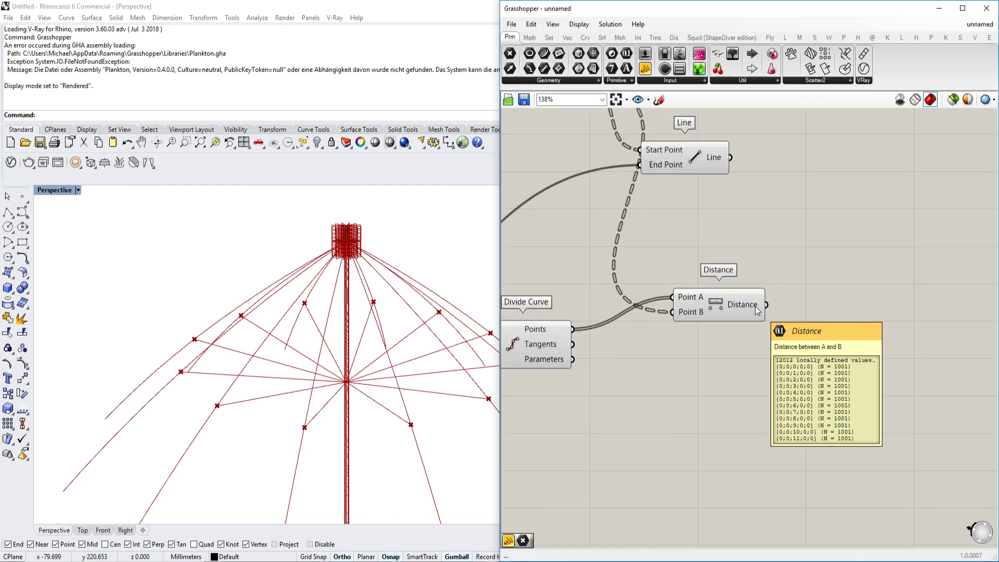
# Add a panel beside the Distance component and connect the Distance output to it.
pyautogui.doubleClick(857, 337)
pyautogui.write('panel')
pyautogui.press('Return')
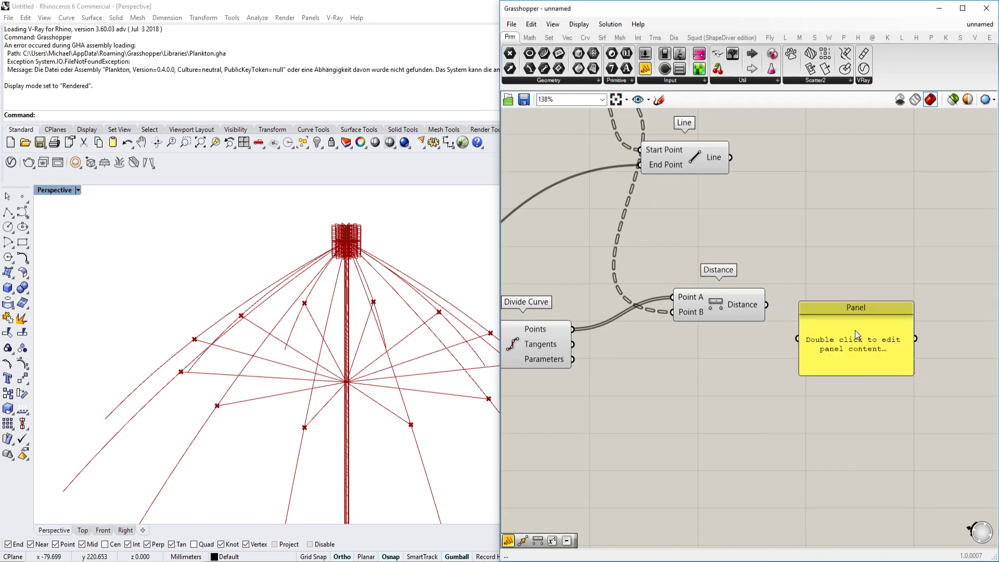
pyautogui.moveTo(767, 305); pyautogui.dragTo(832, 411)
pyautogui.scroll(-3, 804, 315)
pyautogui.scroll(3, 770, 364)
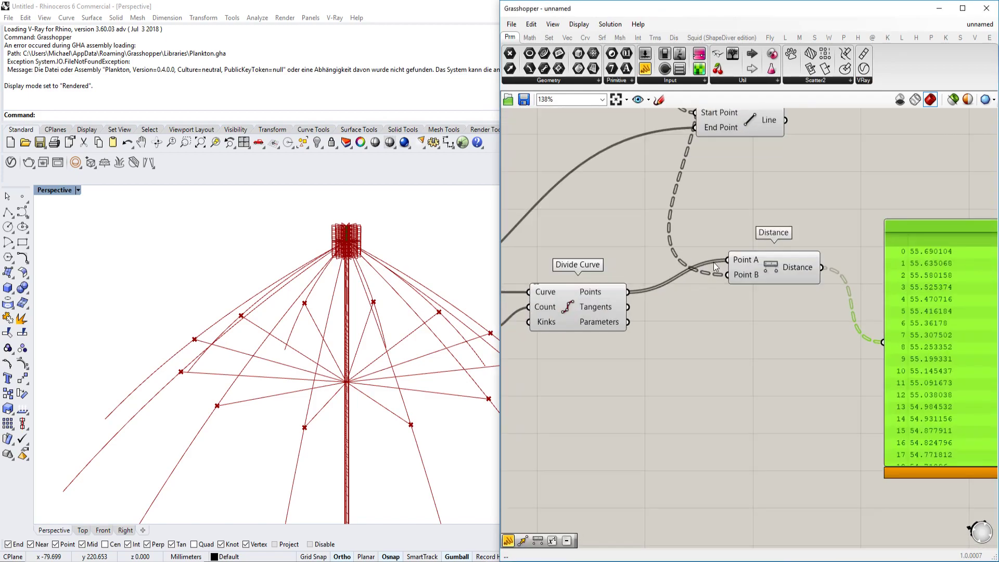
# Try grafting the Distance component's Point A input and inspect the resulting data structure.
pyautogui.rightClick(743, 261)
pyautogui.click(769, 355)
pyautogui.scroll(-1, 738, 304)
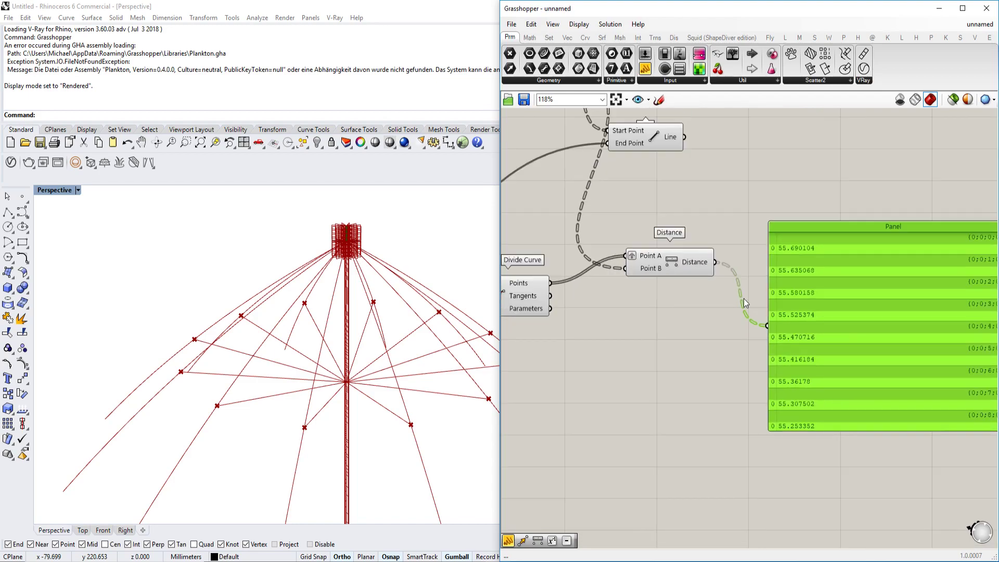
pyautogui.moveTo(583, 270); pyautogui.dragTo(684, 279, button='right')
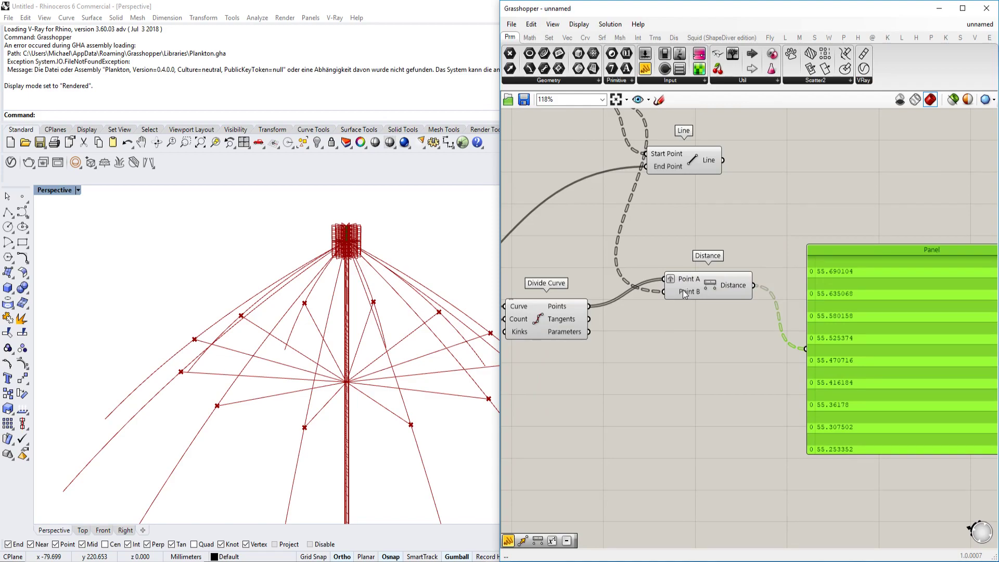
pyautogui.moveTo(684, 295)
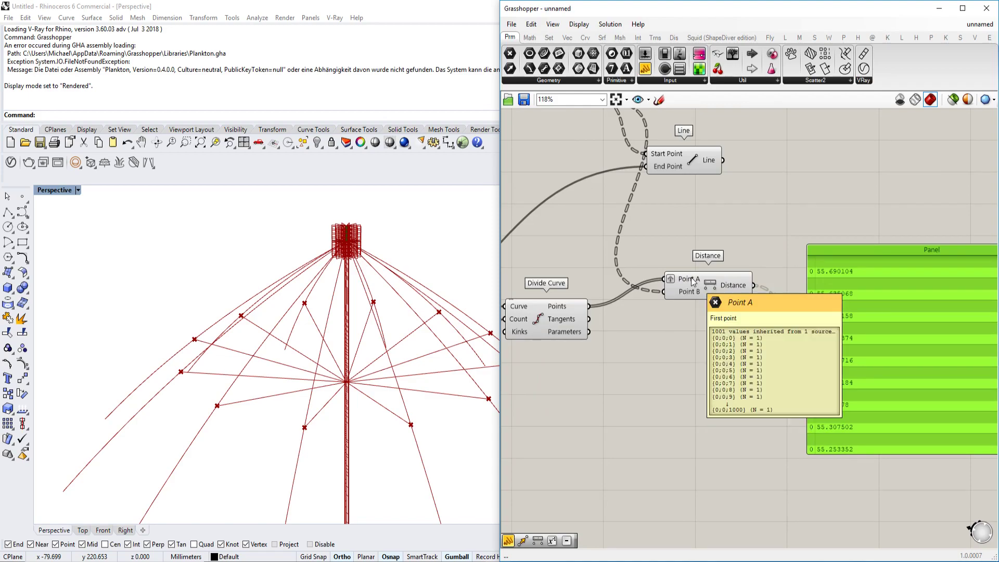
pyautogui.moveTo(831, 304); pyautogui.dragTo(699, 292, button='right')
pyautogui.moveTo(503, 219); pyautogui.dragTo(727, 313, button='right')
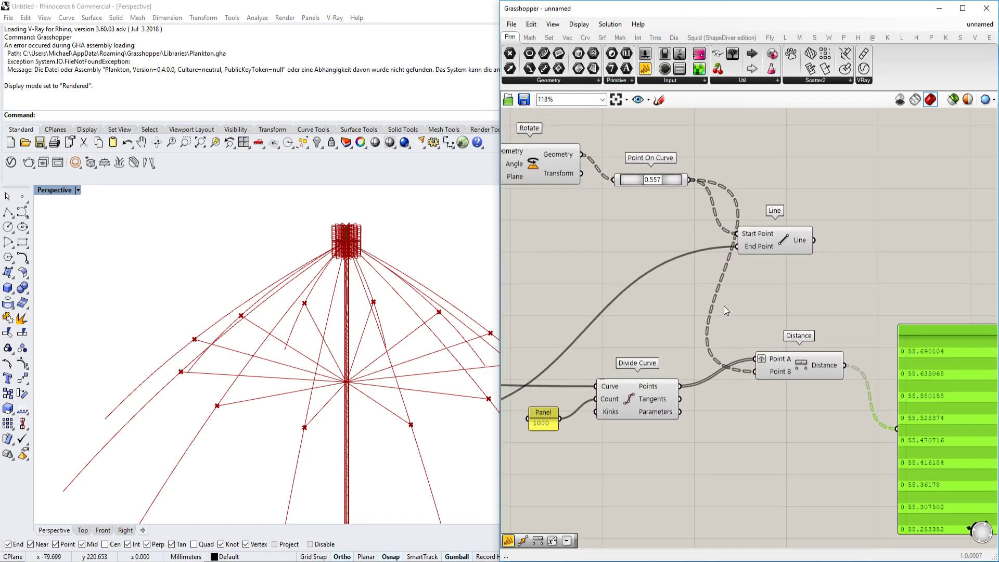
# Remove the graft from the Distance component's Point A input.
pyautogui.click(670, 180)
pyautogui.click(651, 403)
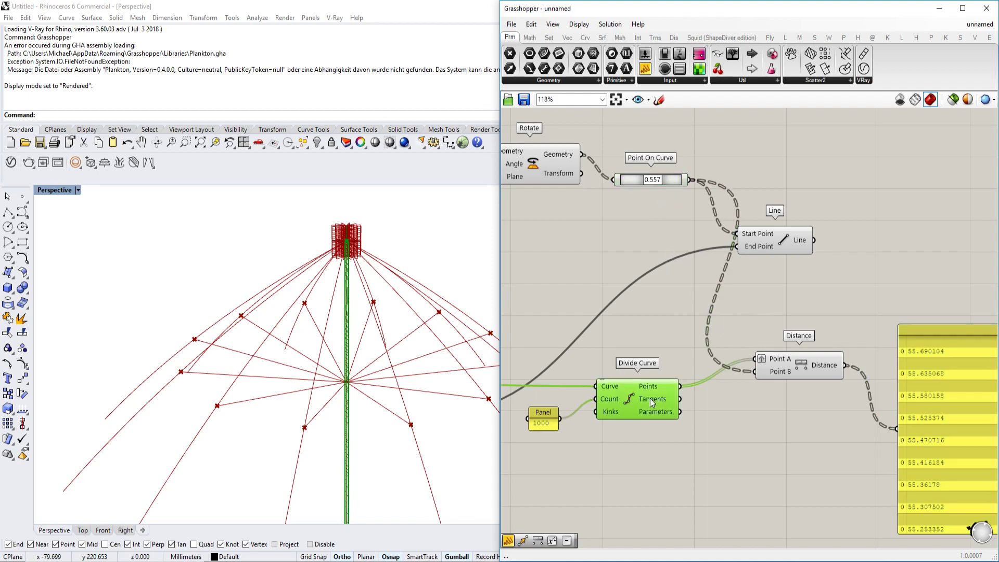
pyautogui.rightClick(772, 360)
pyautogui.click(795, 437)
pyautogui.moveTo(782, 410); pyautogui.dragTo(698, 351, button='right')
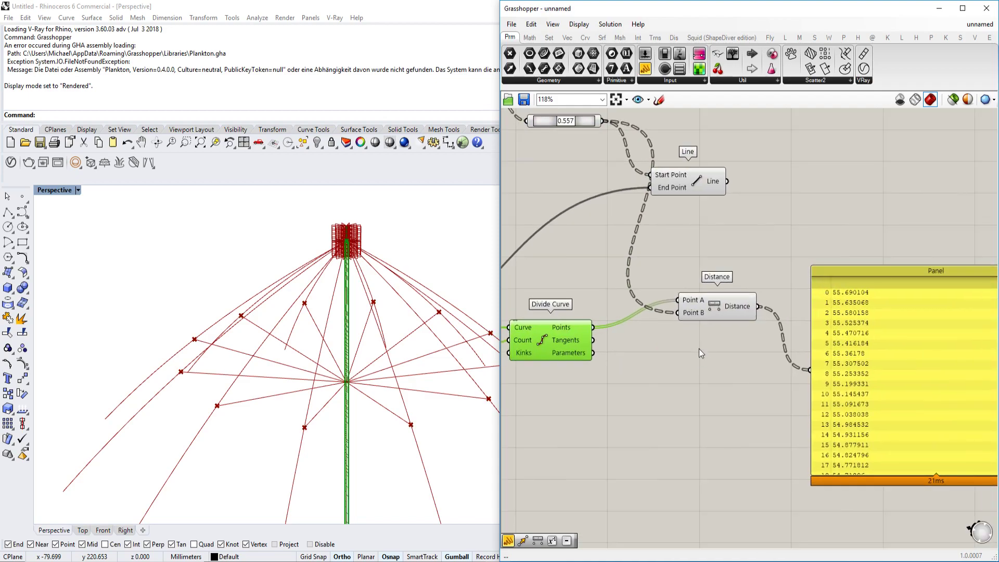
# Examine how the distances in the panel vary along the pole's division points.
pyautogui.moveTo(917, 330); pyautogui.dragTo(738, 325, button='right')
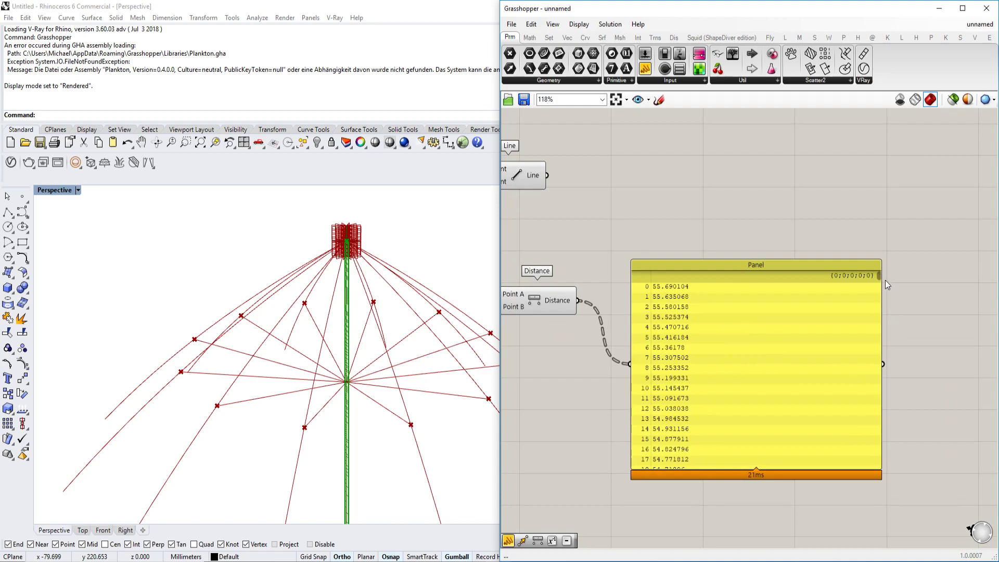
pyautogui.moveTo(824, 283); pyautogui.dragTo(888, 285, button='right')
pyautogui.moveTo(944, 279)
pyautogui.mouseDown()
pyautogui.moveTo(932, 457)
pyautogui.moveTo(938, 282)
pyautogui.mouseUp()
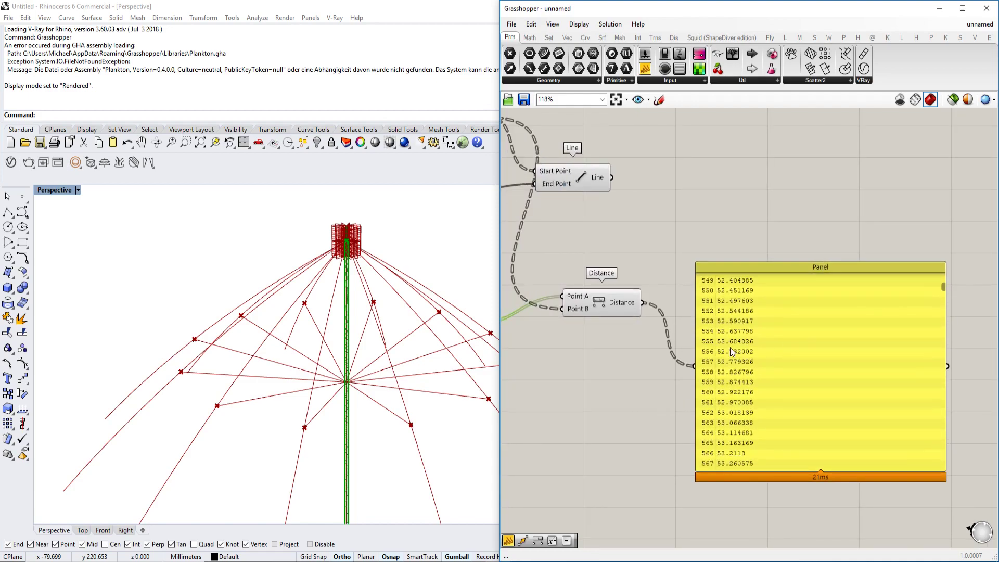
pyautogui.moveTo(727, 348); pyautogui.dragTo(759, 352)
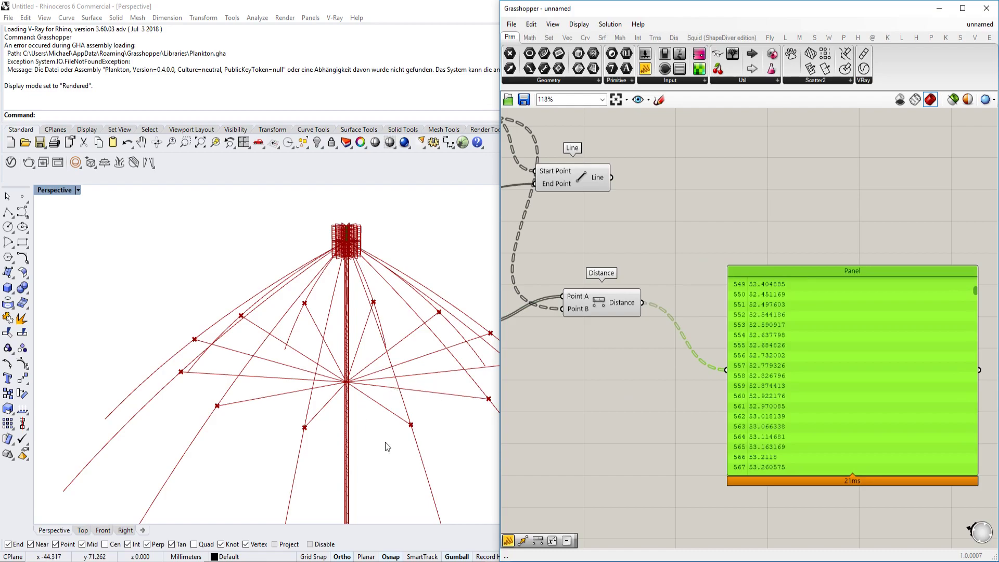
pyautogui.hotkey('alt', 'Tab')
pyautogui.hotkey('alt', 'Tab')
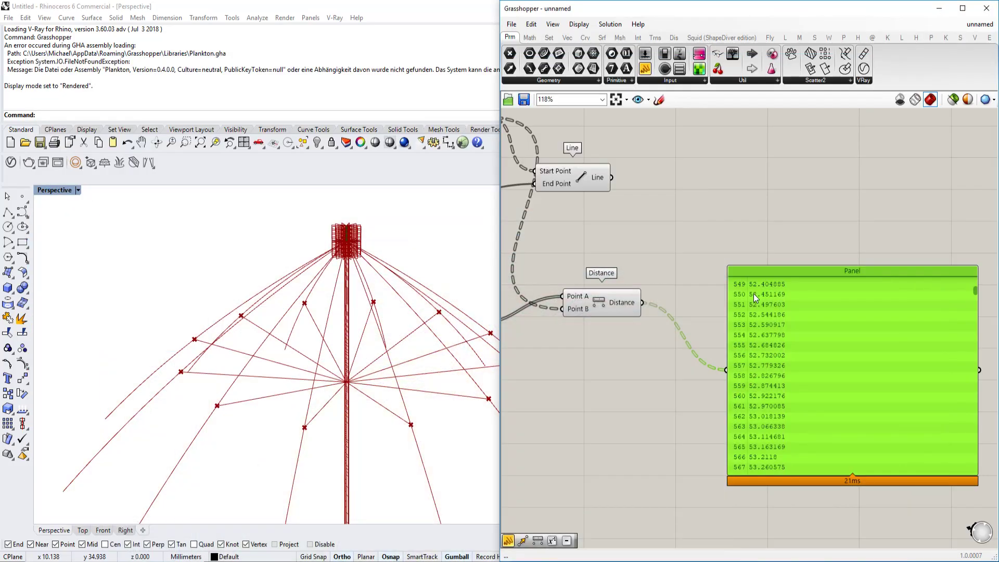
# Add a Larger Than component below Distance, feed the distances into its First Number, and move the panel farther away.
pyautogui.moveTo(681, 321); pyautogui.dragTo(695, 291, button='right')
pyautogui.doubleClick(673, 219)
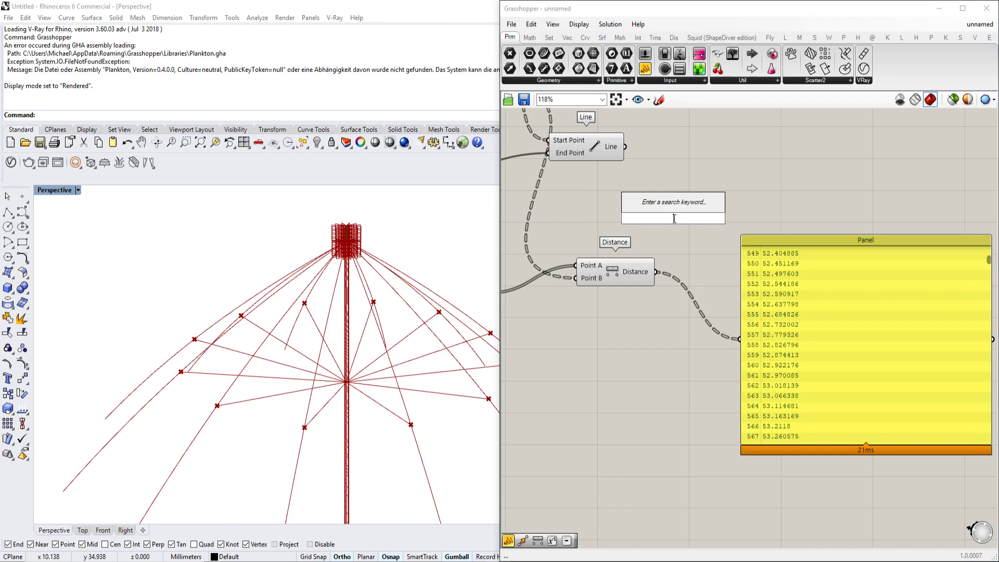
pyautogui.write('larger')
pyautogui.press('Return')
pyautogui.moveTo(676, 223); pyautogui.dragTo(758, 269)
pyautogui.moveTo(656, 271); pyautogui.dragTo(696, 257)
pyautogui.moveTo(779, 269); pyautogui.dragTo(685, 268, button='right')
pyautogui.moveTo(685, 268); pyautogui.dragTo(651, 384)
pyautogui.moveTo(897, 262)
pyautogui.mouseDown()
pyautogui.moveTo(898, 273)
pyautogui.moveTo(898, 249)
pyautogui.moveTo(900, 289)
pyautogui.moveTo(900, 270)
pyautogui.mouseUp()
pyautogui.moveTo(702, 328); pyautogui.dragTo(874, 299)
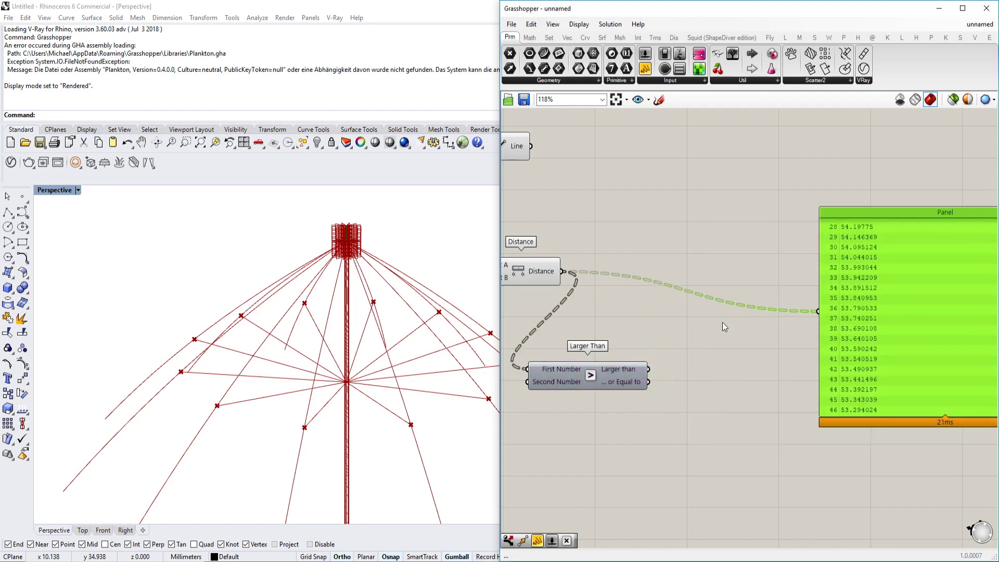
# Add a number slider with value 60 and connect it to Larger Than's Second Number input.
pyautogui.moveTo(531, 368); pyautogui.dragTo(824, 312, button='right')
pyautogui.doubleClick(666, 357)
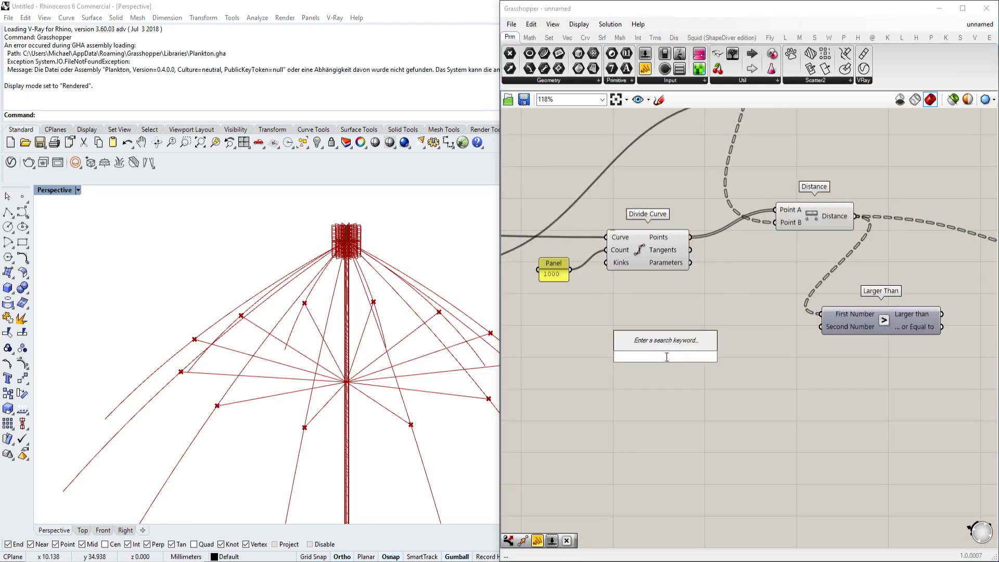
pyautogui.write('slider')
pyautogui.press('Return')
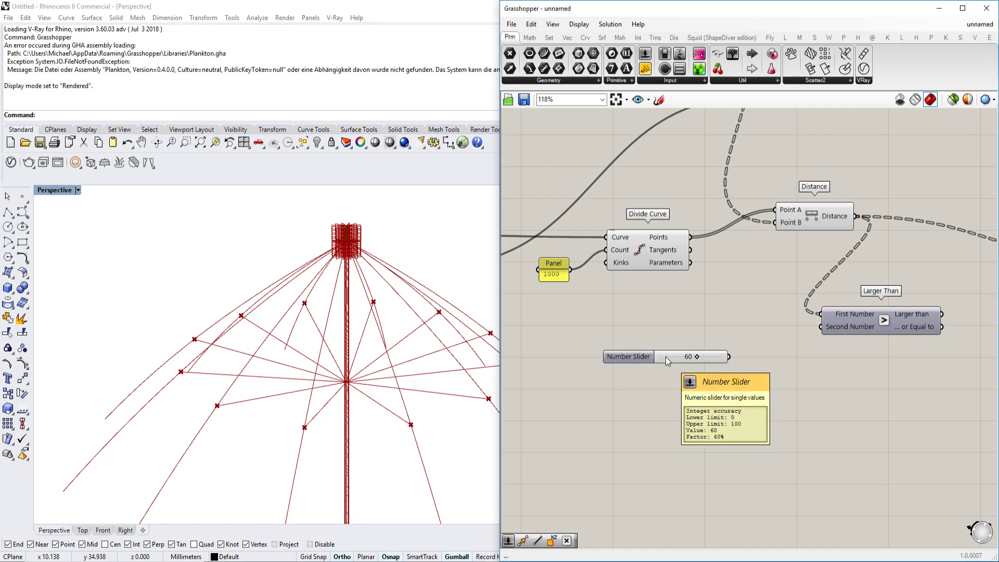
pyautogui.moveTo(728, 359); pyautogui.dragTo(821, 327)
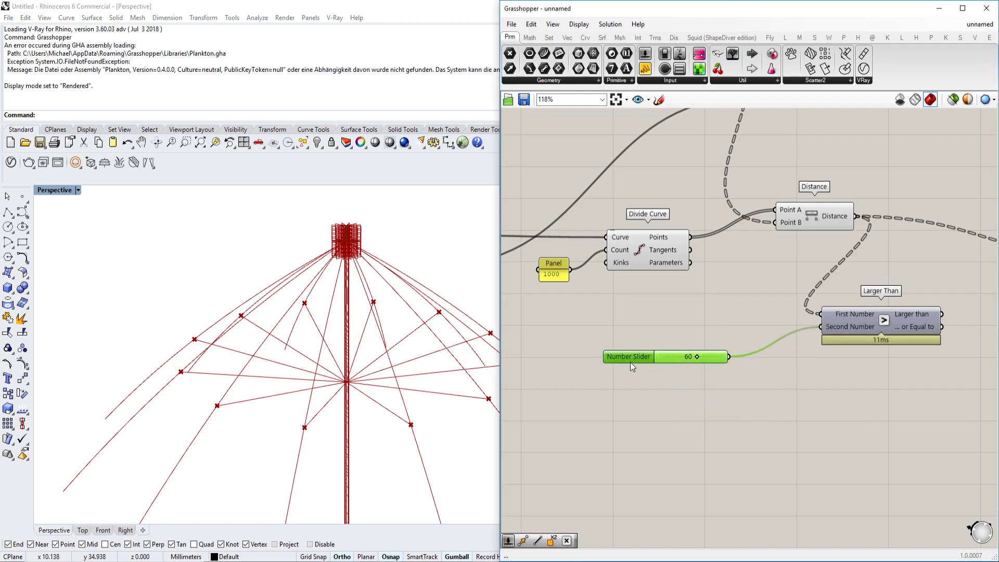
# Name the new number slider "length steel support".
pyautogui.doubleClick(629, 358)
pyautogui.write('length steel support')
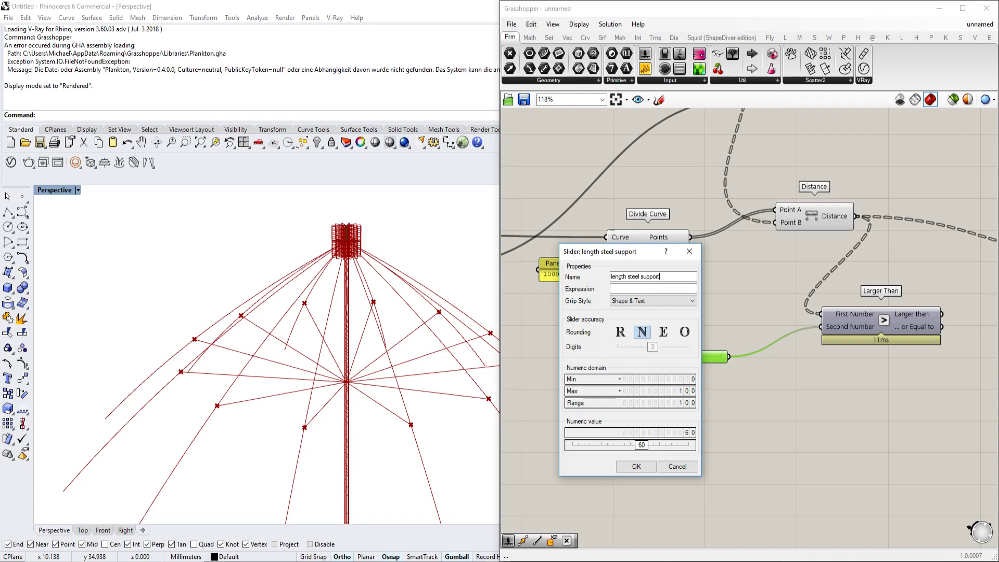
pyautogui.click(623, 463)
# Replace the panel's distance source with the Larger than output and look through the listed True/False values.
pyautogui.moveTo(748, 408); pyautogui.dragTo(502, 435, button='right')
pyautogui.scroll(-1, 626, 367)
pyautogui.scroll(2, 678, 370)
pyautogui.moveTo(678, 370); pyautogui.dragTo(728, 357, button='right')
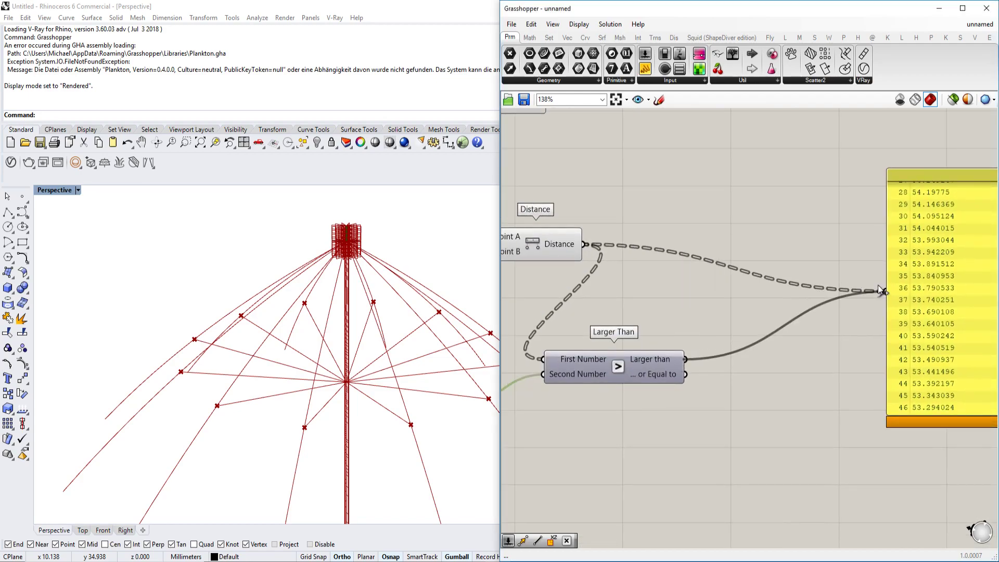
pyautogui.moveTo(878, 289); pyautogui.dragTo(885, 290)
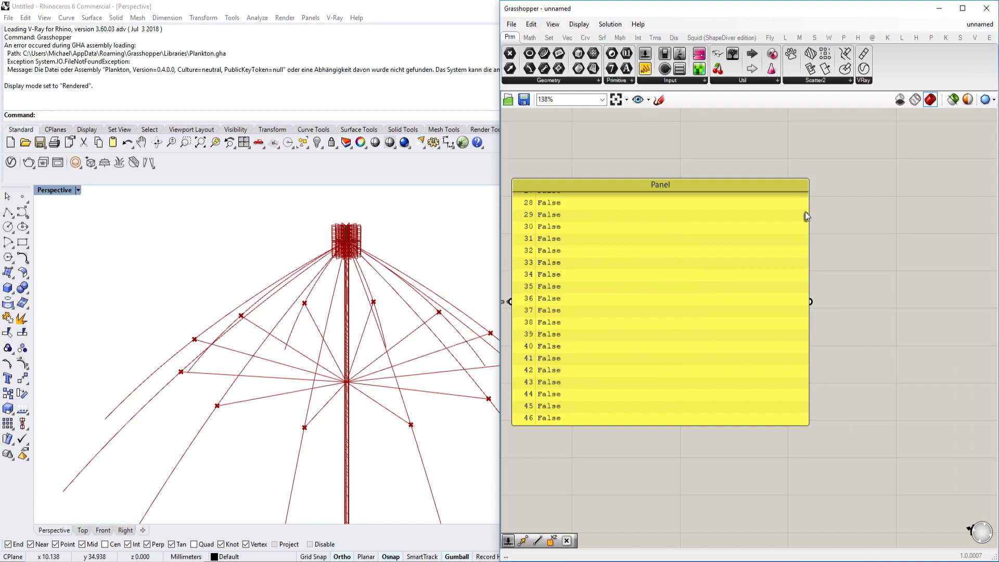
pyautogui.moveTo(804, 211); pyautogui.dragTo(804, 233)
pyautogui.scroll(-5, 772, 259)
# Add a Dispatch component with Divide Curve's Points as its List and the Larger than output as its Dispatch pattern.
pyautogui.moveTo(611, 296); pyautogui.dragTo(731, 316, button='right')
pyautogui.doubleClick(709, 254)
pyautogui.write('dis')
pyautogui.press('Return')
pyautogui.moveTo(660, 176); pyautogui.dragTo(751, 226, button='right')
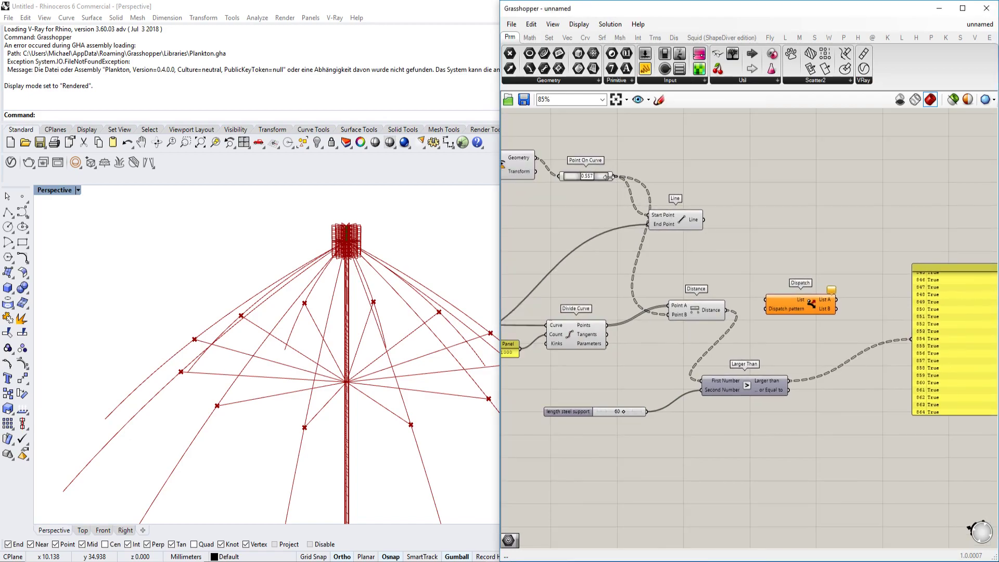
pyautogui.click(602, 331)
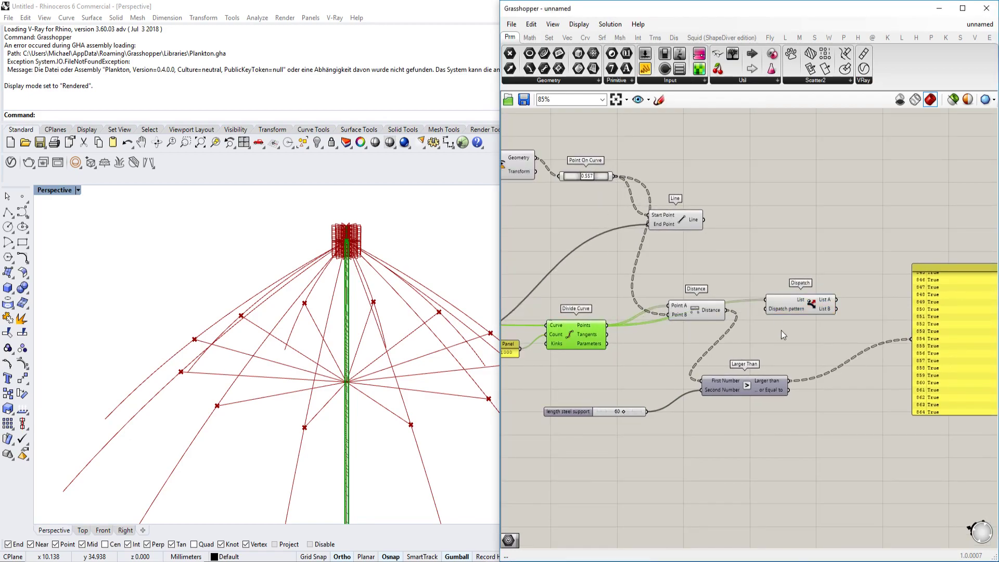
pyautogui.moveTo(762, 314); pyautogui.dragTo(763, 309)
# Move the panel aside and add a Geometry parameter fed by Dispatch's List A output.
pyautogui.moveTo(898, 313); pyautogui.dragTo(818, 296, button='right')
pyautogui.moveTo(846, 294); pyautogui.dragTo(901, 290)
pyautogui.moveTo(739, 286); pyautogui.dragTo(820, 279)
pyautogui.doubleClick(805, 277)
pyautogui.write('geometry')
pyautogui.press('Return')
# Turn off the Dispatch component's preview and select the Geometry parameter to highlight its points.
pyautogui.click(761, 285)
pyautogui.middleClick(761, 286)
pyautogui.click(794, 254)
pyautogui.click(823, 279)
# Set the "length steel support" slider to 55 to test the point selection on the pole.
pyautogui.scroll(-5, 374, 339)
pyautogui.moveTo(374, 339); pyautogui.dragTo(366, 307, button='right')
pyautogui.scroll(5, 367, 340)
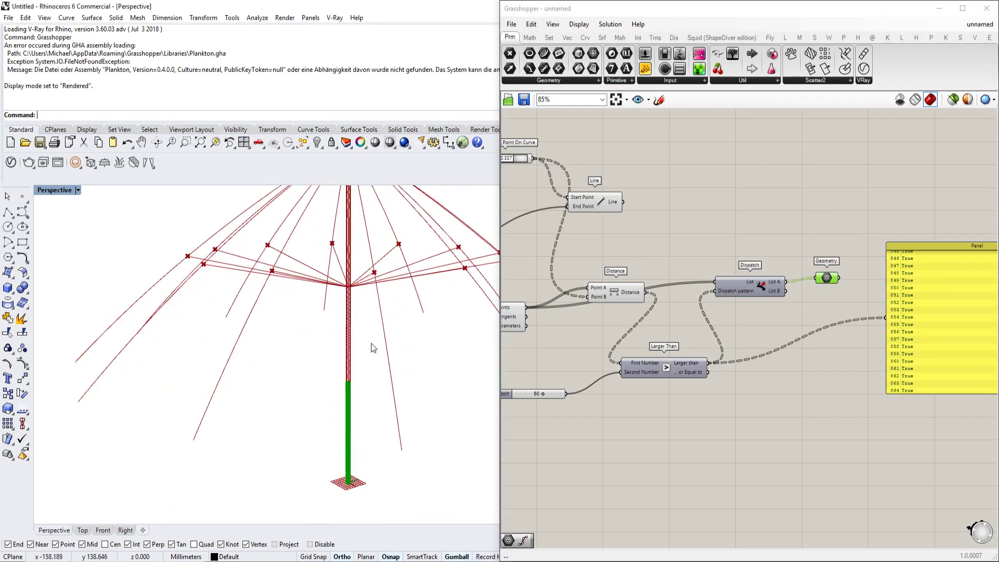
pyautogui.scroll(-2, 364, 390)
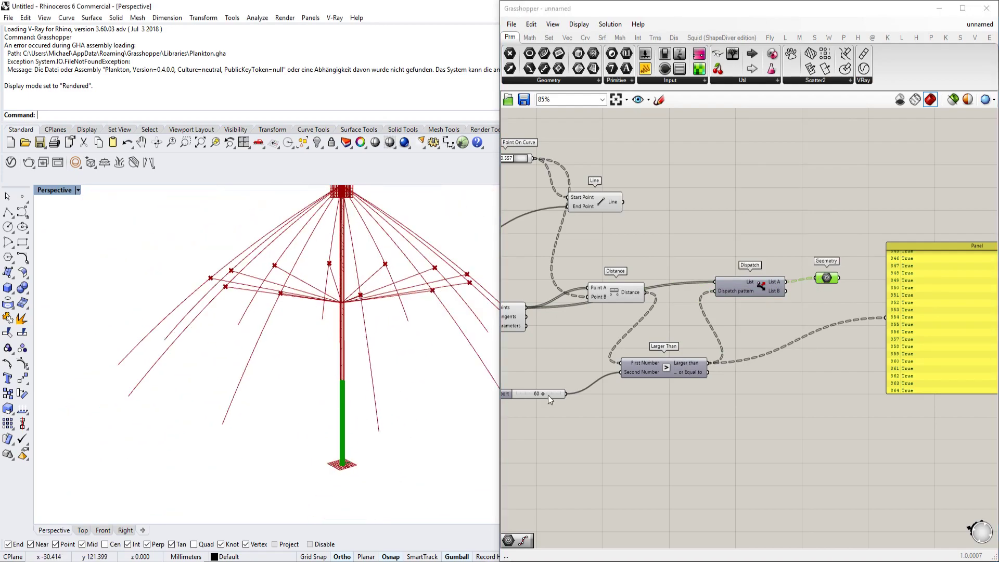
pyautogui.moveTo(543, 396); pyautogui.dragTo(541, 394)
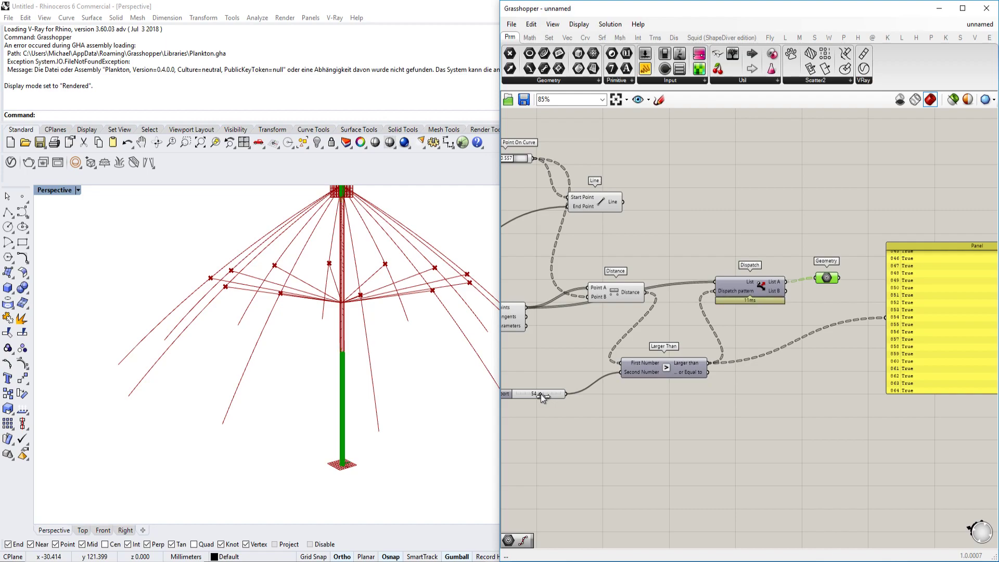
# Review the component chain linking Evaluate Curve, Divide Curve, Distance and Larger Than to the strut Line.
pyautogui.moveTo(541, 394); pyautogui.dragTo(739, 360, button='right')
pyautogui.moveTo(646, 352); pyautogui.dragTo(745, 332, button='right')
pyautogui.scroll(-2, 704, 370)
pyautogui.scroll(2, 760, 351)
pyautogui.scroll(-1, 781, 336)
pyautogui.scroll(-1, 719, 329)
pyautogui.scroll(3, 719, 328)
pyautogui.scroll(-1, 754, 323)
pyautogui.moveTo(615, 325); pyautogui.dragTo(703, 319, button='right')
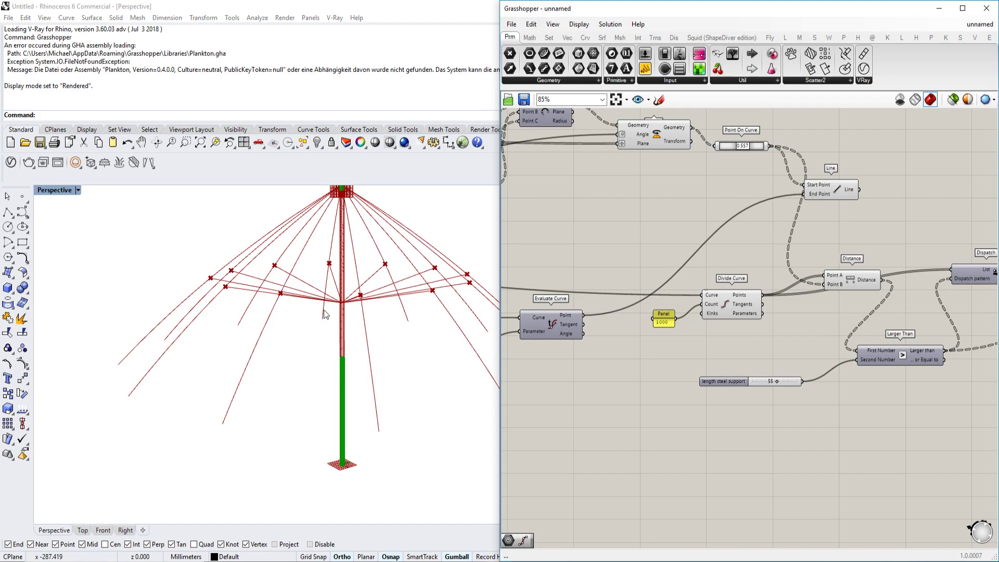
# Lower the umbrella's angle slider below 57 to fold the ribs further down.
pyautogui.scroll(-1, 727, 340)
pyautogui.moveTo(727, 340); pyautogui.dragTo(802, 328, button='right')
pyautogui.scroll(1, 802, 328)
pyautogui.moveTo(591, 347); pyautogui.dragTo(781, 329, button='right')
pyautogui.scroll(4, 650, 356)
pyautogui.scroll(-5, 705, 367)
pyautogui.moveTo(977, 347); pyautogui.dragTo(659, 333, button='right')
pyautogui.scroll(7, 679, 343)
pyautogui.scroll(-6, 686, 359)
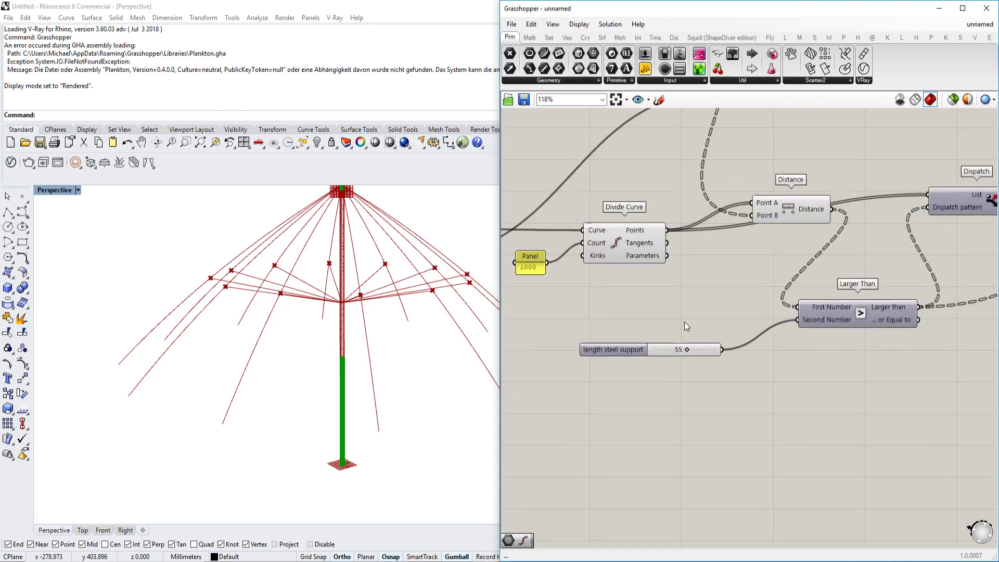
pyautogui.scroll(2, 692, 310)
pyautogui.moveTo(694, 308); pyautogui.dragTo(619, 295, button='right')
pyautogui.moveTo(751, 334); pyautogui.dragTo(710, 343, button='right')
pyautogui.scroll(4, 616, 312)
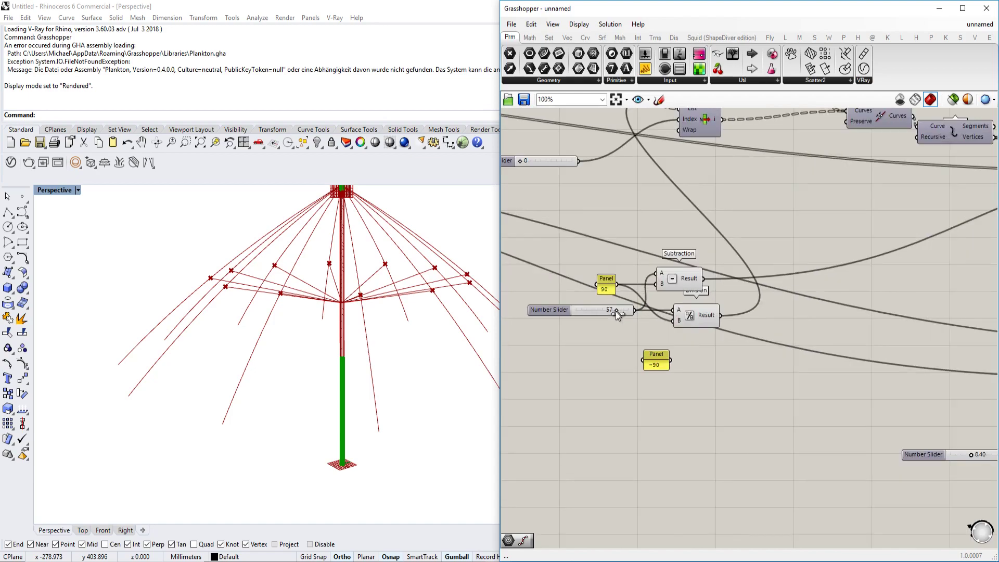
pyautogui.click(658, 330)
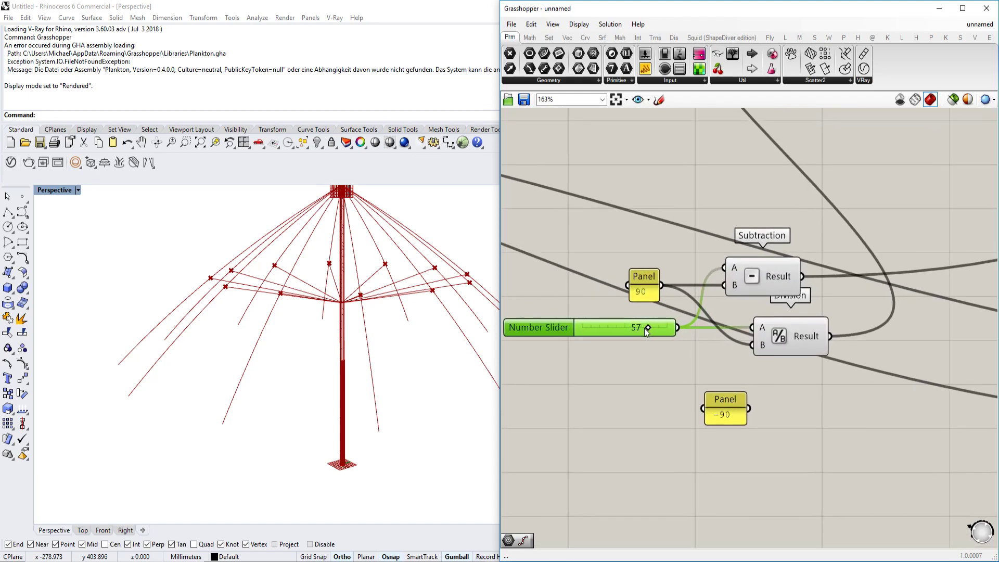
pyautogui.moveTo(648, 329); pyautogui.dragTo(643, 329)
# Feed the Geometry parameter from Dispatch's List B output and place it beside the Dispatch component.
pyautogui.scroll(-5, 644, 330)
pyautogui.moveTo(917, 286); pyautogui.dragTo(562, 250, button='right')
pyautogui.scroll(-4, 562, 250)
pyautogui.moveTo(864, 280); pyautogui.dragTo(753, 283, button='right')
pyautogui.scroll(6, 753, 283)
pyautogui.scroll(2, 716, 282)
pyautogui.moveTo(680, 256); pyautogui.dragTo(682, 256)
pyautogui.moveTo(699, 257); pyautogui.dragTo(706, 274)
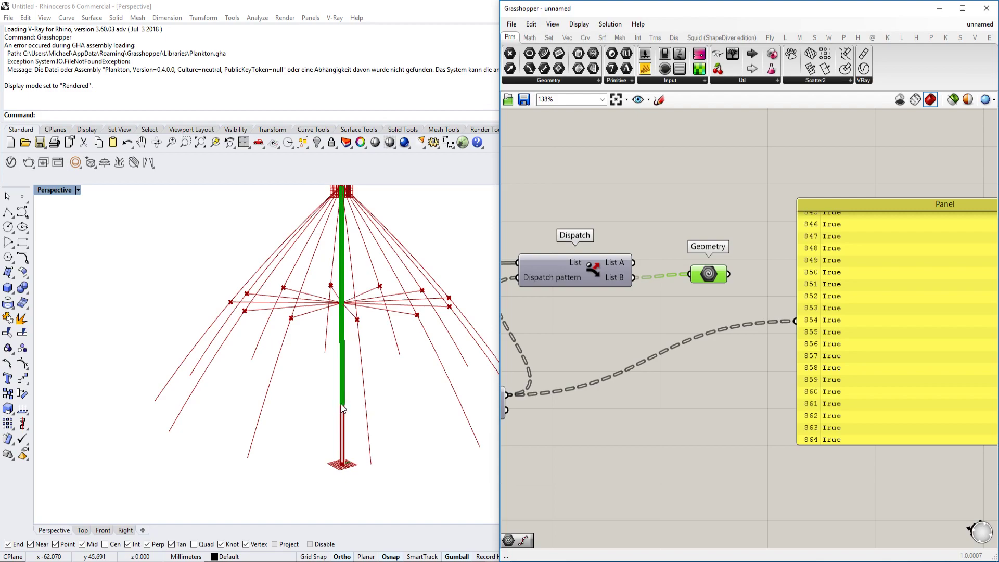
pyautogui.moveTo(668, 332); pyautogui.dragTo(650, 341, button='right')
# Add a List Item component with its List input fed by the Geometry parameter.
pyautogui.doubleClick(729, 248)
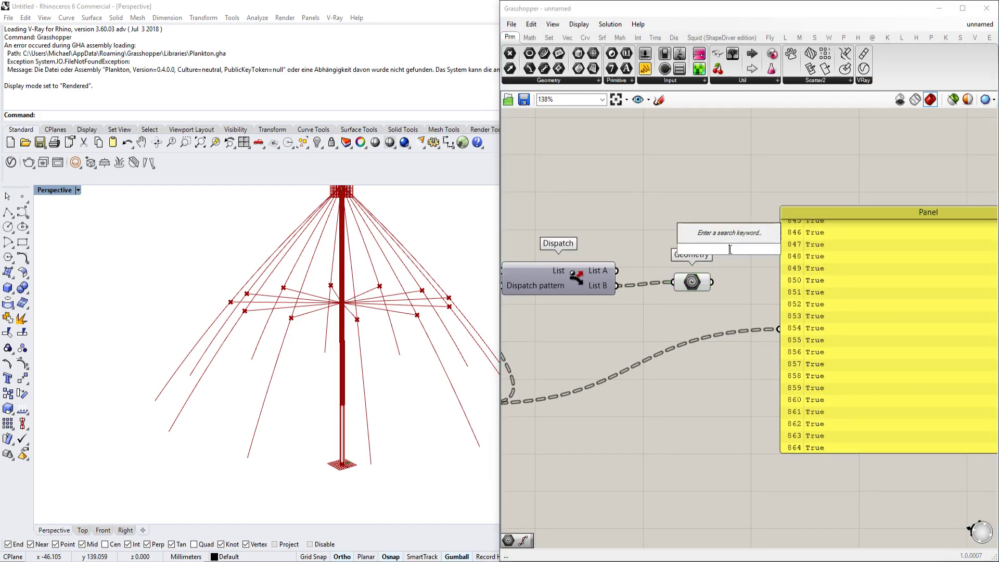
pyautogui.write('list item')
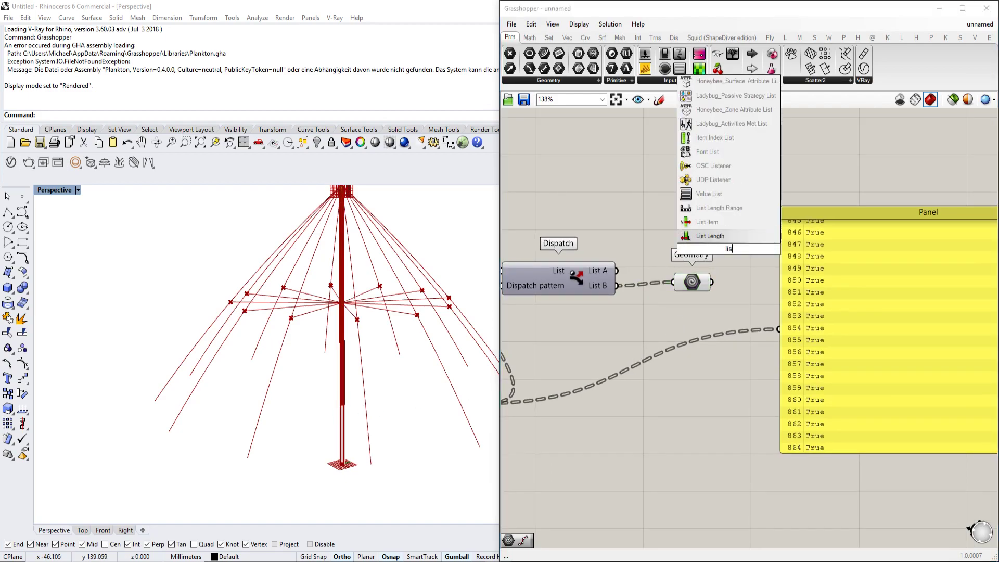
pyautogui.press('Return')
pyautogui.moveTo(695, 258); pyautogui.dragTo(763, 288)
pyautogui.moveTo(763, 289); pyautogui.dragTo(611, 292, button='right')
pyautogui.moveTo(611, 293); pyautogui.dragTo(613, 325)
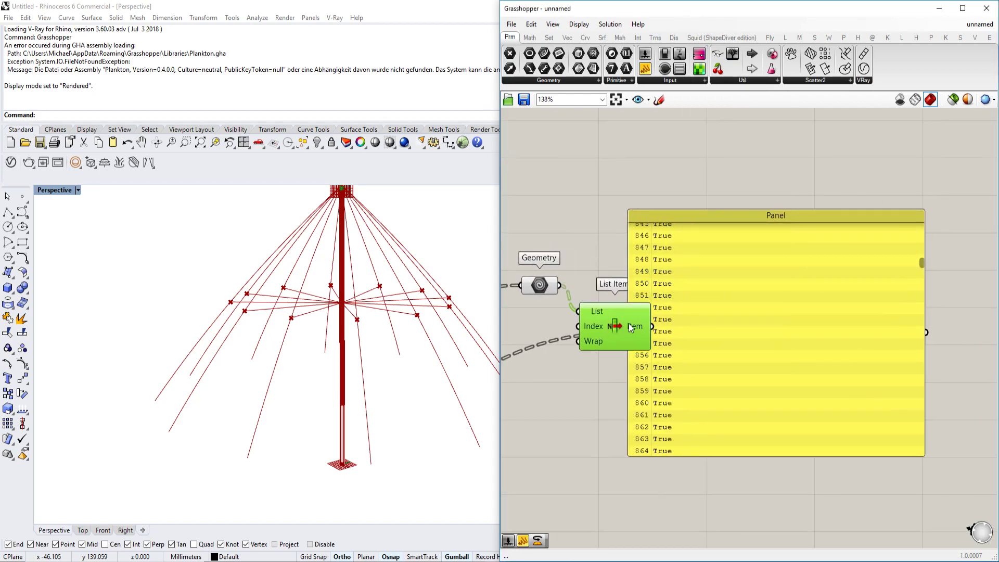
# Reverse the List Item's List input and arrange the component clear of the True/False panel.
pyautogui.moveTo(562, 358); pyautogui.dragTo(619, 344, button='right')
pyautogui.rightClick(650, 300)
pyautogui.click(676, 370)
pyautogui.moveTo(726, 329); pyautogui.dragTo(818, 320)
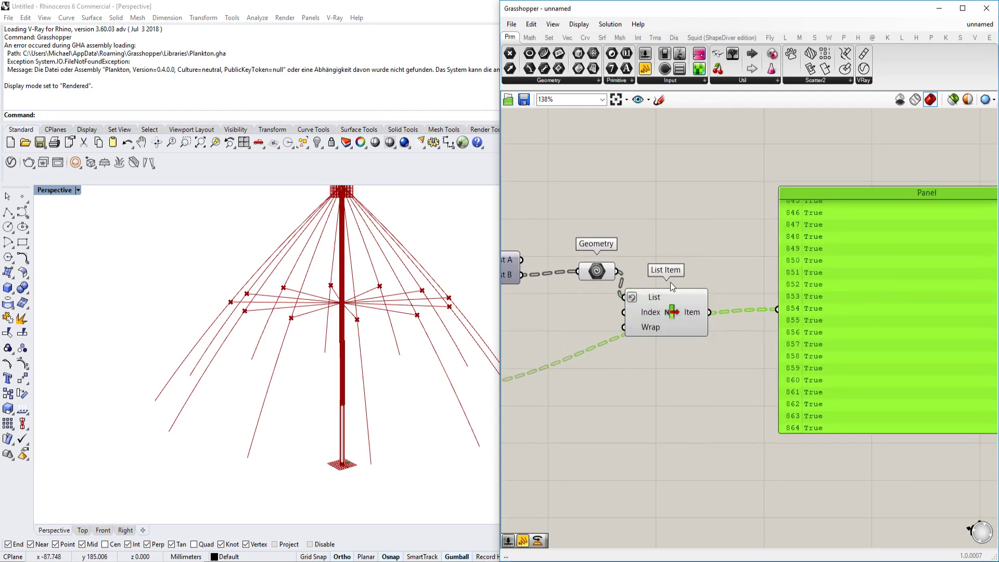
pyautogui.click(671, 307)
pyautogui.scroll(1, 671, 308)
pyautogui.moveTo(658, 311); pyautogui.dragTo(665, 299)
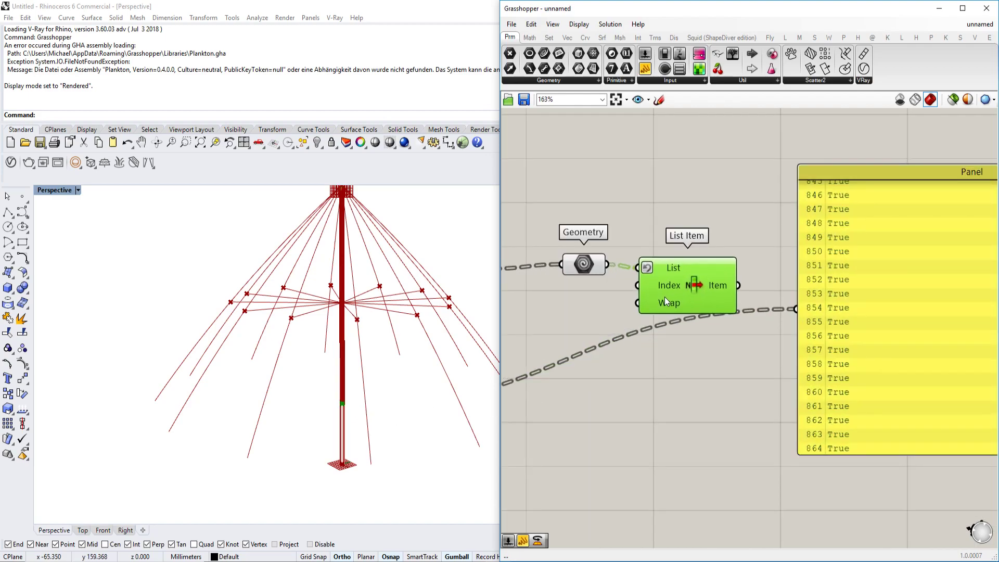
# Turn off the Geometry parameter's preview and move the True/False panel farther away to free space.
pyautogui.click(588, 265)
pyautogui.middleClick(588, 265)
pyautogui.click(628, 231)
pyautogui.click(700, 284)
pyautogui.moveTo(700, 284); pyautogui.dragTo(629, 282, button='right')
pyautogui.click(785, 310)
pyautogui.moveTo(785, 310); pyautogui.dragTo(870, 310)
# Add a Line component connecting the List Item point on the pole to the Point On Curve points.
pyautogui.doubleClick(733, 265)
pyautogui.write('line')
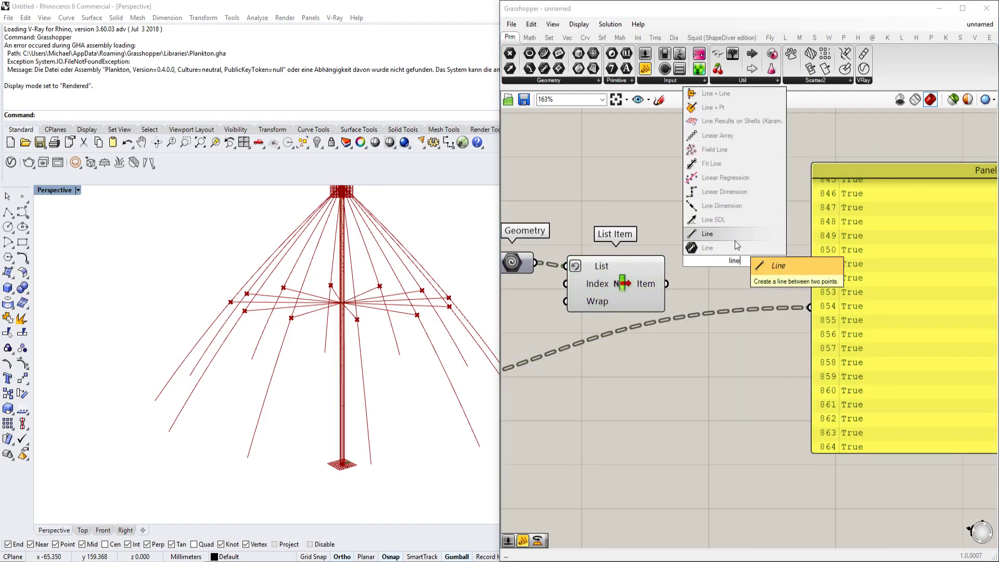
pyautogui.click(722, 247)
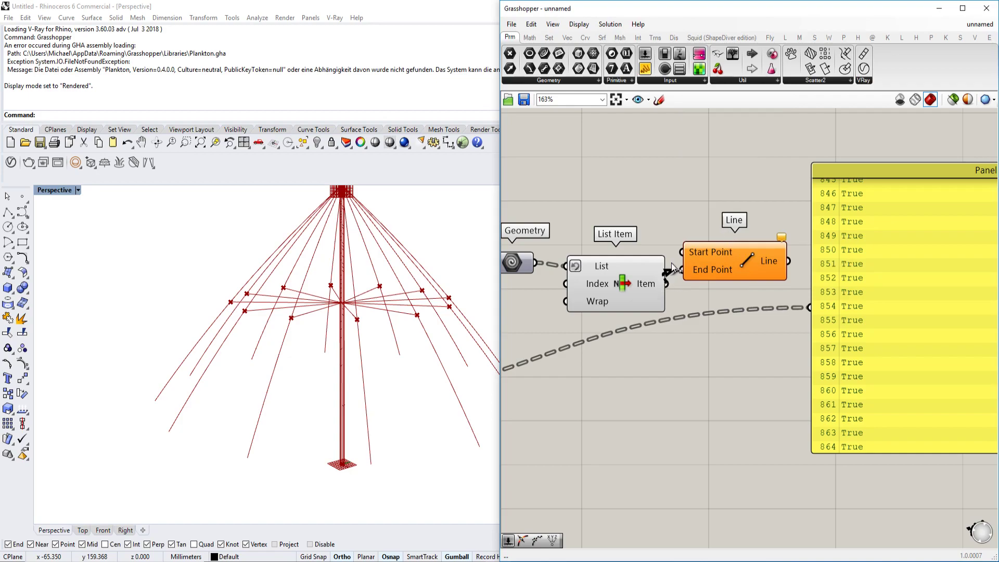
pyautogui.scroll(-6, 832, 281)
pyautogui.moveTo(684, 271); pyautogui.dragTo(727, 168)
pyautogui.scroll(4, 616, 279)
pyautogui.scroll(-1, 748, 313)
pyautogui.moveTo(759, 188); pyautogui.dragTo(700, 192, button='right')
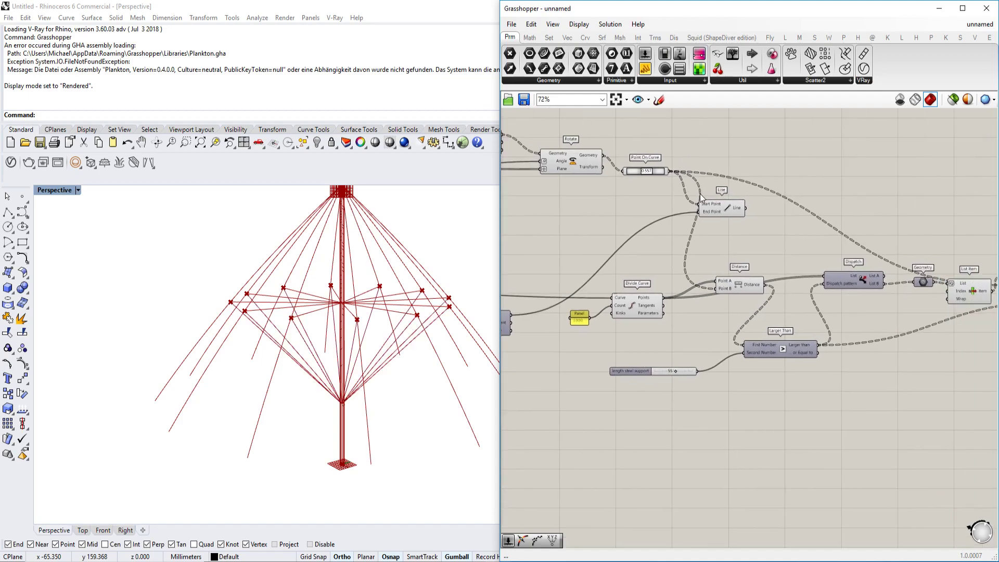
# Delete the old strut Line component driven by Evaluate Curve.
pyautogui.moveTo(693, 191); pyautogui.dragTo(750, 220)
pyautogui.moveTo(750, 220); pyautogui.dragTo(719, 222, button='right')
pyautogui.press('Delete')
# Shorten the struts by setting the "length steel support" slider to 47.
pyautogui.scroll(-5, 707, 259)
pyautogui.moveTo(707, 258); pyautogui.dragTo(740, 277, button='right')
pyautogui.scroll(5, 691, 281)
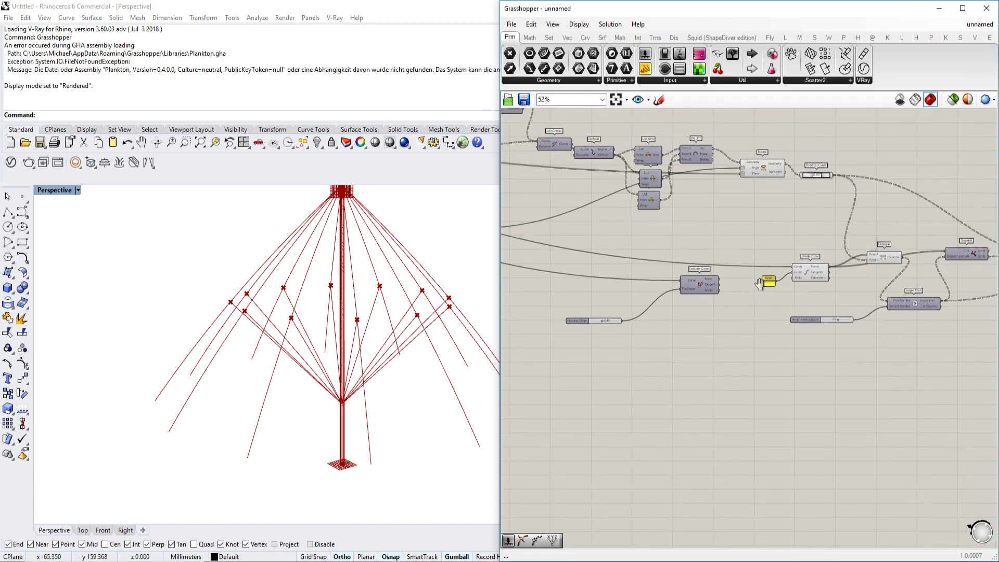
pyautogui.scroll(3, 754, 348)
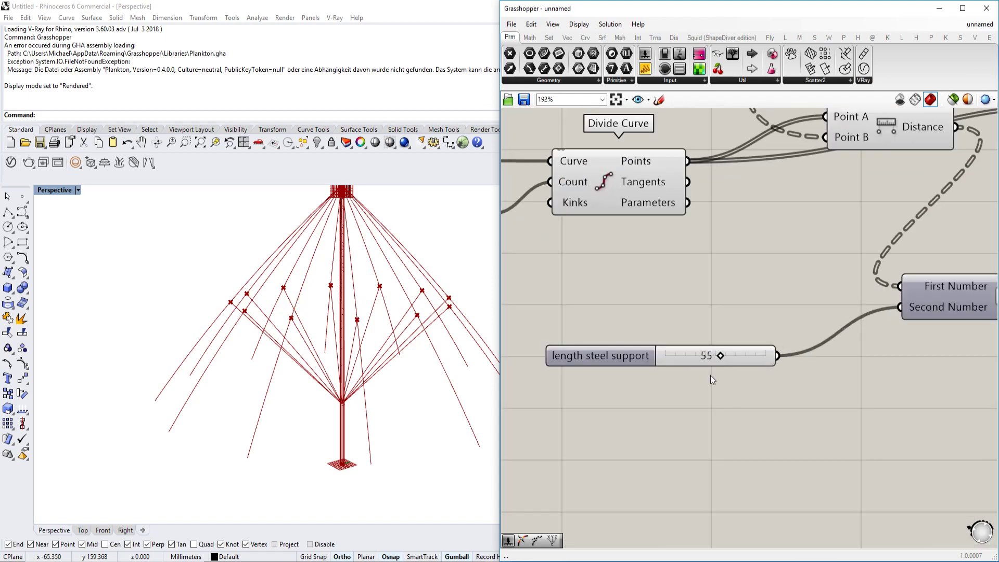
pyautogui.moveTo(713, 359); pyautogui.dragTo(716, 361)
pyautogui.scroll(-4, 837, 391)
pyautogui.moveTo(597, 332); pyautogui.dragTo(511, 339, button='right')
pyautogui.scroll(3, 822, 379)
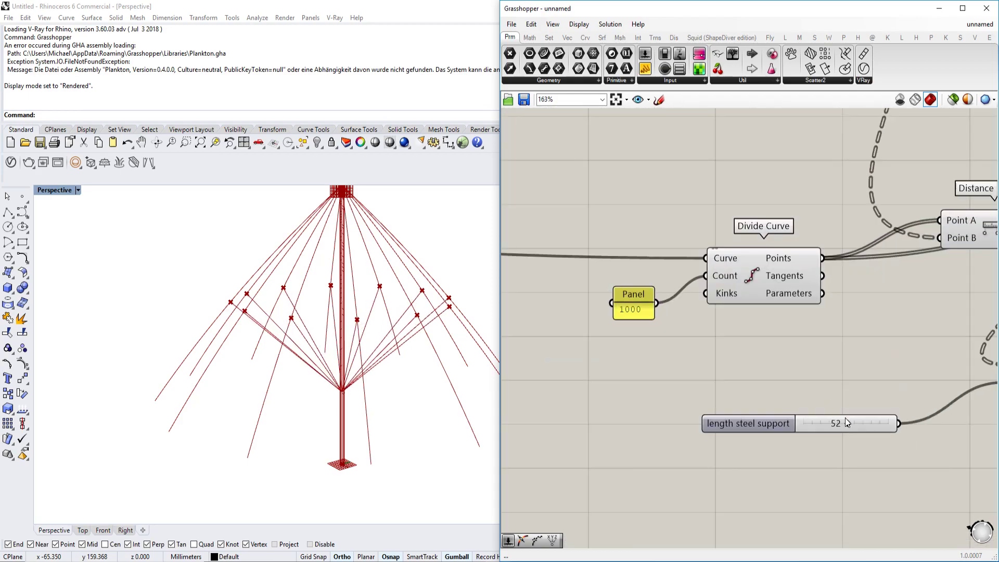
pyautogui.click(844, 423)
pyautogui.moveTo(846, 426); pyautogui.dragTo(841, 426)
pyautogui.scroll(-5, 782, 394)
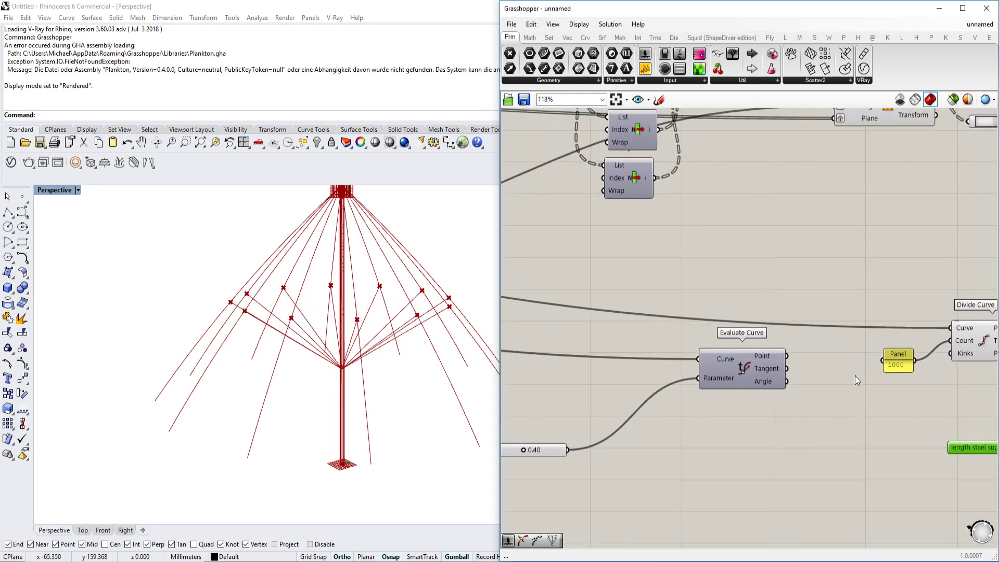
# Raise the umbrella's angle slider to 87 to test the nearly flat open position.
pyautogui.moveTo(603, 353); pyautogui.dragTo(701, 370, button='right')
pyautogui.scroll(4, 675, 367)
pyautogui.moveTo(645, 304); pyautogui.dragTo(717, 358, button='right')
pyautogui.moveTo(702, 307); pyautogui.dragTo(793, 368, button='right')
pyautogui.scroll(-2, 697, 209)
pyautogui.moveTo(689, 182); pyautogui.dragTo(684, 318, button='right')
pyautogui.moveTo(770, 451); pyautogui.dragTo(724, 372, button='right')
pyautogui.scroll(2, 749, 413)
pyautogui.scroll(-1, 757, 368)
pyautogui.scroll(4, 759, 366)
pyautogui.moveTo(681, 368); pyautogui.dragTo(707, 365)
# Set the "length steel support" slider to 56.
pyautogui.scroll(-3, 707, 366)
pyautogui.moveTo(707, 365); pyautogui.dragTo(591, 337, button='right')
pyautogui.scroll(-3, 988, 341)
pyautogui.moveTo(988, 341); pyautogui.dragTo(710, 314, button='right')
pyautogui.scroll(2, 728, 411)
pyautogui.moveTo(728, 411); pyautogui.dragTo(610, 393, button='right')
pyautogui.moveTo(962, 346); pyautogui.dragTo(701, 369, button='right')
pyautogui.scroll(5, 788, 371)
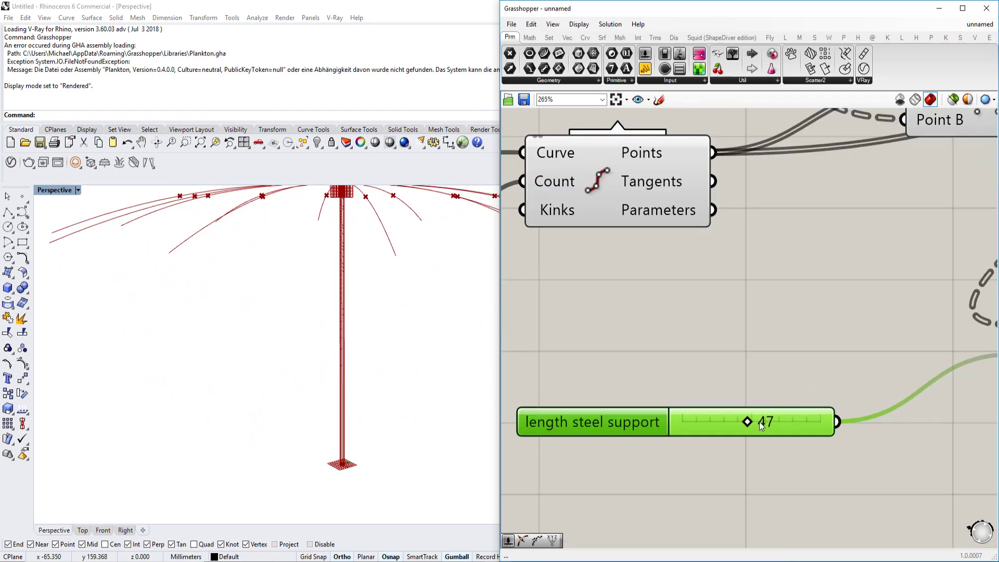
pyautogui.moveTo(747, 423); pyautogui.dragTo(761, 421)
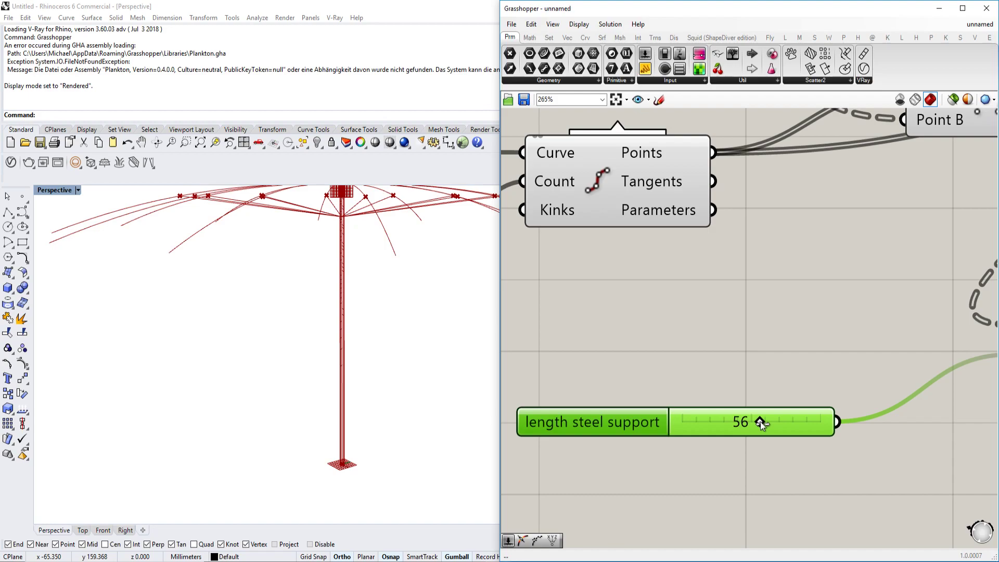
# Inspect where the struts meet the pole beneath the opened umbrella's crown.
pyautogui.scroll(-7, 604, 255)
pyautogui.moveTo(604, 256); pyautogui.dragTo(834, 329, button='right')
pyautogui.scroll(-3, 834, 329)
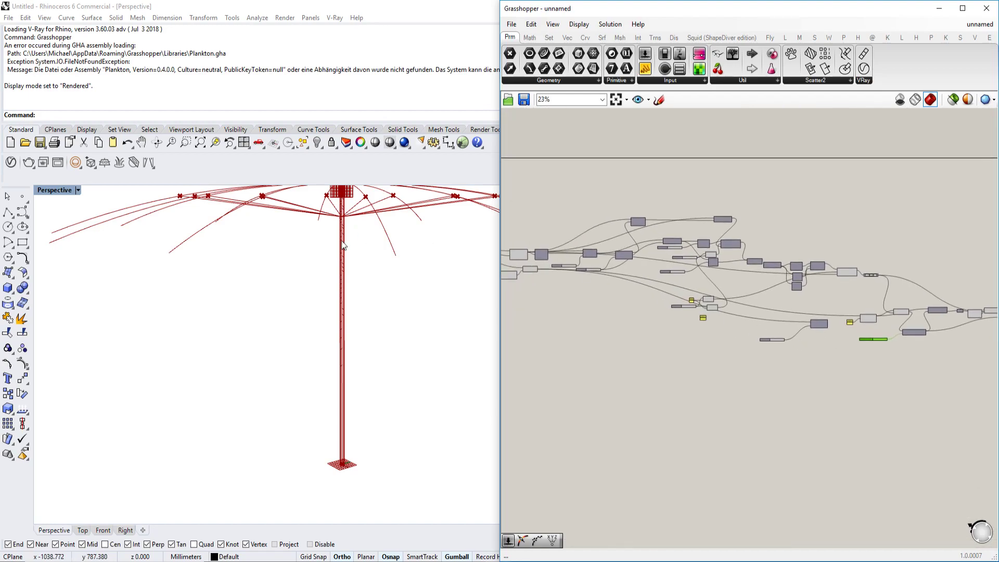
pyautogui.moveTo(346, 235); pyautogui.dragTo(355, 257, button='right')
pyautogui.scroll(-4, 355, 257)
pyautogui.scroll(5, 356, 261)
pyautogui.scroll(9, 744, 262)
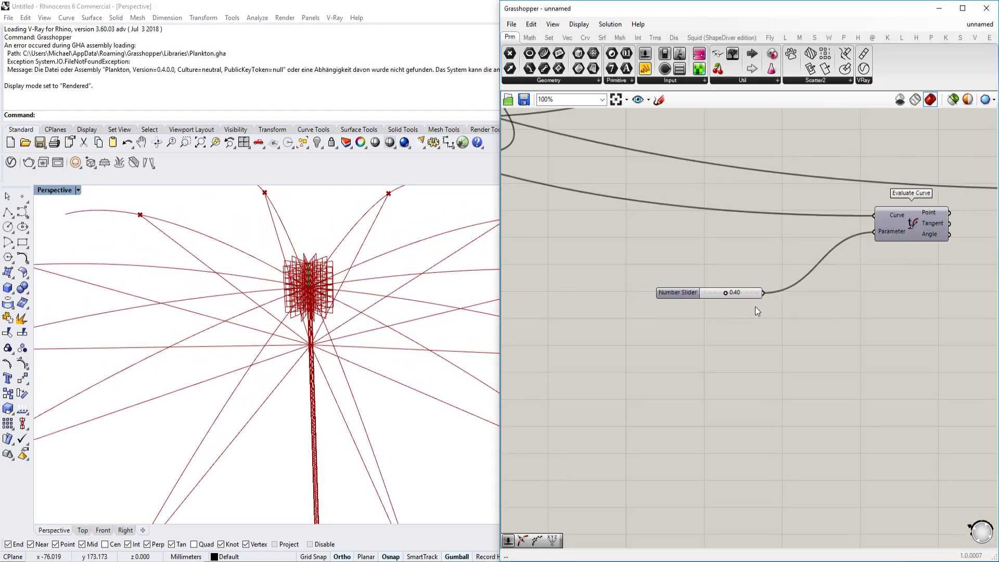
pyautogui.moveTo(385, 328); pyautogui.dragTo(377, 304, button='right')
# Set the umbrella's angle slider to 66 and check the strut junction on the pole.
pyautogui.scroll(-4, 697, 305)
pyautogui.moveTo(697, 306); pyautogui.dragTo(995, 345, button='right')
pyautogui.scroll(-2, 936, 442)
pyautogui.scroll(4, 779, 298)
pyautogui.moveTo(312, 275); pyautogui.dragTo(305, 251, button='right')
pyautogui.scroll(-7, 303, 251)
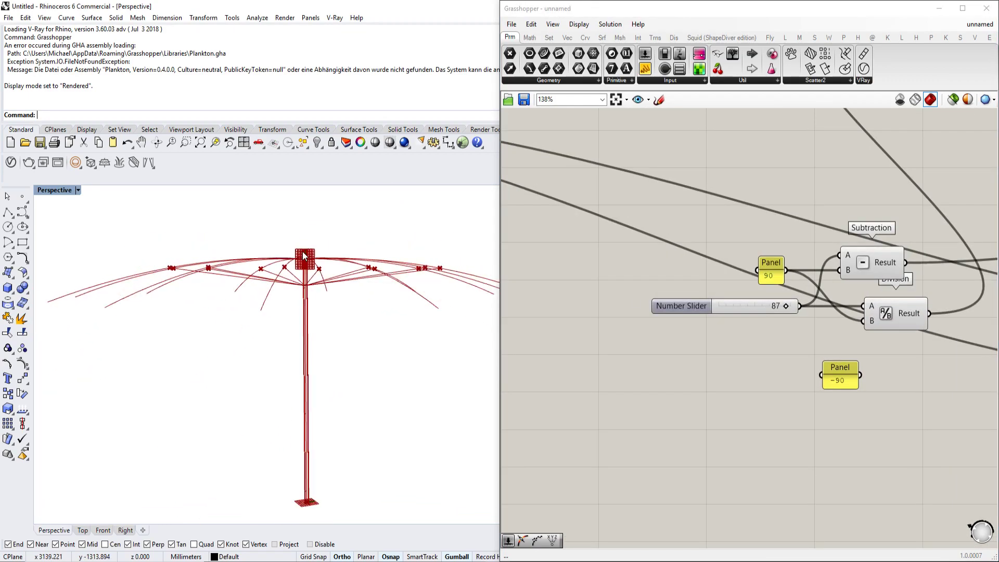
pyautogui.moveTo(783, 305)
pyautogui.mouseDown()
pyautogui.moveTo(751, 310)
pyautogui.moveTo(787, 306)
pyautogui.moveTo(775, 306)
pyautogui.mouseUp()
pyautogui.moveTo(397, 314); pyautogui.dragTo(312, 353, button='right')
pyautogui.scroll(5, 312, 353)
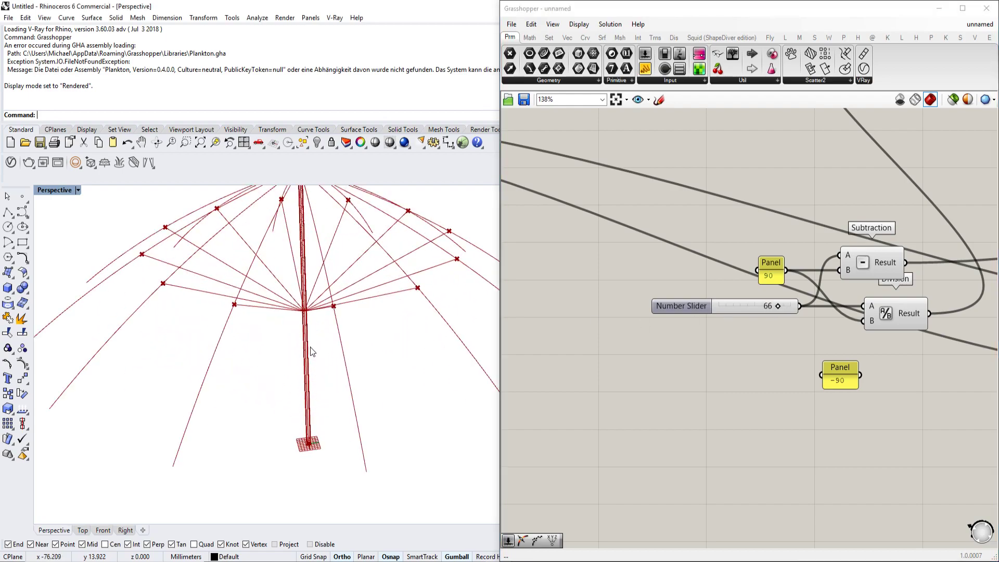
# Set the umbrella's angle slider to 52 to test a more closed position.
pyautogui.moveTo(780, 307)
pyautogui.mouseDown()
pyautogui.moveTo(753, 310)
pyautogui.moveTo(788, 306)
pyautogui.moveTo(775, 307)
pyautogui.mouseUp()
pyautogui.scroll(-8, 354, 297)
pyautogui.moveTo(357, 286); pyautogui.dragTo(356, 275, button='right')
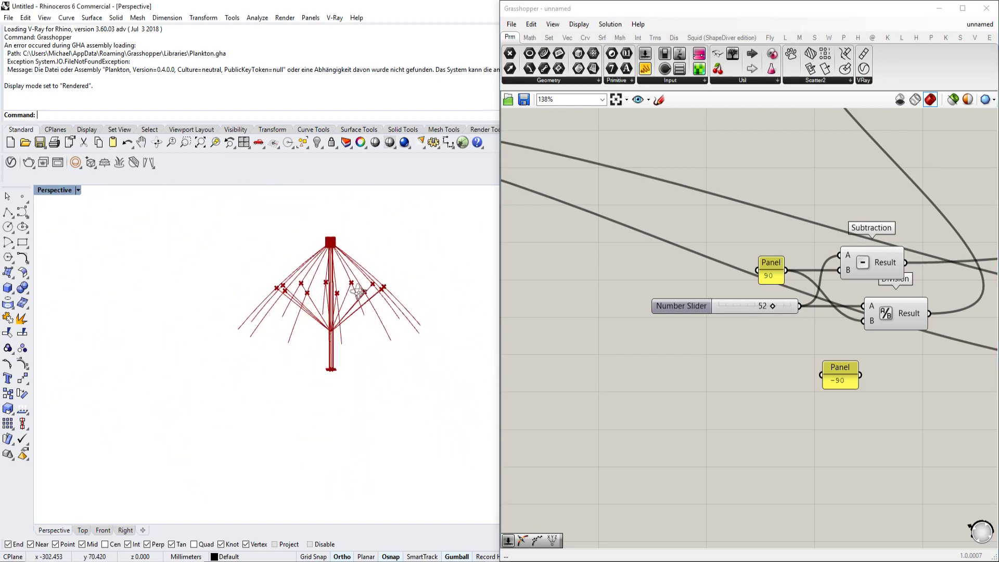
pyautogui.scroll(8, 356, 275)
# Raise the umbrella's angle slider again to reopen the canopy ribs.
pyautogui.moveTo(773, 306)
pyautogui.mouseDown()
pyautogui.moveTo(759, 307)
pyautogui.moveTo(781, 306)
pyautogui.mouseUp()
pyautogui.scroll(-4, 303, 308)
pyautogui.scroll(2, 303, 308)
pyautogui.scroll(-2, 303, 308)
pyautogui.scroll(-4, 671, 276)
# Select the List Item component and examine the point it picks on the pole.
pyautogui.moveTo(935, 265); pyautogui.dragTo(507, 238, button='right')
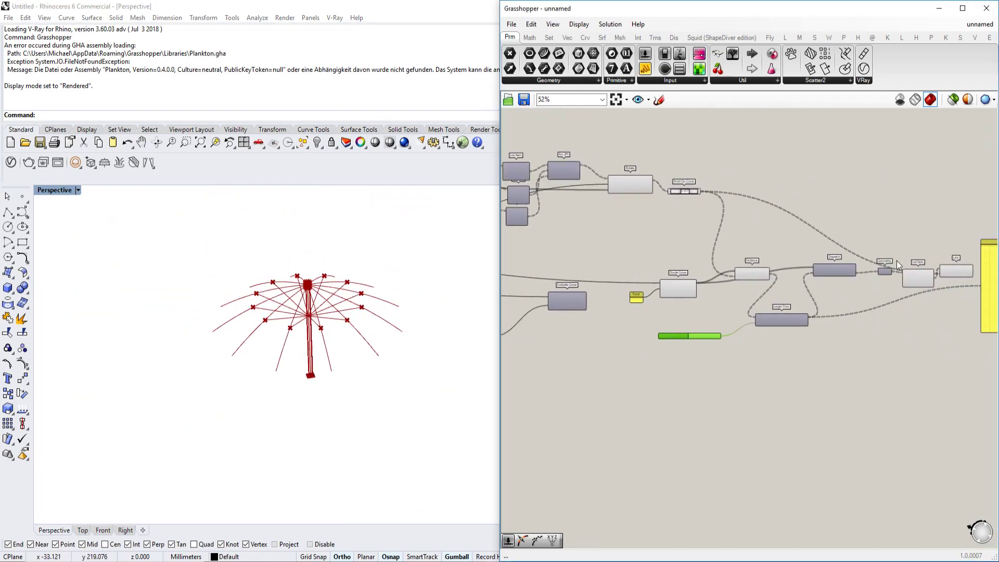
pyautogui.moveTo(897, 261); pyautogui.dragTo(710, 261, button='right')
pyautogui.scroll(2, 783, 260)
pyautogui.click(751, 287)
pyautogui.click(707, 301)
pyautogui.scroll(-5, 702, 297)
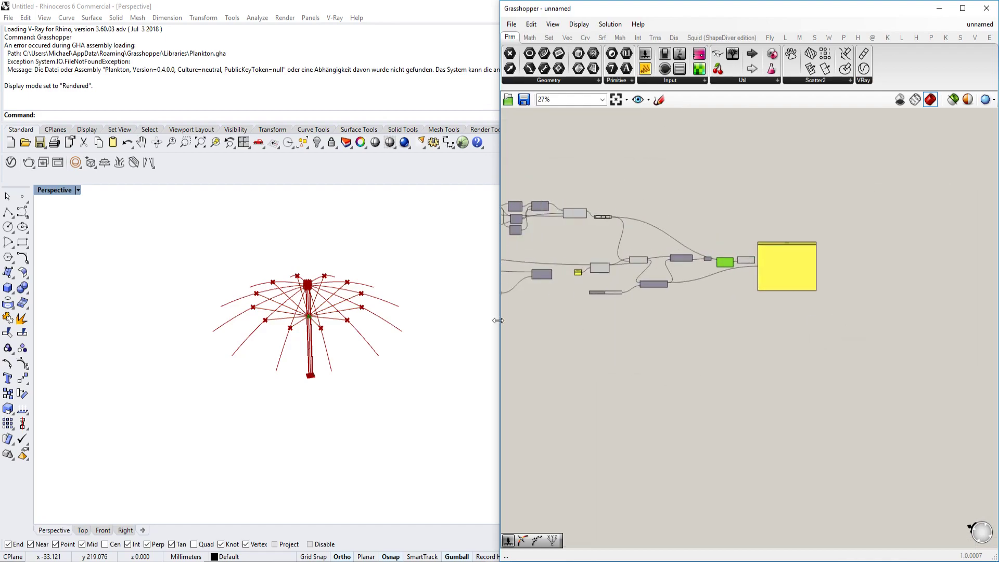
pyautogui.scroll(6, 252, 279)
pyautogui.scroll(-4, 795, 269)
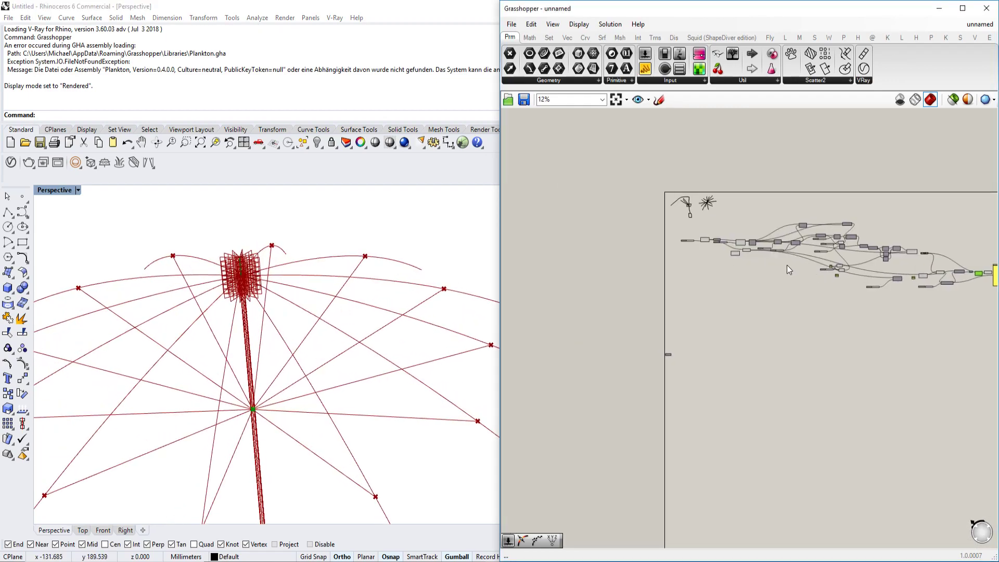
# Turn off the preview of the component displaying the planes around the top of the pole.
pyautogui.scroll(6, 794, 270)
pyautogui.click(792, 260)
pyautogui.middleClick(792, 260)
pyautogui.scroll(-3, 841, 247)
pyautogui.scroll(5, 841, 248)
pyautogui.moveTo(396, 314); pyautogui.dragTo(191, 309, button='right')
pyautogui.scroll(3, 201, 312)
# Select the Rotate component to identify the curved umbrella ribs it outputs.
pyautogui.moveTo(630, 279); pyautogui.dragTo(692, 274, button='right')
pyautogui.scroll(4, 691, 275)
pyautogui.click(684, 251)
pyautogui.scroll(-4, 684, 248)
pyautogui.moveTo(655, 238); pyautogui.dragTo(908, 242, button='right')
pyautogui.scroll(4, 706, 197)
pyautogui.moveTo(705, 197); pyautogui.dragTo(775, 224, button='right')
pyautogui.click(779, 220)
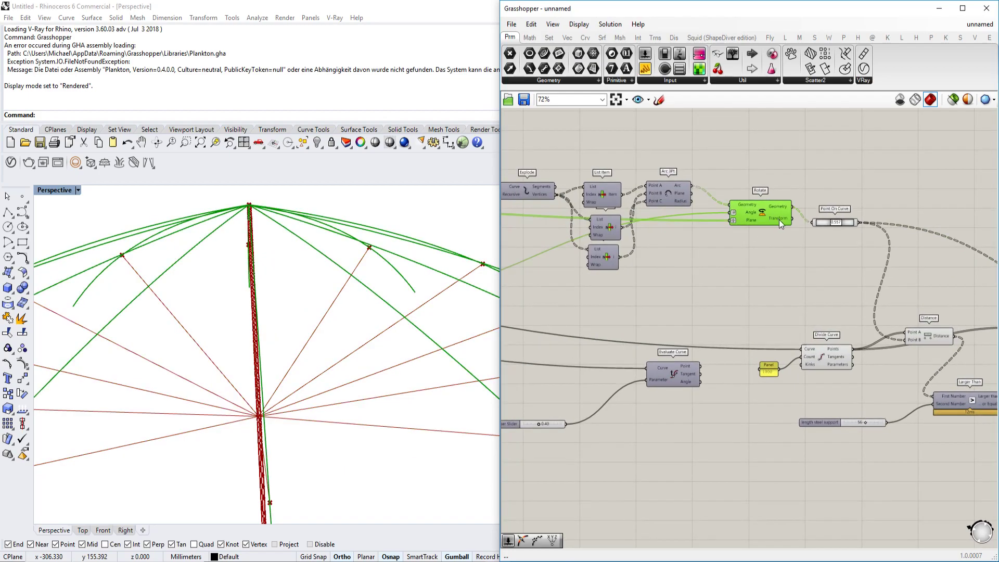
pyautogui.scroll(-3, 775, 229)
pyautogui.moveTo(396, 268); pyautogui.dragTo(402, 312, button='right')
# Add a Loft component and feed its flattened Curves input from Rotate's Geometry output.
pyautogui.moveTo(803, 207); pyautogui.dragTo(751, 223, button='right')
pyautogui.scroll(6, 750, 223)
pyautogui.scroll(-5, 716, 242)
pyautogui.doubleClick(765, 214)
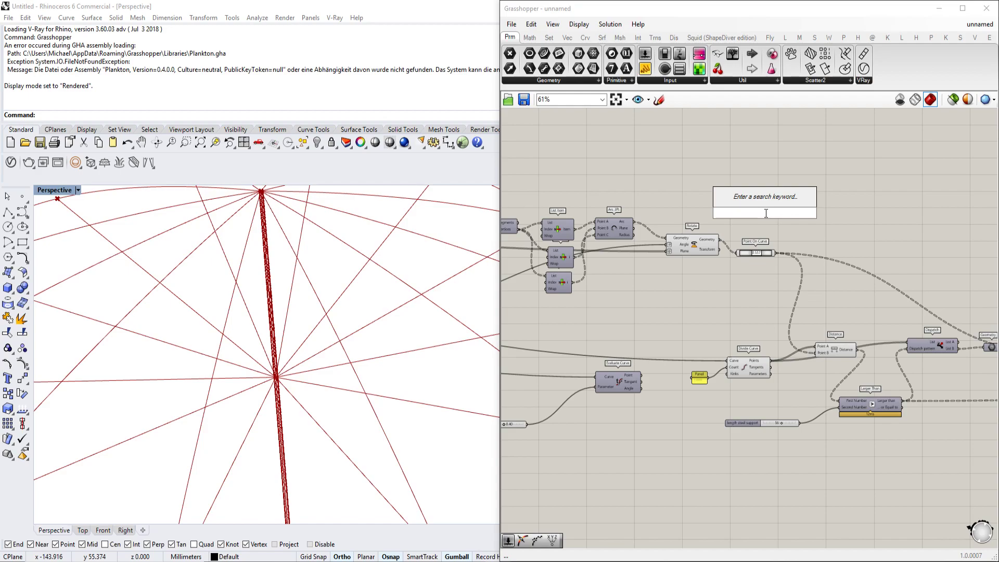
pyautogui.doubleClick(764, 185)
pyautogui.write('loft')
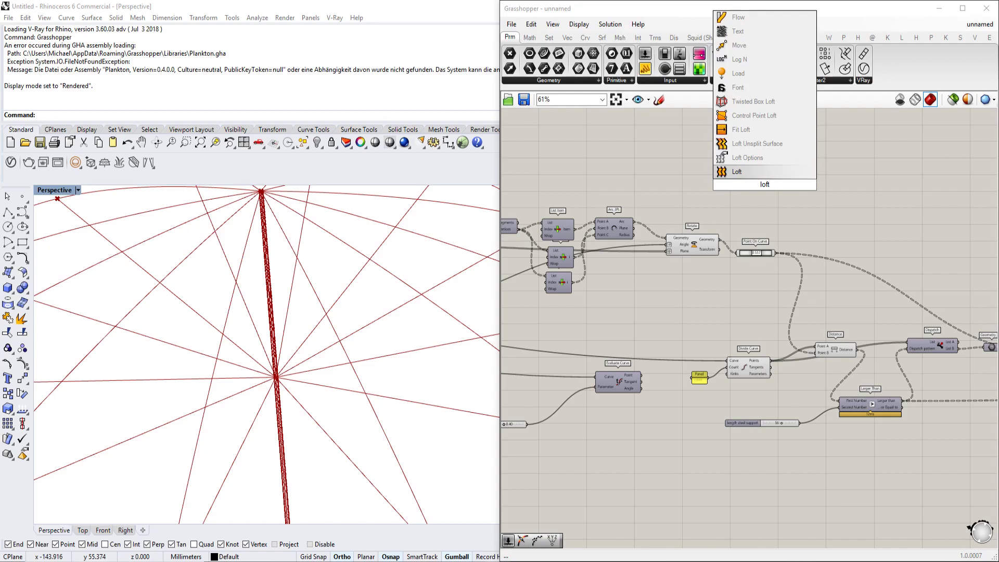
pyautogui.press('Return')
pyautogui.scroll(6, 791, 187)
pyautogui.moveTo(643, 271); pyautogui.dragTo(715, 144)
pyautogui.rightClick(715, 144)
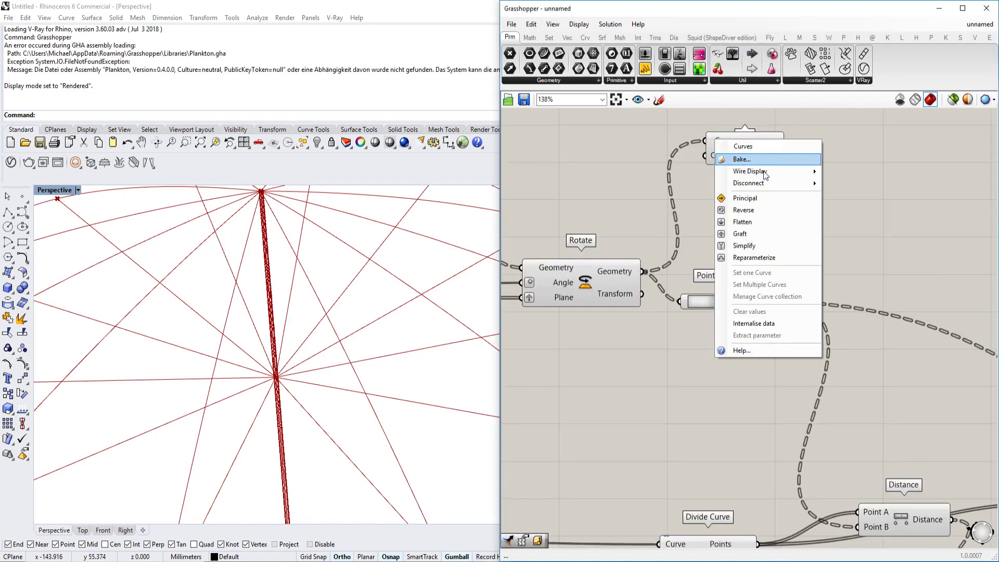
pyautogui.click(747, 224)
# Add a Loft Options component near the Loft component.
pyautogui.scroll(-10, 338, 276)
pyautogui.moveTo(720, 186); pyautogui.dragTo(802, 269, button='right')
pyautogui.doubleClick(679, 229)
pyautogui.moveTo(721, 232); pyautogui.dragTo(637, 235, button='right')
pyautogui.moveTo(327, 333); pyautogui.dragTo(301, 295, button='right')
pyautogui.scroll(3, 713, 271)
pyautogui.doubleClick(584, 194)
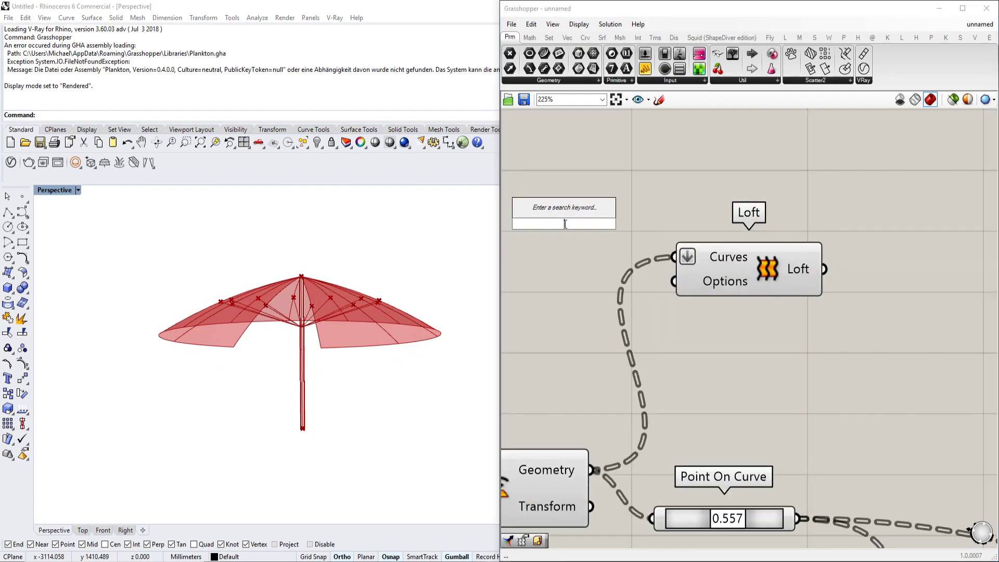
pyautogui.write('loftopt')
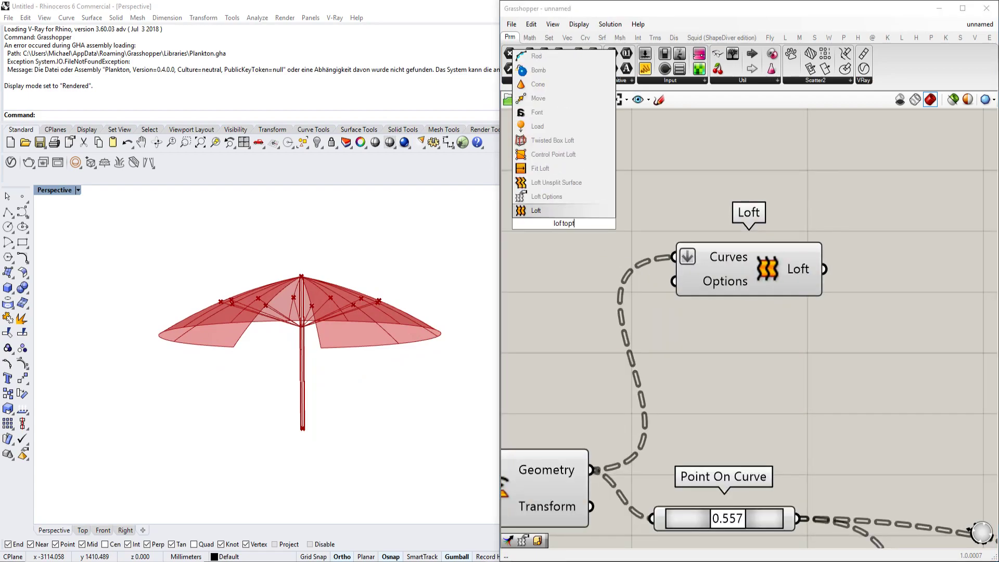
pyautogui.click(570, 199)
# Place Loft Options beside Loft and connect its Options output to Loft's Options input.
pyautogui.moveTo(566, 221); pyautogui.dragTo(691, 214, button='right')
pyautogui.moveTo(691, 214); pyautogui.dragTo(679, 223)
pyautogui.rightClick(626, 245)
pyautogui.click(770, 230)
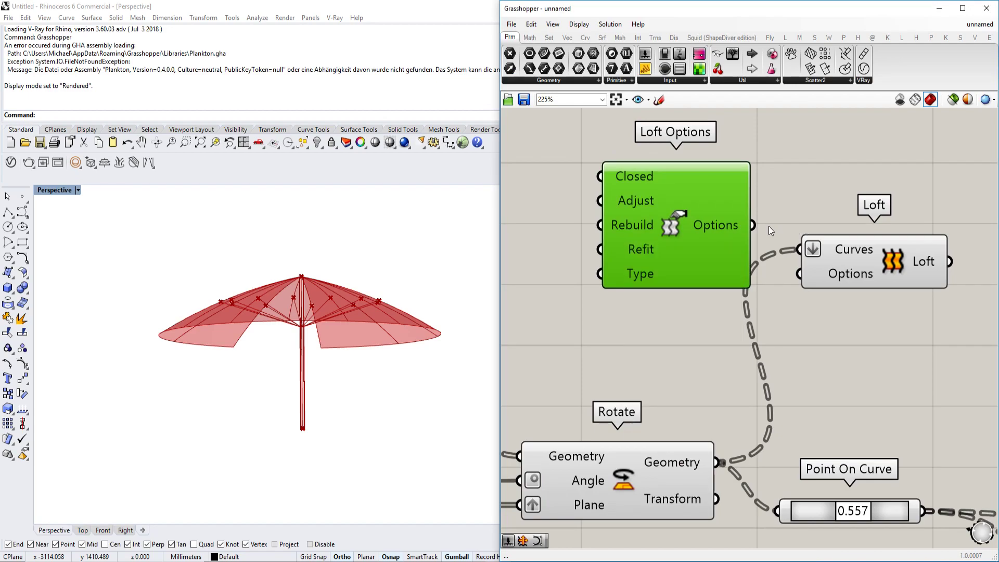
# Enable the Closed input of Loft Options so the canopy loft closes around the pole.
pyautogui.rightClick(621, 255)
pyautogui.moveTo(683, 359)
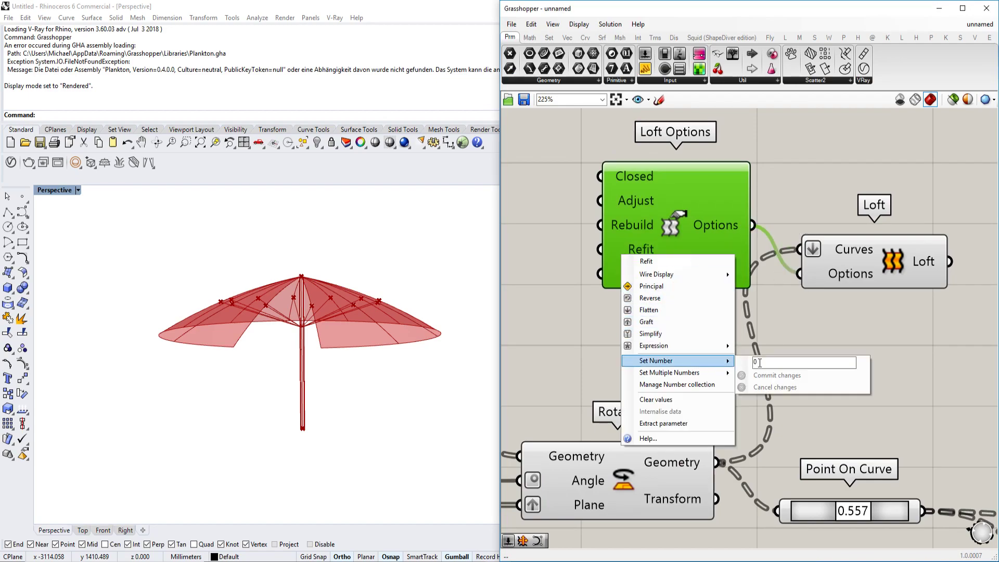
pyautogui.click(594, 304)
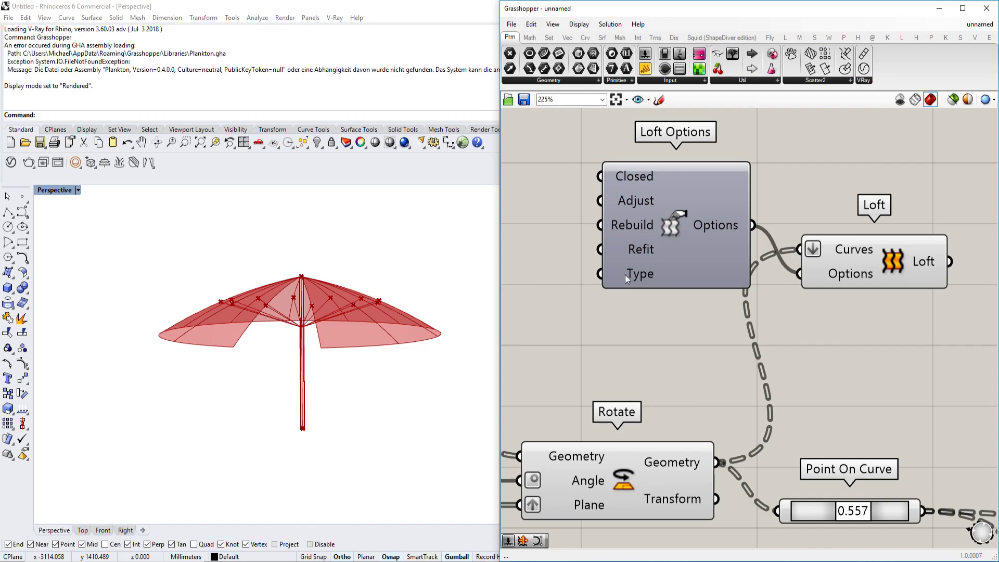
pyautogui.rightClick(624, 179)
pyautogui.click(760, 292)
pyautogui.click(654, 232)
# Examine the closed canopy loft around the ribs from several angles.
pyautogui.scroll(-1, 732, 278)
pyautogui.scroll(-3, 733, 278)
pyautogui.scroll(-3, 302, 339)
pyautogui.scroll(8, 322, 322)
pyautogui.moveTo(321, 260); pyautogui.dragTo(306, 294, button='right')
pyautogui.moveTo(678, 287); pyautogui.dragTo(654, 296, button='right')
pyautogui.scroll(-4, 731, 282)
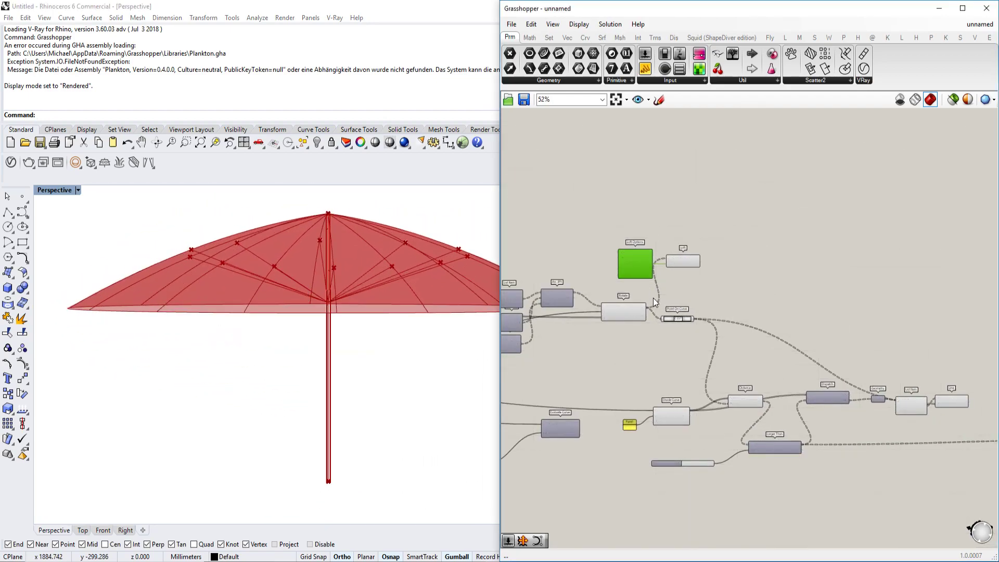
pyautogui.moveTo(327, 321); pyautogui.dragTo(339, 301, button='right')
# Turn off the preview of the List Item component that feeds the strut Line.
pyautogui.scroll(-2, 763, 298)
pyautogui.moveTo(877, 383); pyautogui.dragTo(751, 345, button='right')
pyautogui.scroll(4, 751, 345)
pyautogui.scroll(3, 734, 335)
pyautogui.click(730, 325)
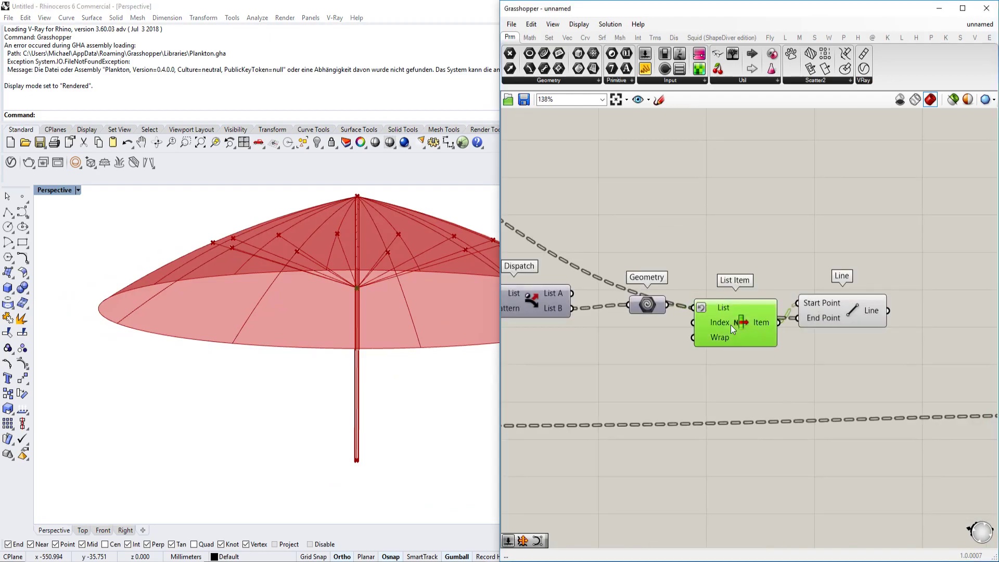
pyautogui.middleClick(739, 317)
pyautogui.click(773, 284)
# Turn off the preview of the Divide Curve component that divides the pole.
pyautogui.scroll(-3, 762, 284)
pyautogui.scroll(-1, 735, 288)
pyautogui.moveTo(735, 288); pyautogui.dragTo(865, 273, button='right')
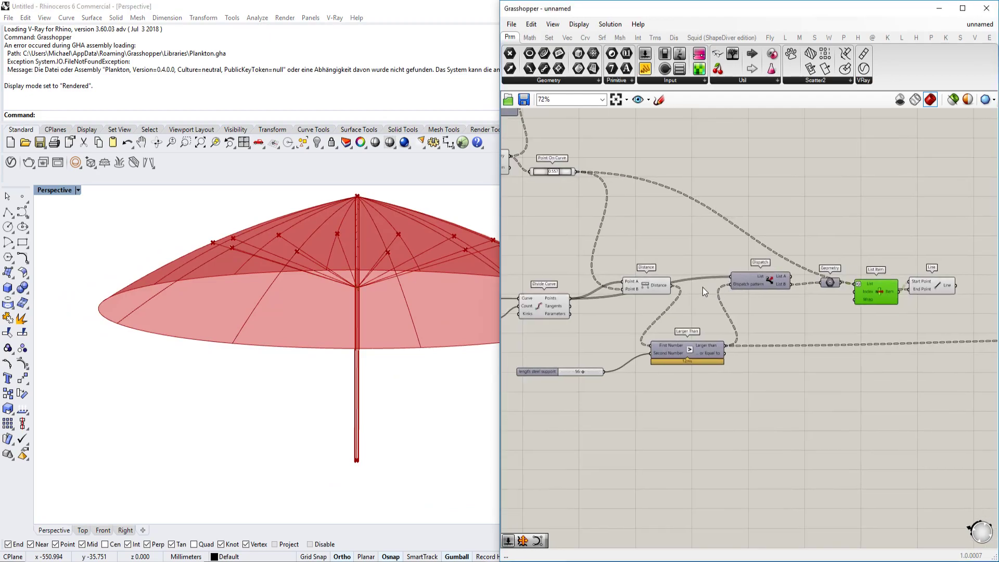
pyautogui.moveTo(621, 297); pyautogui.dragTo(827, 286, button='right')
pyautogui.scroll(4, 827, 286)
pyautogui.click(692, 308)
pyautogui.middleClick(693, 308)
pyautogui.click(731, 277)
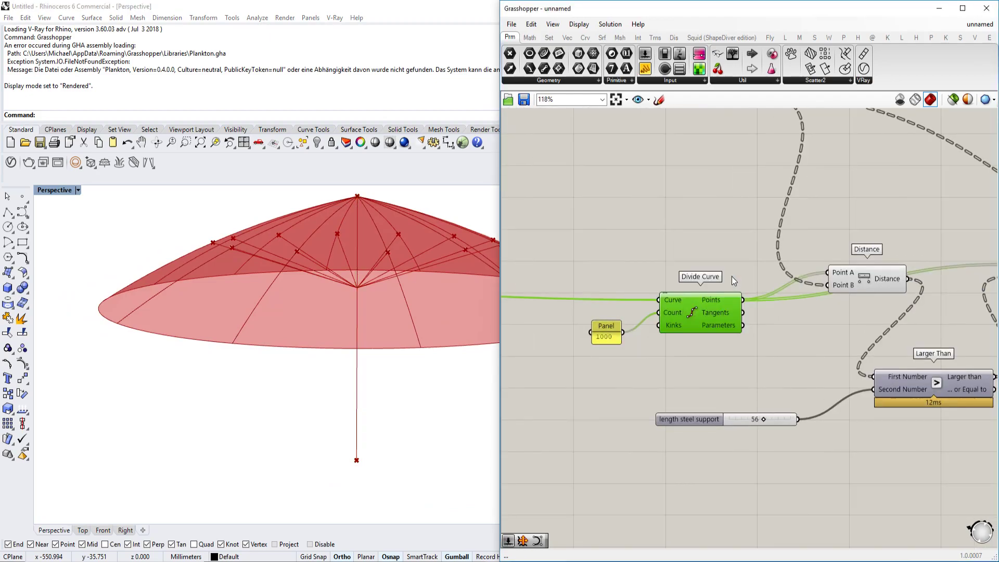
# Turn off the preview of the Rotate component that outputs the umbrella ribs.
pyautogui.scroll(-4, 731, 276)
pyautogui.moveTo(732, 276); pyautogui.dragTo(731, 338, button='right')
pyautogui.scroll(4, 719, 214)
pyautogui.click(625, 299)
pyautogui.scroll(1, 624, 290)
pyautogui.middleClick(614, 292)
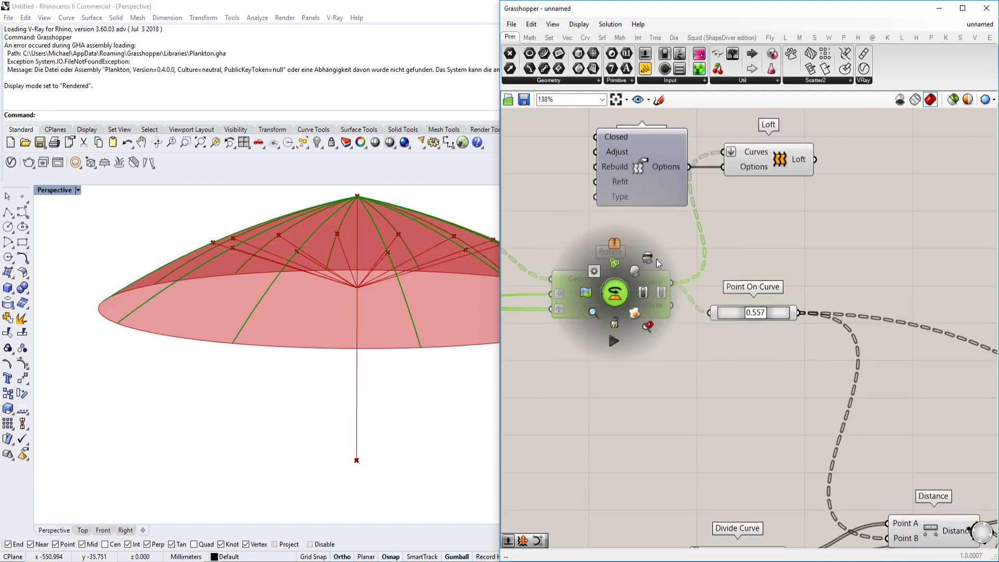
pyautogui.click(655, 259)
pyautogui.middleClick(625, 290)
pyautogui.click(644, 263)
# Turn off the preview of the Point On Curve component to hide the points on the ribs.
pyautogui.scroll(-3, 644, 275)
pyautogui.moveTo(687, 328); pyautogui.dragTo(783, 273, button='right')
pyautogui.click(780, 308)
pyautogui.scroll(-1, 752, 297)
pyautogui.scroll(3, 723, 304)
pyautogui.click(780, 249)
pyautogui.middleClick(785, 251)
pyautogui.click(816, 214)
# Add a Pipe component and feed its Curve input from the strut Line output.
pyautogui.moveTo(292, 310); pyautogui.dragTo(412, 333, button='right')
pyautogui.scroll(-4, 562, 249)
pyautogui.scroll(3, 825, 364)
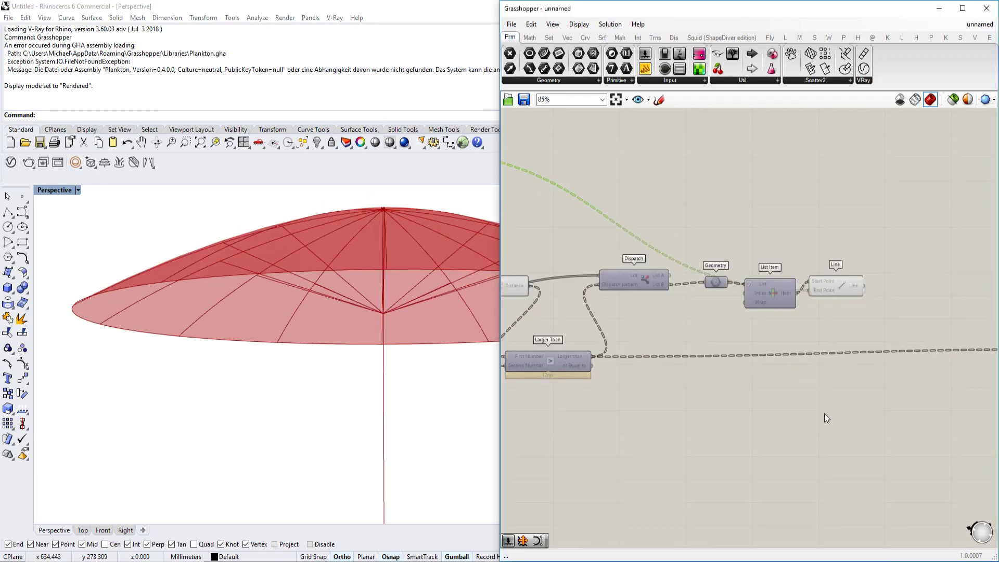
pyautogui.doubleClick(825, 410)
pyautogui.write('pip')
pyautogui.click(823, 404)
pyautogui.moveTo(860, 359); pyautogui.dragTo(881, 256)
pyautogui.scroll(2, 782, 298)
pyautogui.moveTo(789, 307); pyautogui.dragTo(895, 281)
# Add a Number Slider for the strut Pipe's Radius input and set it to 0.16.
pyautogui.doubleClick(778, 235)
pyautogui.write('1.')
pyautogui.press('Return')
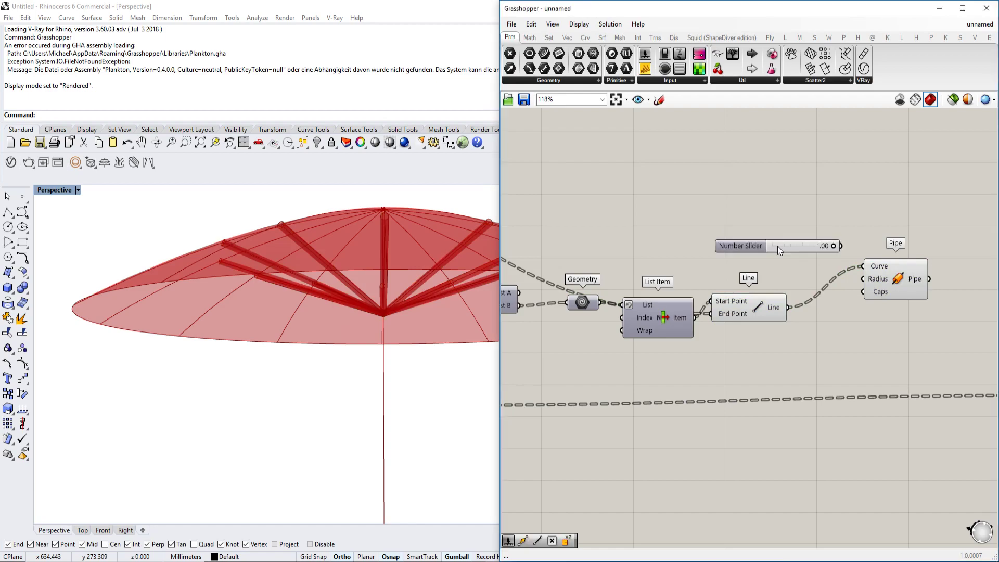
pyautogui.scroll(2, 817, 243)
pyautogui.moveTo(849, 246); pyautogui.dragTo(879, 291)
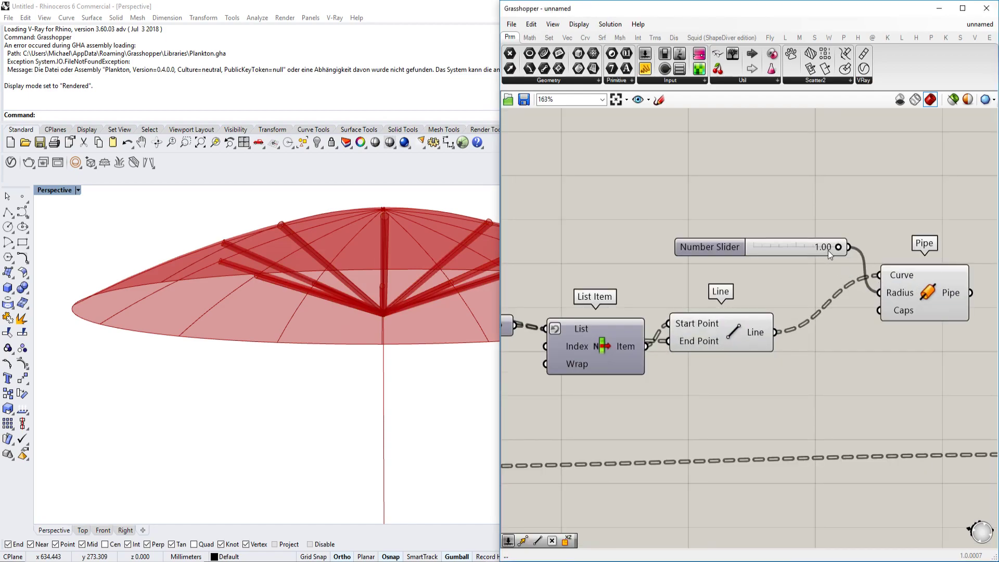
pyautogui.moveTo(836, 245); pyautogui.dragTo(765, 247)
# Duplicate the Pipe component and feed the copy's Curve input from Rotate's Geometry output to thicken the ribs.
pyautogui.click(943, 285)
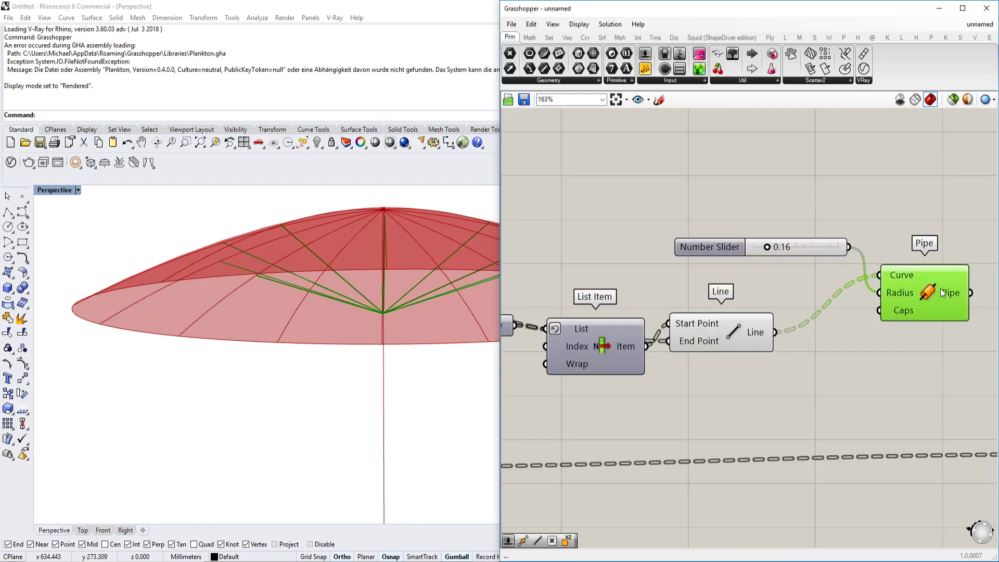
pyautogui.moveTo(918, 302); pyautogui.dragTo(787, 316, button='right')
pyautogui.moveTo(787, 316); pyautogui.dragTo(685, 202)
pyautogui.scroll(-5, 838, 271)
pyautogui.scroll(-8, 823, 233)
pyautogui.scroll(4, 705, 229)
pyautogui.scroll(2, 697, 229)
pyautogui.click(663, 207)
pyautogui.middleClick(652, 207)
pyautogui.click(684, 174)
pyautogui.moveTo(919, 217); pyautogui.dragTo(679, 218, button='right')
pyautogui.scroll(5, 889, 243)
# Duplicate the 0.16 radius slider for the rib Pipe's Radius input, checking the reference umbrella photo in the browser.
pyautogui.click(742, 345)
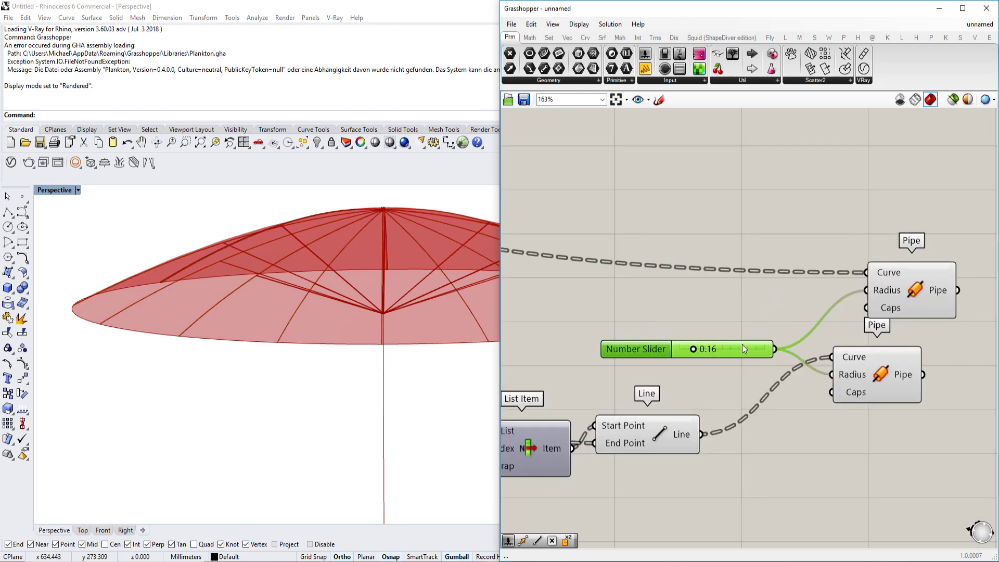
pyautogui.hotkey('ctrl', 'c')
pyautogui.hotkey('ctrl', 'v')
pyautogui.click(756, 313)
pyautogui.moveTo(732, 360); pyautogui.dragTo(745, 288)
pyautogui.hotkey('alt', 'Tab')
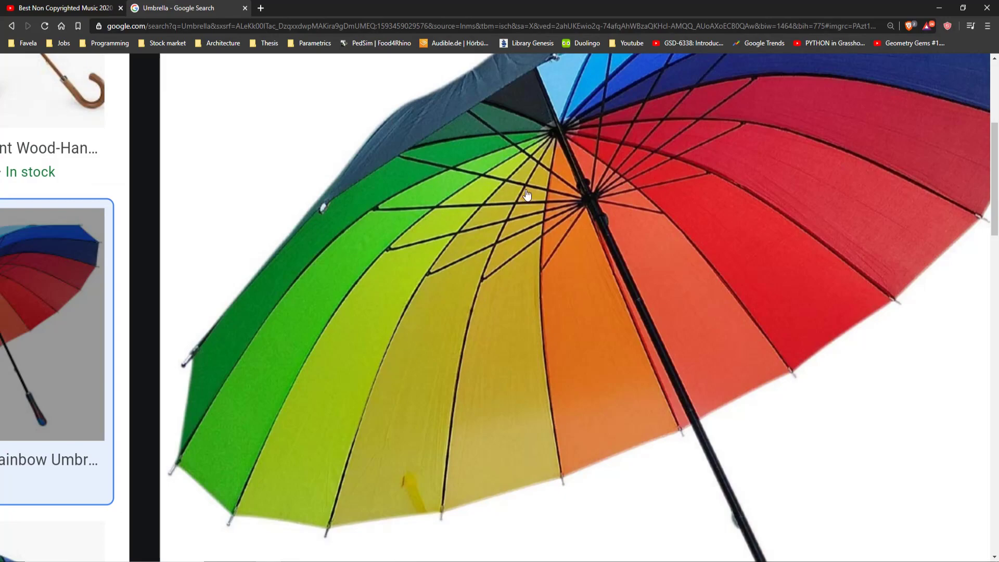
pyautogui.hotkey('alt', 'Tab')
pyautogui.moveTo(788, 280); pyautogui.dragTo(870, 291)
# Duplicate the strut Pipe and feed the copy's Curve input from the pole's Line output.
pyautogui.scroll(-3, 825, 297)
pyautogui.moveTo(825, 296); pyautogui.dragTo(882, 268, button='right')
pyautogui.click(919, 323)
pyautogui.hotkey('ctrl', 'c')
pyautogui.hotkey('ctrl', 'v')
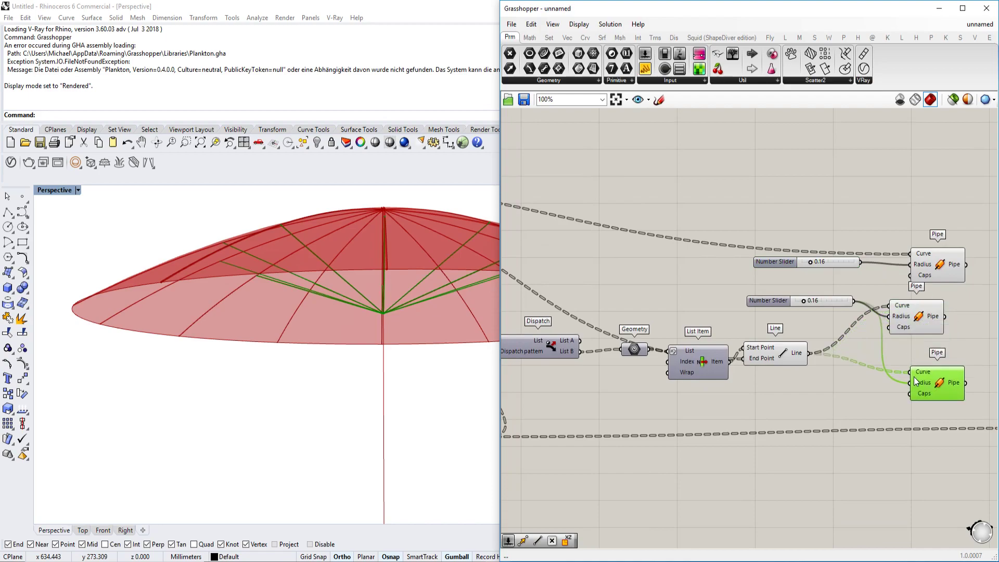
pyautogui.scroll(-6, 914, 376)
pyautogui.scroll(5, 746, 320)
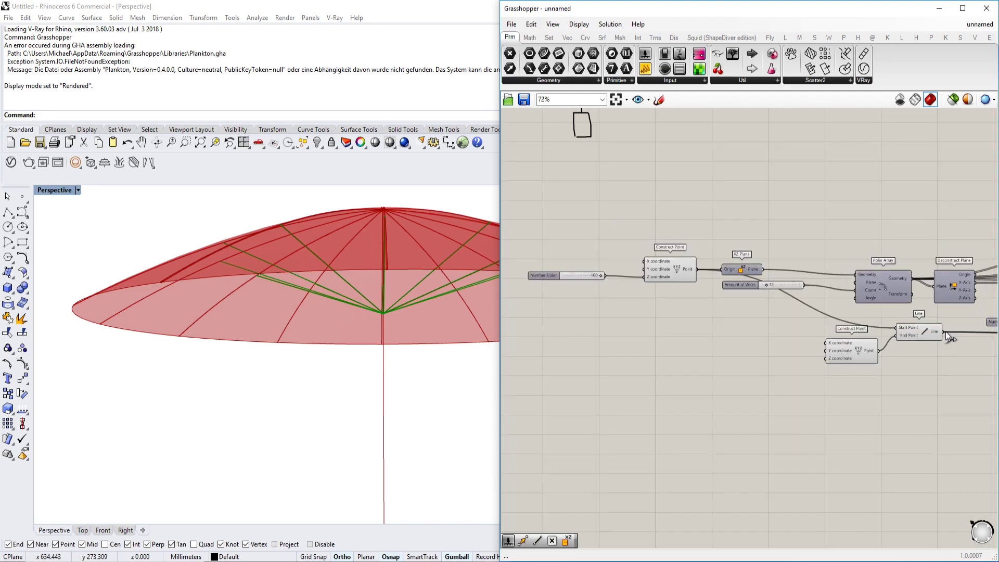
pyautogui.scroll(-3, 866, 290)
pyautogui.scroll(7, 937, 322)
pyautogui.moveTo(937, 322); pyautogui.dragTo(708, 244, button='right')
# Duplicate a radius slider for the pole Pipe's Radius input and set it to 0.78.
pyautogui.keyDown('alt'); pyautogui.moveTo(667, 214); pyautogui.dragTo(780, 354); pyautogui.keyUp('alt')
pyautogui.moveTo(639, 362); pyautogui.dragTo(688, 361)
pyautogui.scroll(5, 399, 378)
pyautogui.scroll(-3, 390, 351)
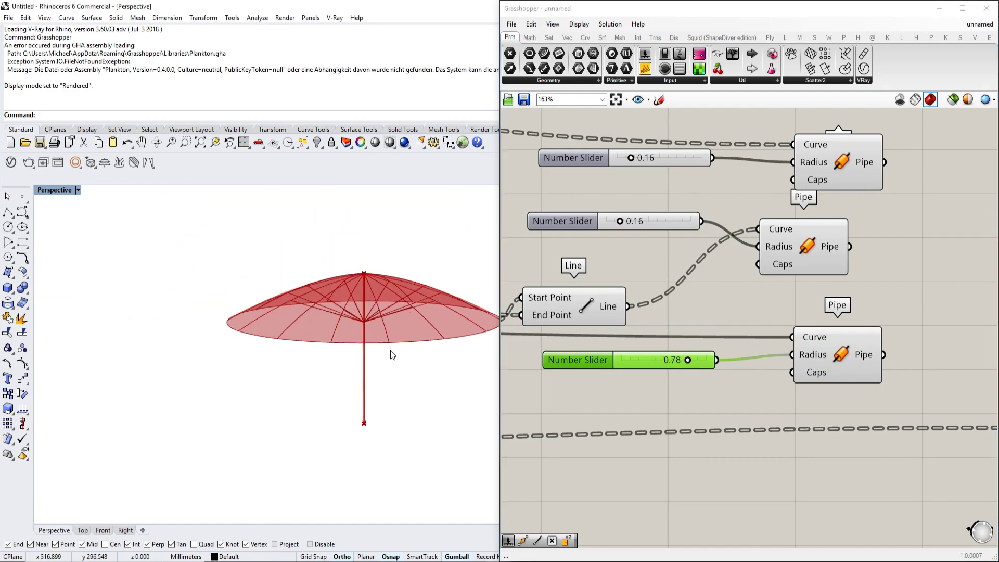
pyautogui.scroll(3, 402, 352)
pyautogui.scroll(-4, 934, 320)
pyautogui.scroll(-4, 344, 326)
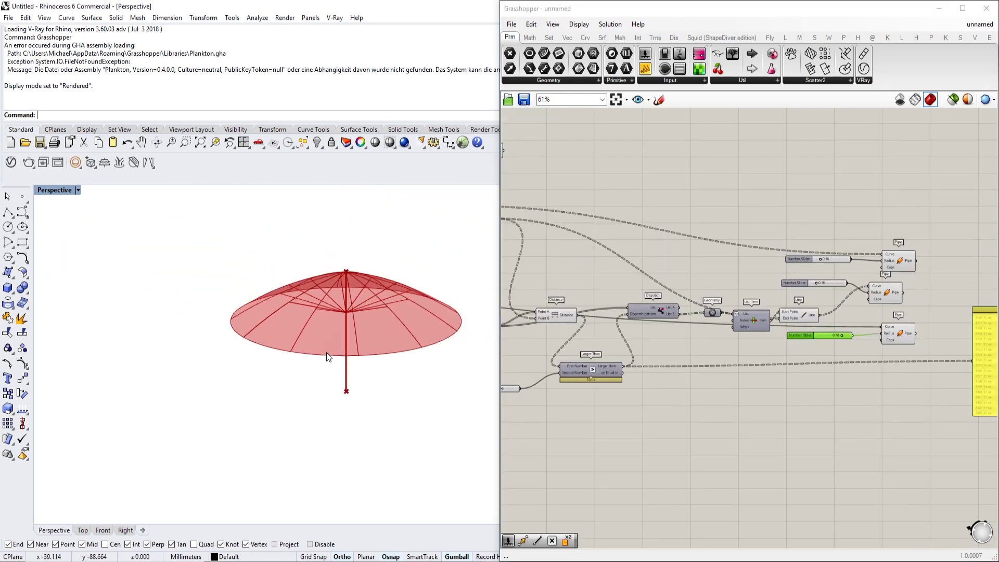
# Try a value of 100 on the umbrella's angle slider feeding Subtraction and Division.
pyautogui.scroll(-3, 326, 354)
pyautogui.scroll(10, 354, 340)
pyautogui.moveTo(639, 329); pyautogui.dragTo(898, 300, button='right')
pyautogui.scroll(-4, 865, 301)
pyautogui.scroll(6, 792, 286)
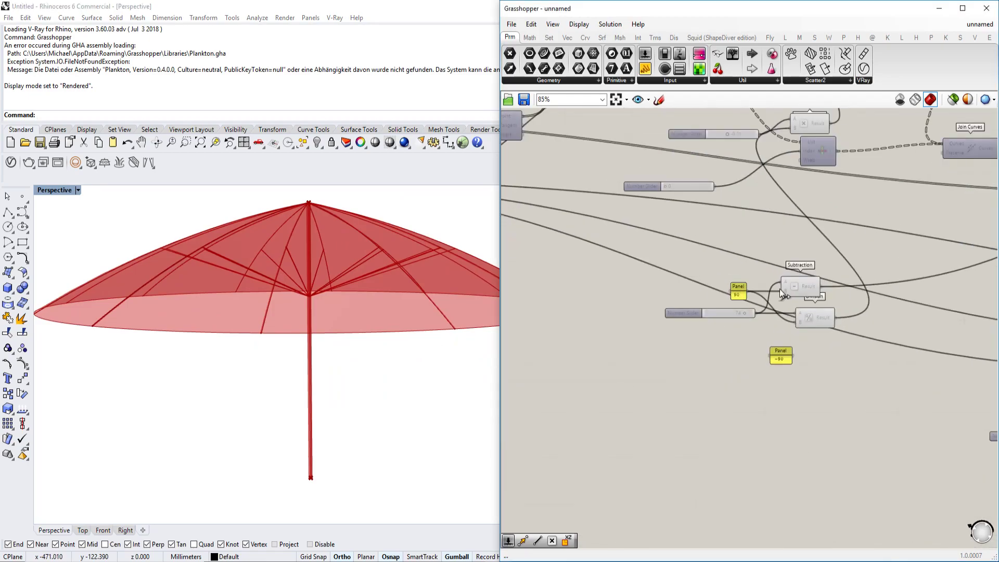
pyautogui.scroll(4, 792, 283)
pyautogui.moveTo(779, 313); pyautogui.dragTo(804, 310)
# Inspect the opened umbrella and set the angle slider to 78.
pyautogui.moveTo(332, 346)
pyautogui.mouseDown(button='right')
pyautogui.moveTo(332, 283)
pyautogui.moveTo(339, 328)
pyautogui.mouseUp(button='right')
pyautogui.scroll(-11, 336, 307)
pyautogui.scroll(9, 341, 294)
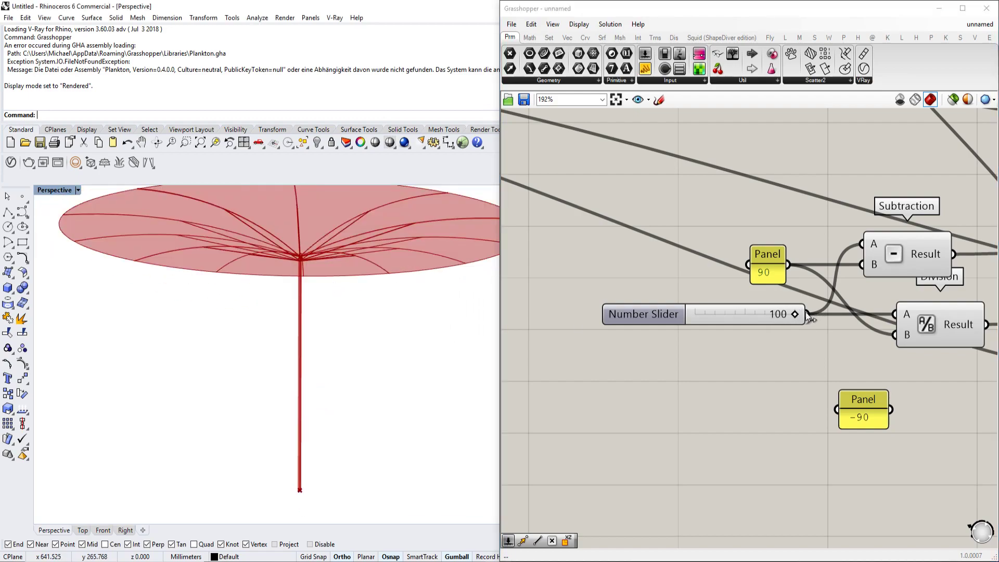
pyautogui.moveTo(414, 309); pyautogui.dragTo(365, 333, button='right')
pyautogui.moveTo(795, 314)
pyautogui.mouseDown()
pyautogui.moveTo(770, 311)
pyautogui.moveTo(782, 312)
pyautogui.mouseUp()
# Set the Number Slider feeding the Multiplication component to -0.88 to bend the ribs more strongly.
pyautogui.scroll(-4, 781, 290)
pyautogui.moveTo(831, 179); pyautogui.dragTo(749, 385, button='right')
pyautogui.scroll(2, 723, 326)
pyautogui.scroll(3, 673, 252)
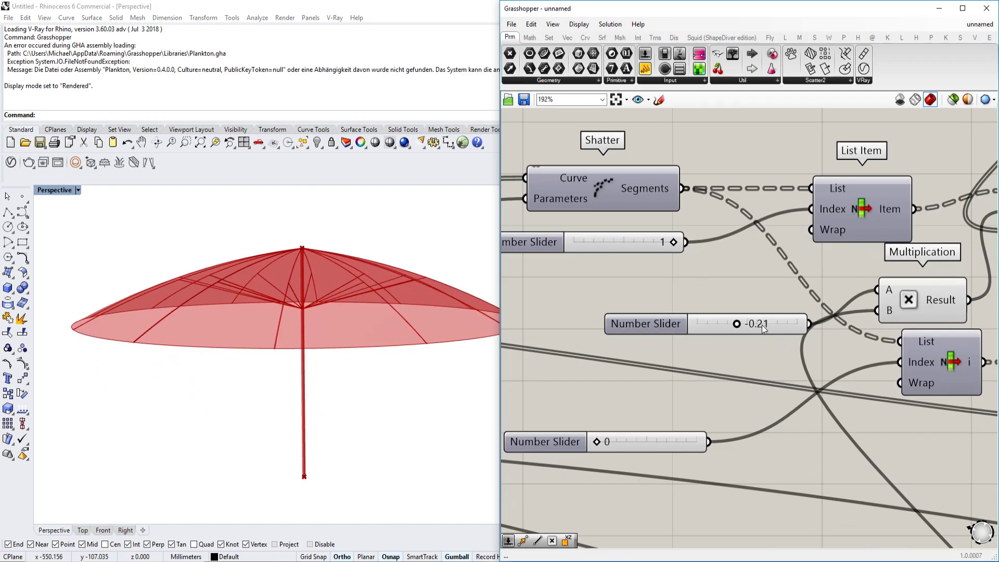
pyautogui.moveTo(738, 327); pyautogui.dragTo(705, 328)
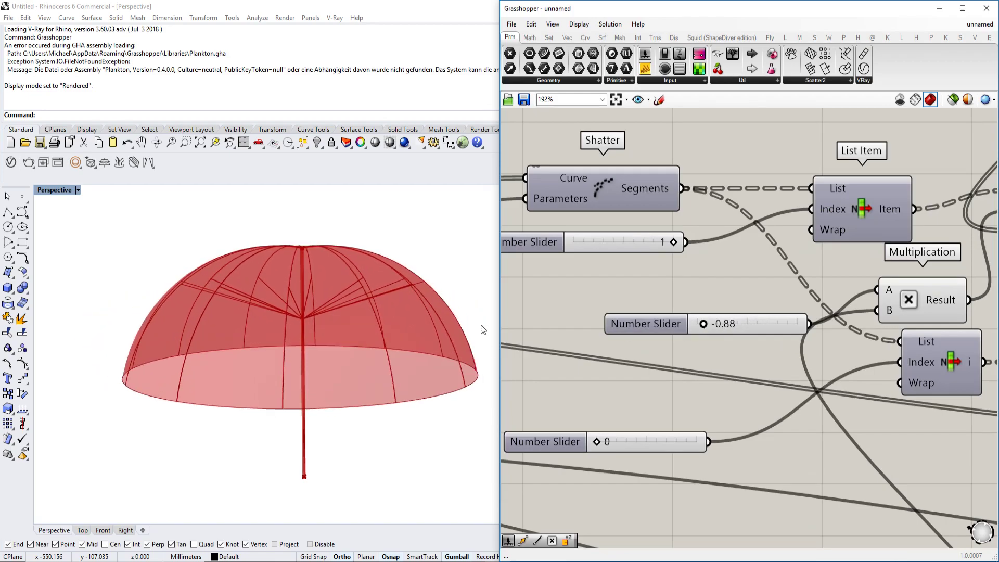
pyautogui.click(324, 318)
pyautogui.scroll(-3, 324, 318)
pyautogui.moveTo(324, 317); pyautogui.dragTo(327, 333, button='right')
# Set the umbrella's angle slider feeding Subtraction and Division to 91.
pyautogui.click(694, 302)
pyautogui.scroll(-4, 702, 304)
pyautogui.moveTo(733, 312); pyautogui.dragTo(687, 162, button='right')
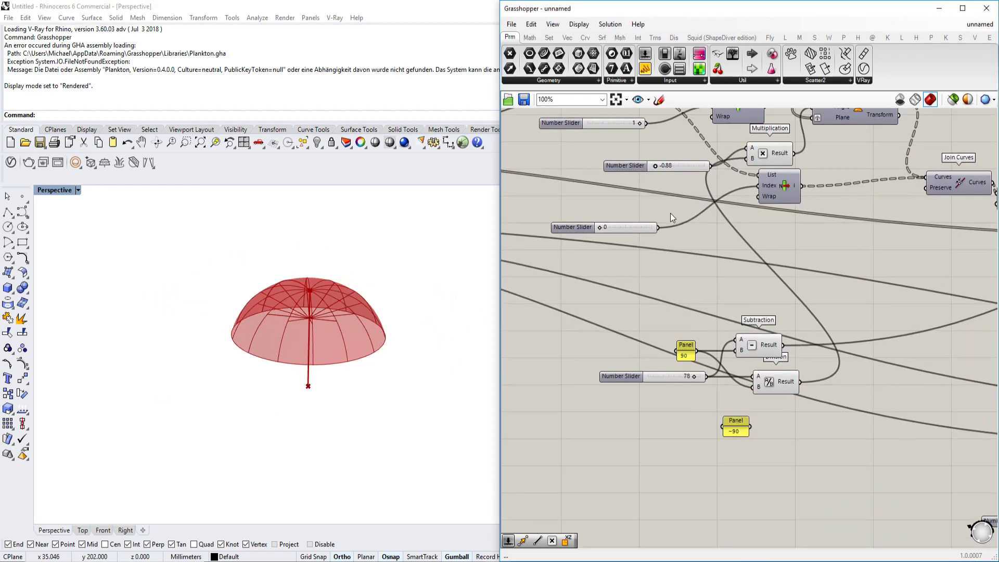
pyautogui.scroll(3, 645, 316)
pyautogui.moveTo(291, 408); pyautogui.dragTo(290, 385, button='right')
pyautogui.scroll(4, 698, 457)
pyautogui.moveTo(755, 373)
pyautogui.mouseDown()
pyautogui.moveTo(706, 373)
pyautogui.moveTo(771, 373)
pyautogui.moveTo(761, 373)
pyautogui.mouseUp()
# Examine the domed umbrella, its struts and the finished component definition from several views.
pyautogui.moveTo(282, 331); pyautogui.dragTo(283, 331, button='right')
pyautogui.scroll(4, 329, 319)
pyautogui.scroll(-4, 325, 325)
pyautogui.scroll(6, 357, 272)
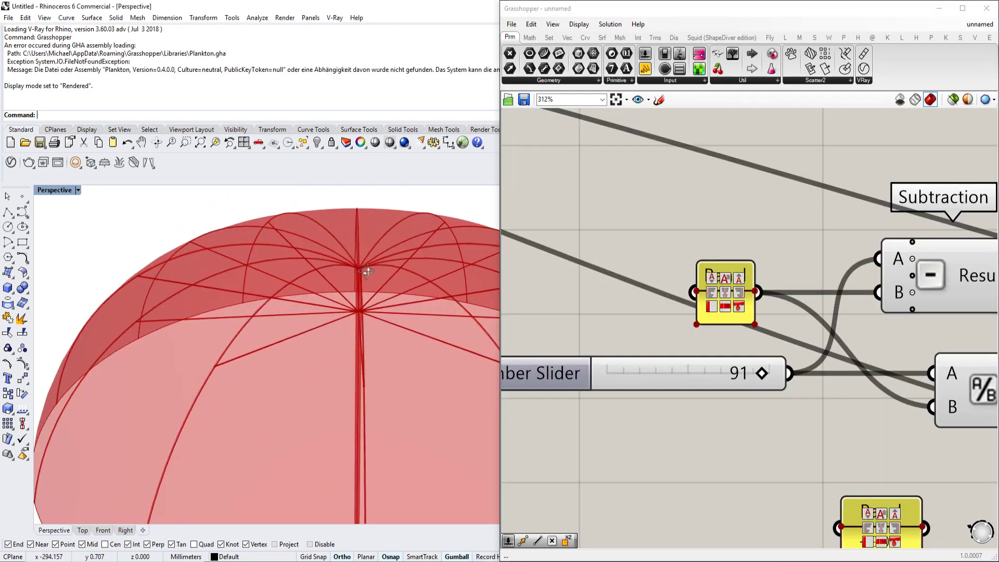
pyautogui.scroll(-8, 425, 235)
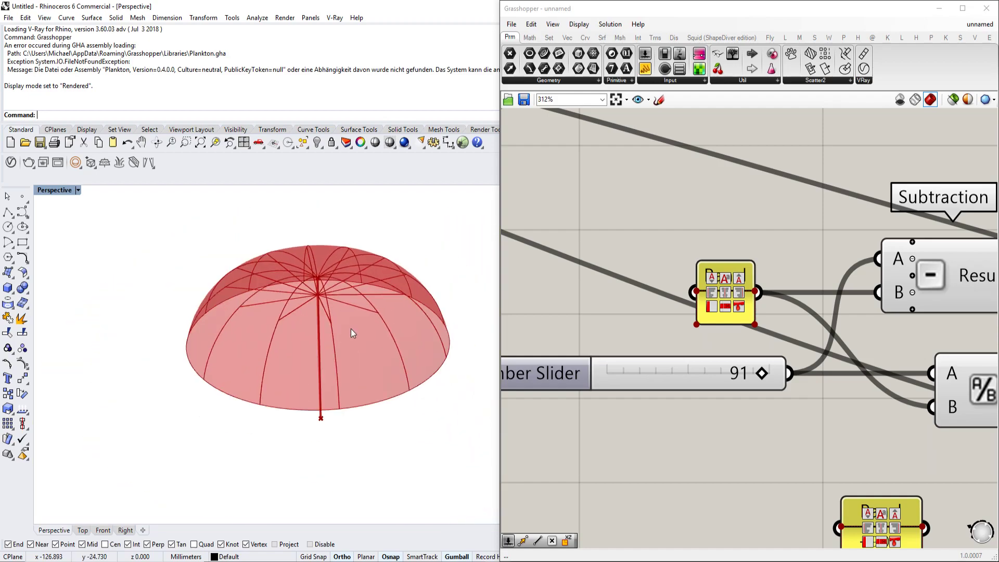
pyautogui.scroll(3, 382, 307)
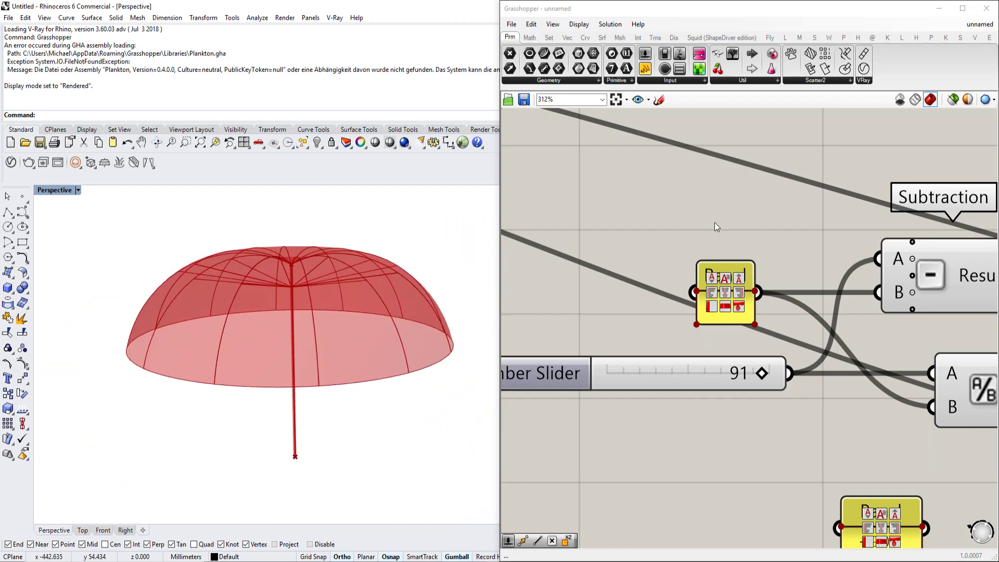
pyautogui.scroll(-8, 718, 240)
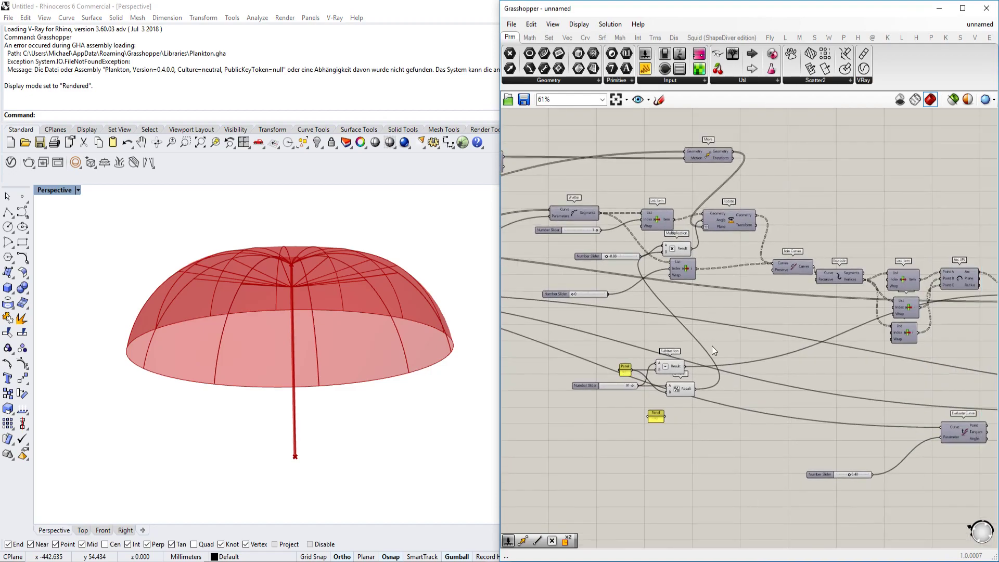
pyautogui.scroll(-4, 725, 342)
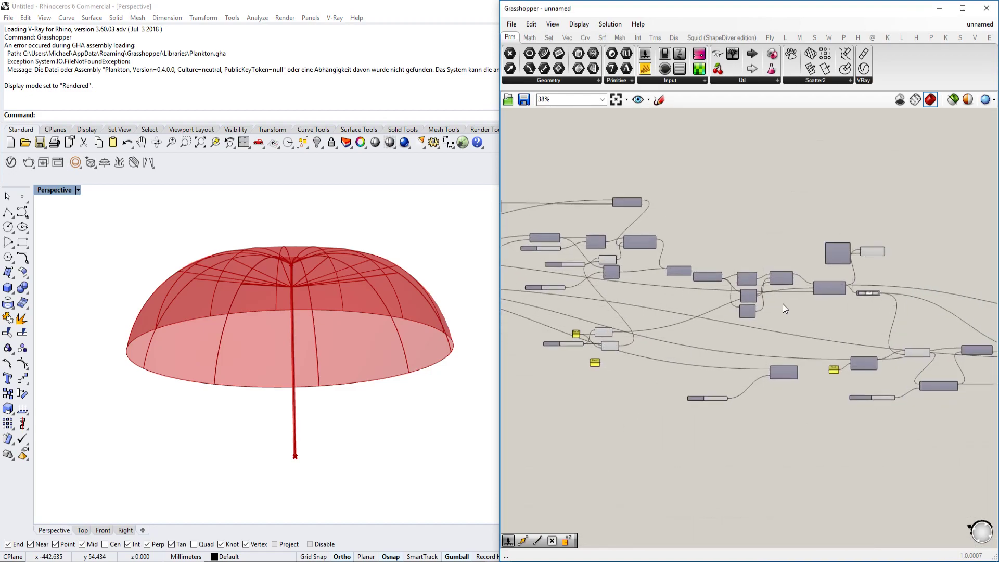
pyautogui.scroll(4, 692, 291)
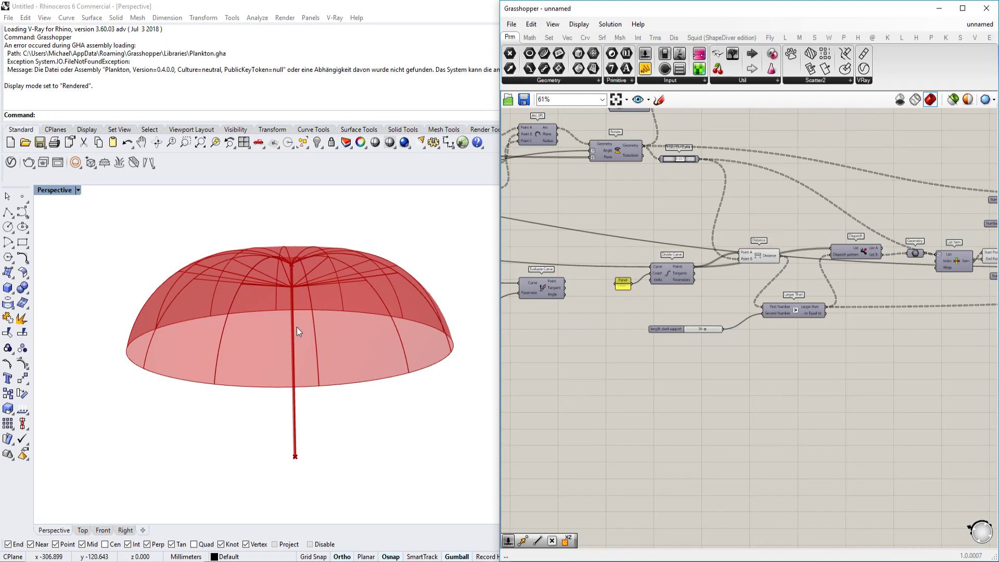
pyautogui.moveTo(309, 327); pyautogui.dragTo(336, 352, button='right')
pyautogui.scroll(4, 673, 318)
# Try to raise the slider feeding the first Construct Point's Z coordinate beyond 100.
pyautogui.scroll(-8, 704, 337)
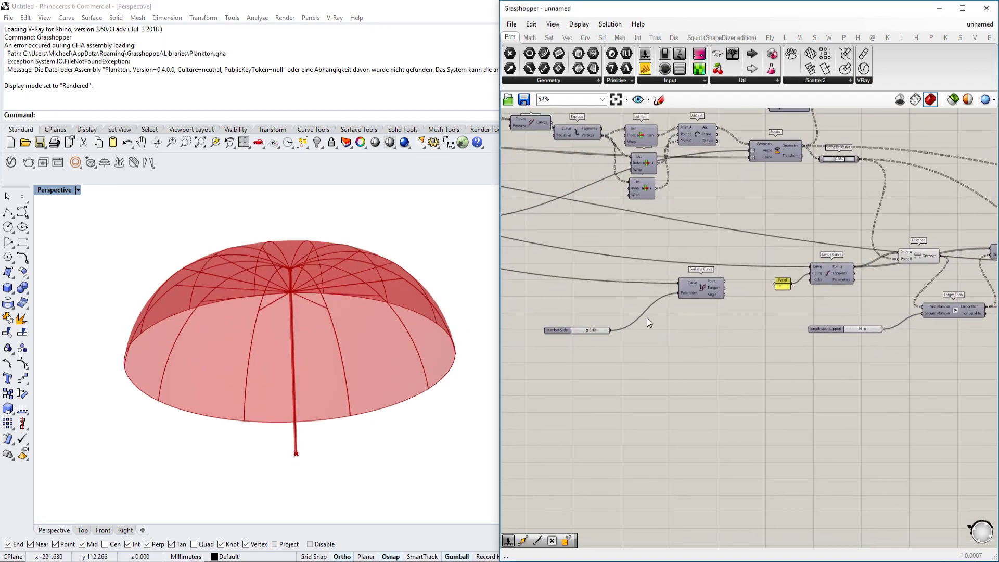
pyautogui.scroll(8, 656, 273)
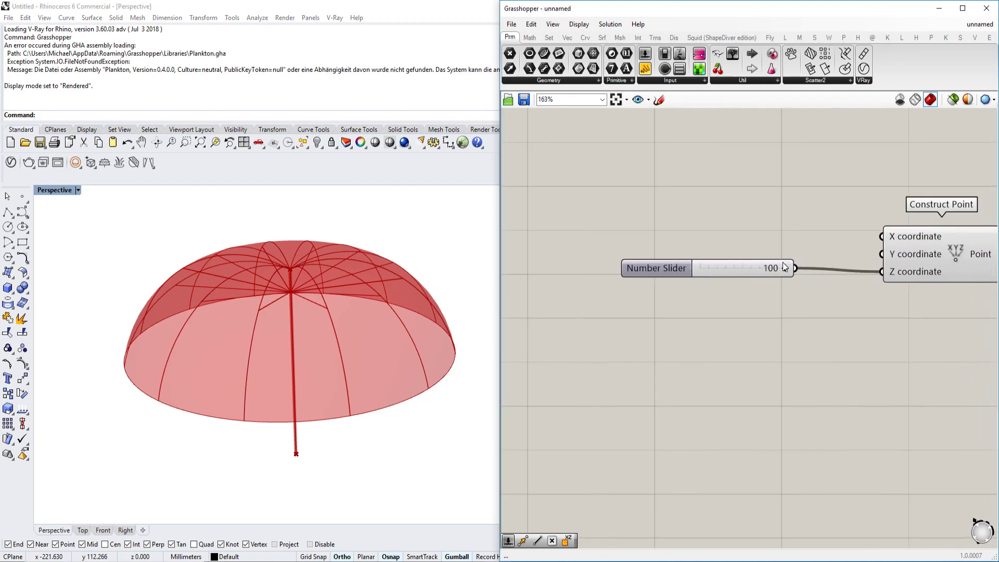
pyautogui.moveTo(781, 268); pyautogui.dragTo(861, 269)
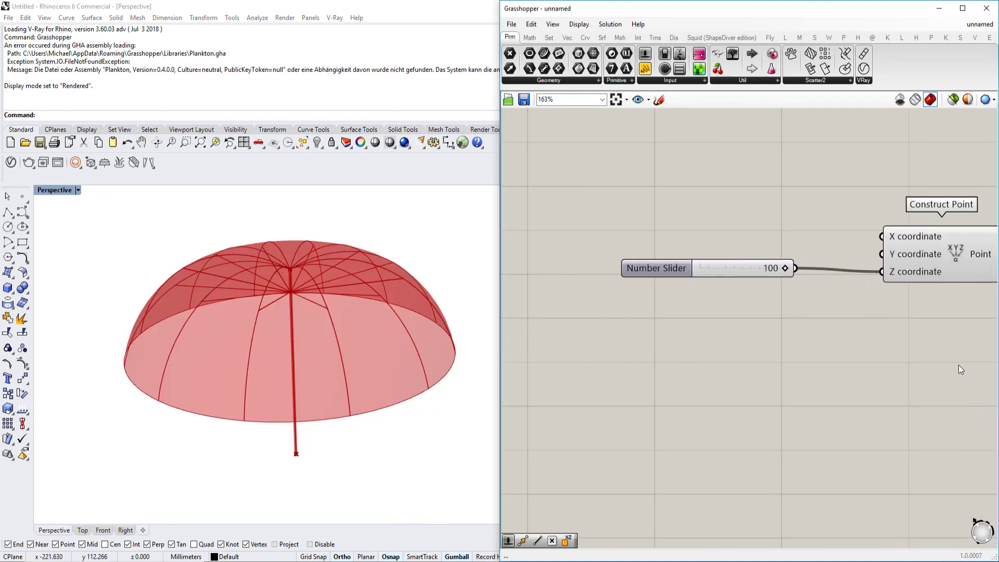